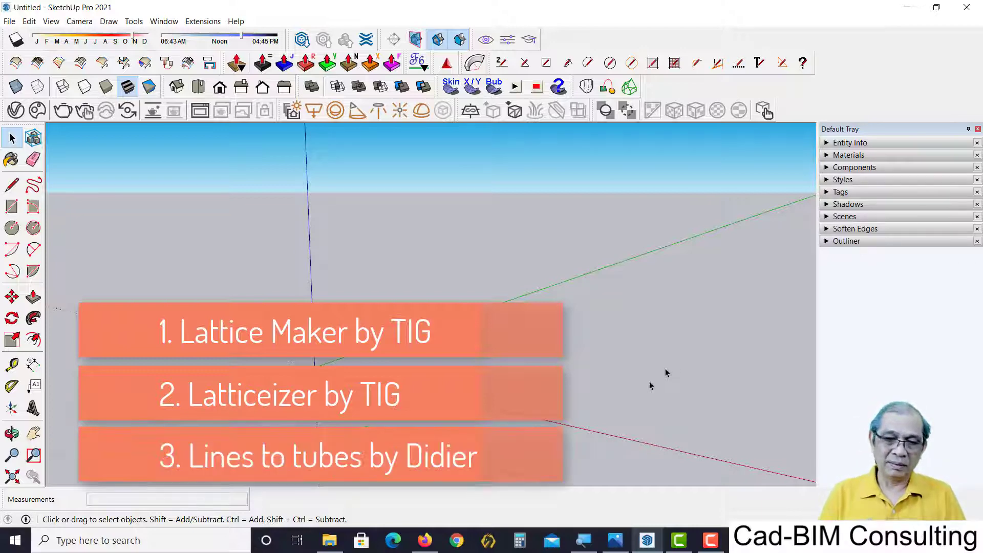
Review the Lines to tubes plugin page and the truss types reference image
click(424, 540)
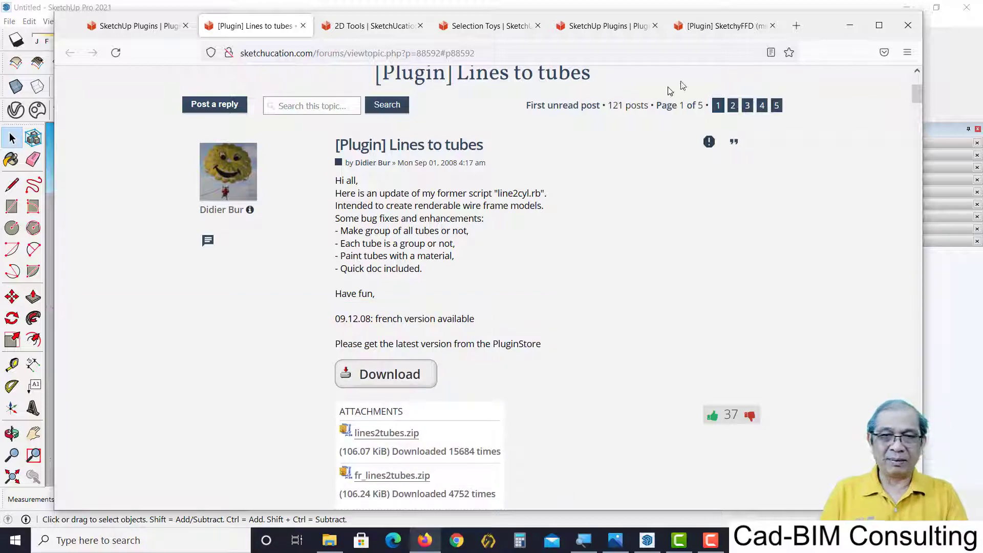
click(849, 25)
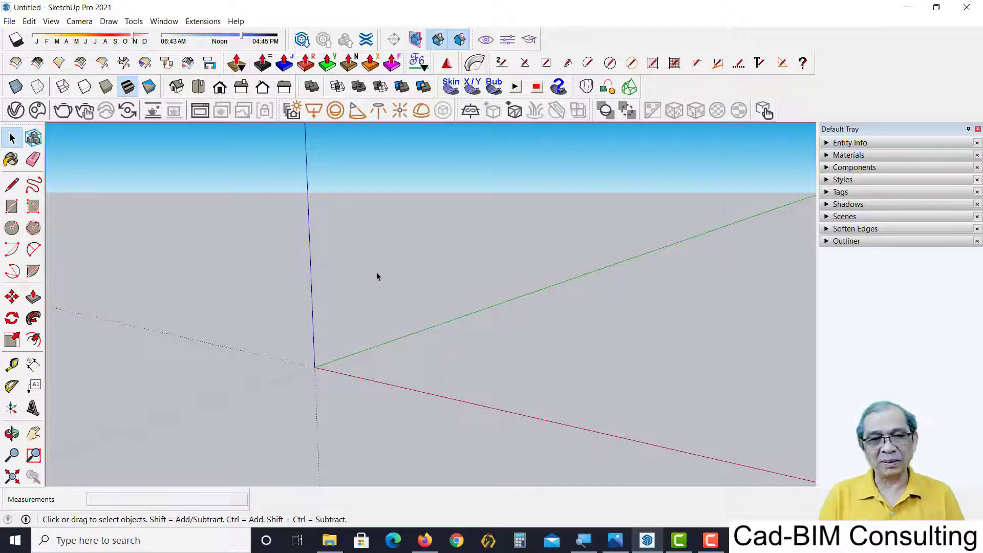
mouse_move(376, 273)
middle_down()
mouse_move(416, 255)
mouse_move(386, 266)
mouse_move(320, 239)
middle_up()
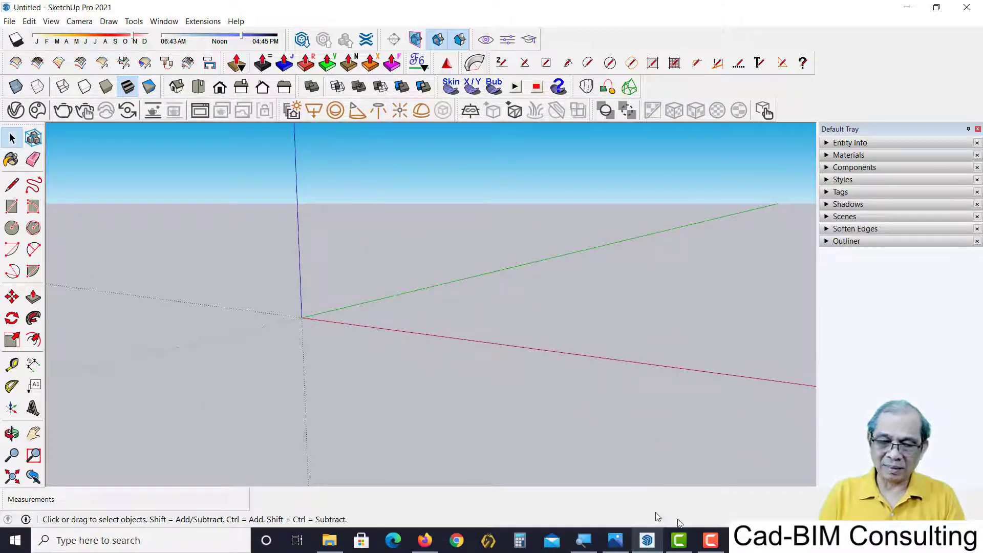
click(615, 540)
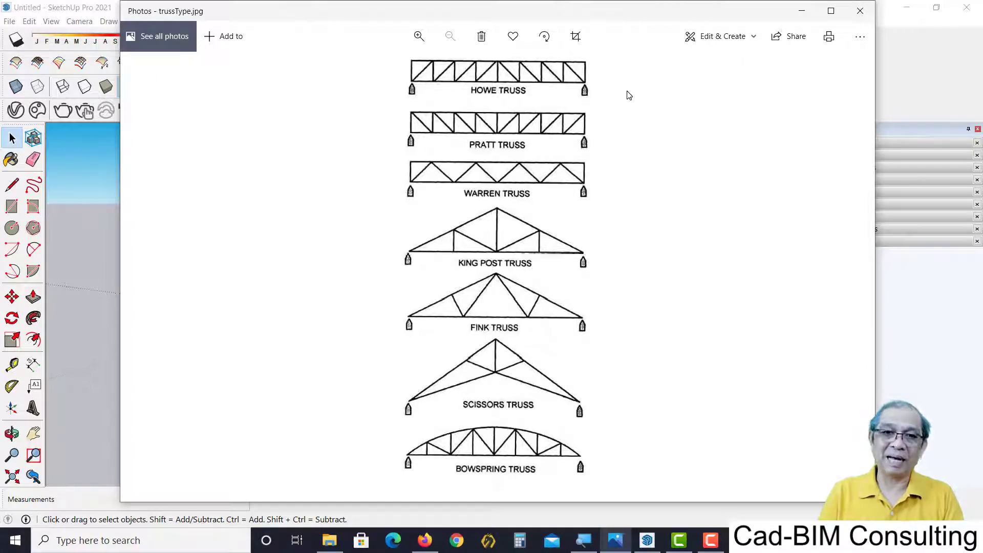
mouse_move(155, 207)
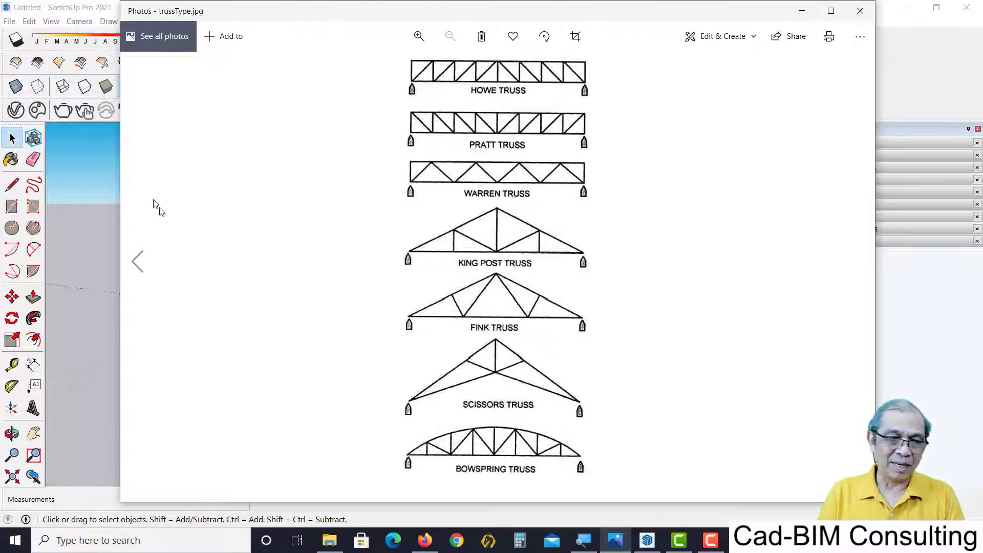
click(87, 167)
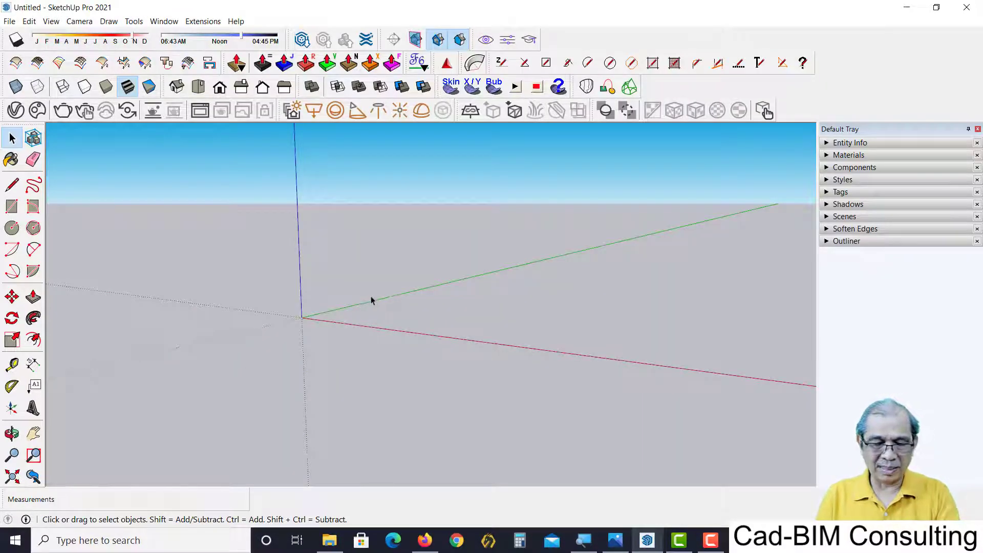
Draw an upright rectangle from the origin, about 5.40 m long
key(r)
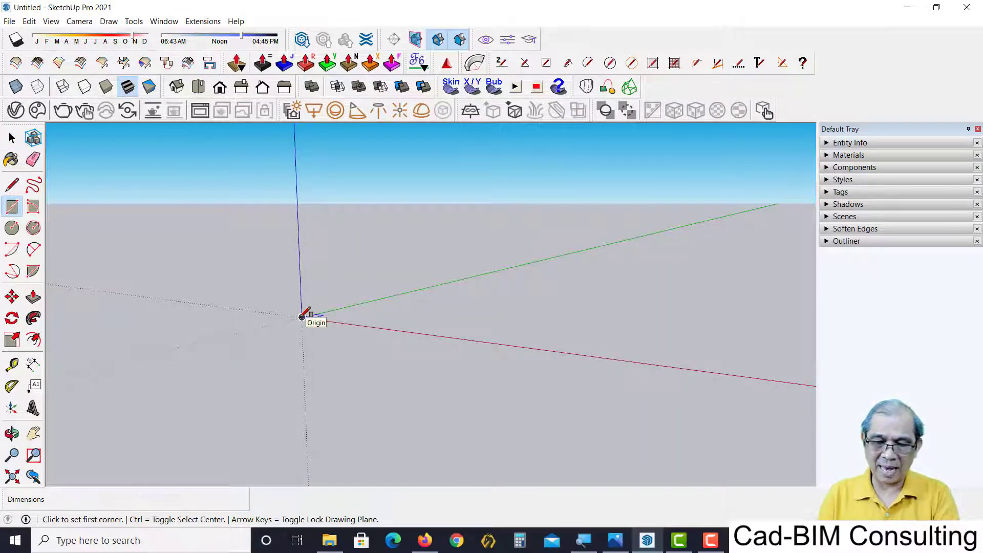
click(301, 317)
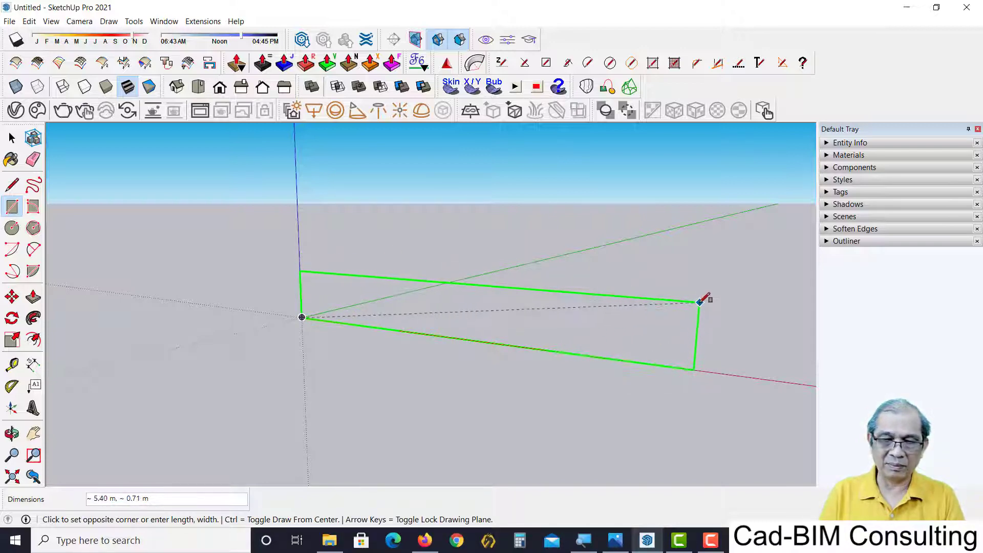
click(700, 302)
mouse_move(318, 336)
middle_down()
mouse_move(281, 208)
mouse_move(324, 195)
mouse_move(329, 213)
middle_up()
key(m)
key(space)
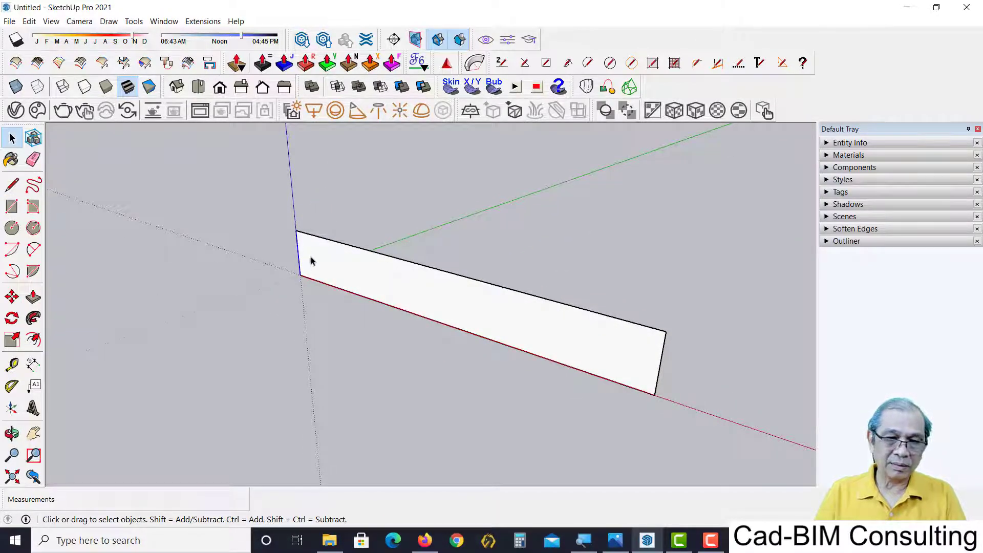
middle_drag(310, 259, 318, 254)
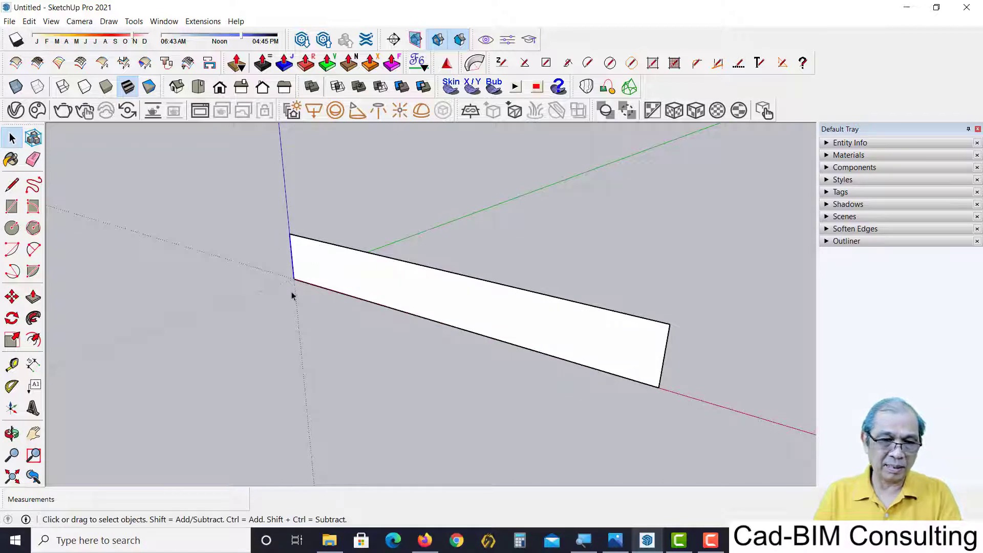
Copy the left edge to the right end with 8/ to make eight equal panels
key(m)
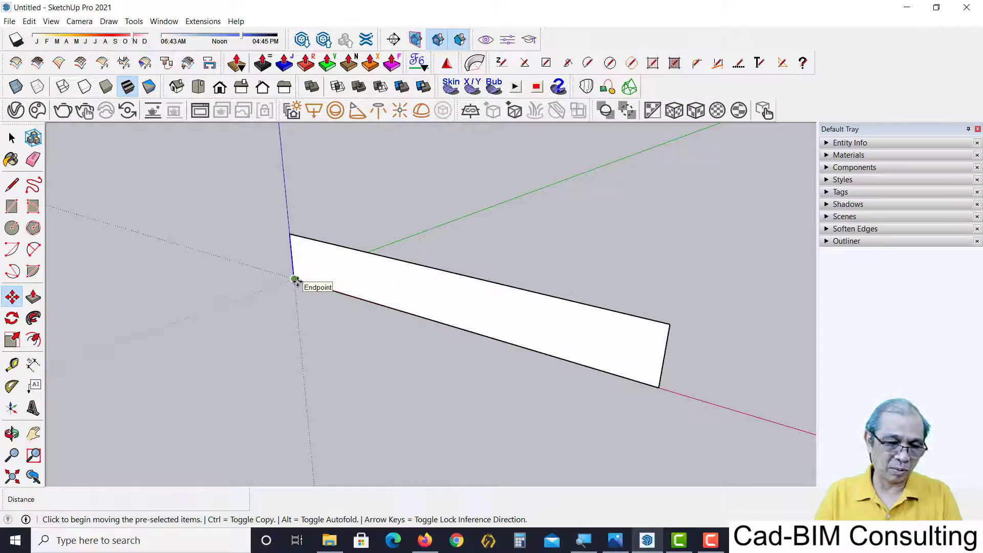
click(295, 280)
key(ctrl)
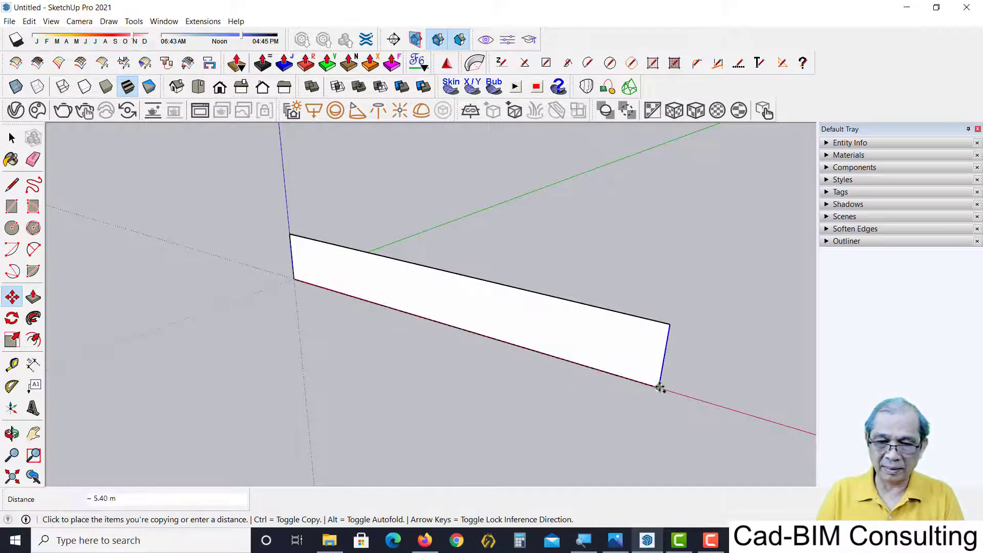
click(658, 387)
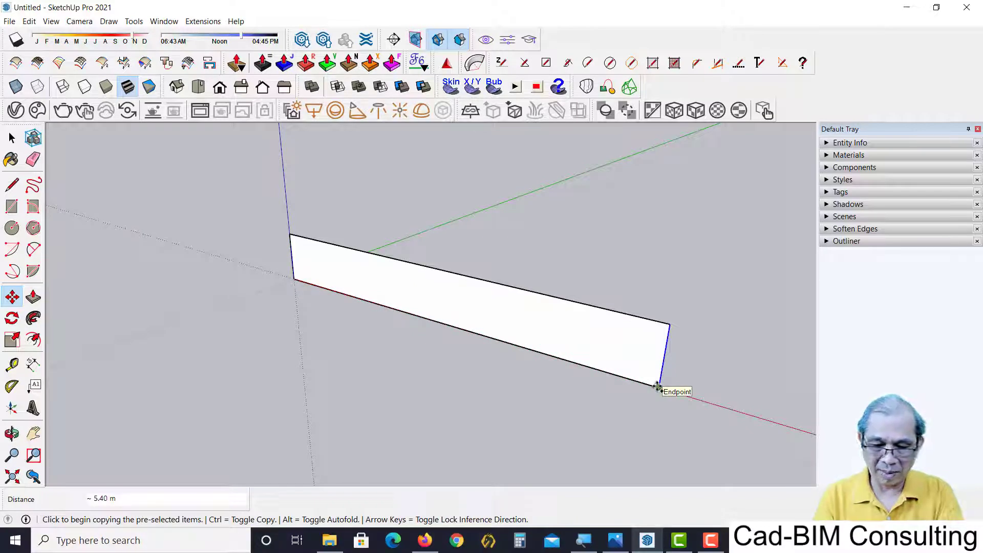
text(8/)
key(Return)
mouse_move(472, 397)
middle_down()
mouse_move(593, 385)
mouse_move(487, 353)
middle_up()
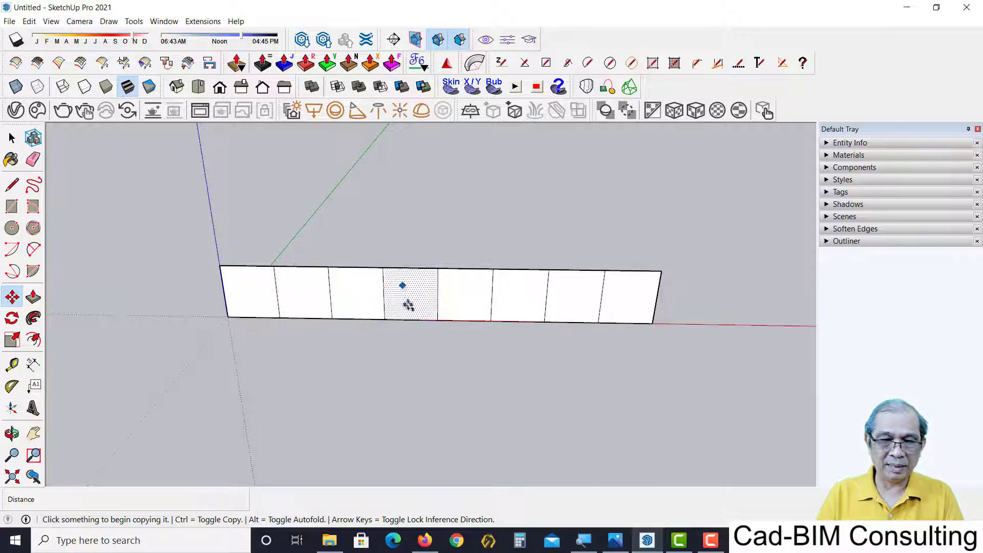
middle_drag(531, 364, 399, 353)
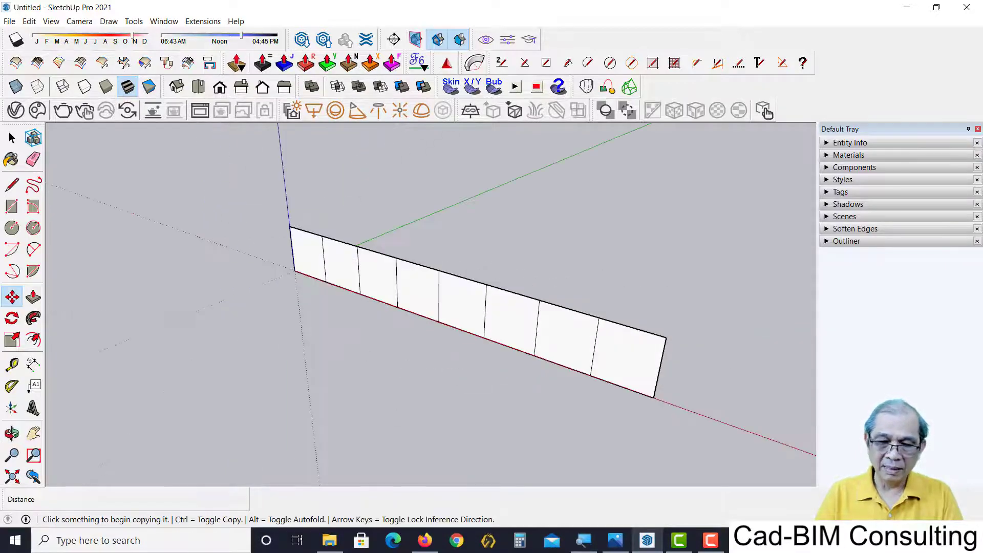
click(615, 540)
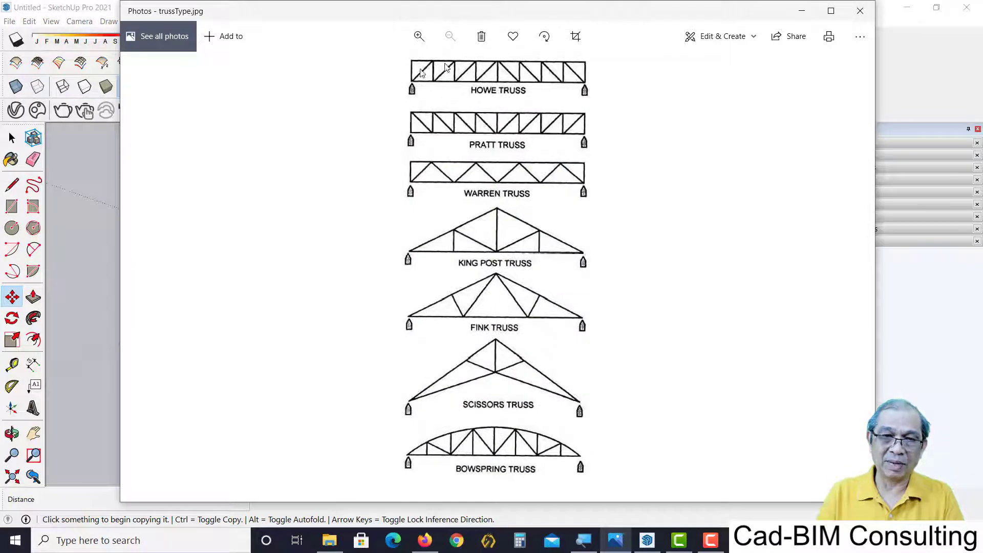
Draw a diagonal brace across the first panel, bottom-left to top-right
click(801, 11)
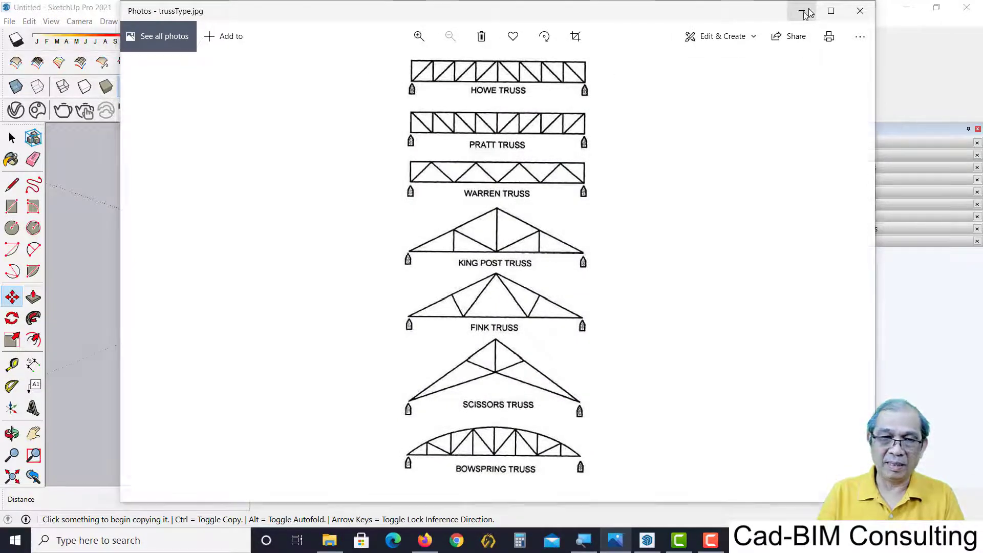
key(l)
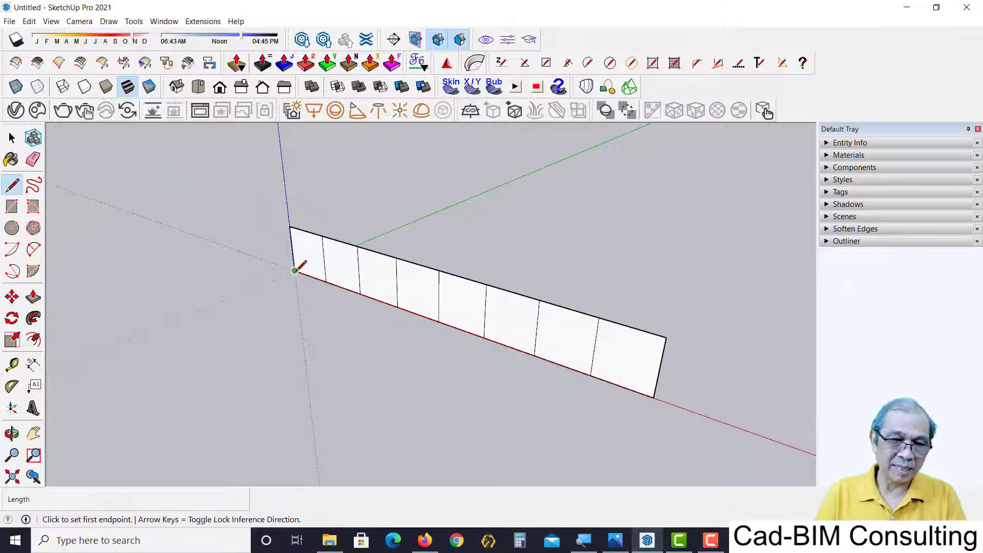
click(294, 271)
click(322, 235)
key(space)
middle_drag(300, 281, 314, 289)
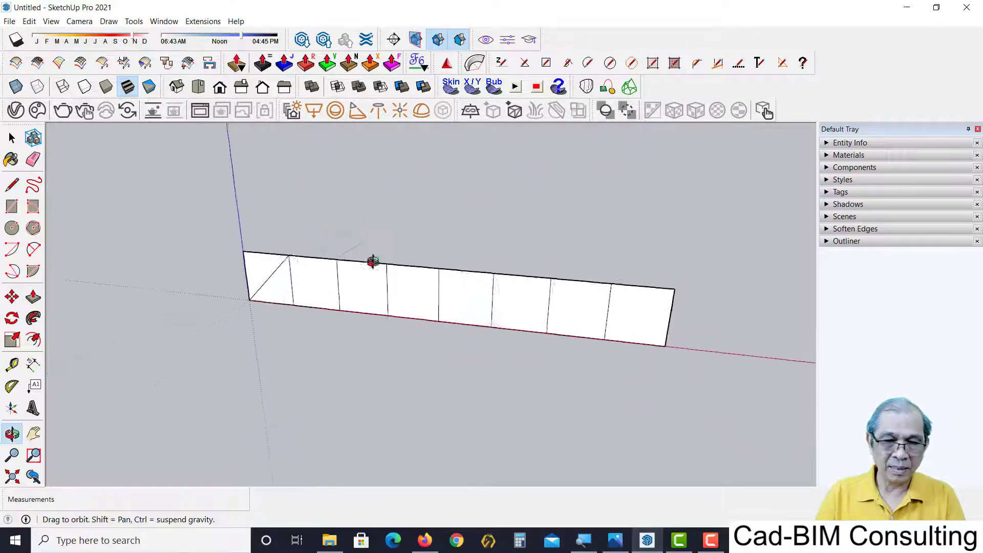
click(274, 277)
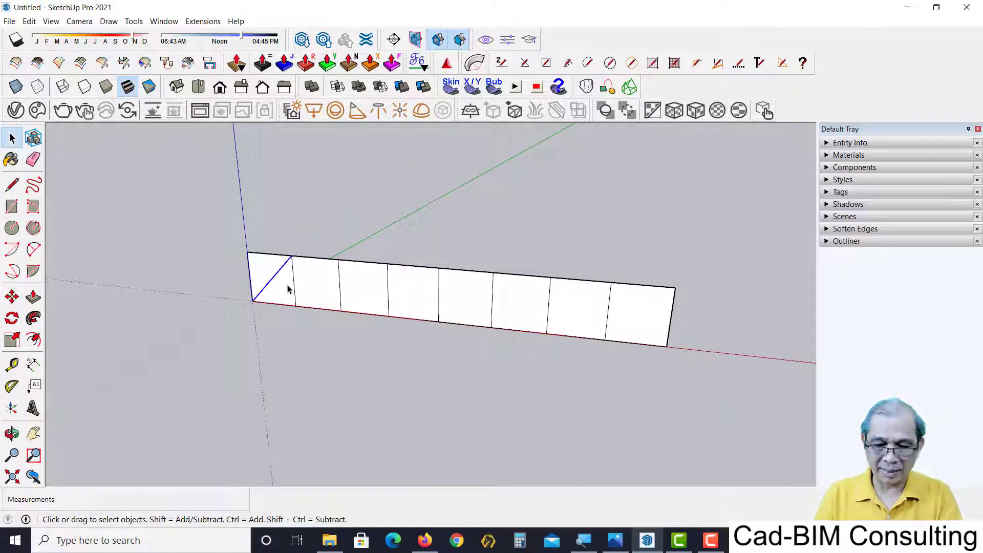
Copy the diagonal with 3* so it fills the first four panels
key(m)
ctrl+click(252, 301)
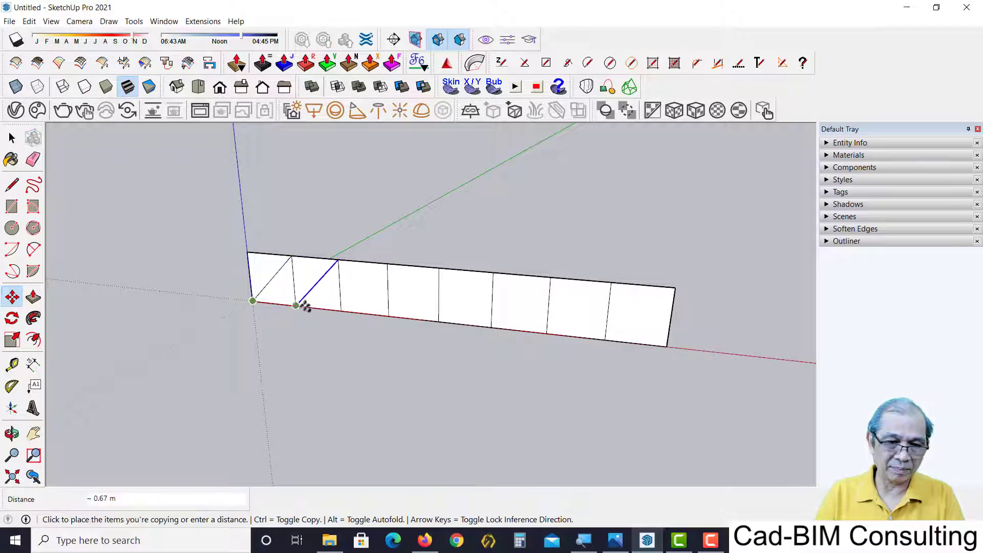
click(295, 306)
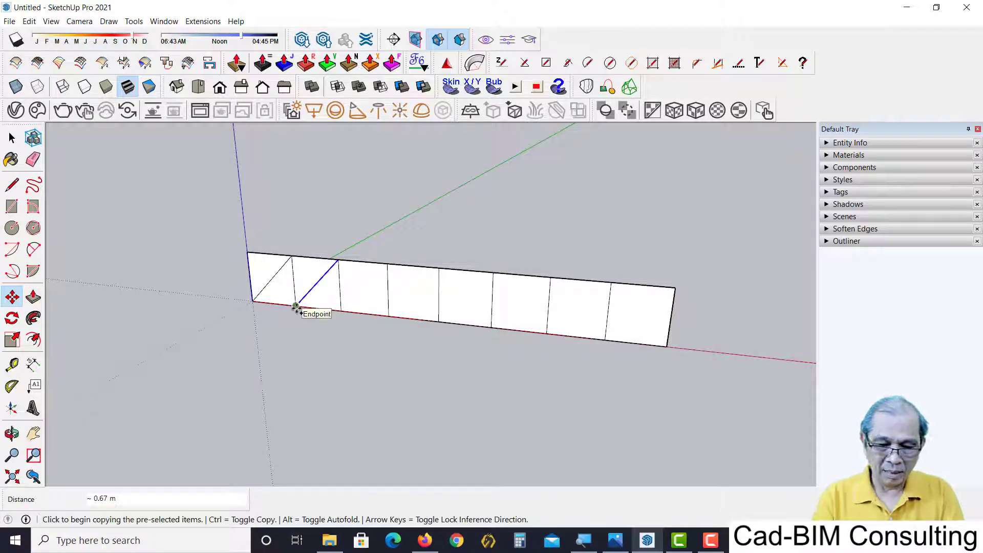
text(4*)
key(Return)
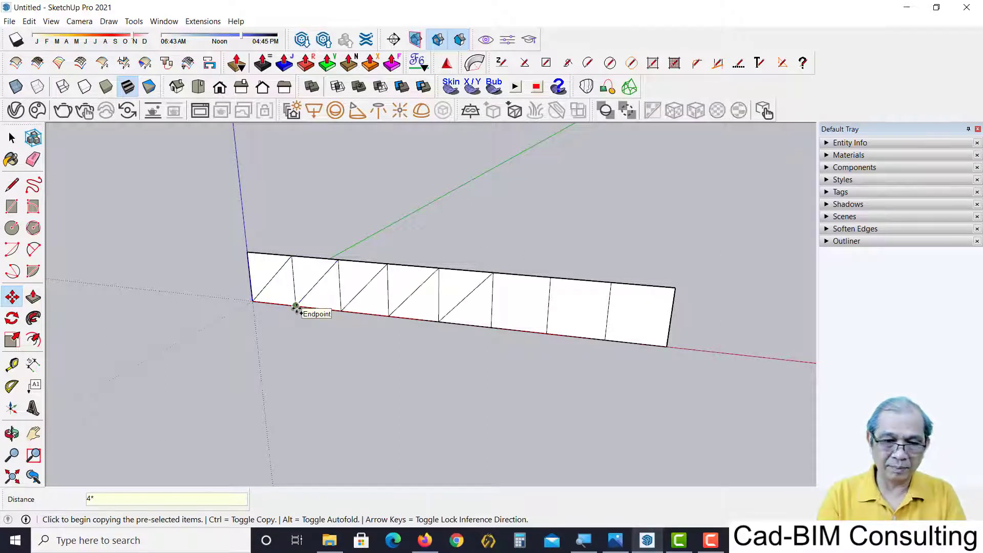
mouse_move(332, 305)
middle_down()
mouse_move(359, 351)
mouse_move(393, 353)
middle_up()
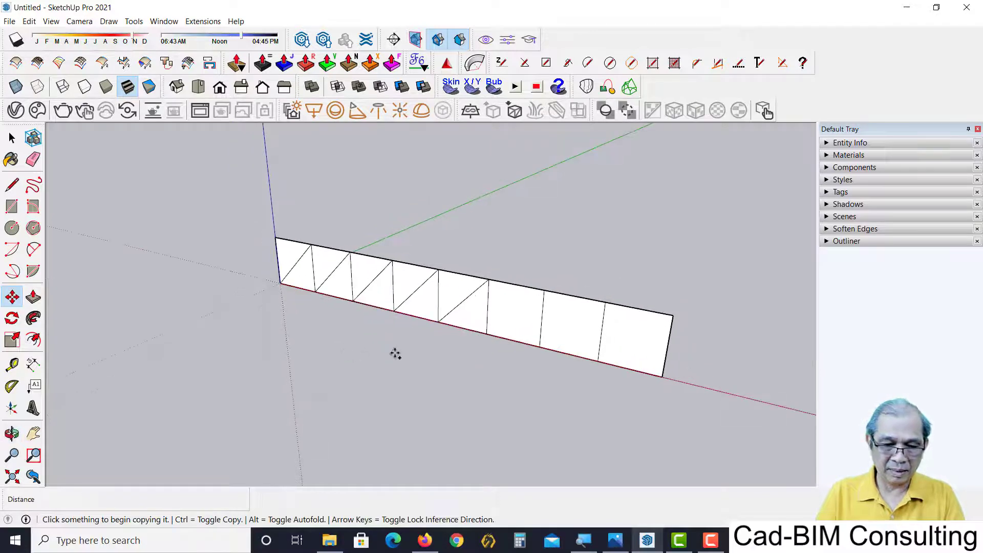
text(3*)
key(Return)
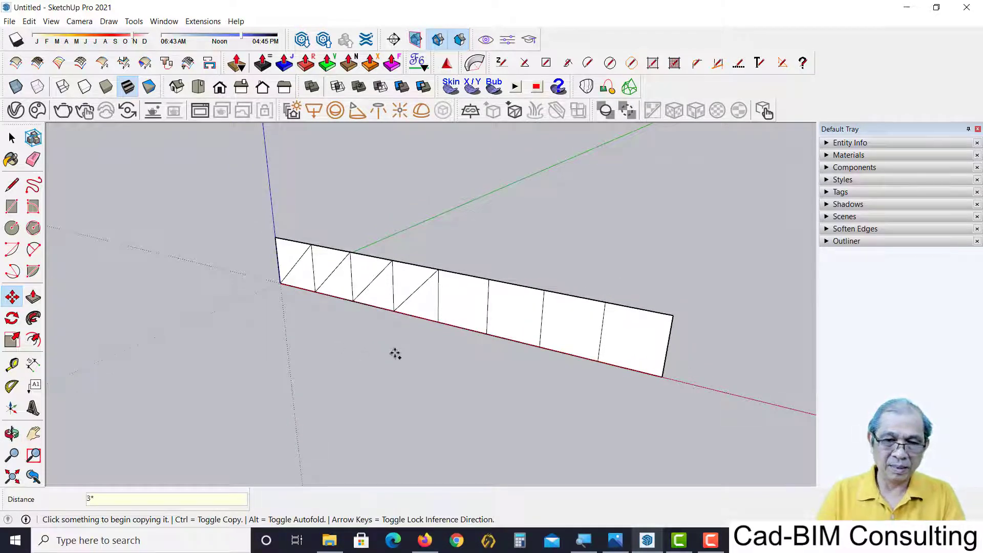
middle_drag(419, 406, 450, 436)
Draw the opposite-slanting diagonal across the fifth panel
key(l)
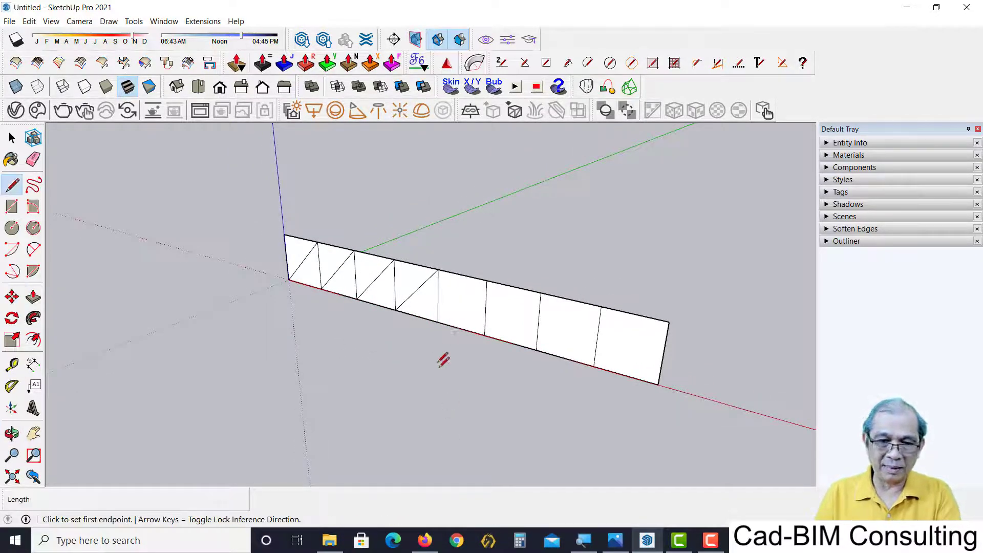
click(438, 269)
click(484, 335)
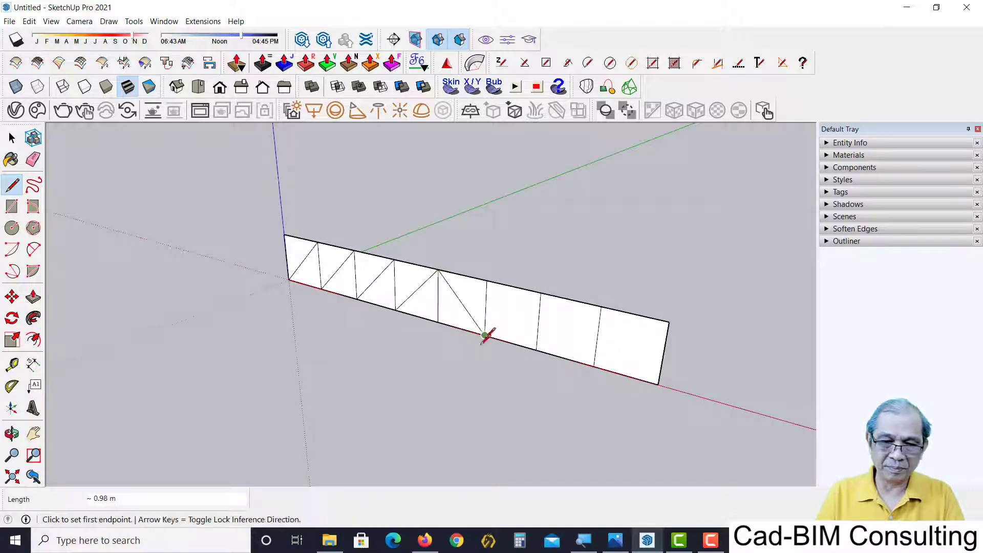
key(space)
click(459, 302)
Copy the reversed diagonal three times across the last three panels
key(m)
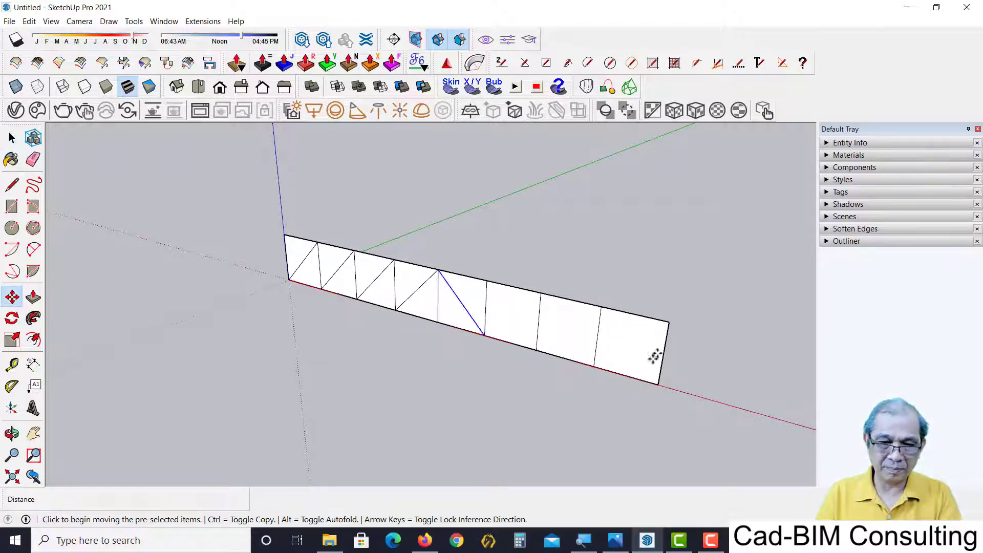
click(436, 322)
key(ctrl)
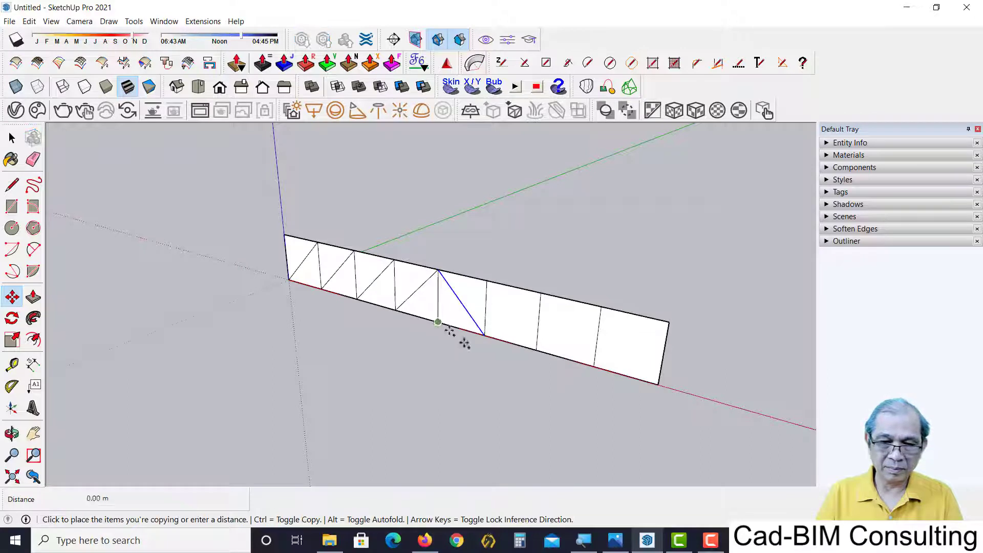
click(483, 336)
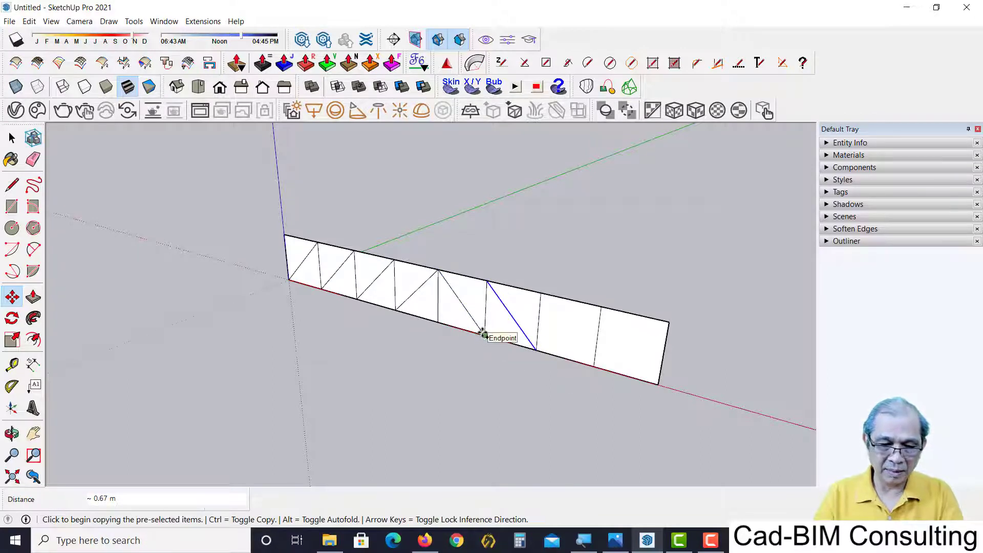
text(3*)
key(Return)
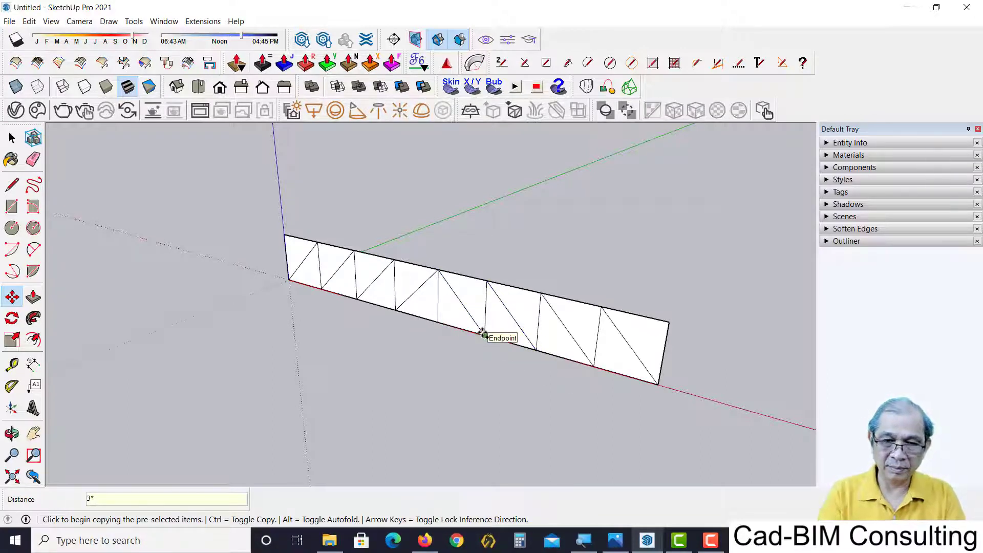
mouse_move(521, 271)
middle_down()
mouse_move(461, 248)
mouse_move(496, 272)
middle_up()
key(space)
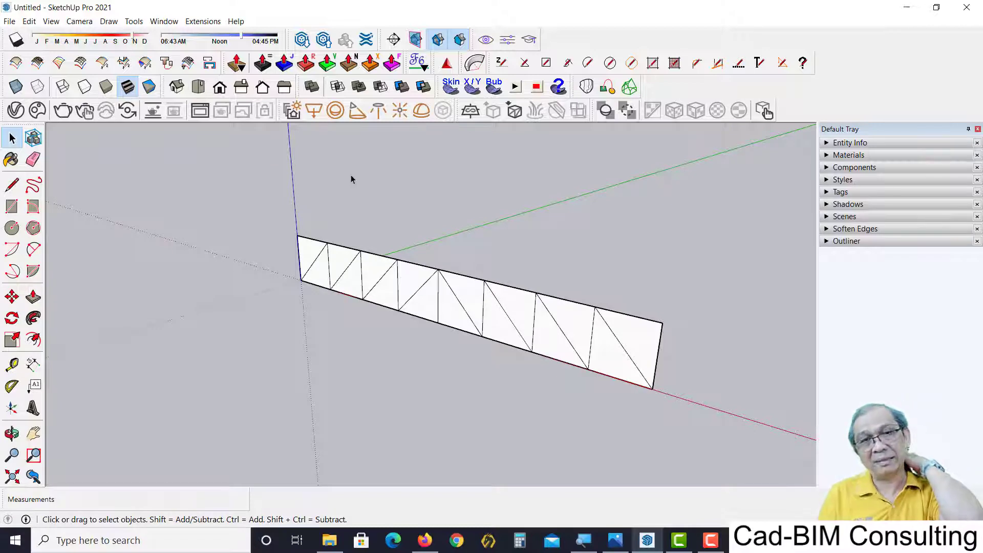
Select the entire flat truss outline and make it one group
mouse_move(415, 254)
middle_down()
mouse_move(377, 336)
mouse_move(390, 329)
mouse_move(382, 314)
middle_up()
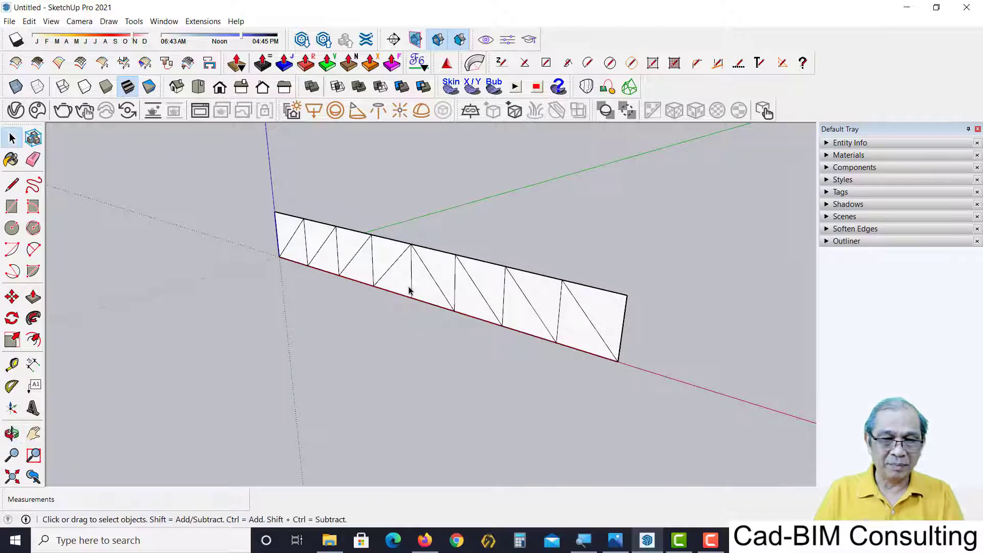
triple_click(388, 256)
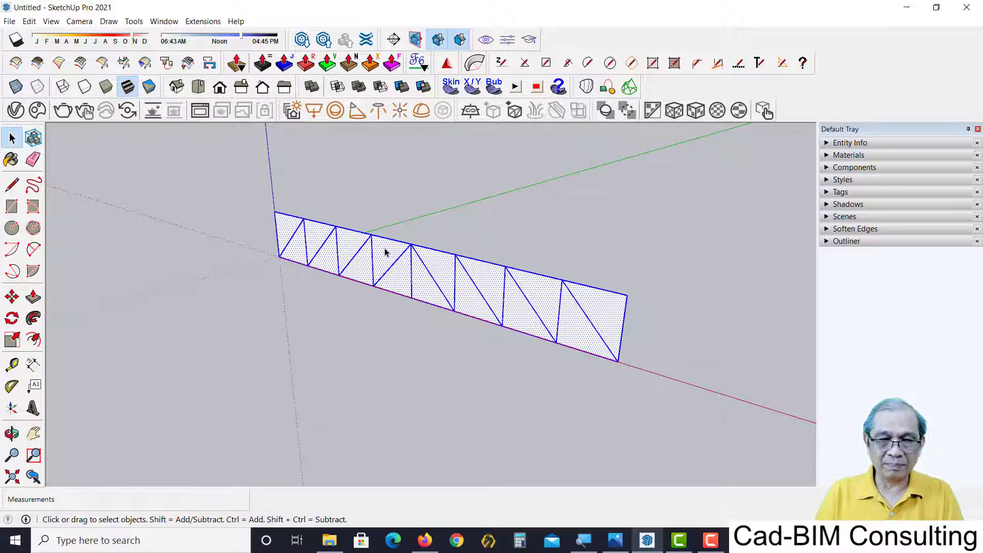
right_click(385, 251)
click(447, 295)
Browse the menu bar to the Extensions menu for the lattice plugin
mouse_move(447, 241)
middle_down()
mouse_move(443, 215)
mouse_move(443, 223)
middle_up()
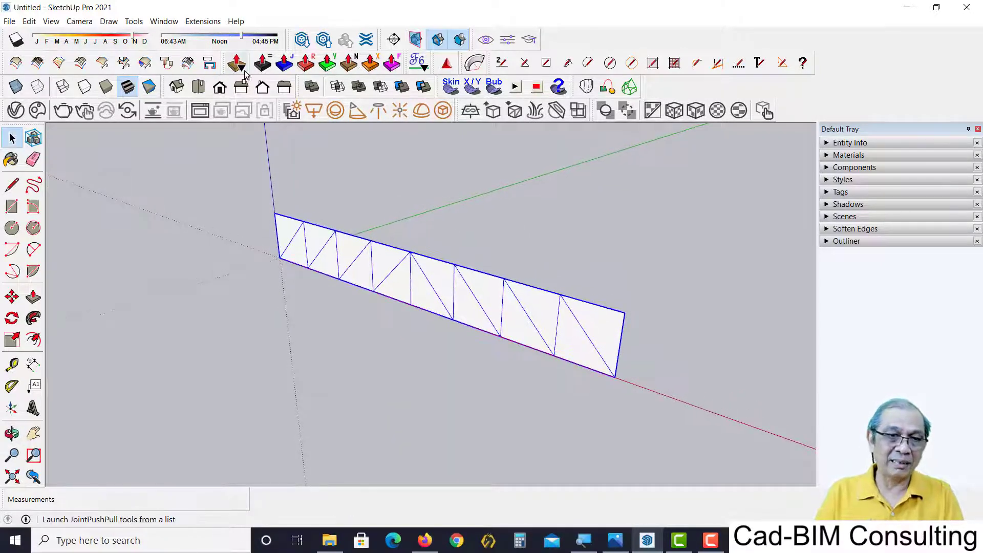
click(133, 21)
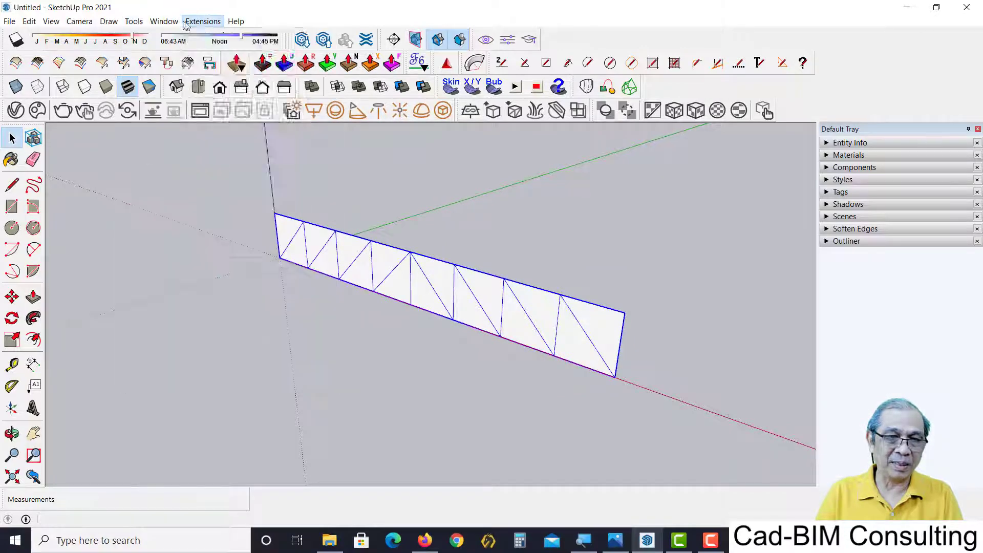
click(186, 23)
Run the Lattice plugin at 0.05 m width and depth, no pane, and build the truss
click(248, 127)
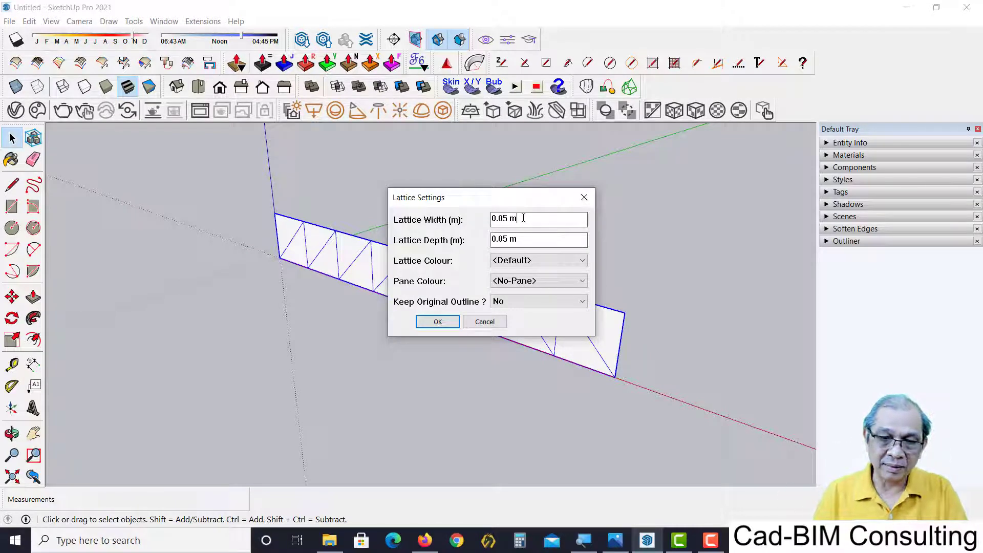
drag(523, 218, 468, 216)
drag(523, 197, 532, 196)
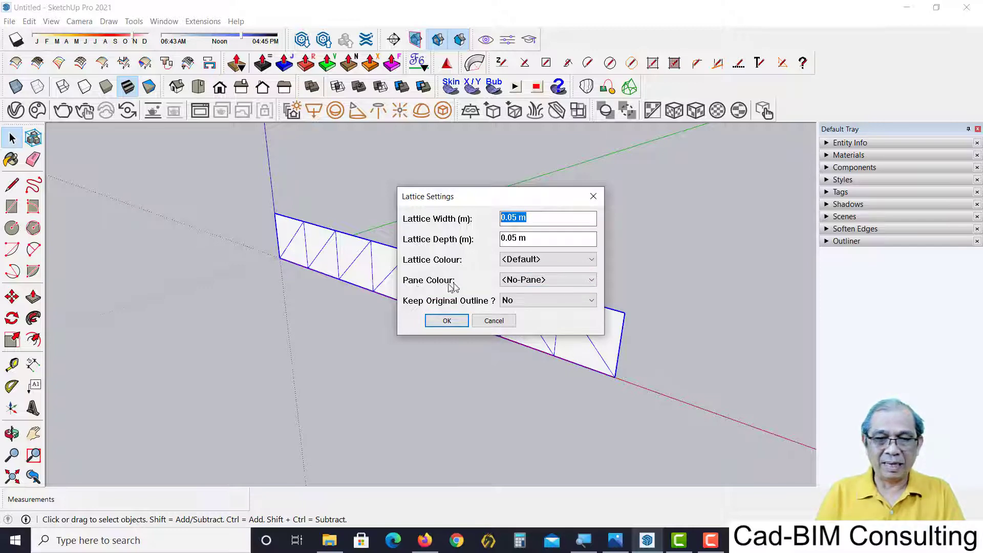
click(446, 321)
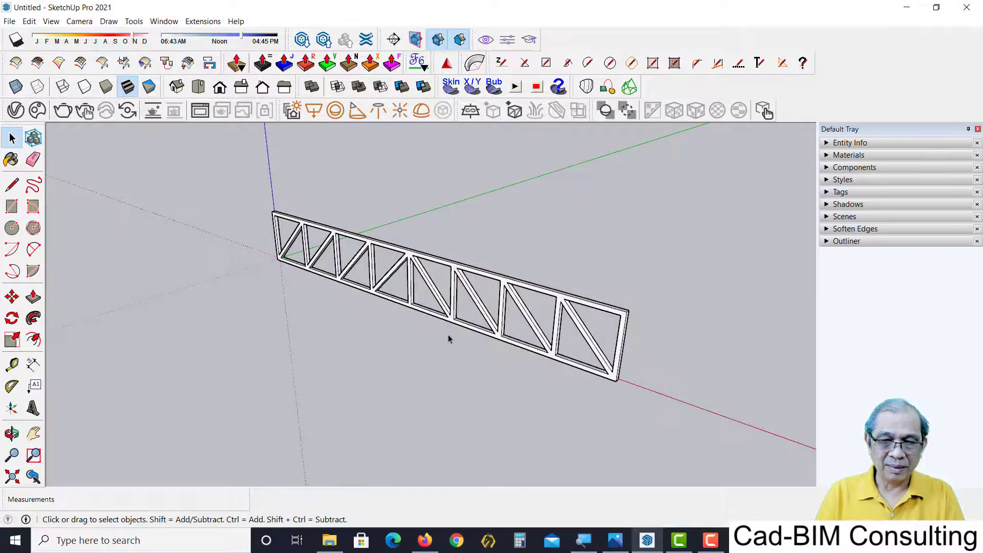
mouse_move(449, 338)
middle_down()
mouse_move(404, 309)
mouse_move(463, 347)
middle_up()
scroll(438, 306, up, 2)
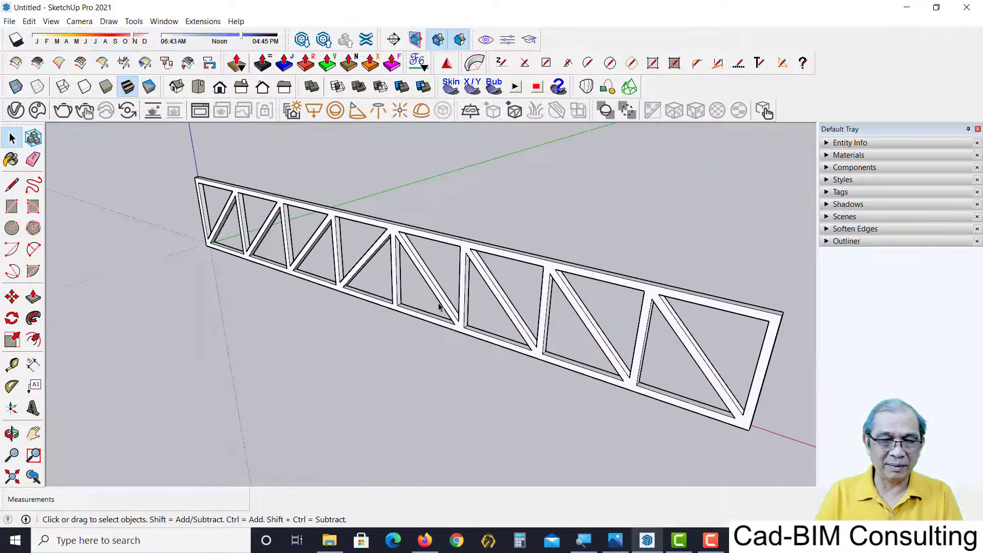
middle_drag(438, 306, 436, 330)
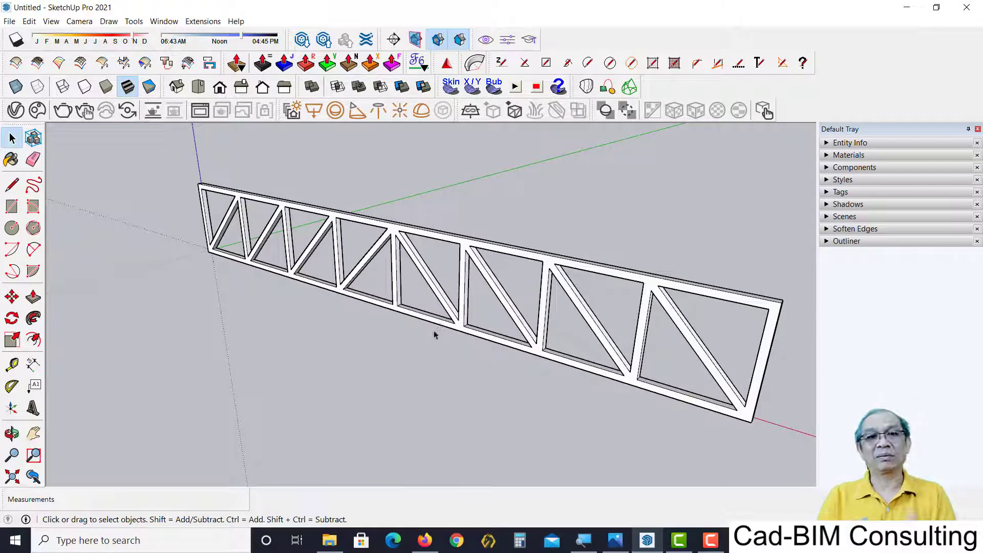
scroll(432, 333, down, 2)
scroll(431, 335, down, 1)
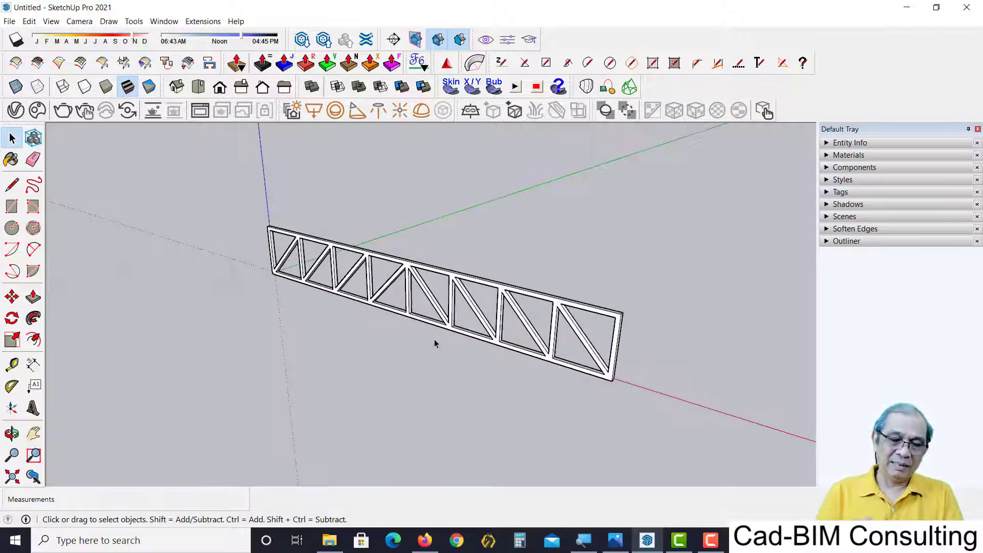
mouse_move(434, 340)
middle_down()
mouse_move(429, 352)
mouse_move(421, 339)
middle_up()
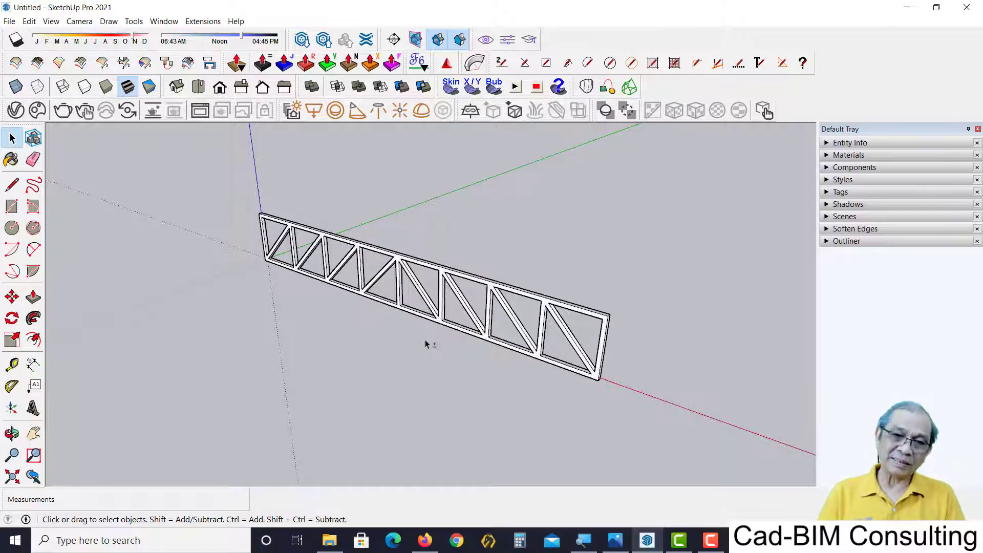
middle_drag(417, 327, 407, 335)
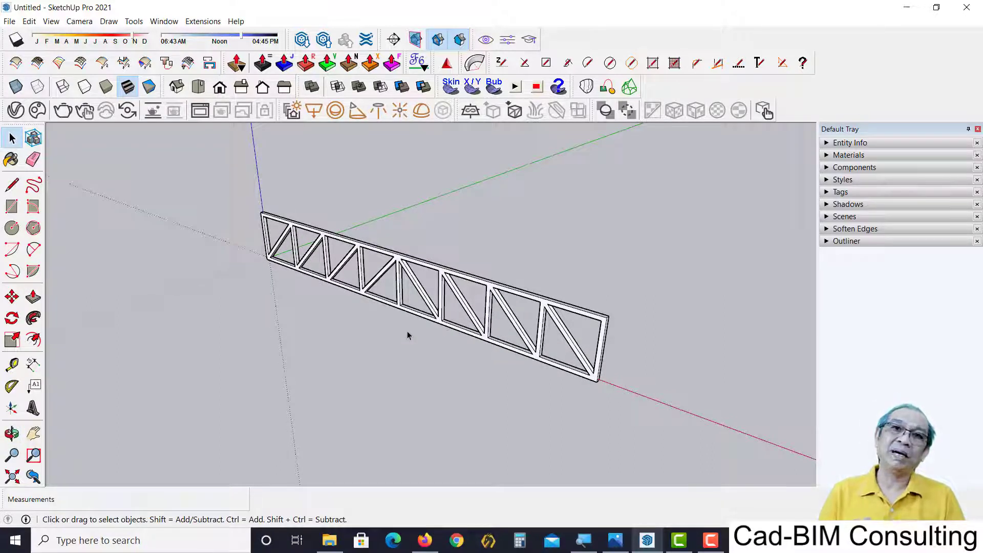
click(615, 540)
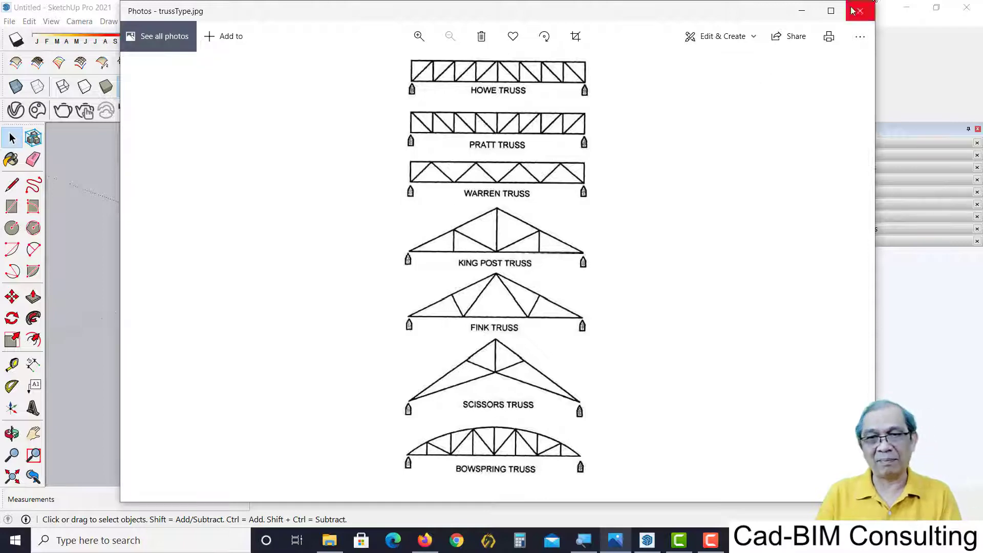
click(802, 11)
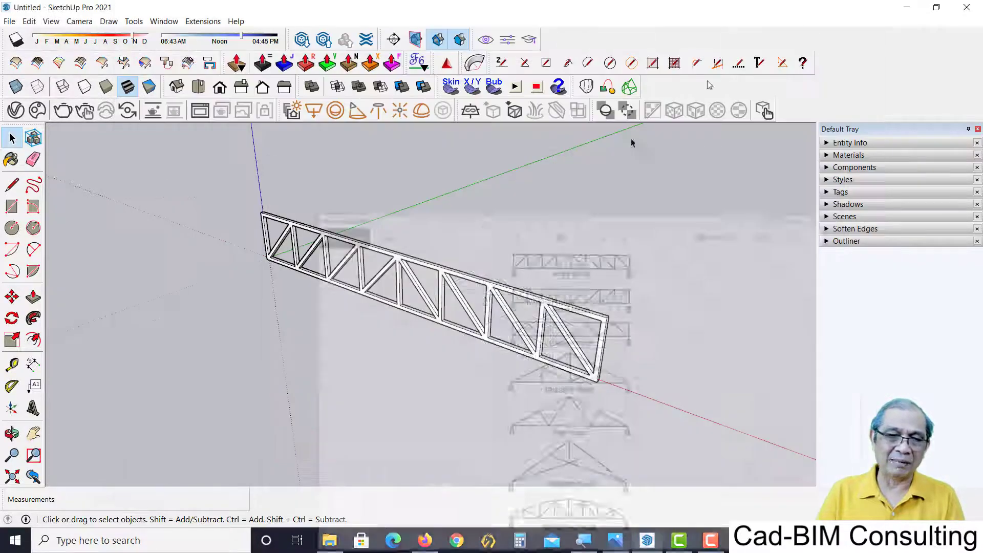
middle_drag(396, 343, 391, 344)
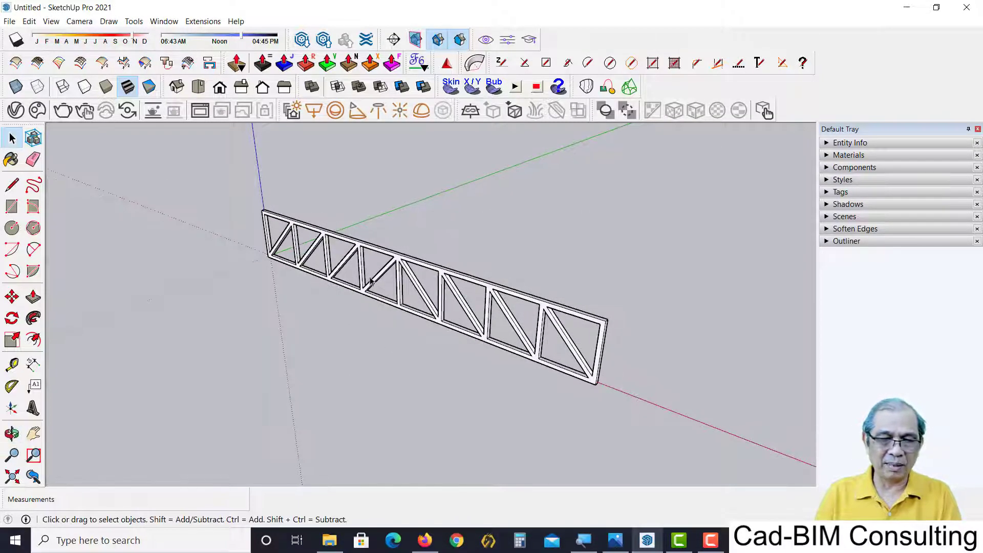
drag(516, 387, 497, 412)
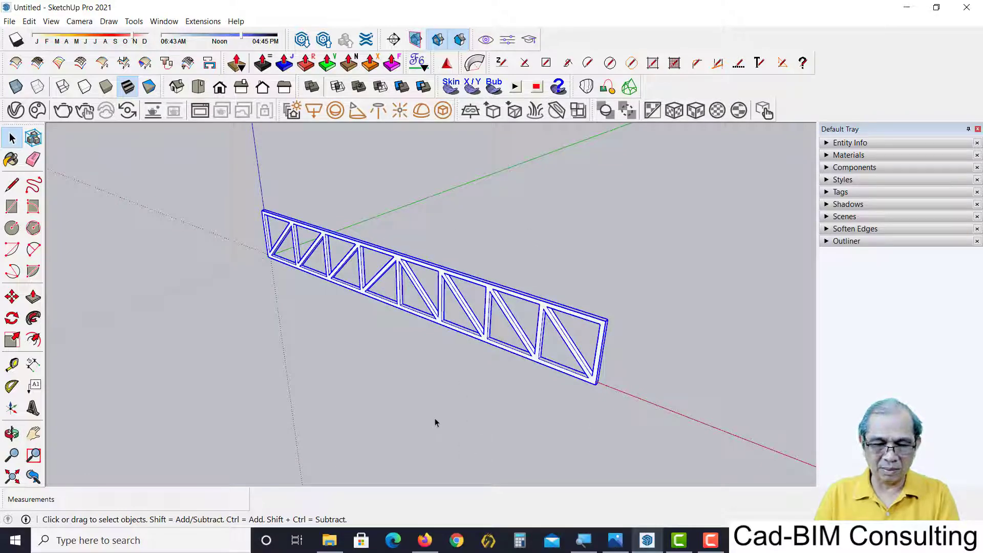
key(m)
Move the lattice truss 5.68 m along the green axis
key(ctrl)
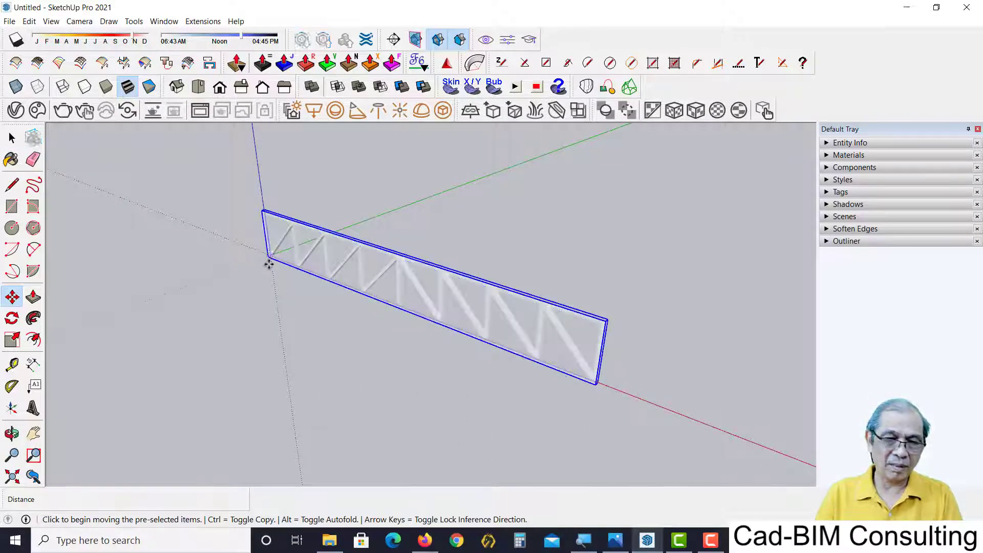
click(269, 264)
key(space)
click(310, 274)
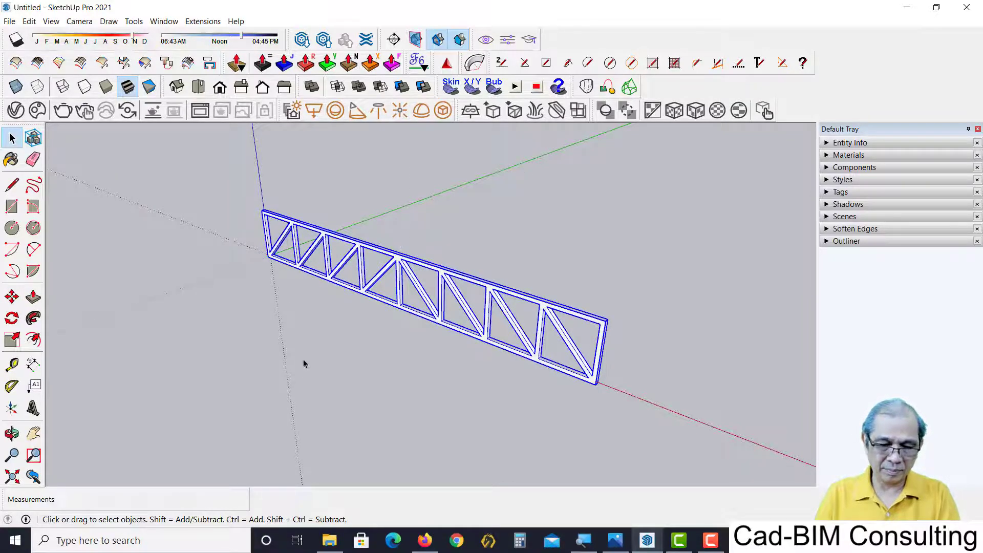
key(m)
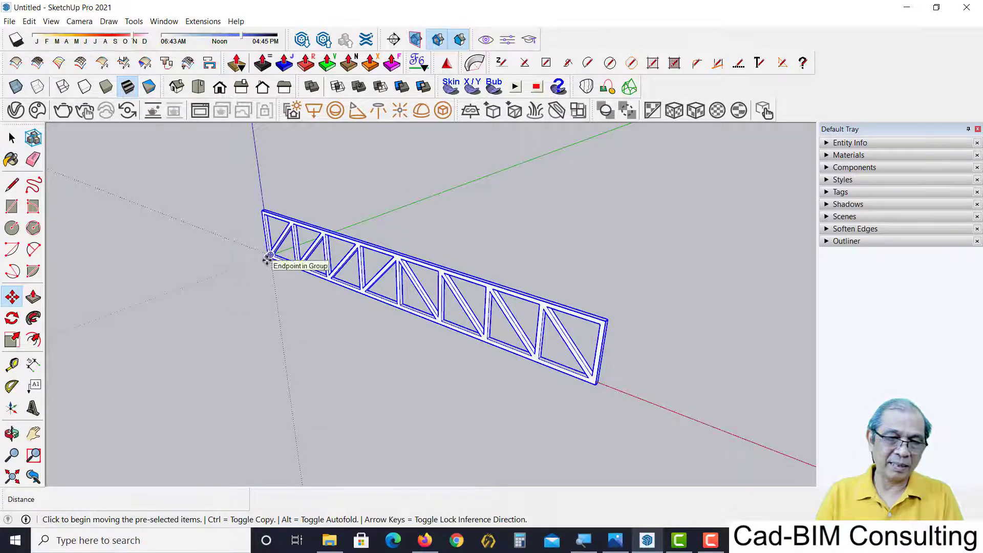
click(270, 256)
click(476, 180)
key(space)
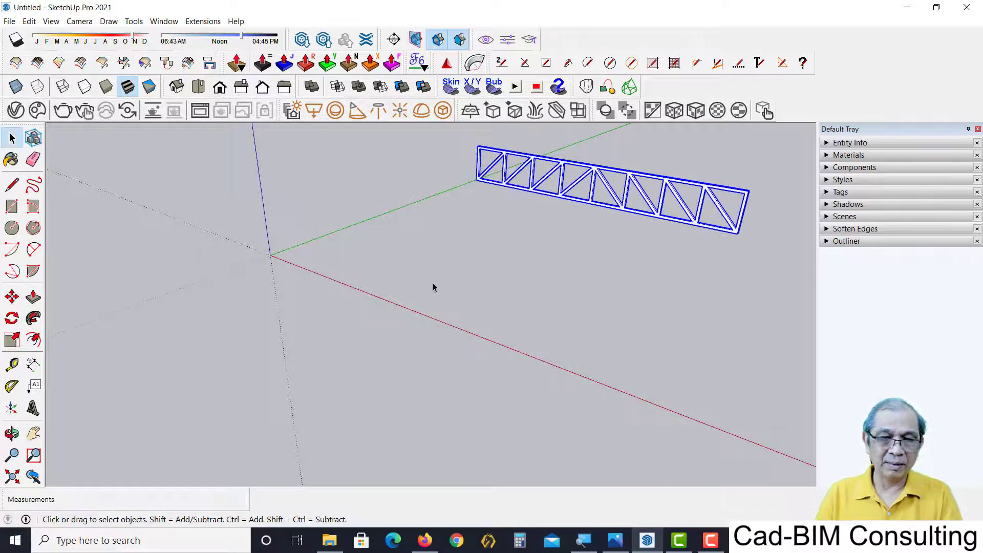
mouse_move(432, 285)
middle_down()
mouse_move(449, 290)
mouse_move(429, 318)
middle_up()
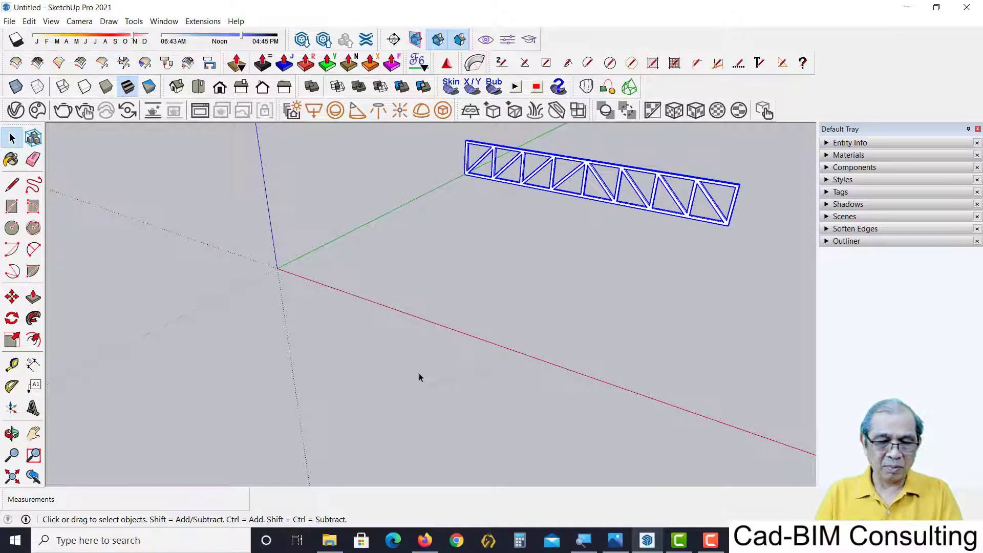
Draw a new upright rectangle starting at the axis origin
key(r)
click(277, 267)
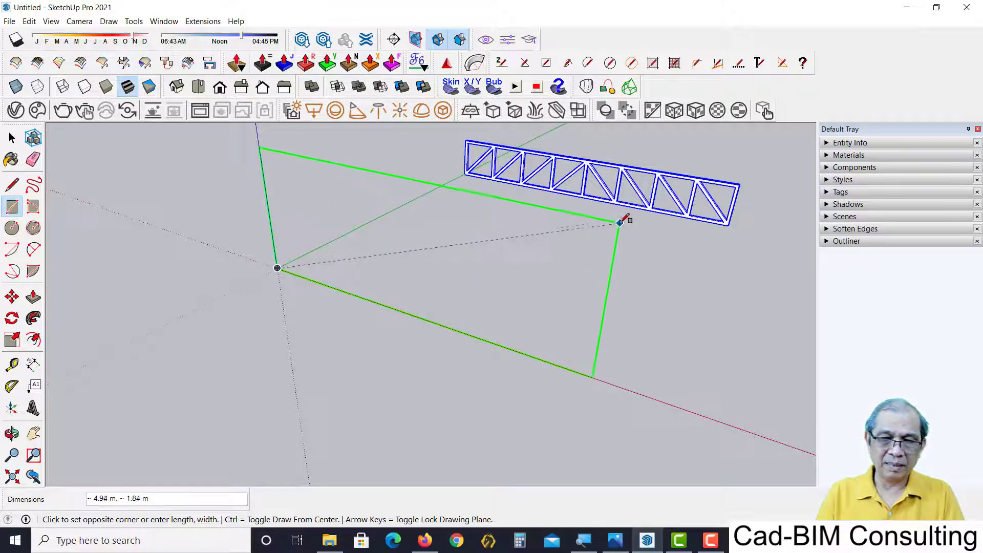
click(589, 220)
mouse_move(636, 333)
middle_down()
mouse_move(660, 321)
mouse_move(624, 326)
middle_up()
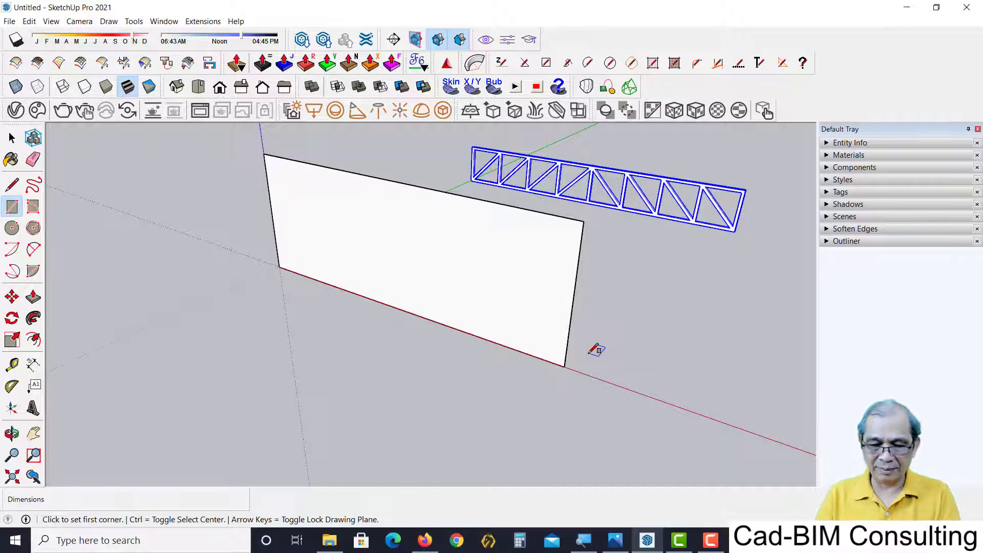
Draw two lines from the bottom corners to a top-edge point and erase the outer parts
key(l)
click(279, 266)
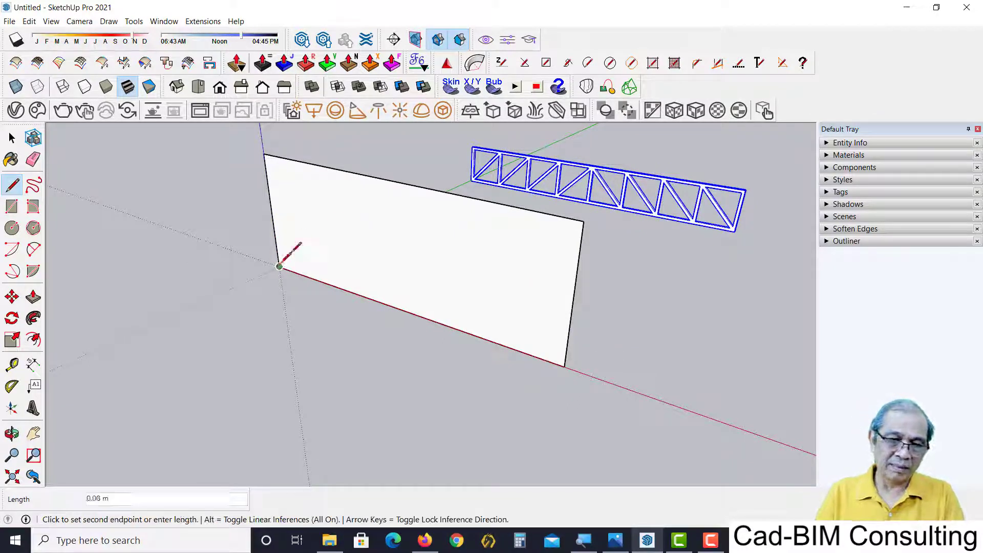
click(397, 182)
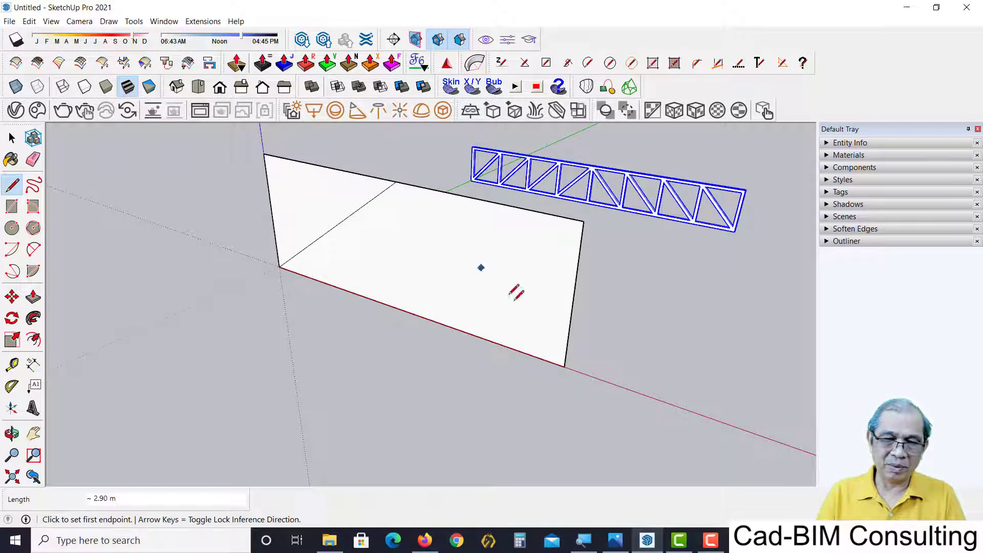
click(564, 366)
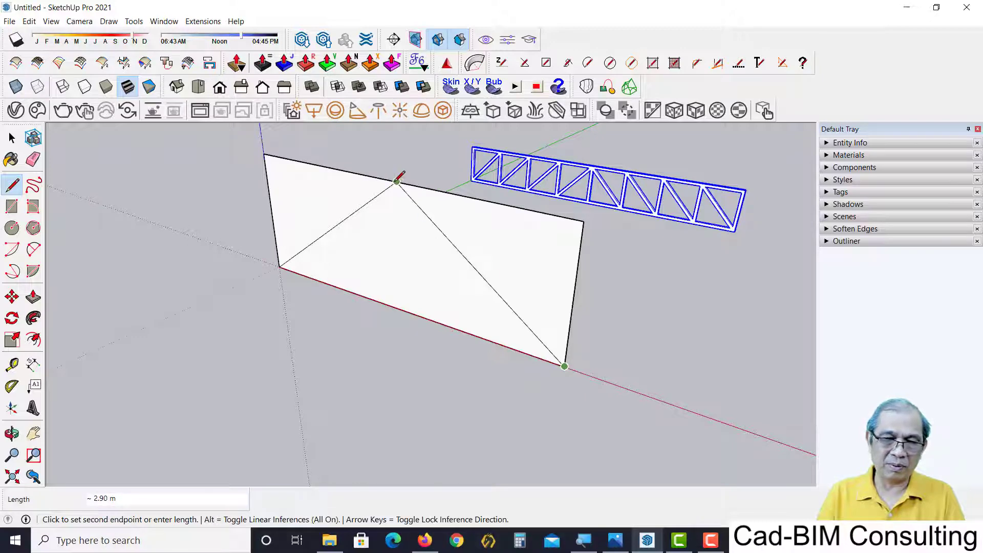
click(397, 181)
middle_drag(424, 296, 412, 312)
key(e)
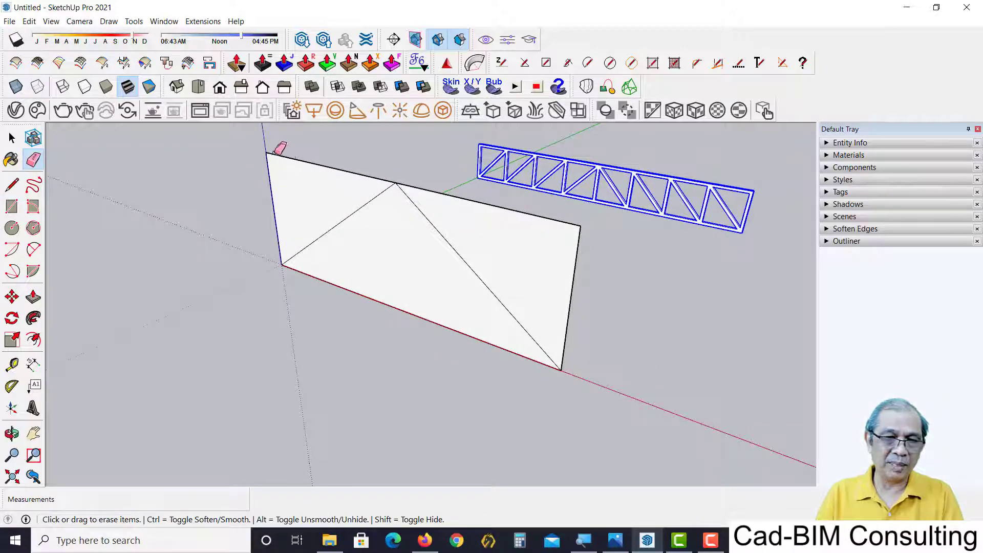
drag(276, 153, 279, 169)
drag(572, 222, 579, 244)
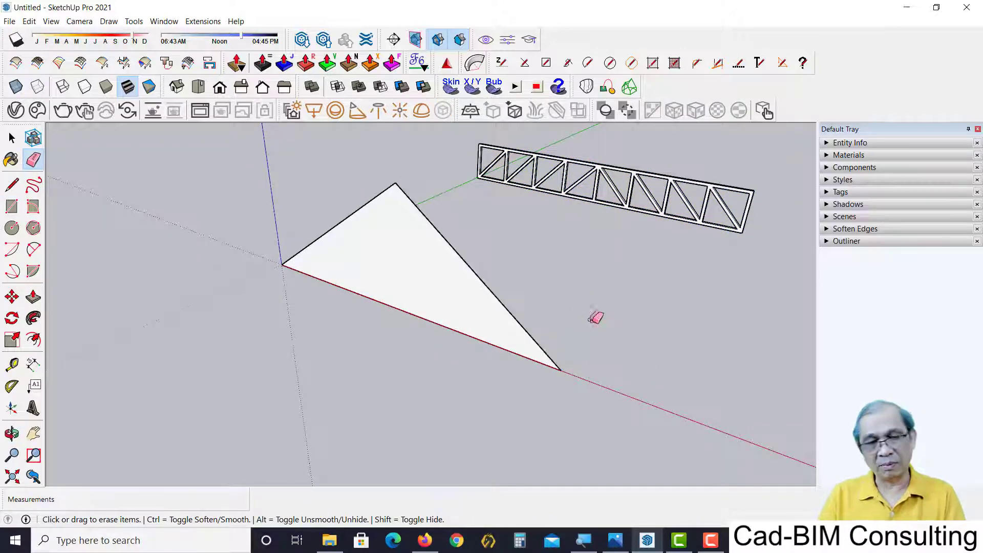
middle_drag(595, 318, 564, 309)
click(615, 540)
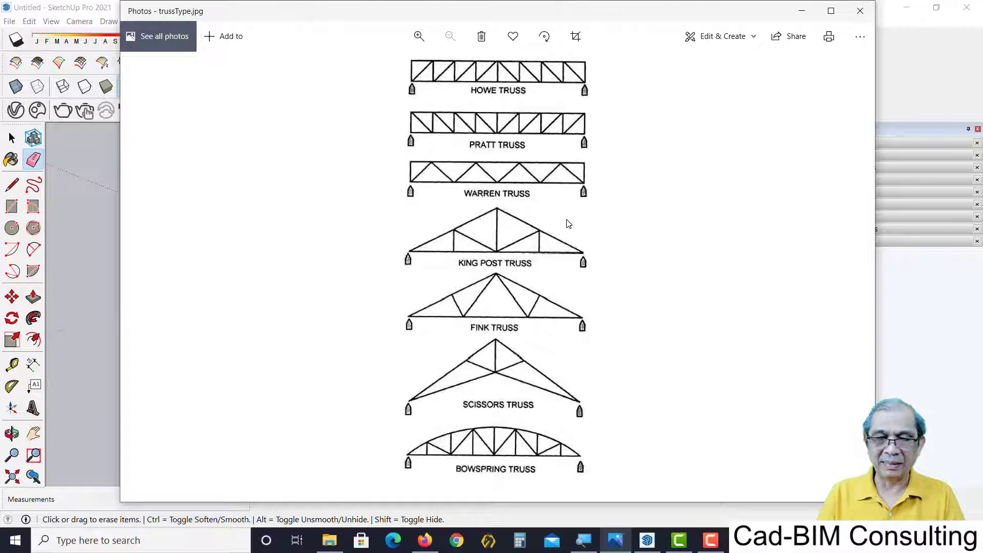
click(806, 14)
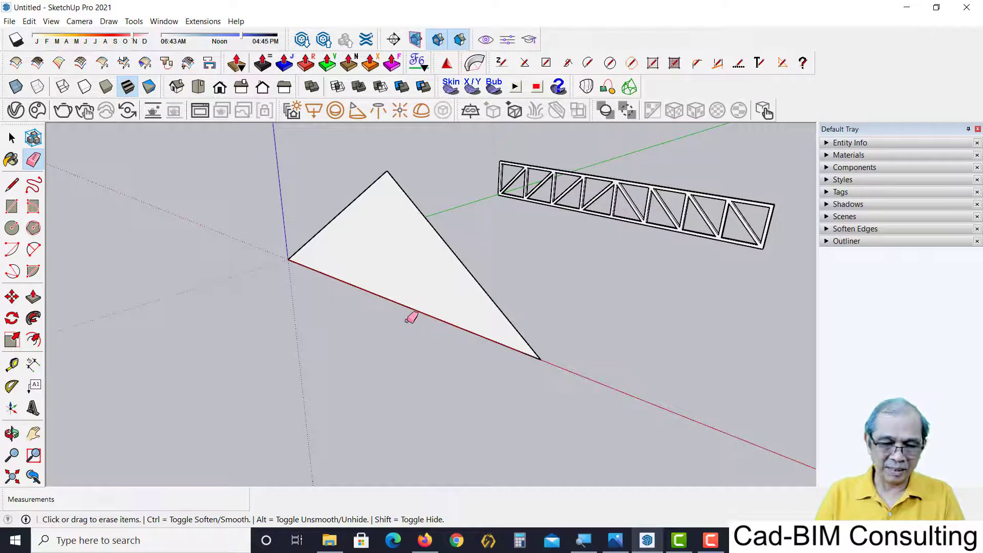
Add a central and two side verticals plus two diagonals from the middle base
key(l)
click(387, 170)
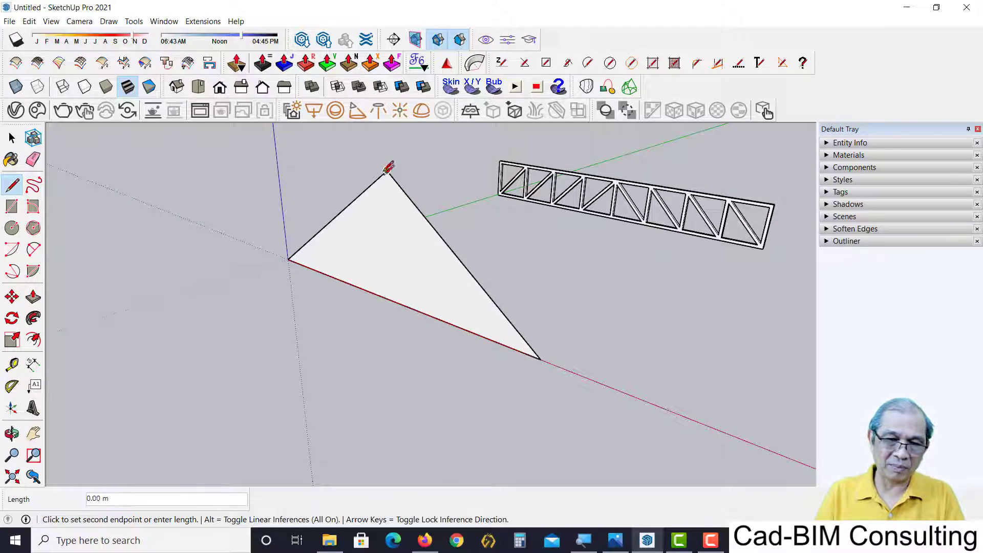
click(391, 300)
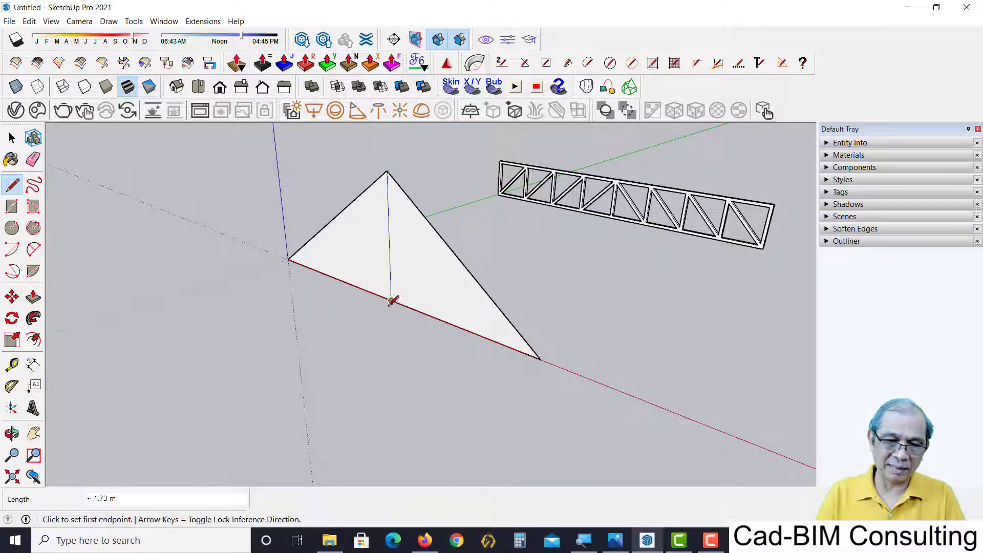
click(458, 327)
click(460, 259)
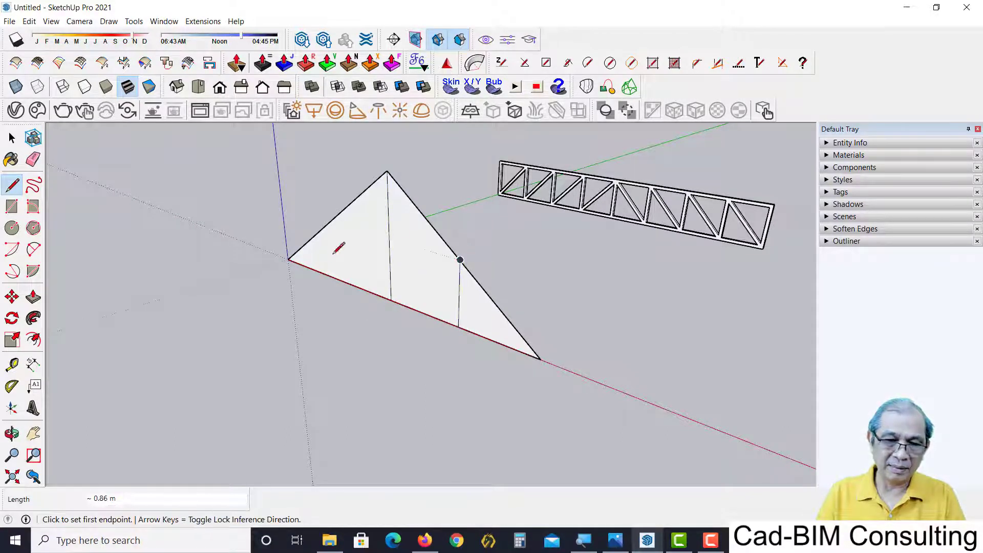
click(335, 277)
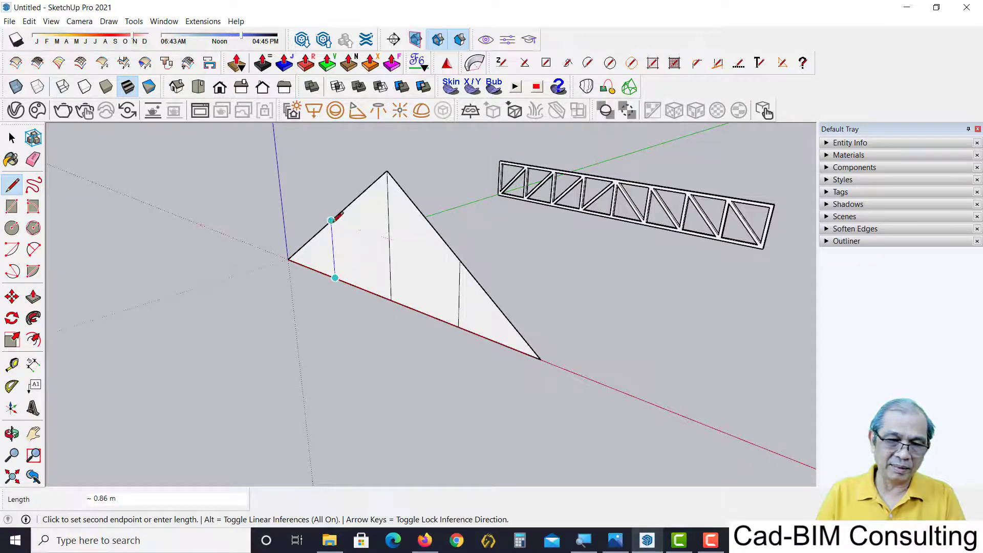
click(332, 221)
click(390, 298)
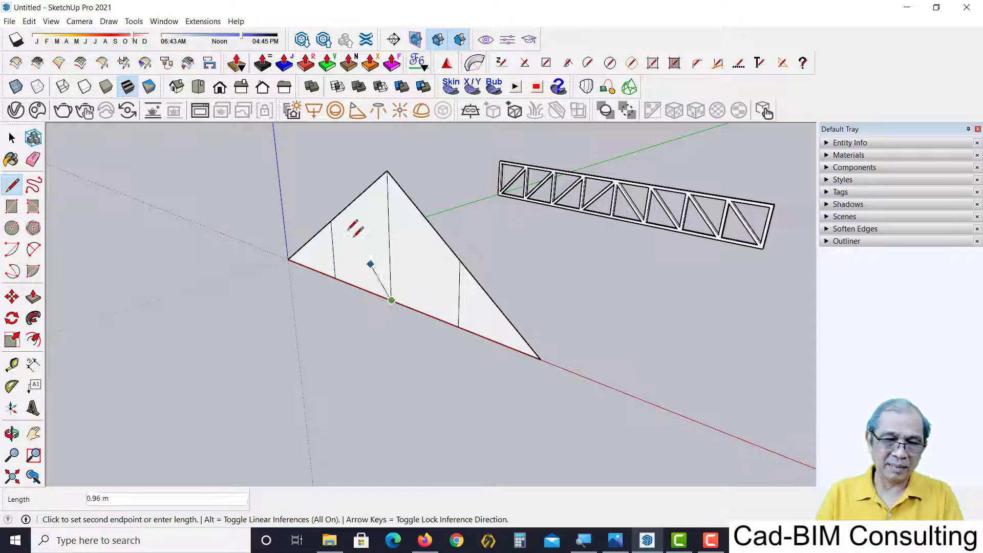
click(331, 221)
click(391, 299)
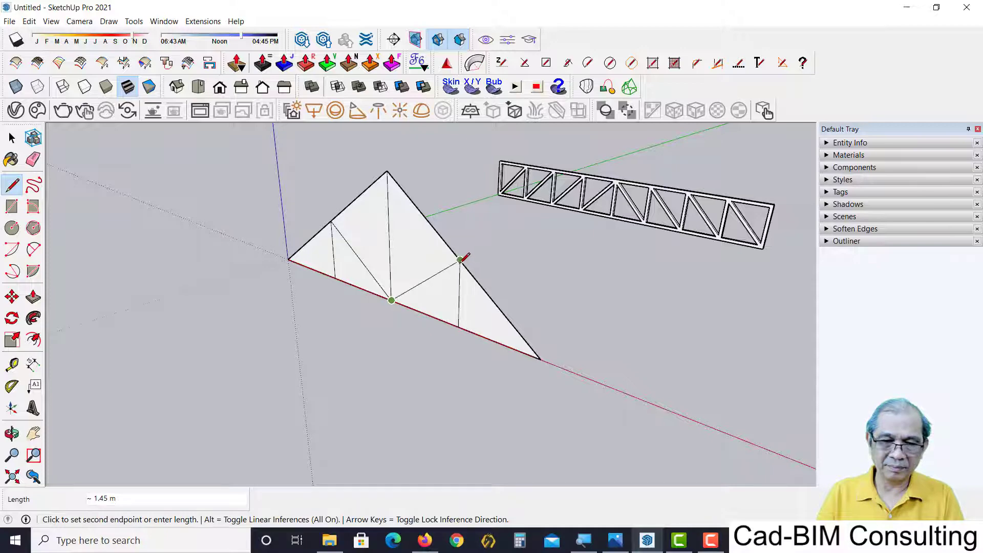
click(460, 260)
mouse_move(476, 351)
middle_down()
mouse_move(507, 317)
mouse_move(458, 358)
mouse_move(472, 368)
middle_up()
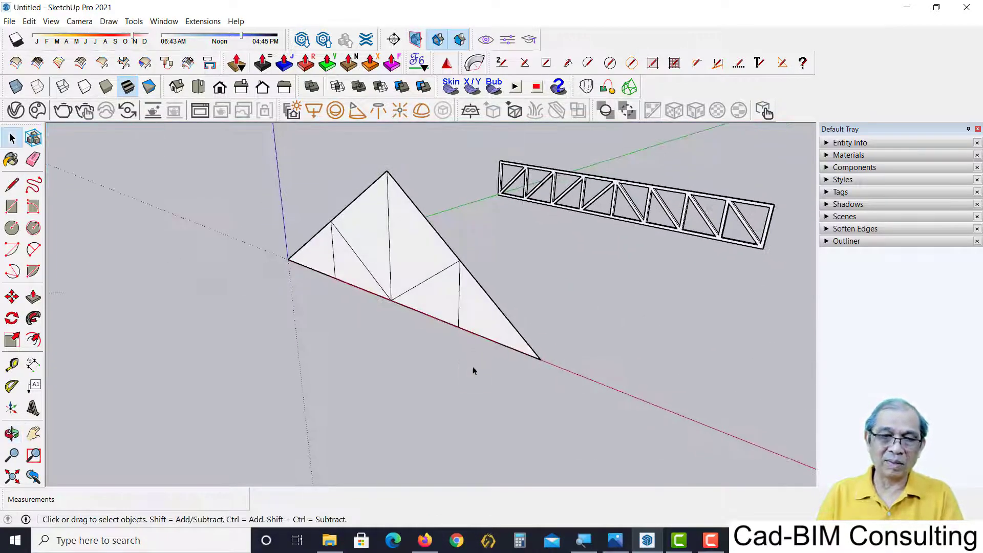
Group the whole triangle truss outline and run Extensions > Lattice-izer on it
triple_click(377, 211)
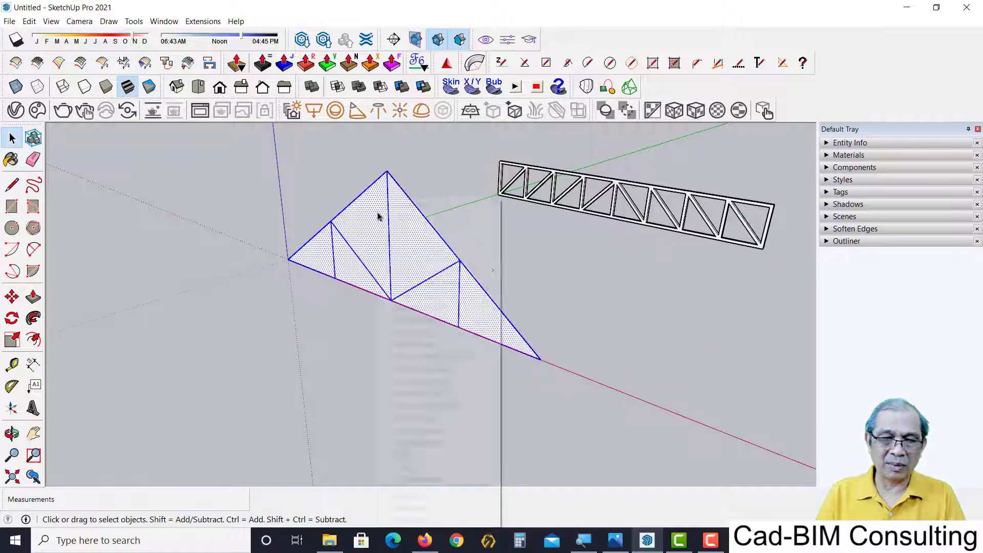
right_click(377, 212)
click(440, 295)
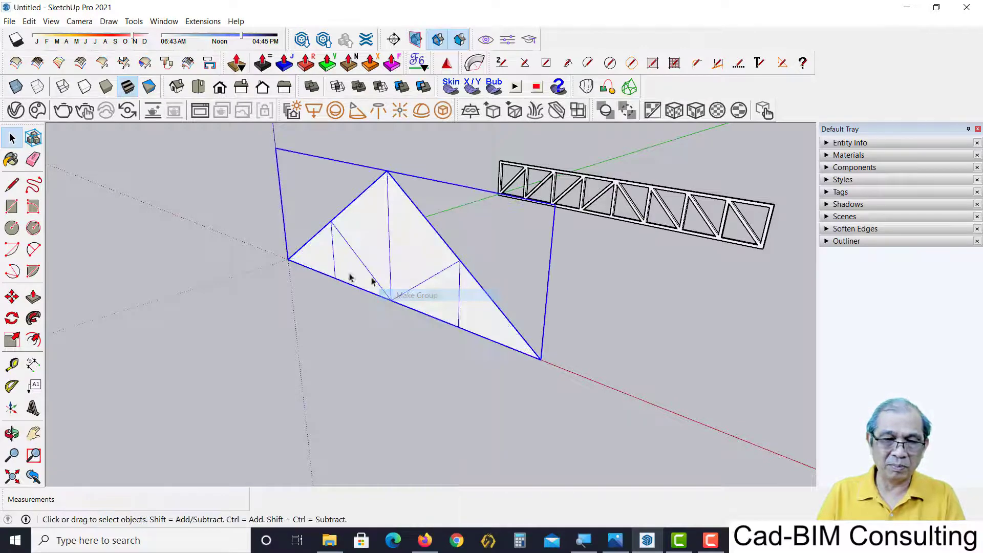
middle_drag(348, 248, 348, 241)
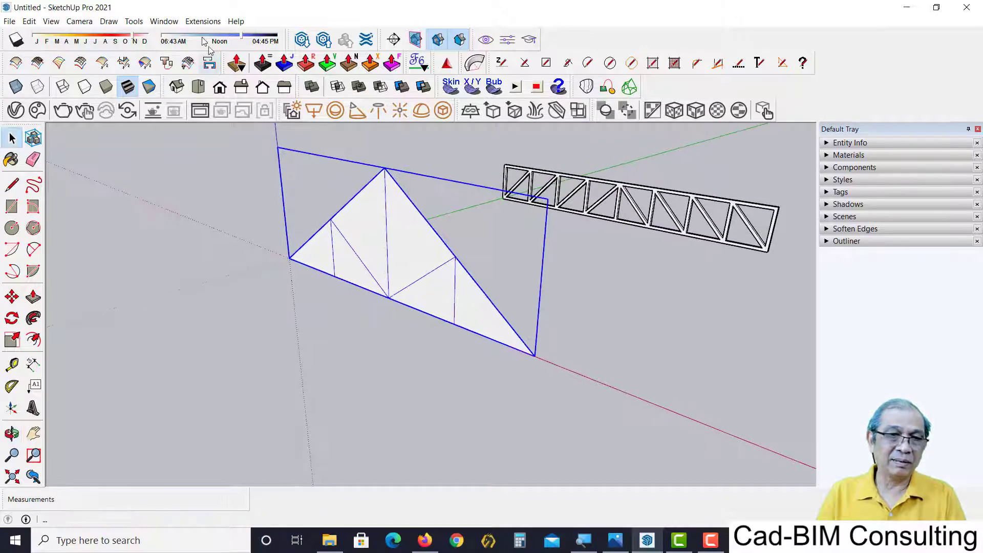
click(161, 23)
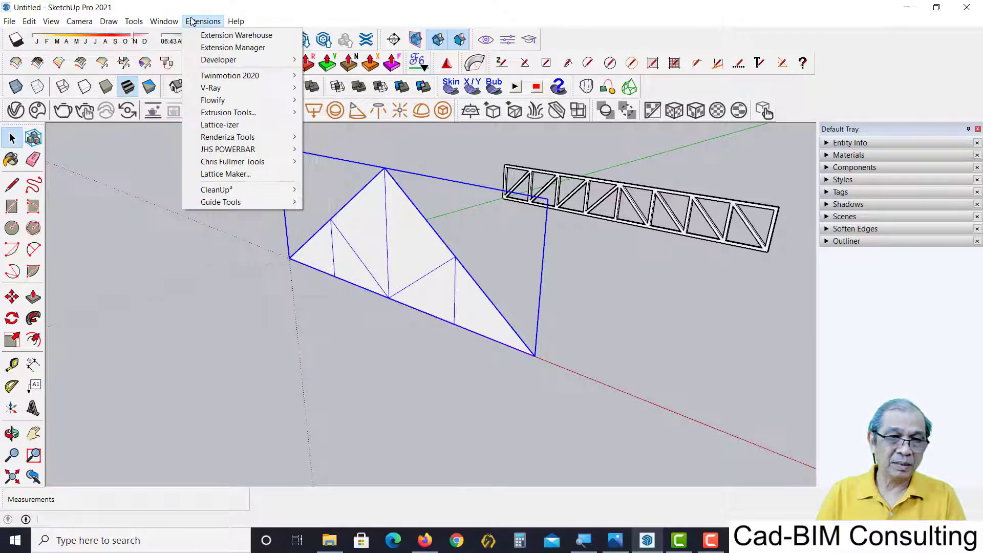
click(228, 130)
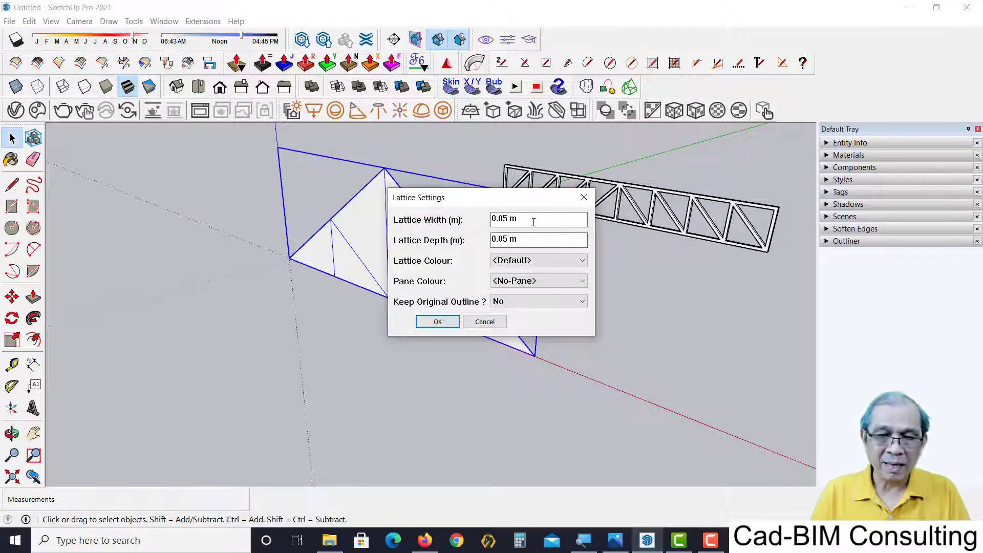
Build the lattice with Lattice Width .15 and Lattice Depth .1
drag(533, 221, 431, 210)
text(.)
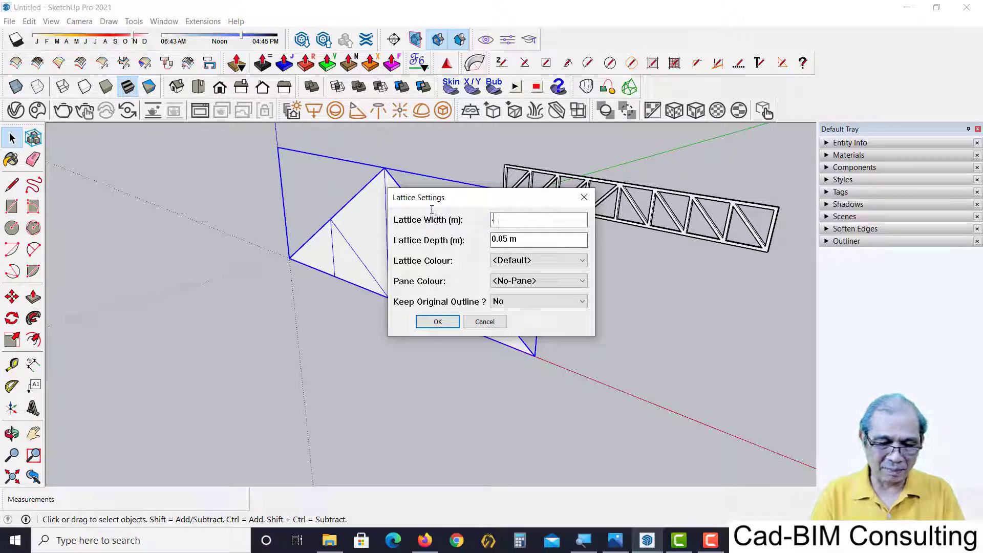
text(15)
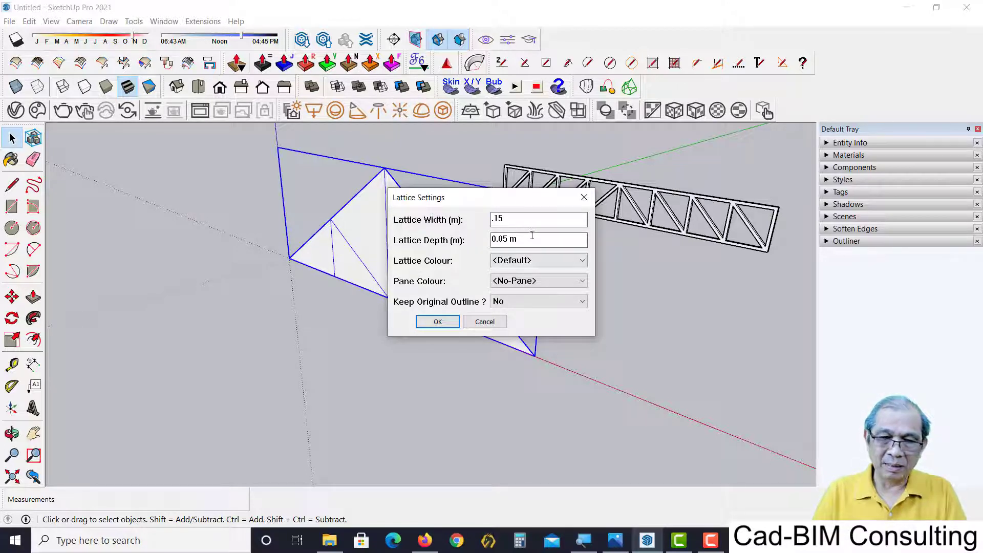
drag(531, 238, 450, 240)
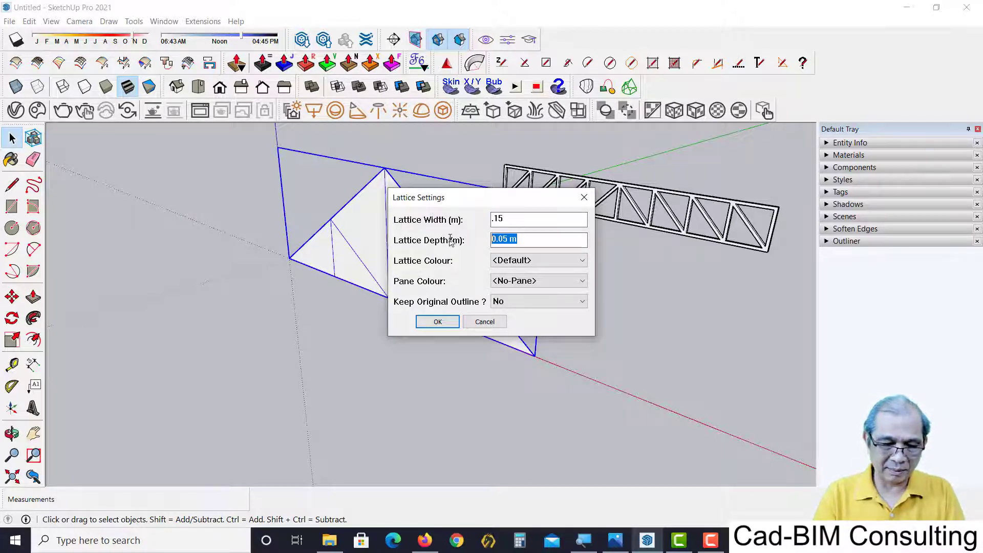
text(.1)
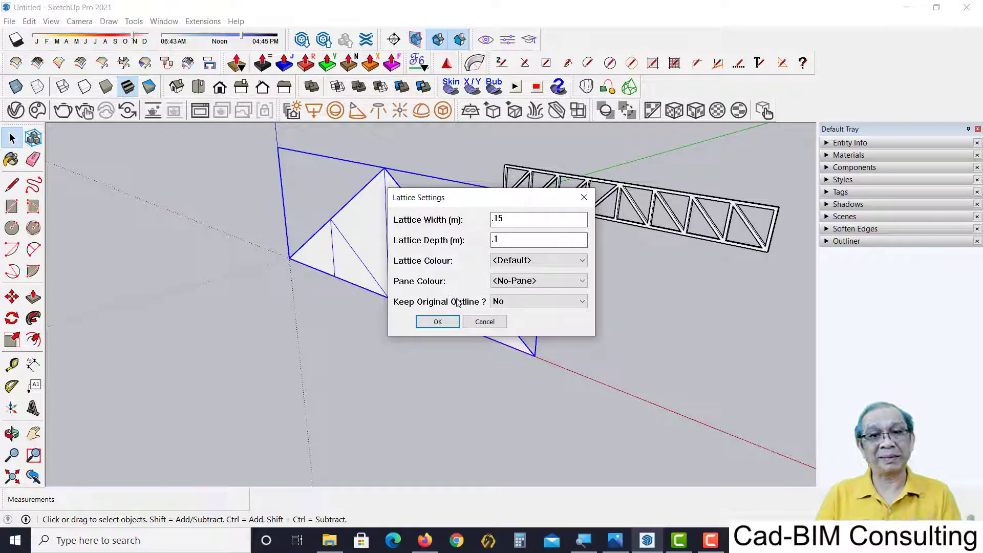
click(438, 321)
mouse_move(397, 324)
middle_down()
mouse_move(291, 335)
mouse_move(408, 320)
mouse_move(471, 212)
middle_up()
scroll(401, 248, up, 2)
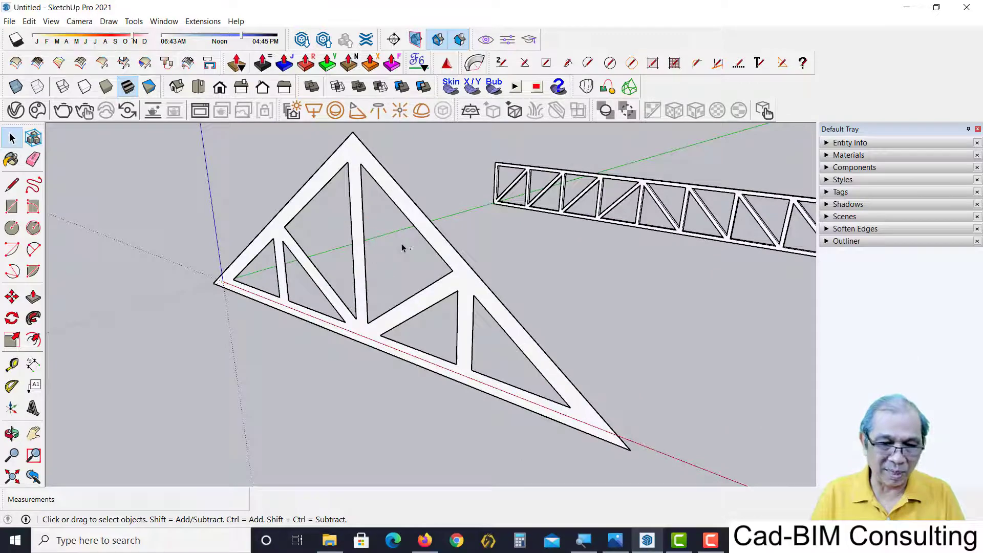
Undo the lattice, reselect the triangle group, and rerun Lattice-izer at 0.15 m by 0.10 m
key(ctrl+z)
double_click(385, 217)
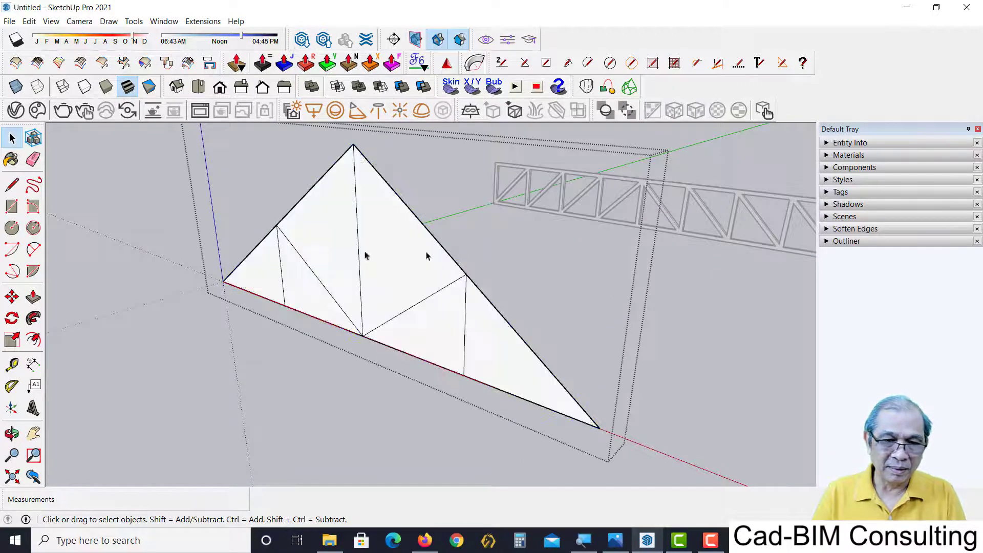
click(281, 310)
click(303, 267)
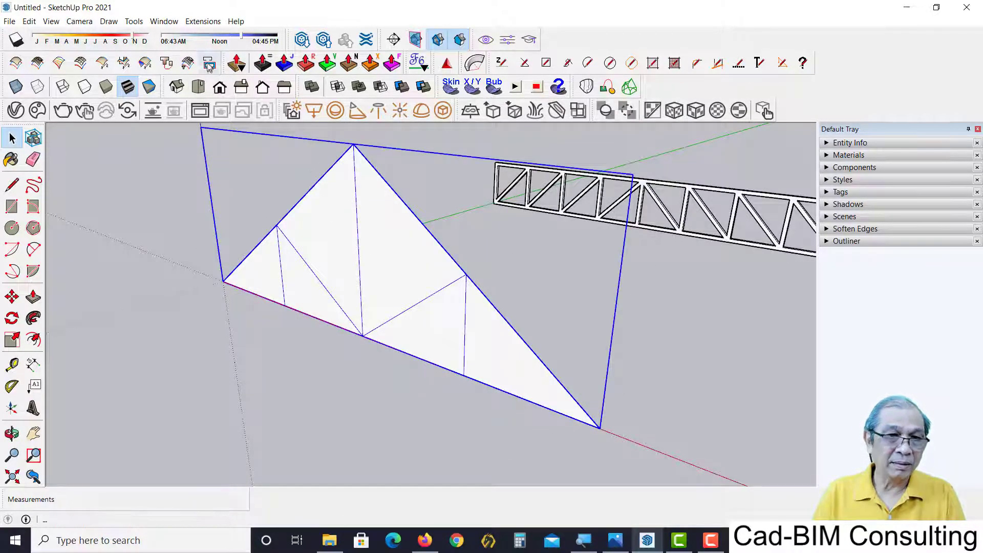
click(203, 21)
click(226, 130)
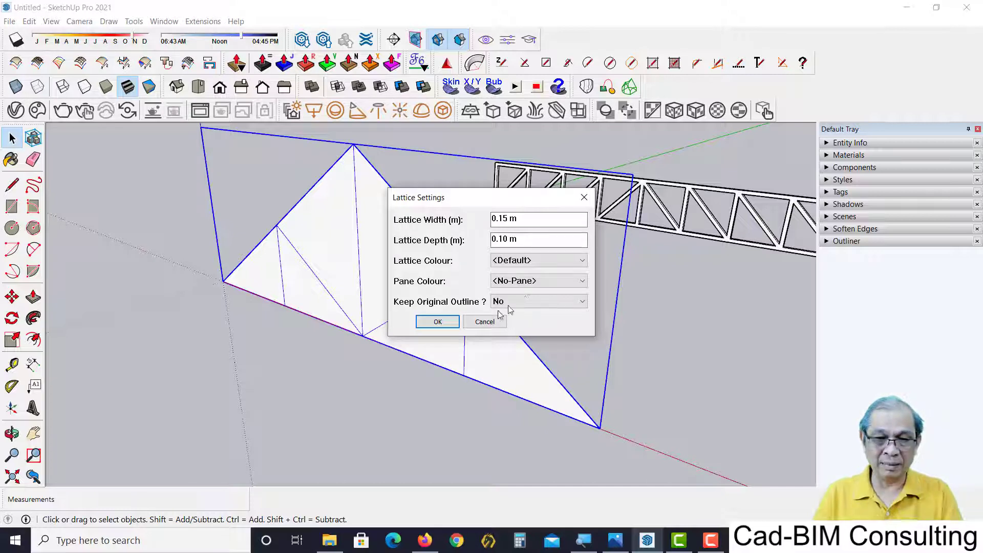
click(446, 325)
mouse_move(503, 322)
middle_down()
mouse_move(525, 321)
mouse_move(410, 344)
mouse_move(478, 344)
mouse_move(505, 374)
middle_up()
Crossing-select both lattice trusses and delete them, leaving just the axes
scroll(524, 321, down, 2)
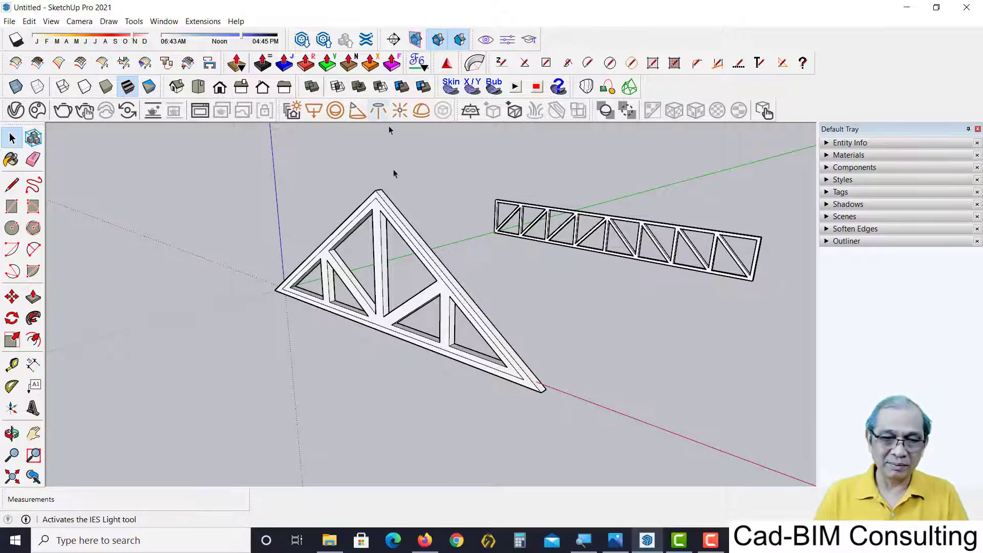
drag(108, 439, 107, 440)
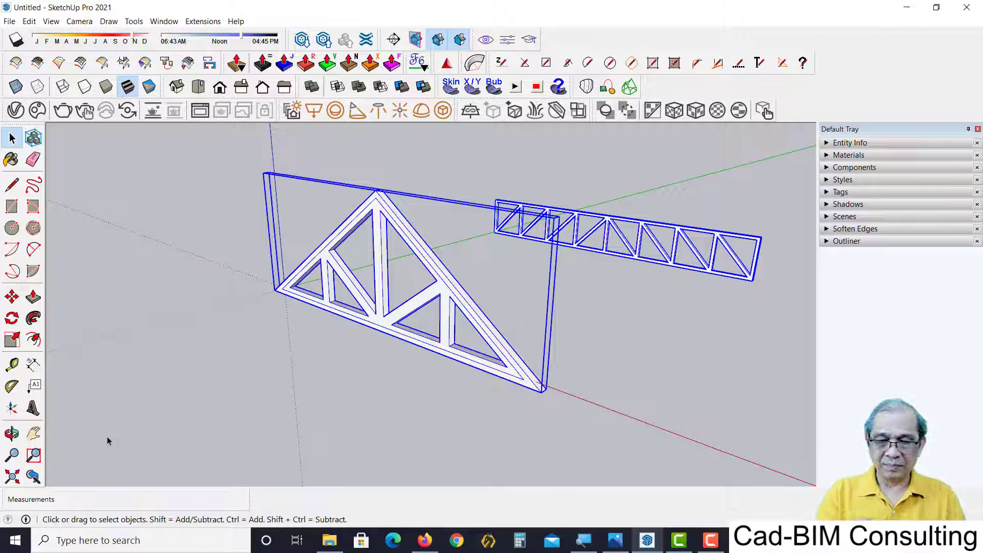
key(Delete)
mouse_move(222, 336)
middle_down()
mouse_move(324, 370)
mouse_move(324, 360)
mouse_move(379, 400)
mouse_move(338, 346)
mouse_move(312, 338)
middle_up()
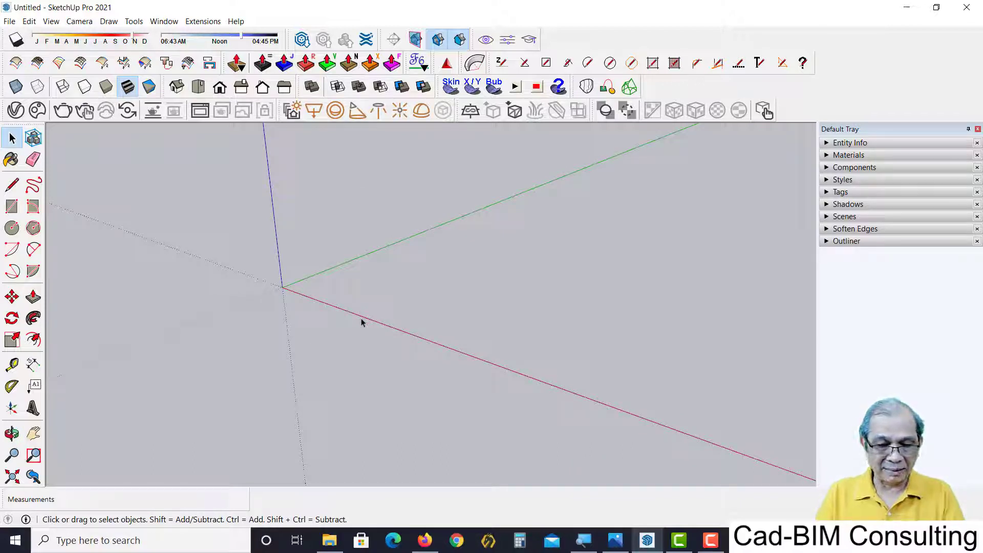
Draw an upright rectangle from the origin along the red axis
key(r)
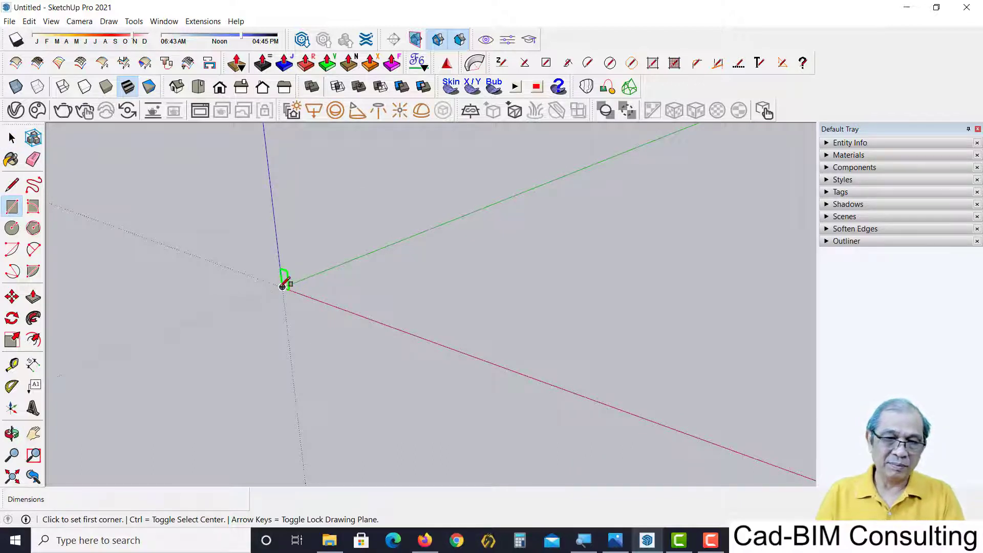
click(283, 286)
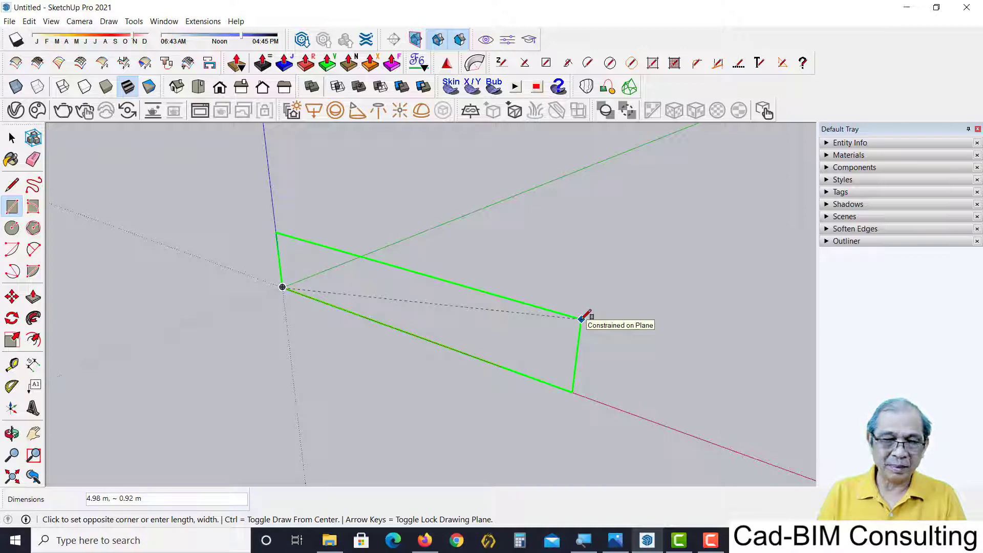
click(581, 318)
mouse_move(483, 373)
middle_down()
mouse_move(403, 360)
mouse_move(423, 364)
middle_up()
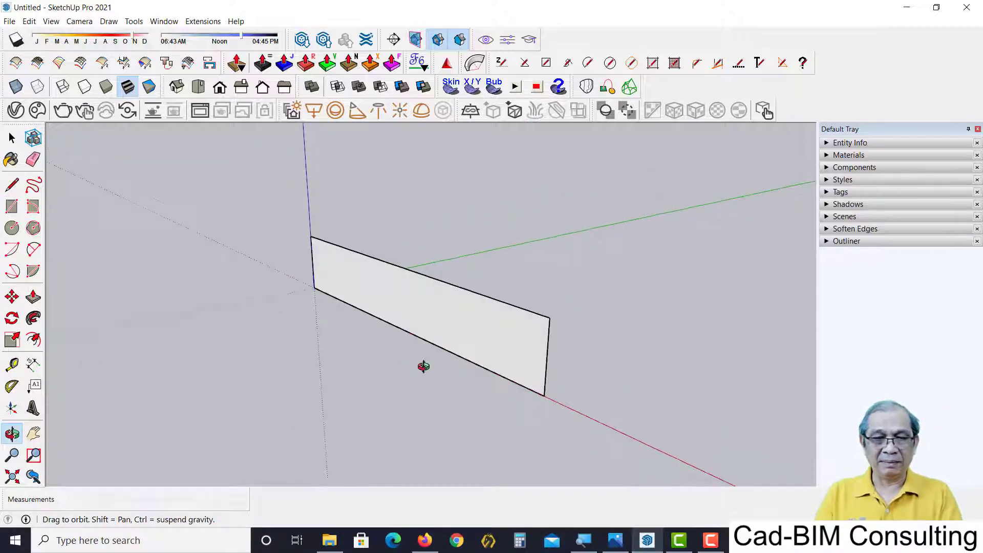
Copy the rectangle, face and edges, further along the red axis
key(space)
click(388, 295)
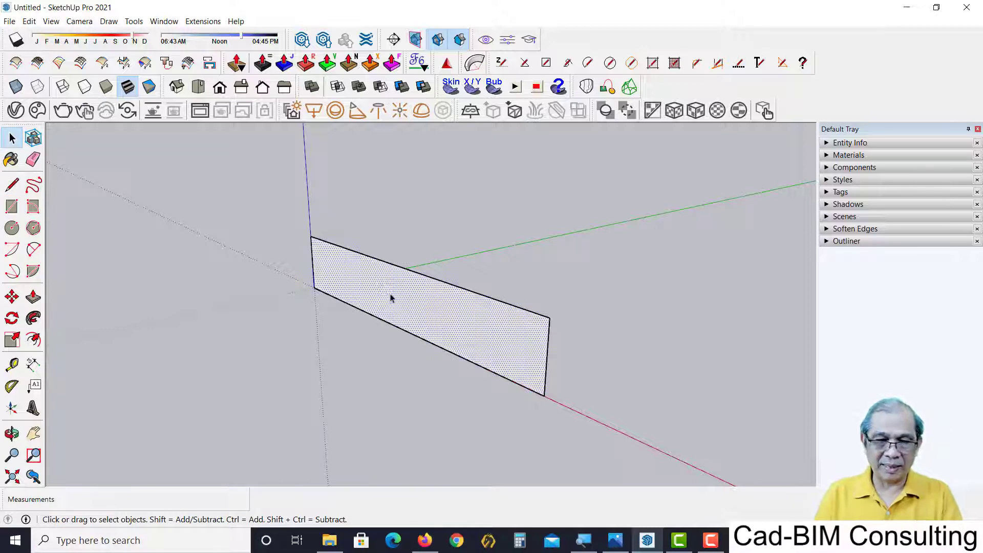
double_click(390, 297)
key(m)
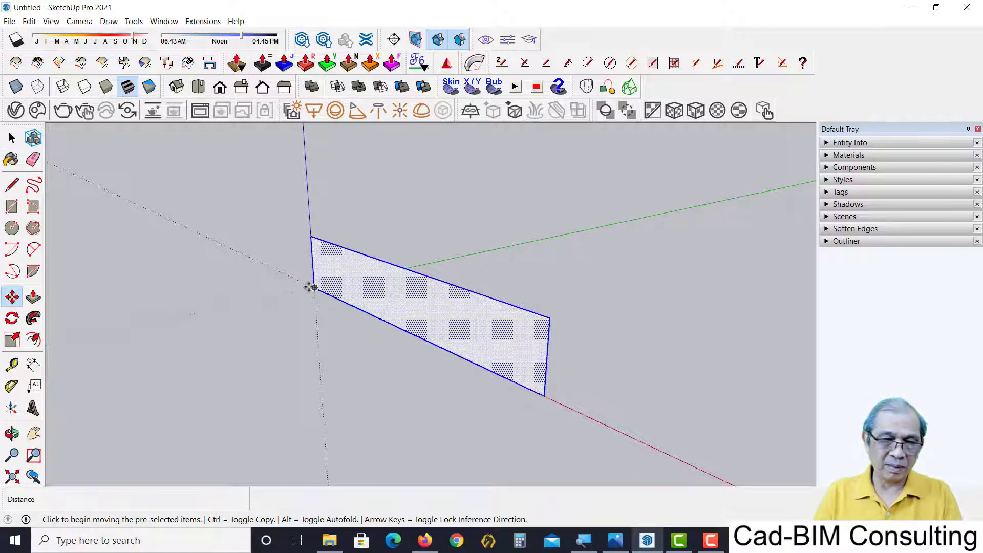
click(312, 288)
key(ctrl)
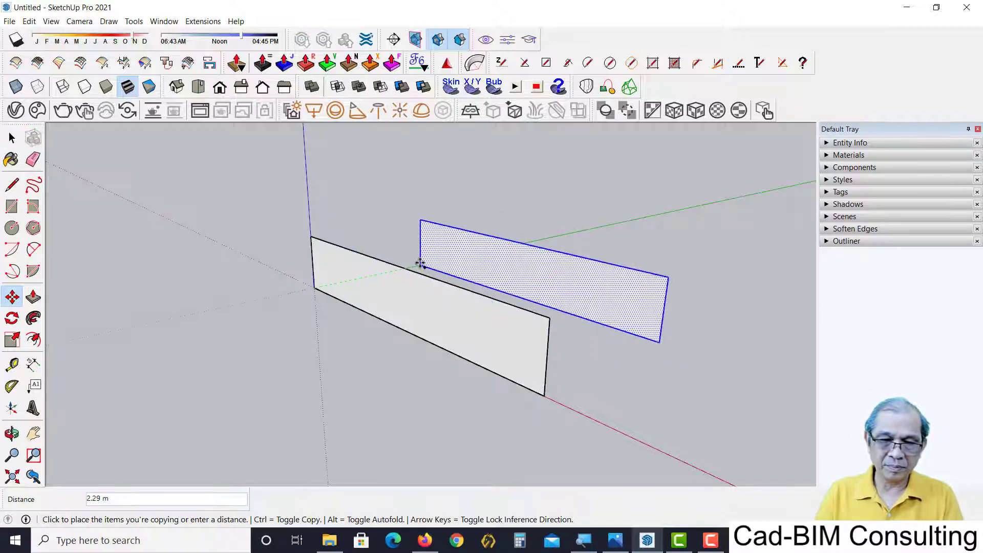
click(576, 413)
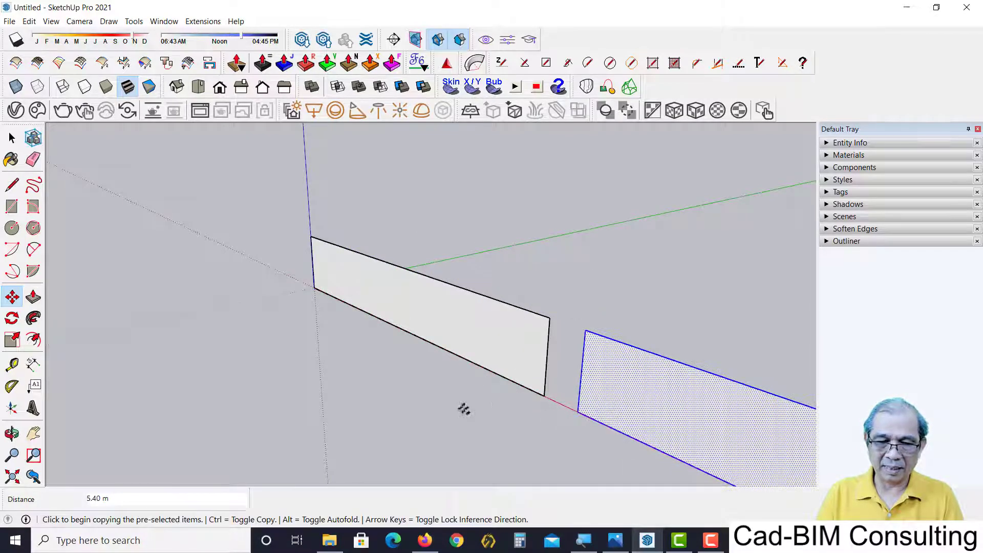
mouse_move(463, 408)
middle_down()
mouse_move(489, 401)
mouse_move(427, 367)
middle_up()
scroll(427, 366, down, 2)
scroll(422, 368, down, 1)
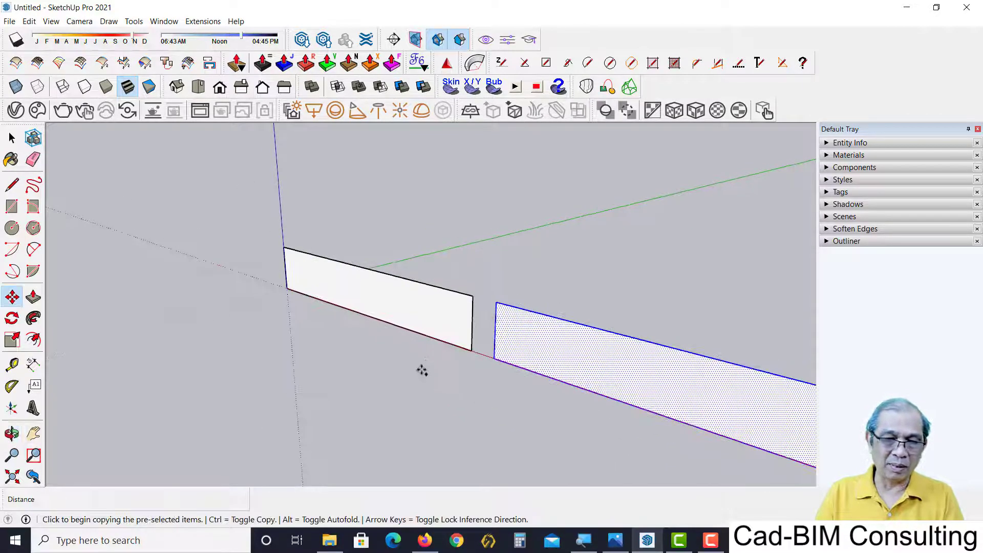
scroll(421, 369, up, 2)
Clear the selection and pick up the rectangle's end edge to copy along the wall
key(space)
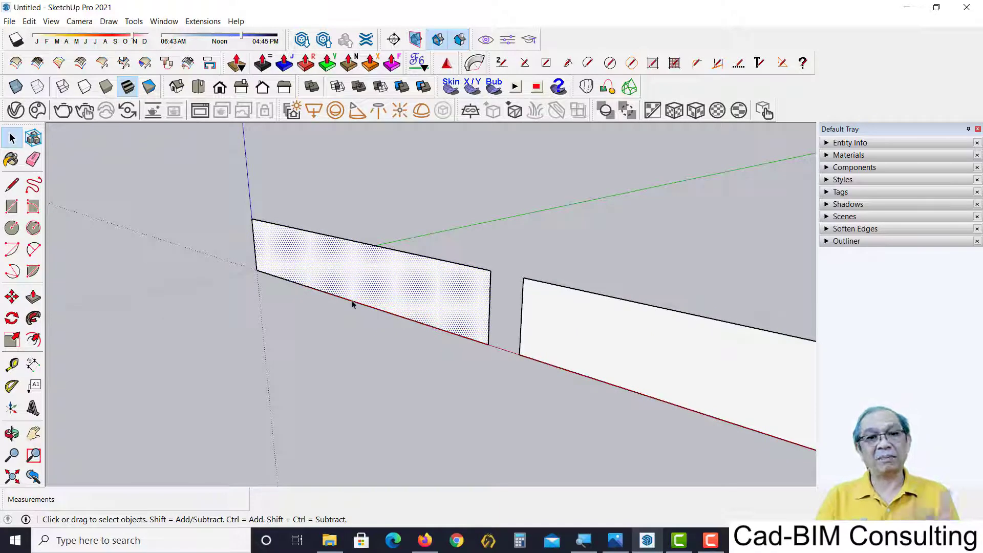
click(273, 278)
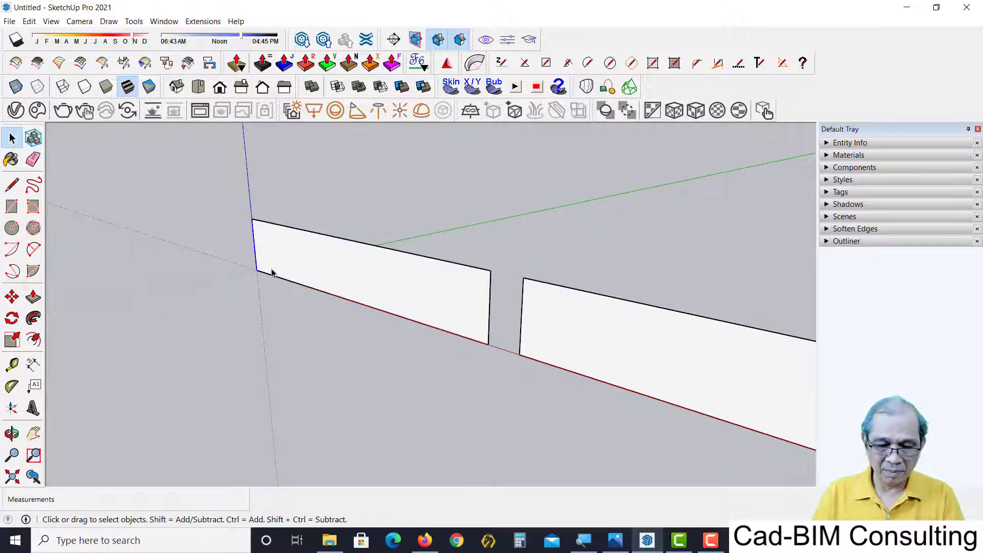
key(m)
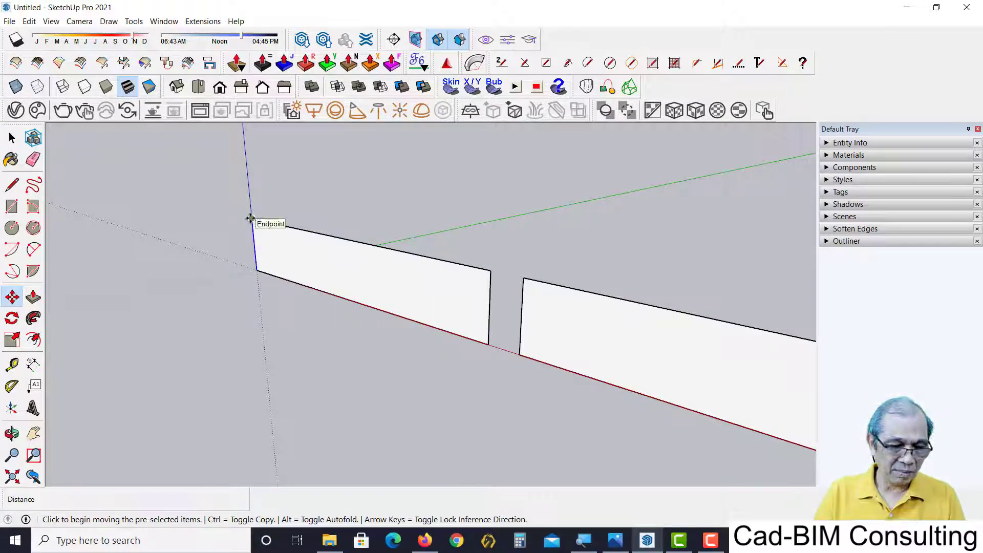
click(250, 219)
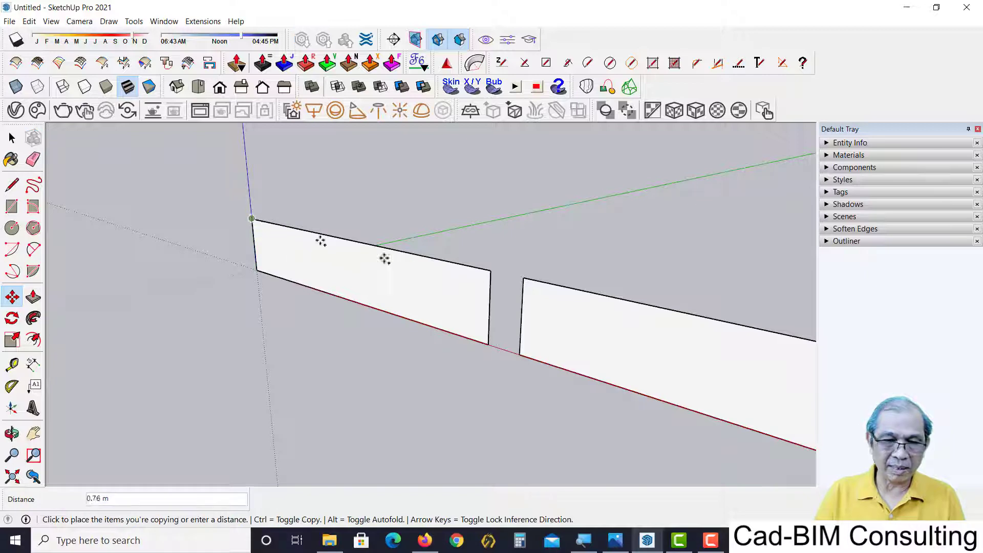
Divide the wall into eight equal panels with /8 copies of the end edge
click(489, 270)
text(8)
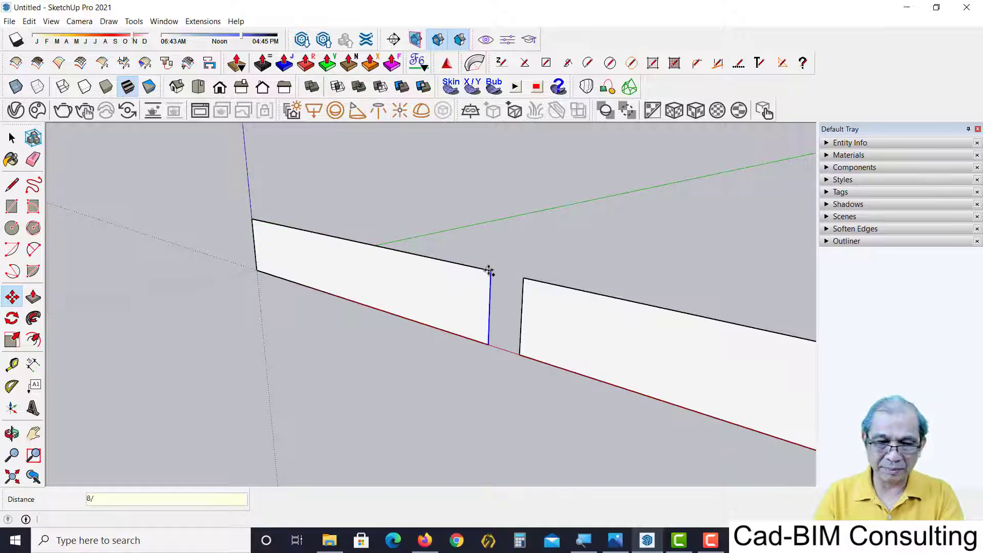
text(/8)
key(Return)
mouse_move(287, 265)
middle_down()
mouse_move(338, 270)
mouse_move(357, 296)
middle_up()
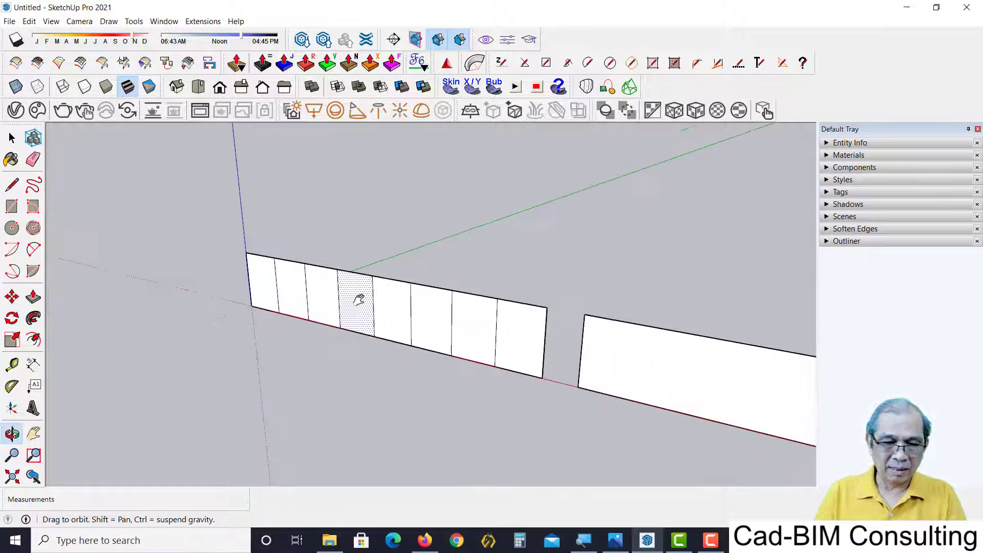
Draw the first diagonal brace across the first panel from its top-left corner
key(l)
click(247, 250)
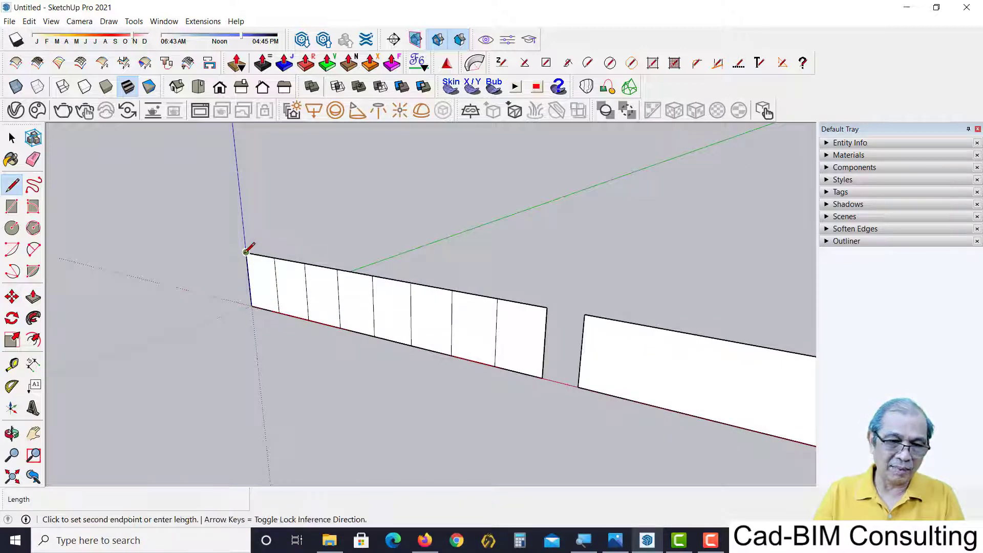
key(alt+Tab)
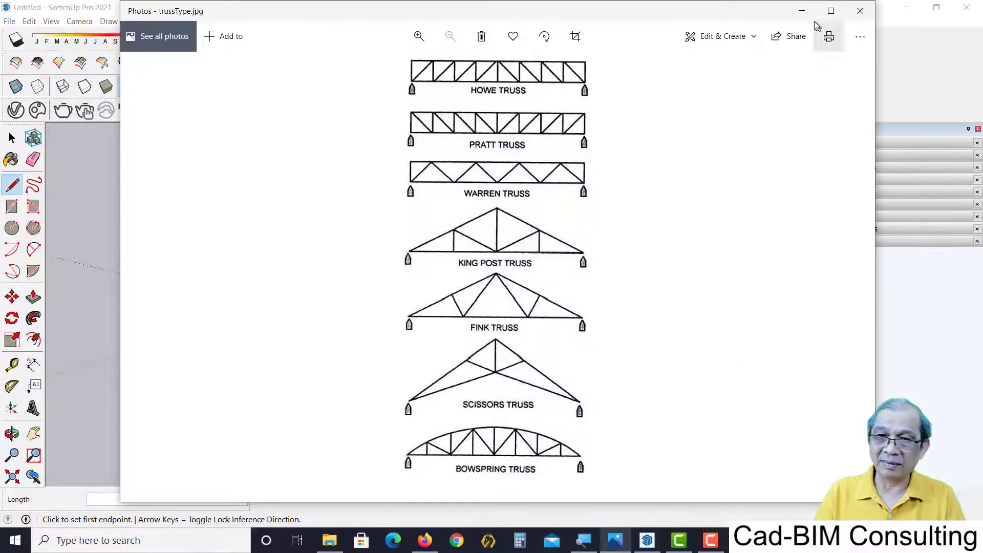
click(801, 11)
click(278, 311)
Repeat diagonals across the remaining panels with two 4x copy arrays, forming a zigzag
key(m)
ctrl+click(247, 252)
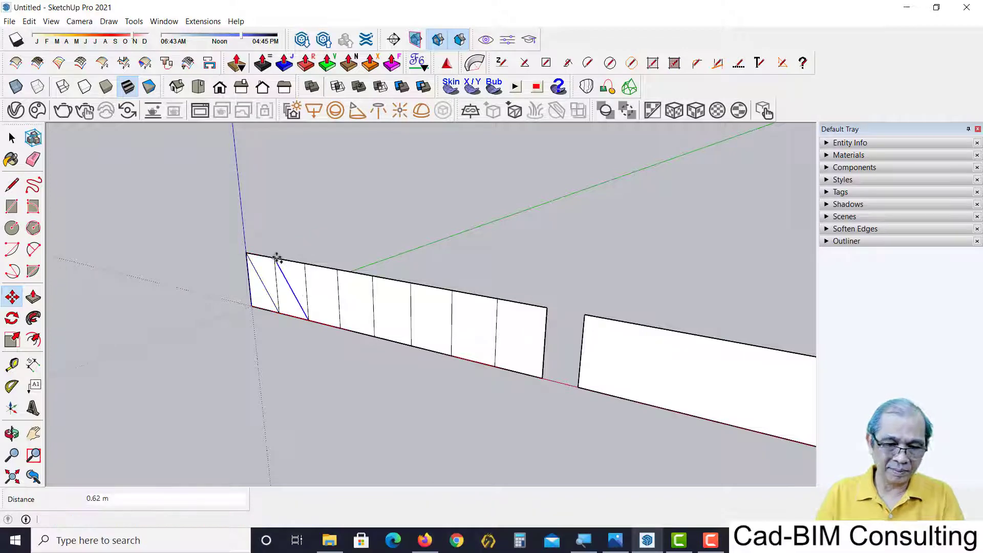
click(278, 260)
text(4x)
key(Return)
click(394, 314)
key(m)
ctrl+click(375, 336)
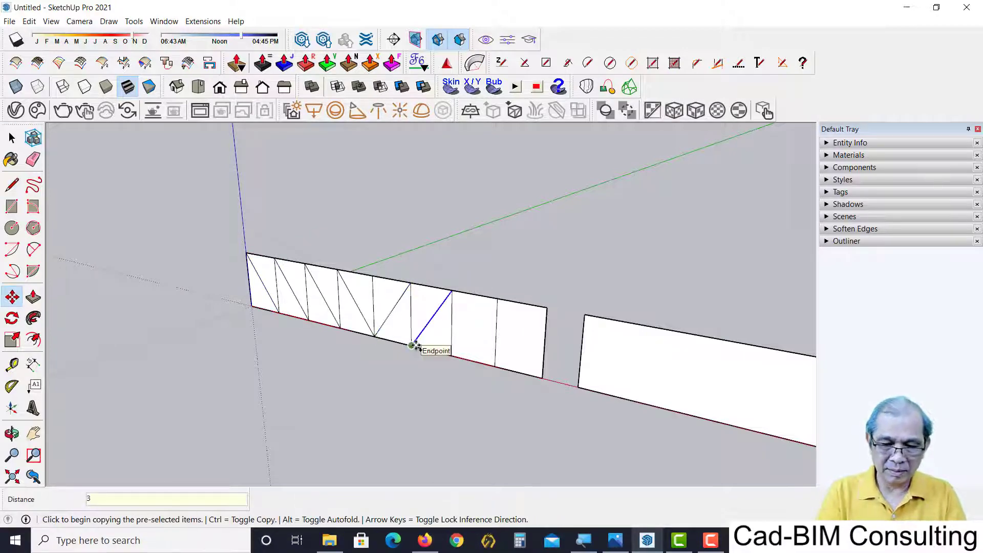
click(410, 345)
text(4x)
key(Return)
middle_drag(417, 340, 517, 435)
Group the whole braced truss wall and reselect it
key(space)
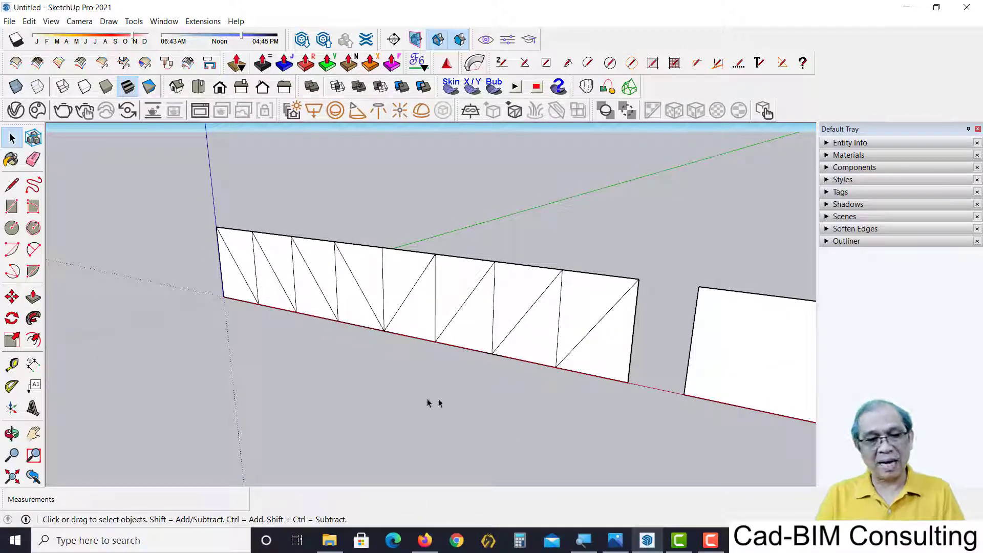
triple_click(387, 273)
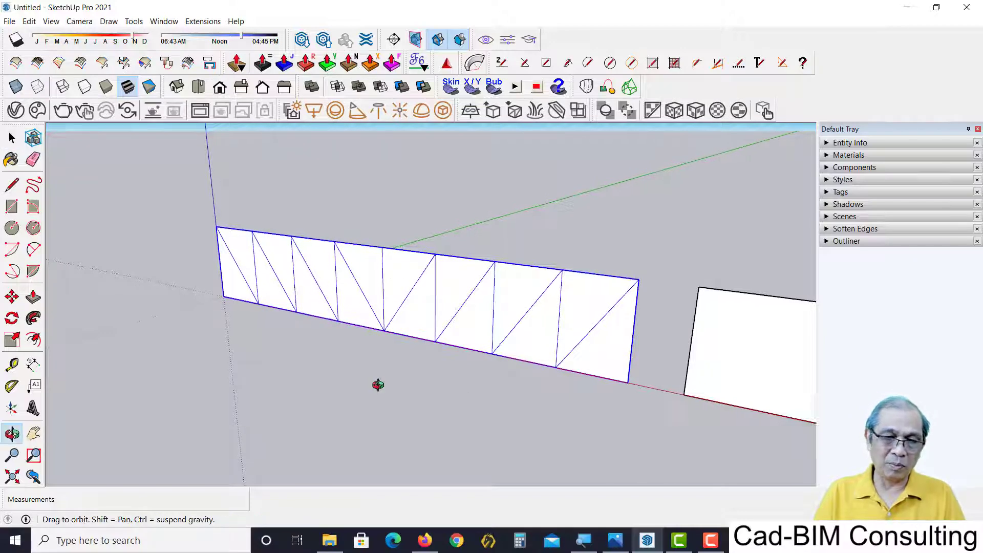
middle_drag(377, 384, 400, 288)
key(ctrl+g)
double_click(398, 278)
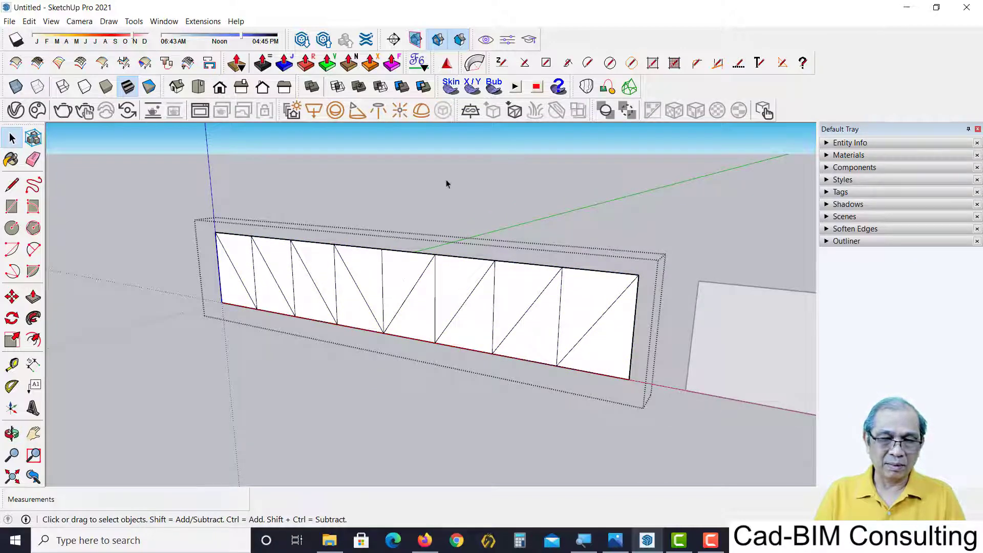
click(446, 184)
click(756, 323)
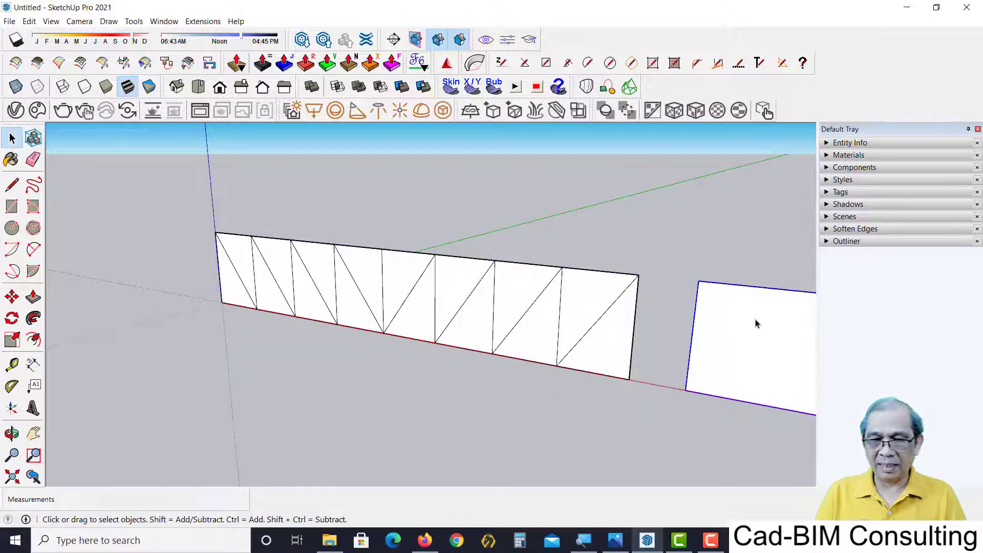
click(517, 317)
scroll(409, 330, down, 3)
mouse_move(445, 361)
middle_down()
mouse_move(375, 334)
mouse_move(377, 349)
middle_up()
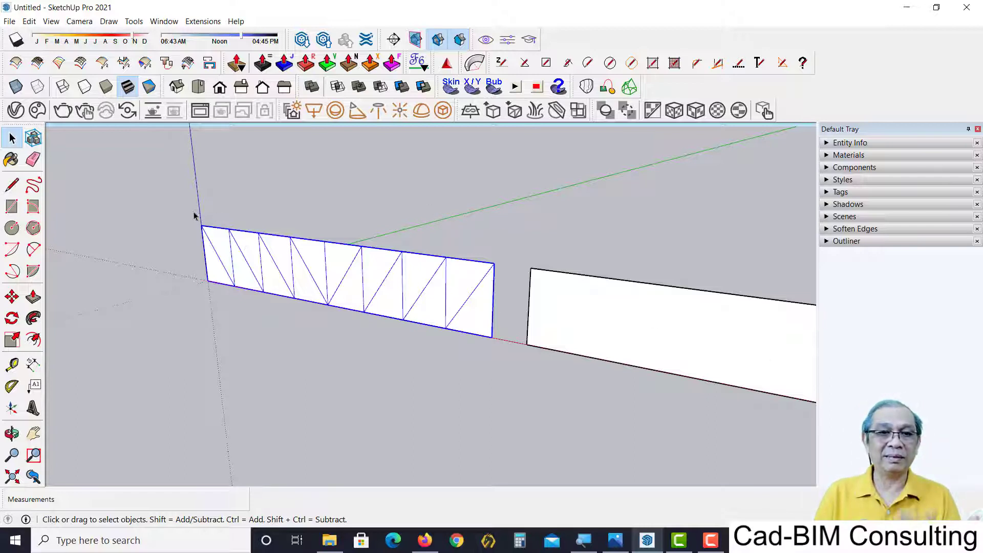
Run Lattice-izer on the truss outline with 0.05 m lattice width and depth
click(207, 23)
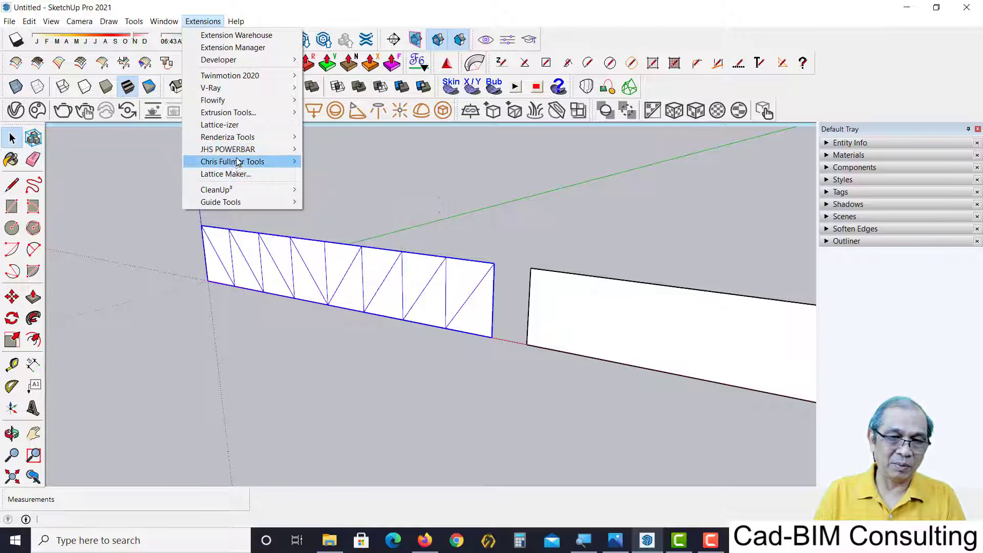
click(237, 129)
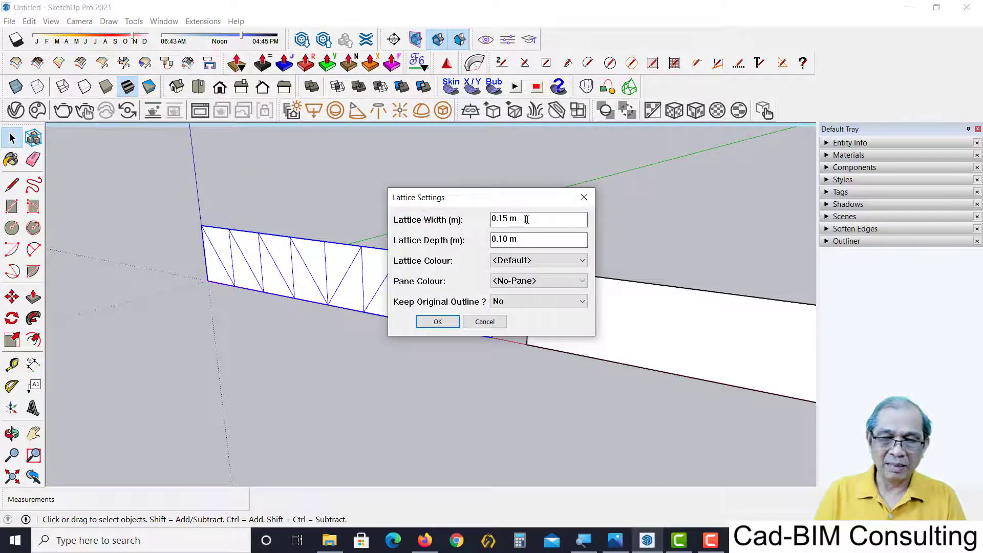
drag(526, 219, 455, 218)
text(.05)
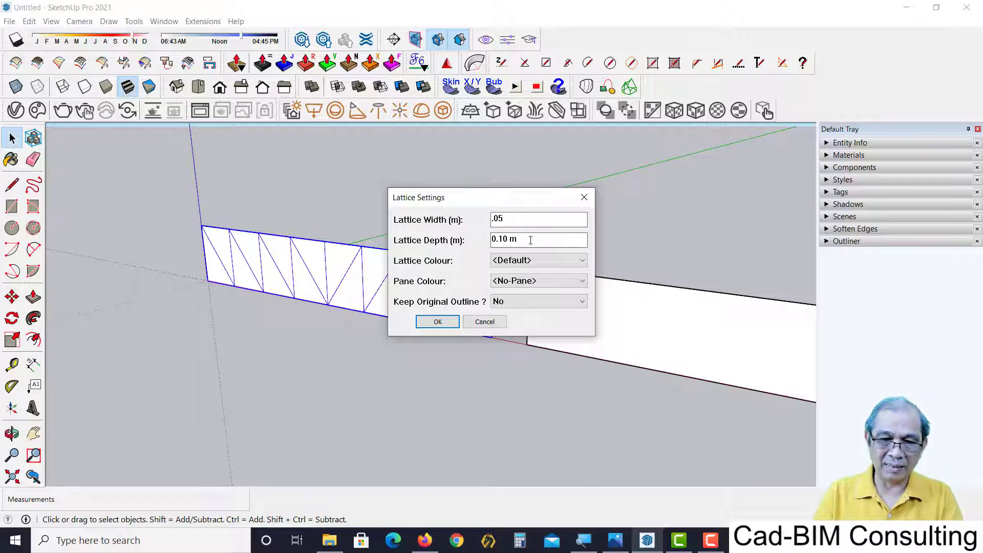
drag(531, 240, 451, 241)
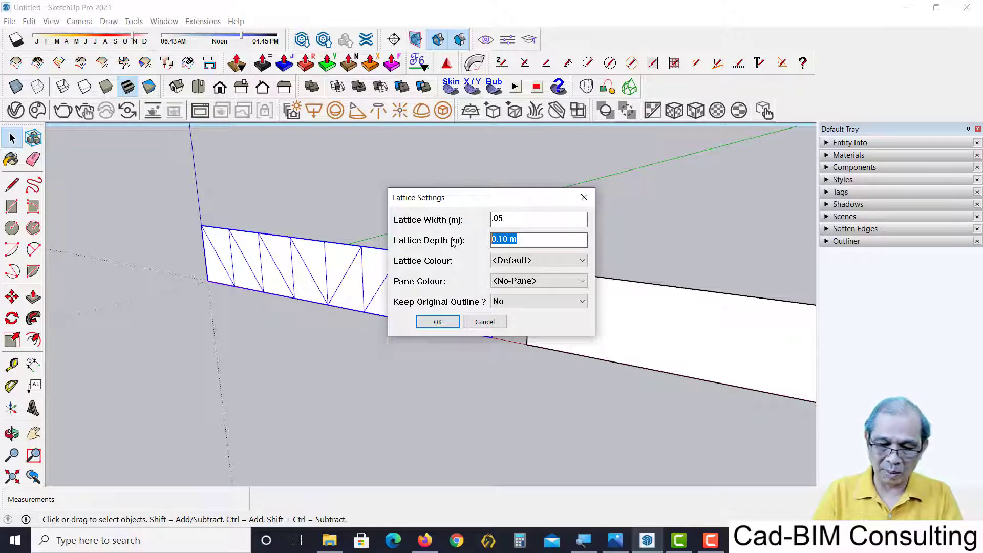
text(.05)
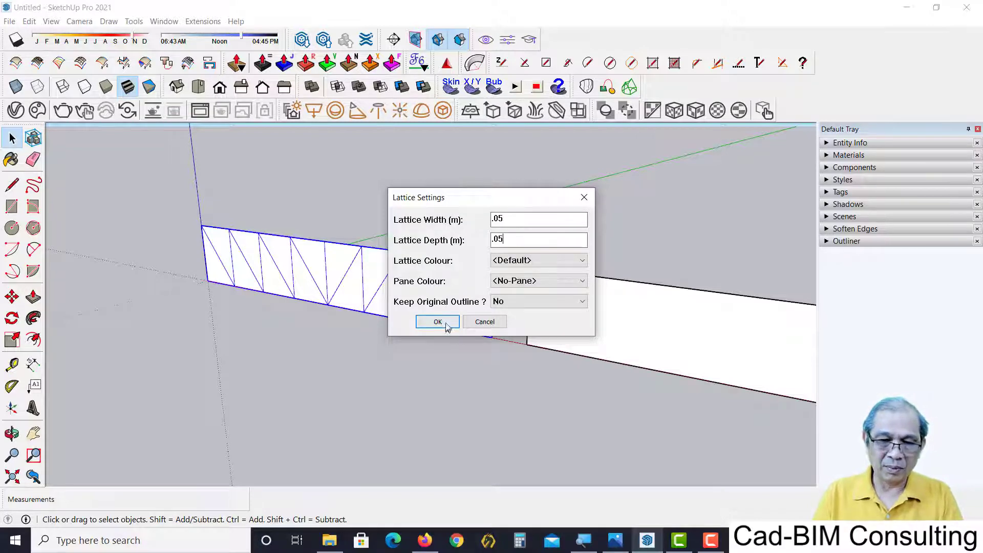
click(438, 323)
middle_drag(314, 247, 347, 304)
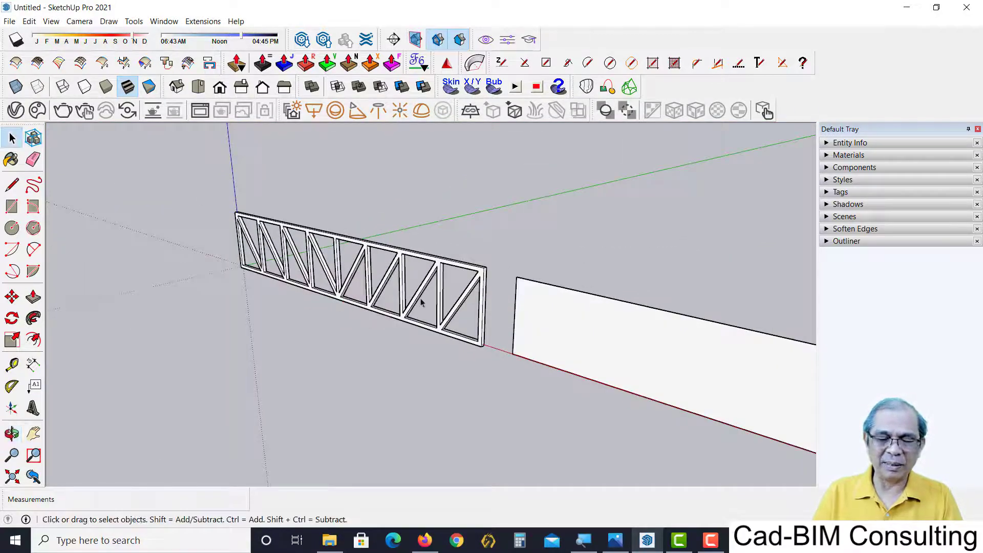
mouse_move(421, 302)
middle_down()
mouse_move(380, 290)
mouse_move(393, 278)
middle_up()
click(398, 275)
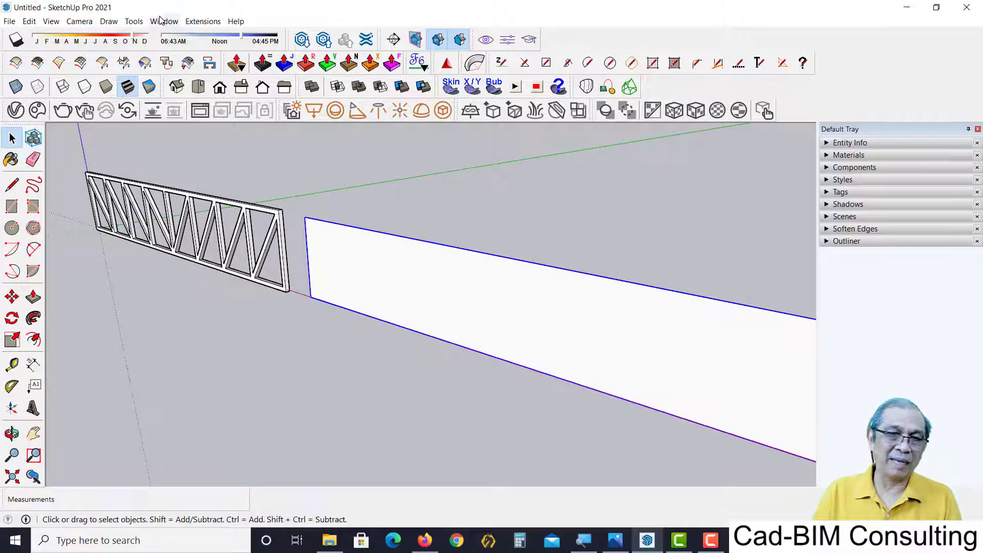
Run Lattice-izer on the right-hand wall with 0.15 m width and depth
click(202, 21)
click(221, 126)
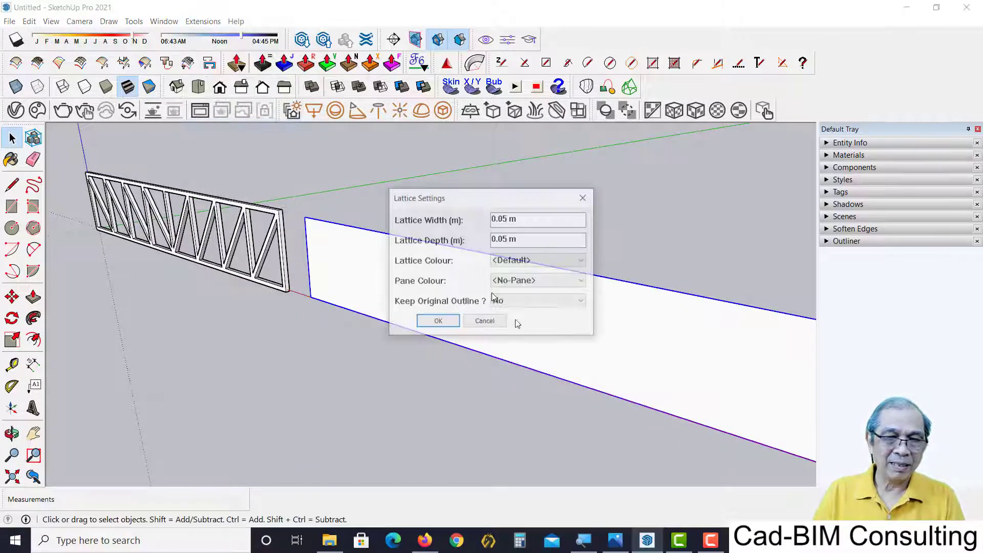
drag(528, 221, 460, 222)
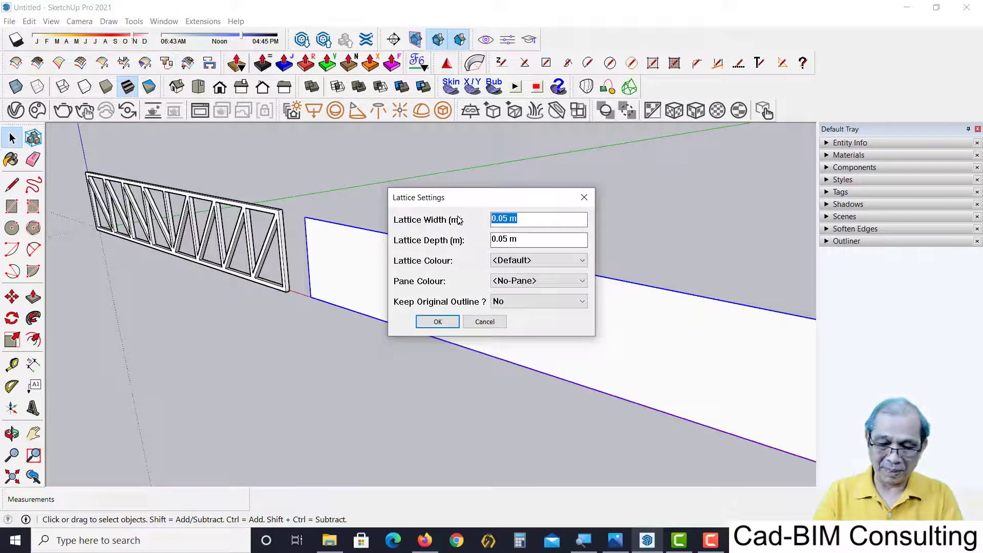
text(.15)
drag(533, 238, 464, 236)
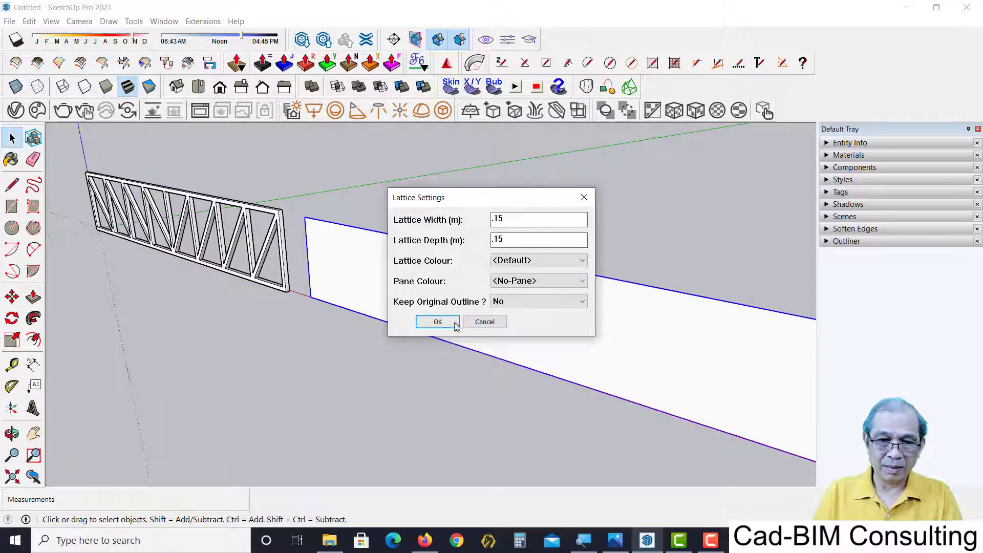
click(437, 322)
mouse_move(402, 329)
middle_down()
mouse_move(324, 329)
mouse_move(386, 321)
mouse_move(382, 347)
middle_up()
scroll(386, 331, down, 2)
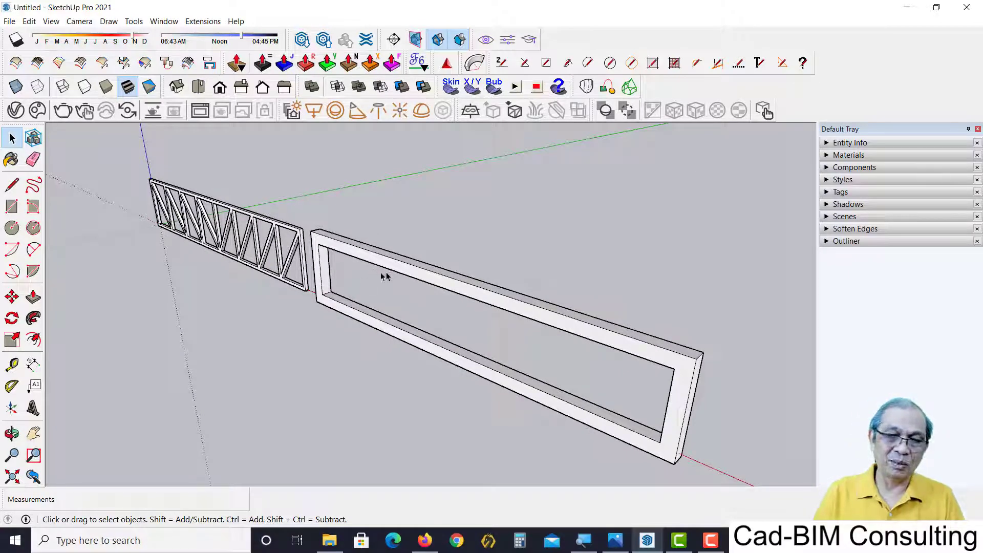
Compare Entity Info for the frame (0.26 m³) and truss (0.06 m³) solids
click(333, 247)
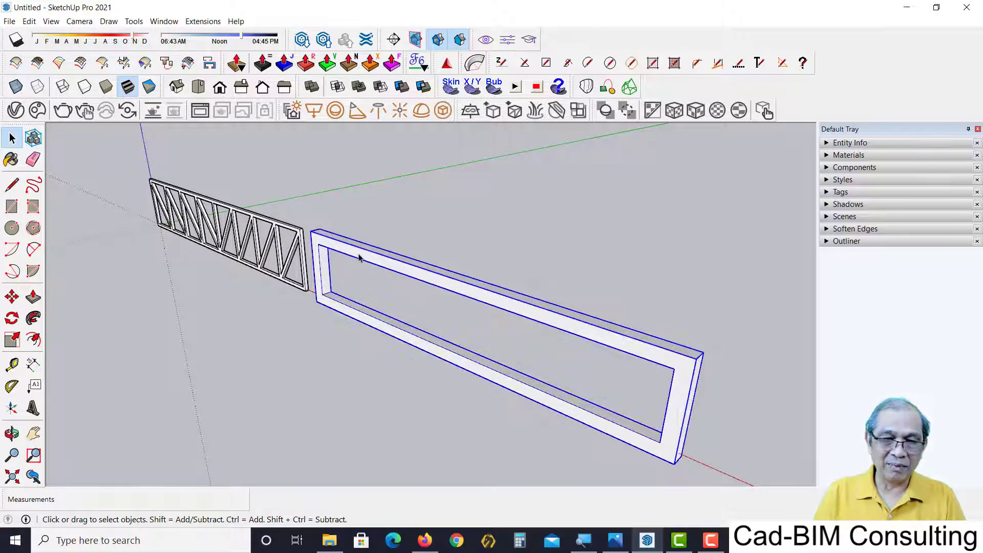
click(828, 145)
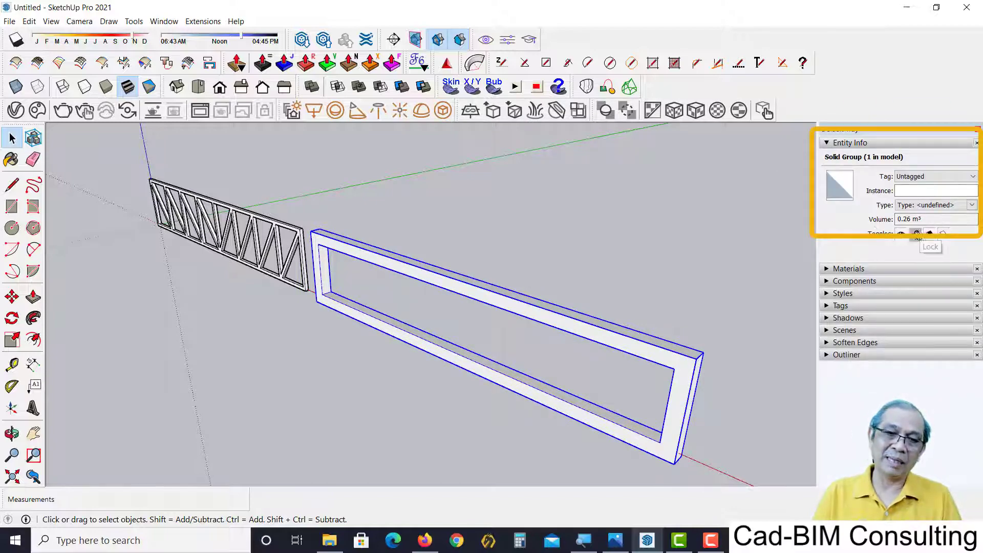
click(254, 217)
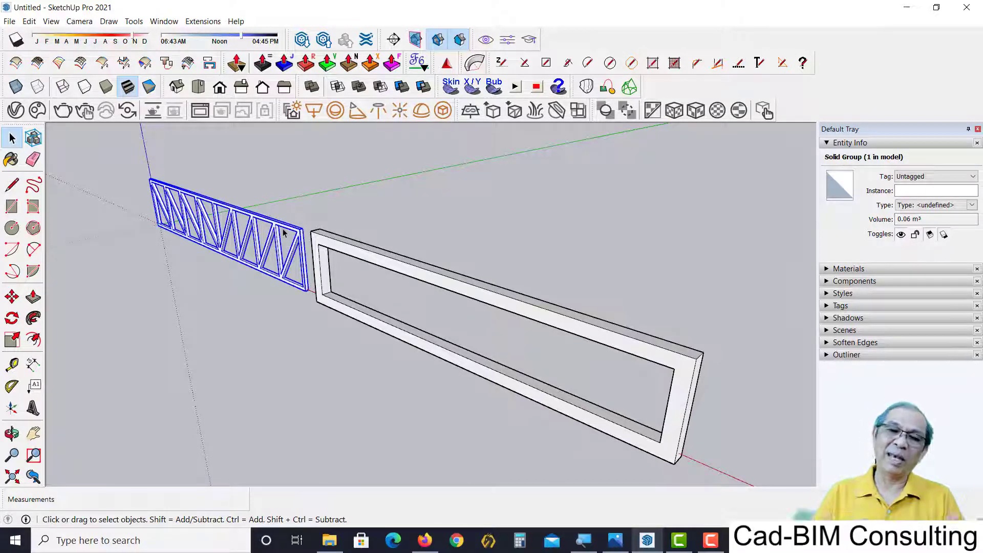
click(203, 21)
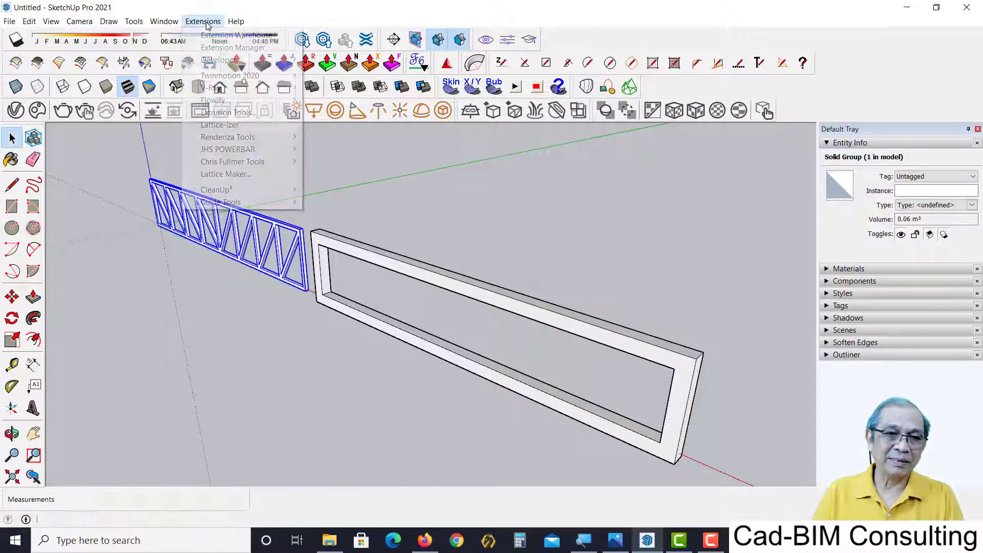
mouse_move(216, 189)
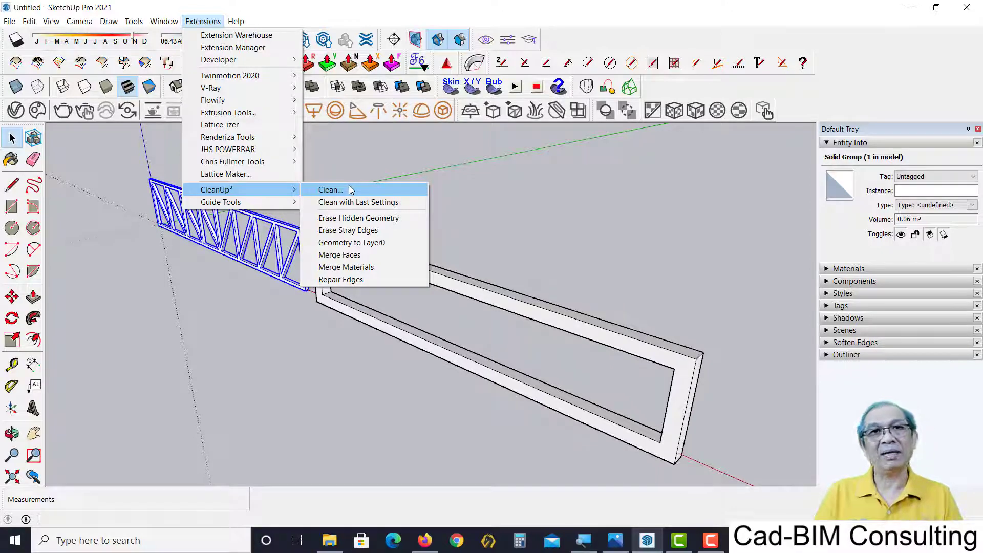
click(390, 165)
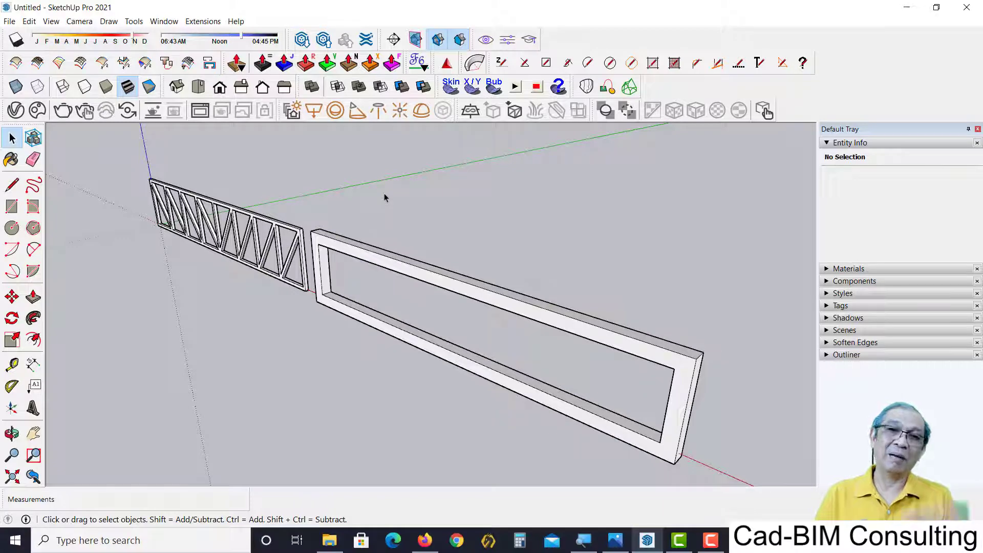
middle_drag(365, 222, 365, 224)
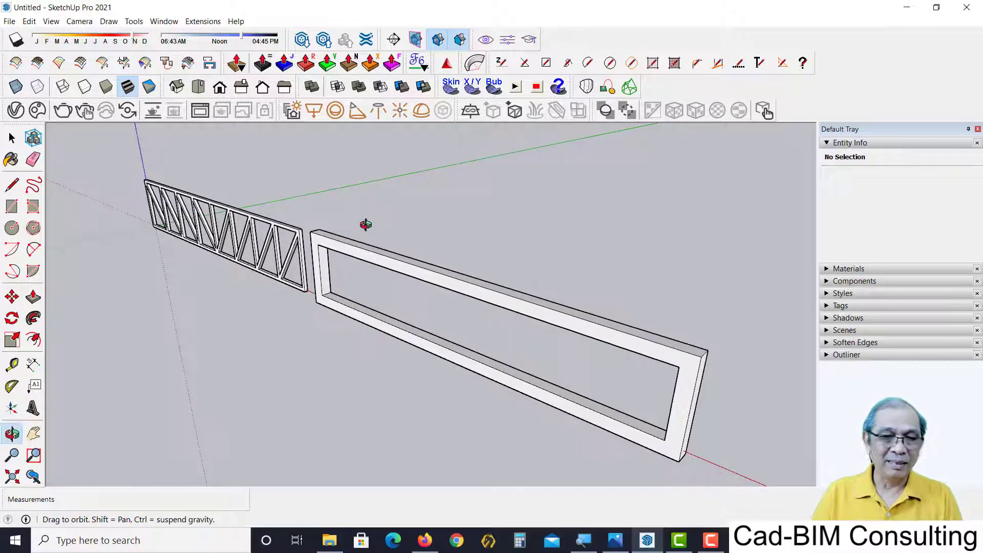
Move the frame by its corner onto the truss corner
click(366, 256)
mouse_move(363, 263)
middle_down()
mouse_move(365, 333)
mouse_move(444, 268)
middle_up()
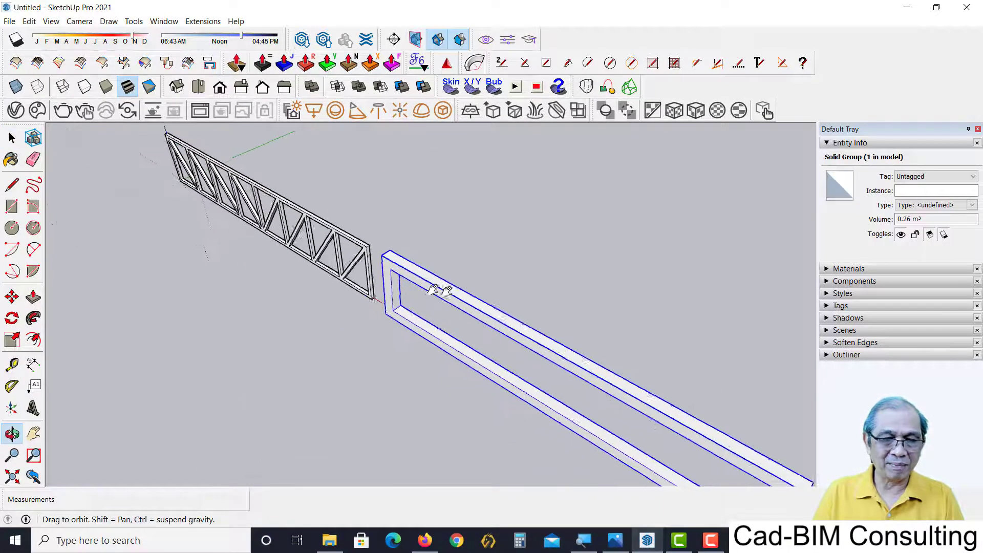
key(m)
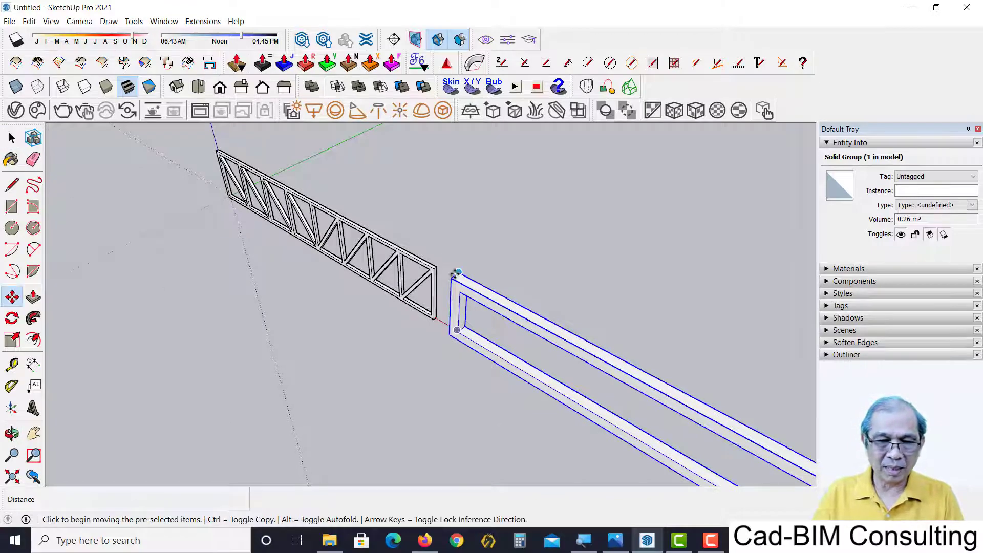
scroll(444, 268, up, 2)
scroll(451, 271, up, 1)
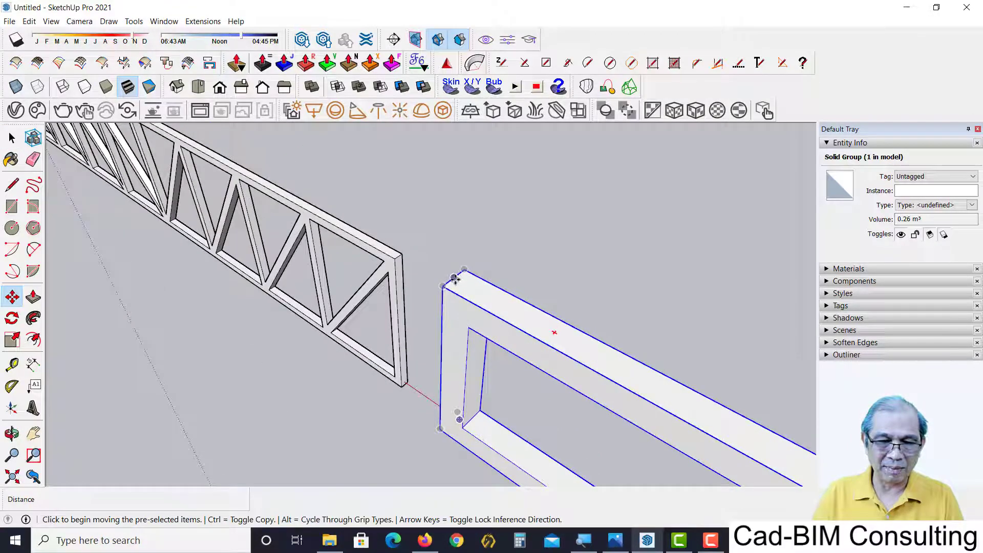
click(454, 277)
scroll(329, 208, down, 2)
scroll(328, 207, down, 2)
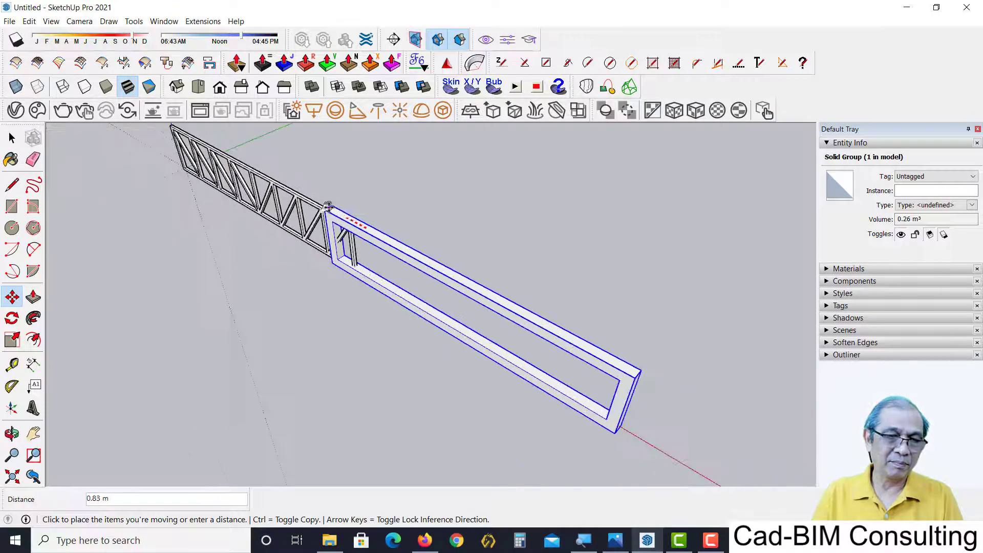
middle_drag(328, 207, 365, 241)
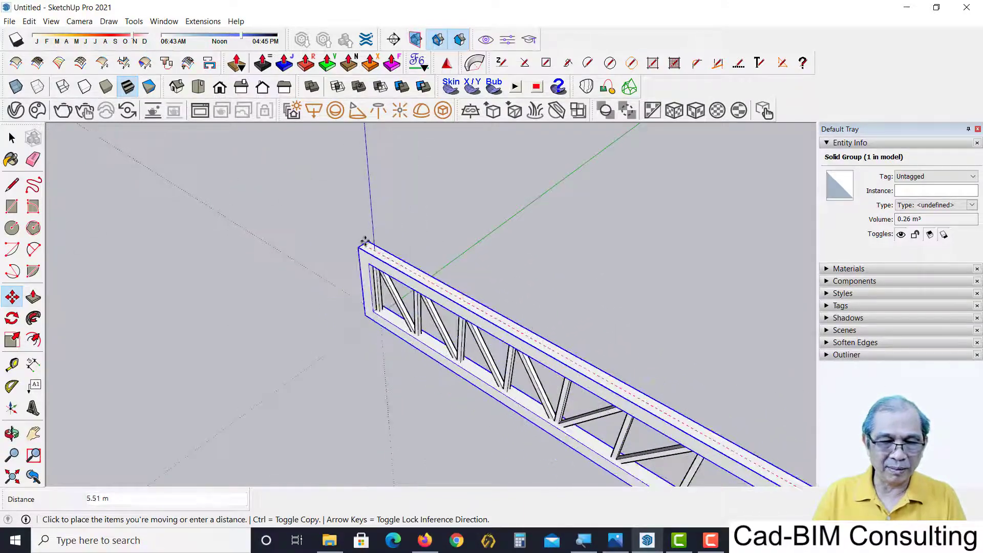
click(365, 247)
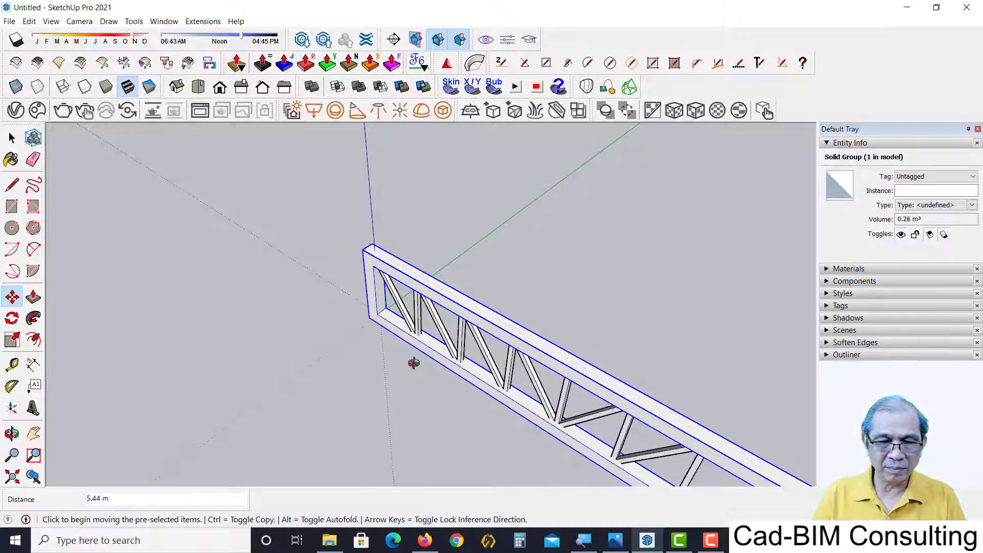
View the framed truss from the front and clear the selection
mouse_move(414, 362)
middle_down()
mouse_move(362, 247)
mouse_move(427, 321)
mouse_move(406, 320)
middle_up()
scroll(362, 248, down, 2)
scroll(421, 323, up, 2)
scroll(421, 323, up, 2)
key(m)
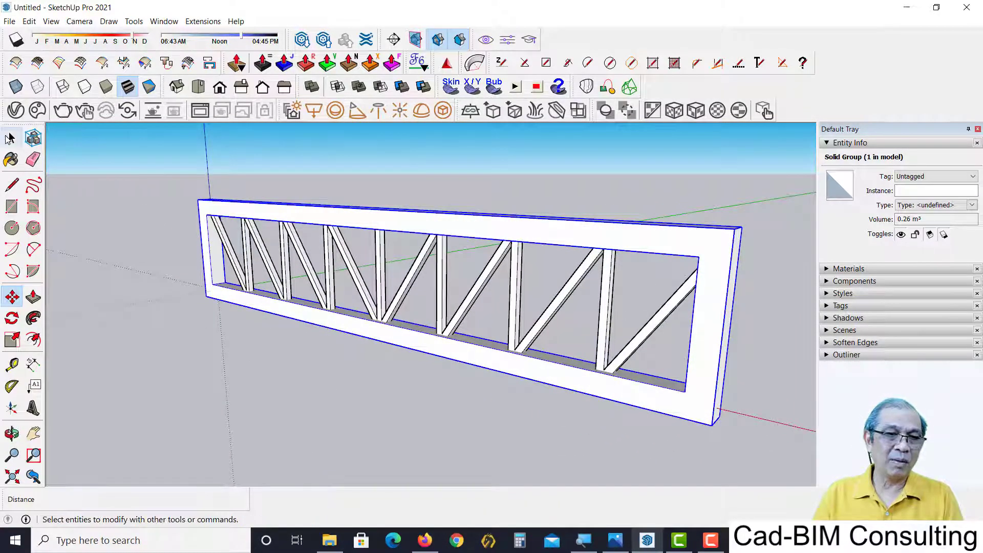
click(12, 137)
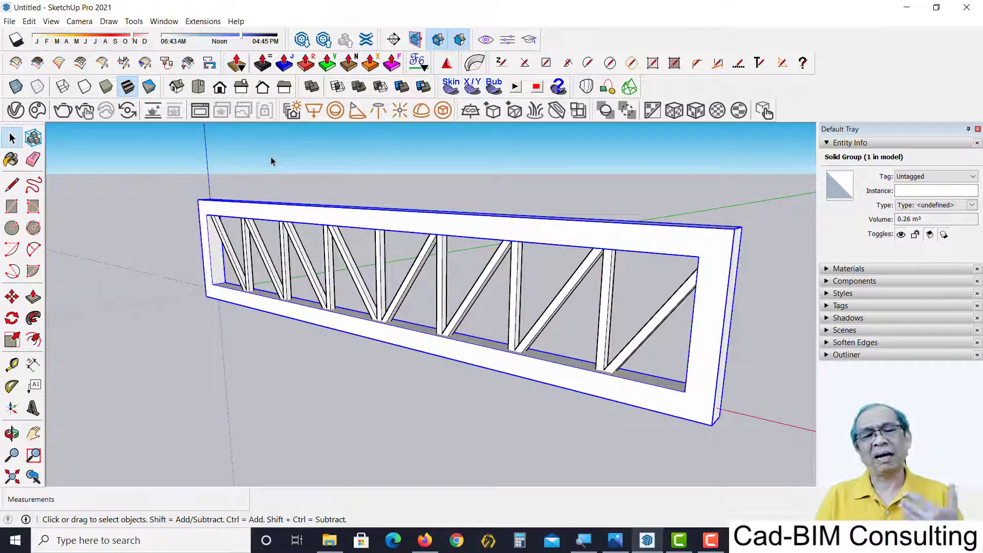
click(318, 176)
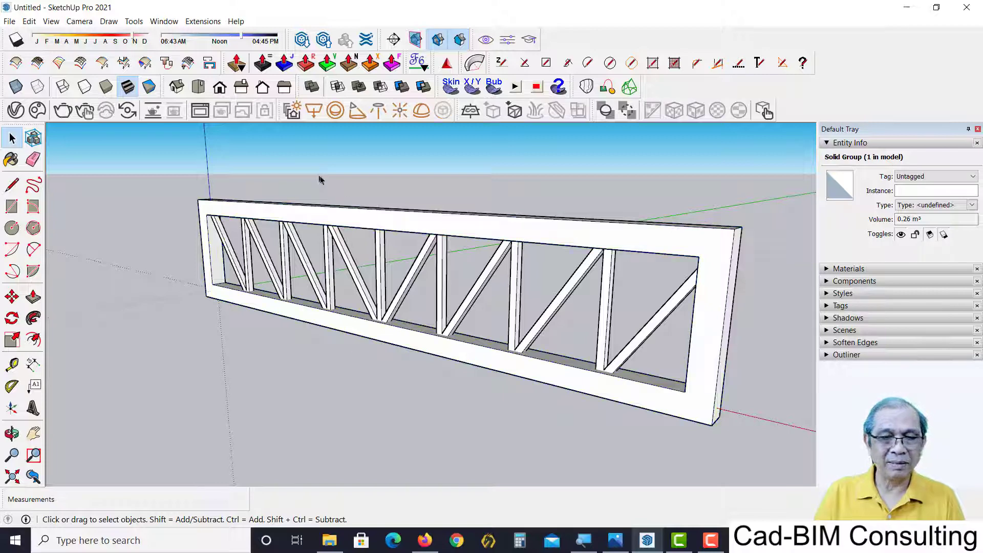
Union the frame with the web members using Solid Tools and inspect the result
click(359, 86)
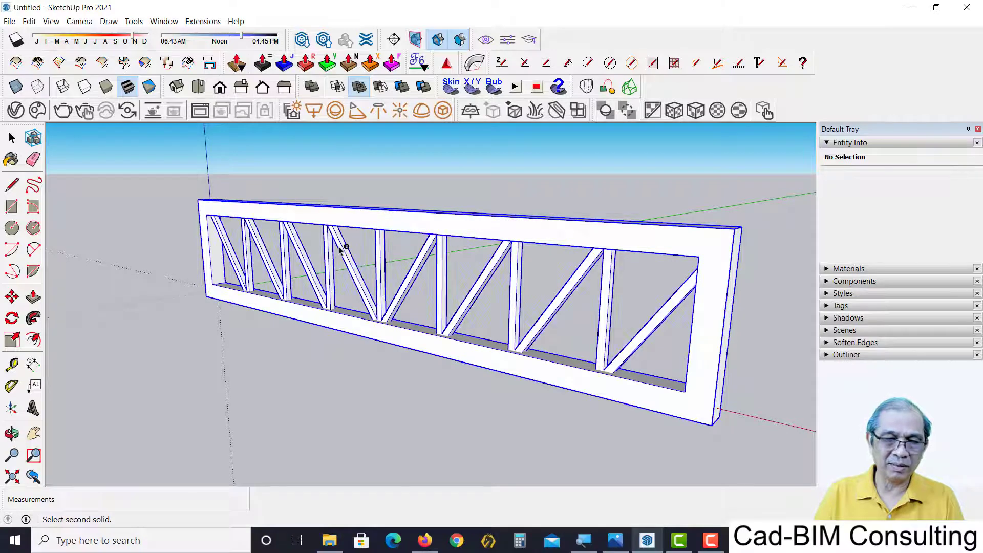
click(339, 246)
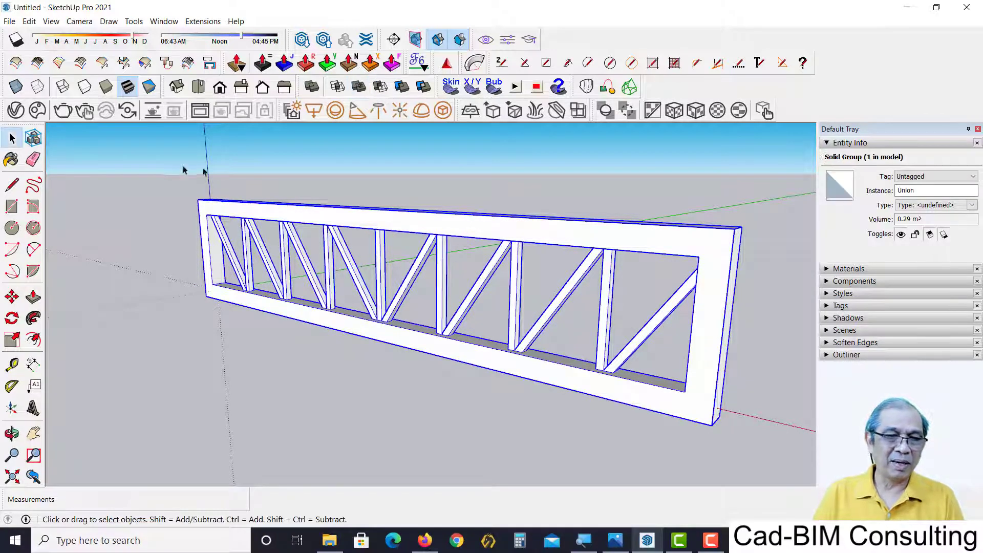
middle_drag(215, 236, 253, 231)
scroll(415, 231, up, 3)
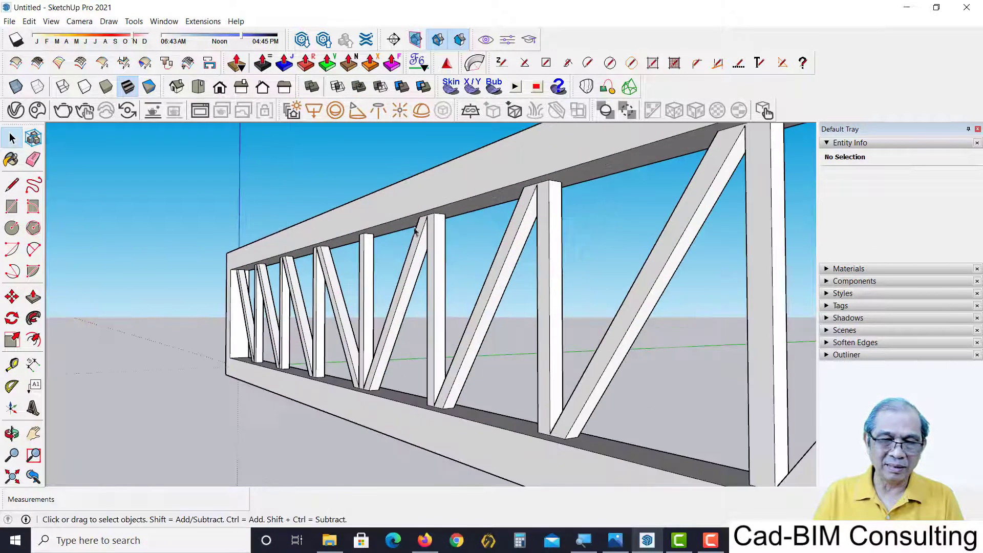
mouse_move(353, 273)
middle_down()
mouse_move(478, 291)
mouse_move(517, 362)
mouse_move(487, 397)
mouse_move(450, 377)
mouse_move(419, 324)
middle_up()
scroll(463, 381, down, 5)
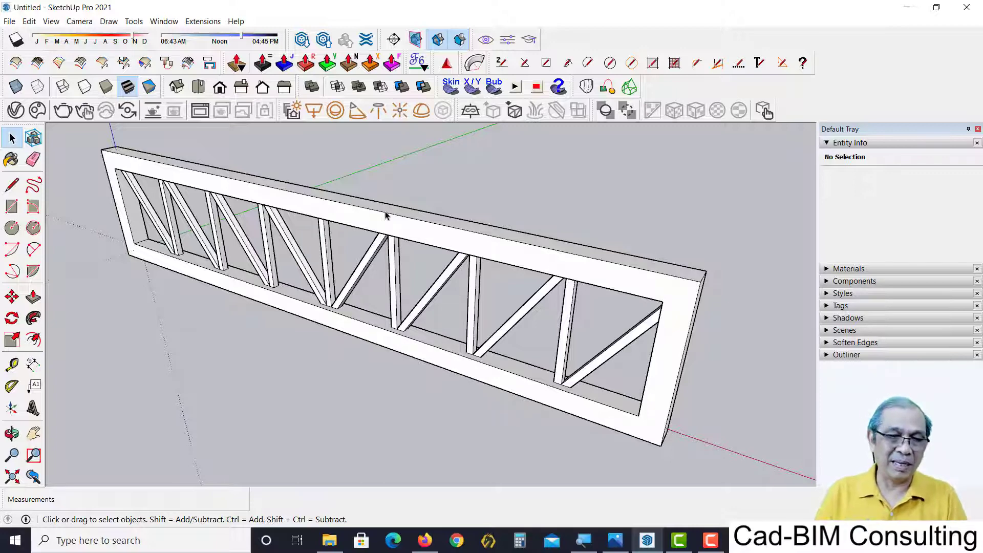
Undo back to the flat triangulated truss outline
scroll(386, 215, down, 3)
middle_drag(397, 248, 377, 277)
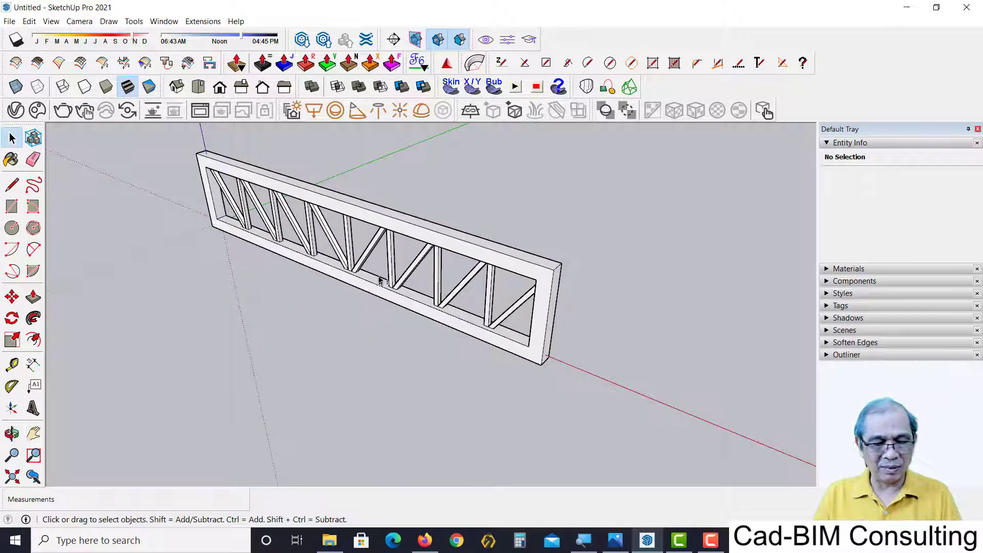
key(ctrl+z)
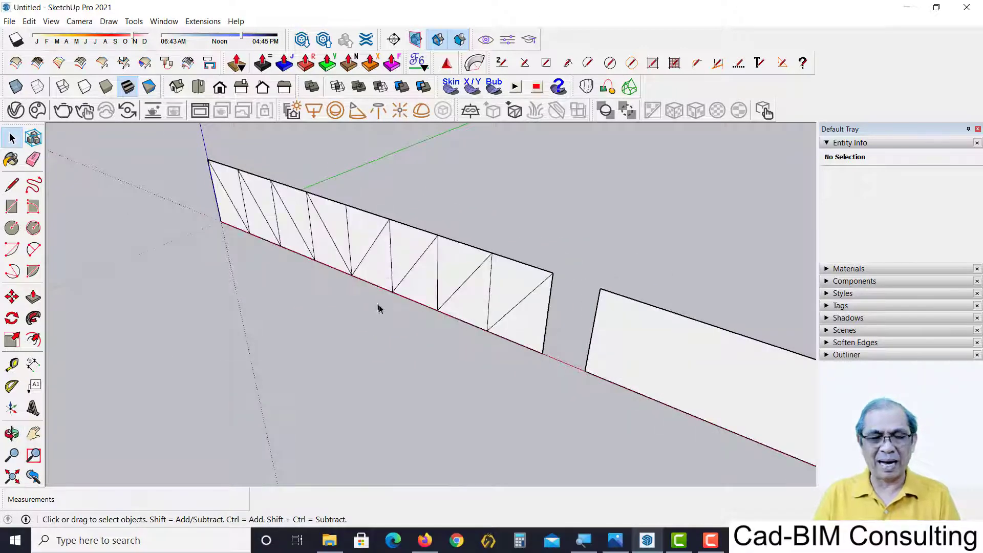
mouse_move(378, 308)
middle_down()
mouse_move(386, 294)
mouse_move(273, 280)
mouse_move(307, 307)
mouse_move(252, 289)
mouse_move(375, 354)
middle_up()
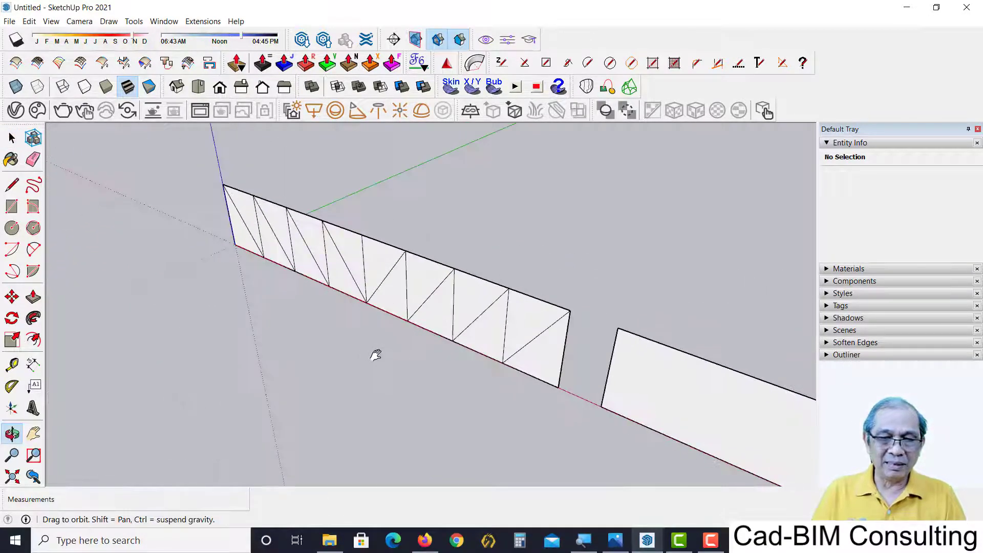
Select the flat truss group and enter it for editing
key(space)
middle_drag(374, 291, 333, 273)
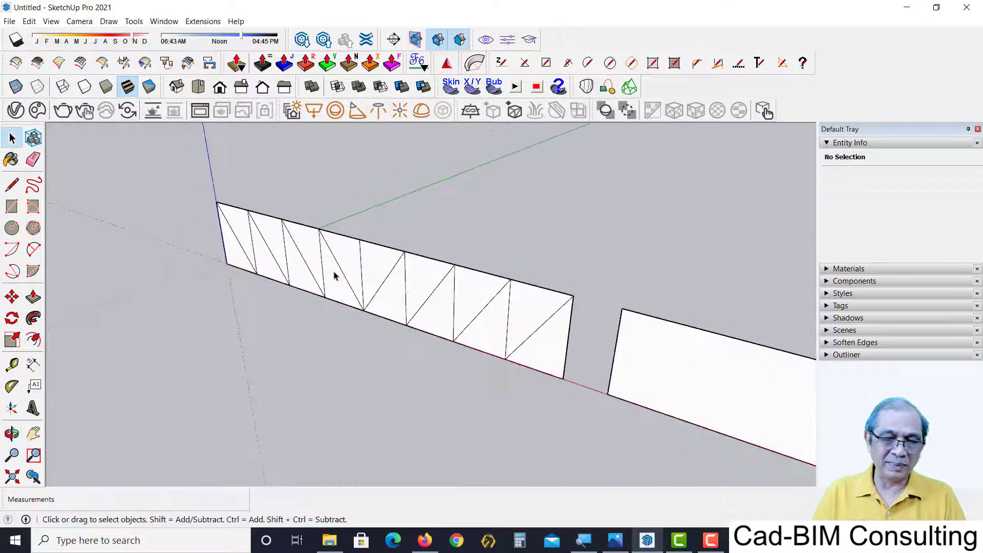
scroll(335, 272, up, 2)
scroll(376, 295, down, 1)
click(387, 285)
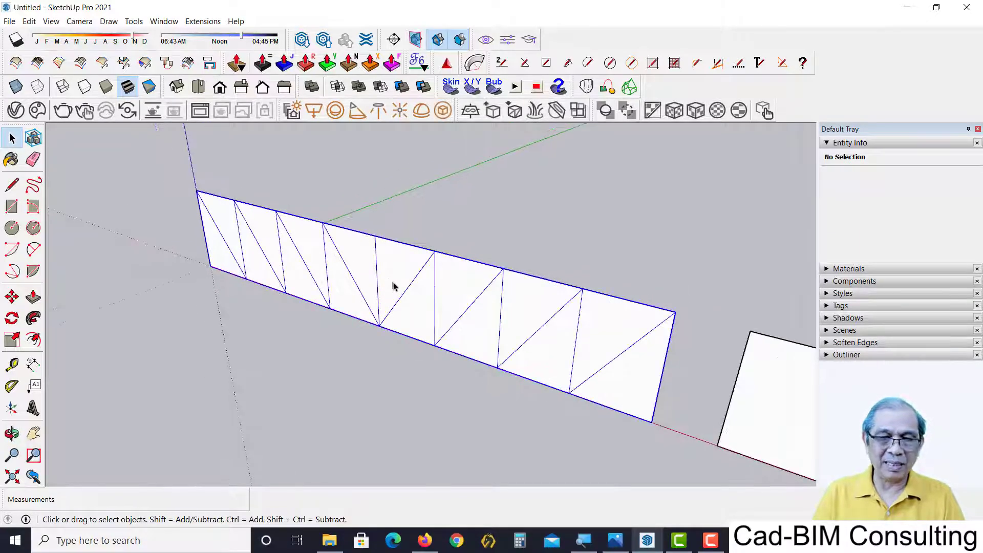
shift+middle_drag(394, 294, 368, 269)
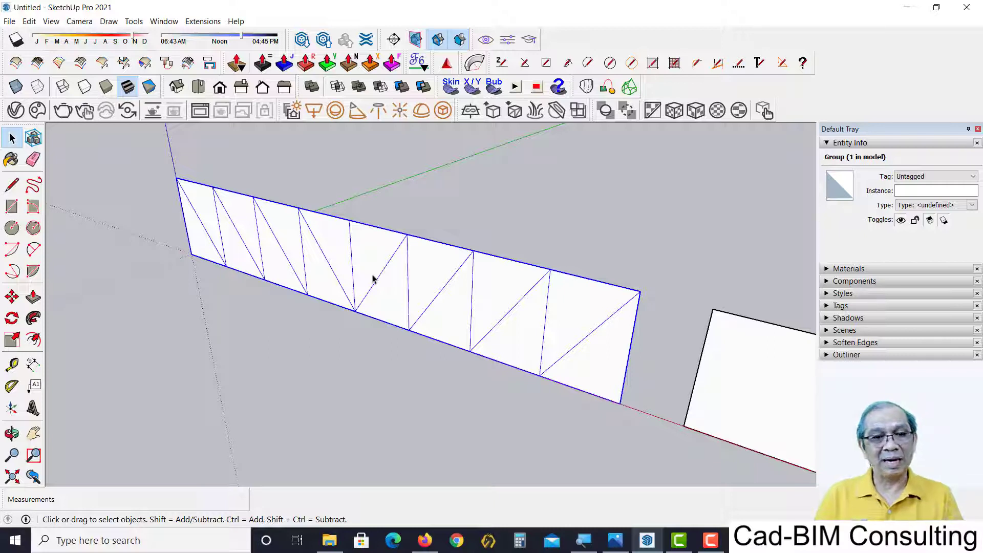
double_click(365, 247)
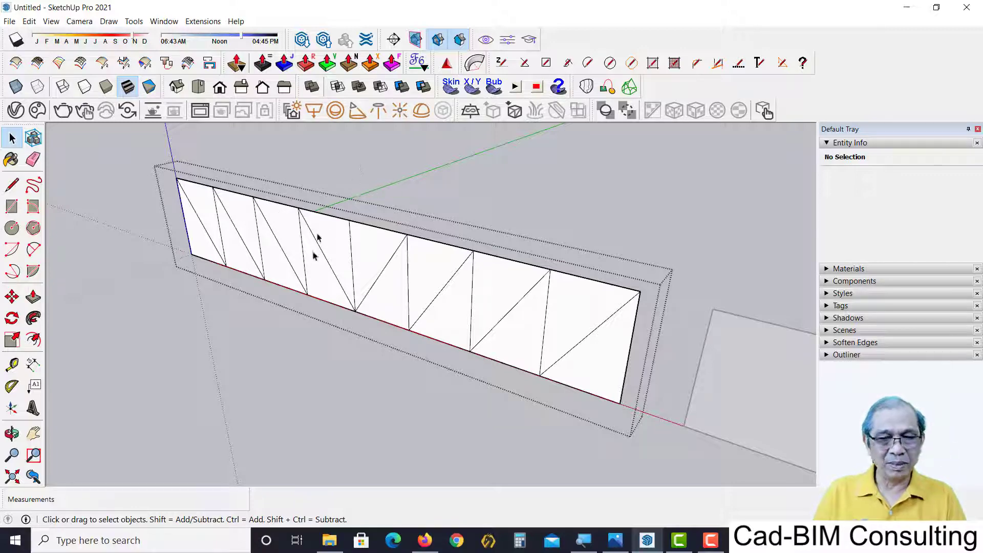
Convert all truss edges into 0.10 m diameter cylinders at precision 10
triple_click(331, 241)
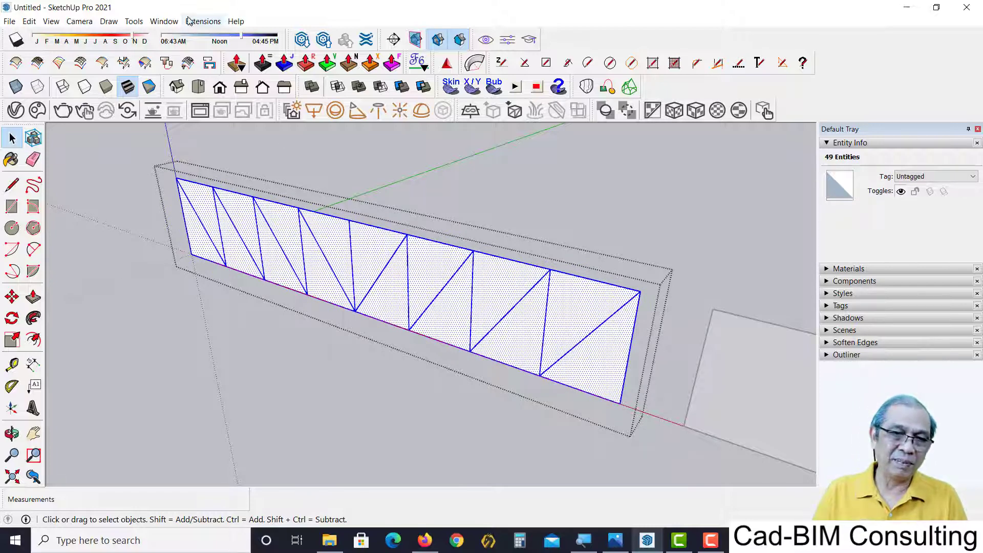
click(134, 21)
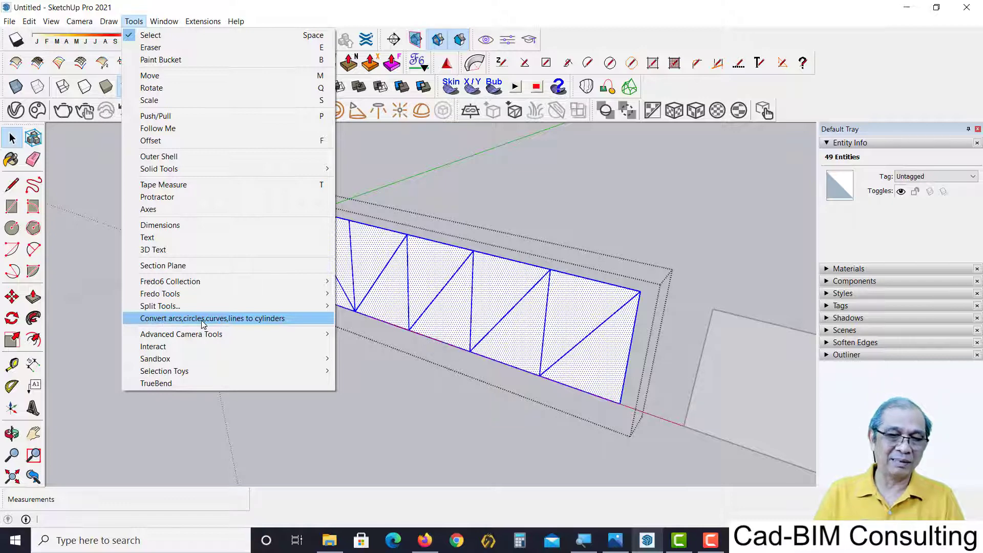
click(259, 320)
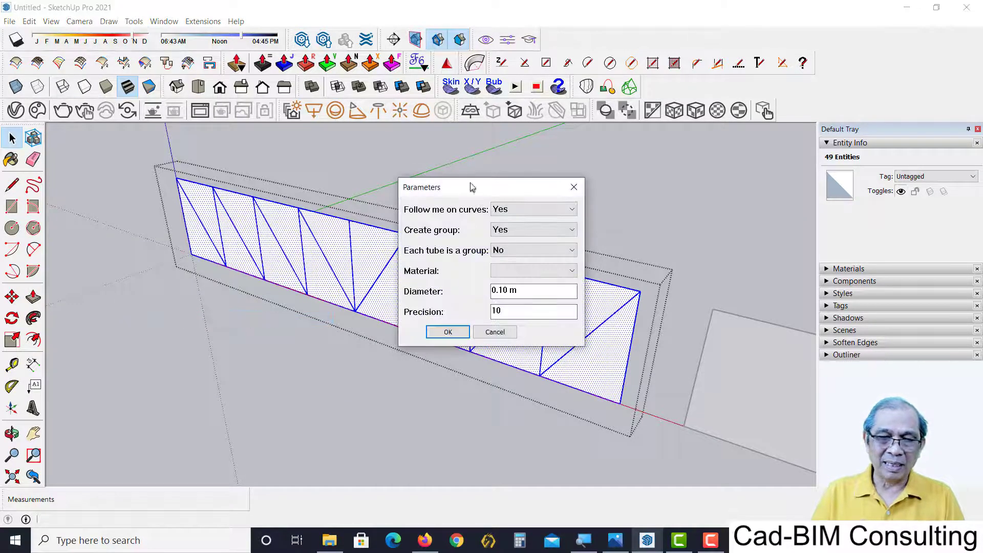
drag(471, 187, 444, 116)
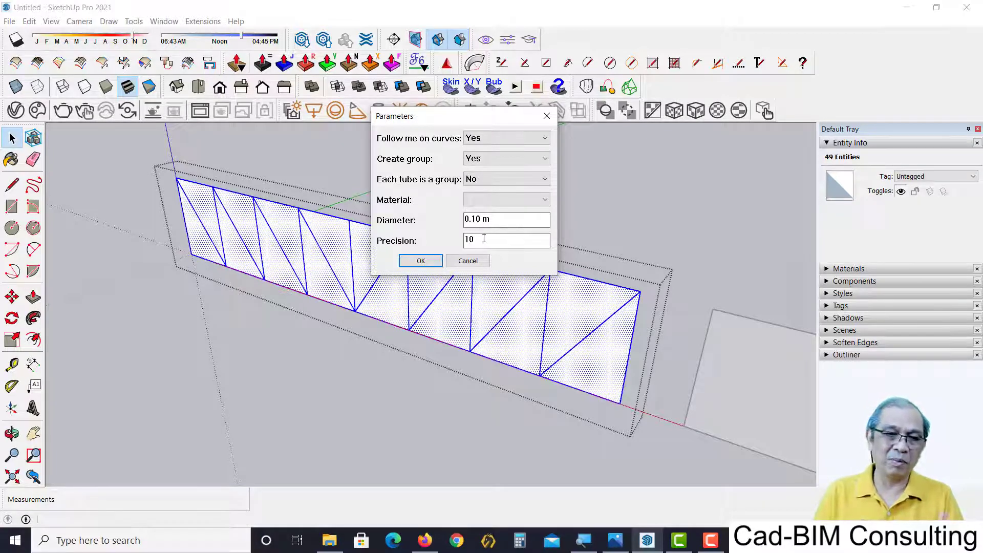
click(420, 261)
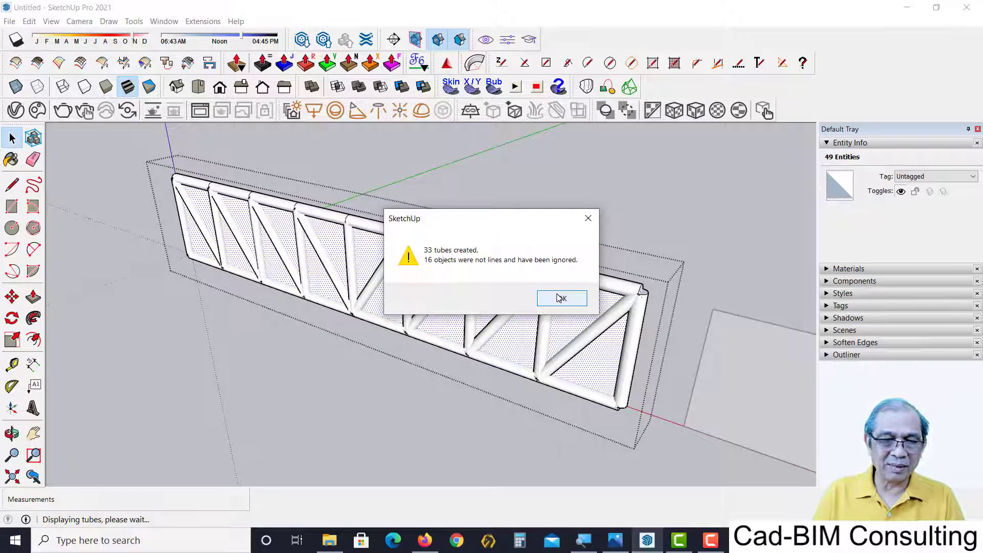
click(560, 298)
mouse_move(483, 275)
middle_down()
mouse_move(456, 228)
mouse_move(486, 259)
middle_up()
scroll(467, 262, up, 2)
scroll(467, 262, up, 1)
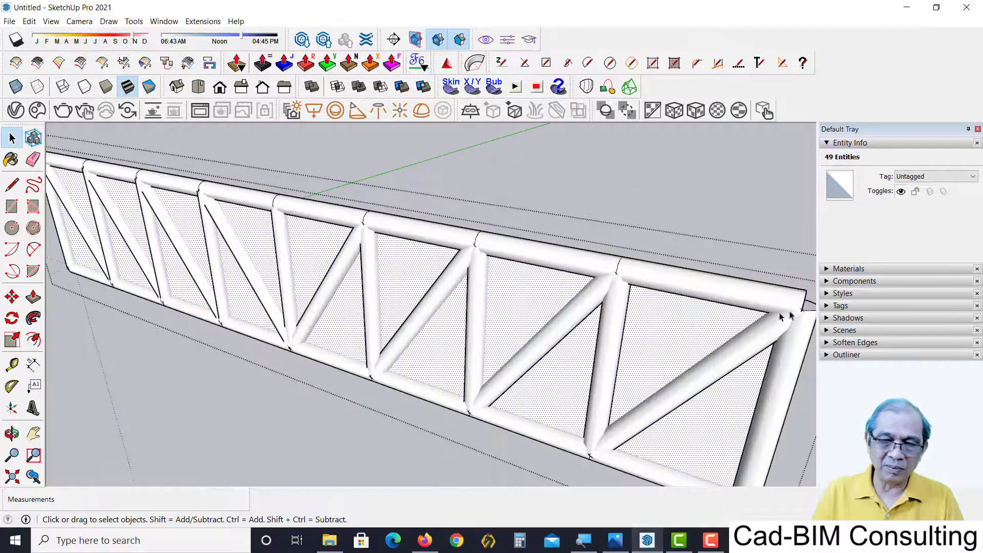
scroll(726, 330, up, 1)
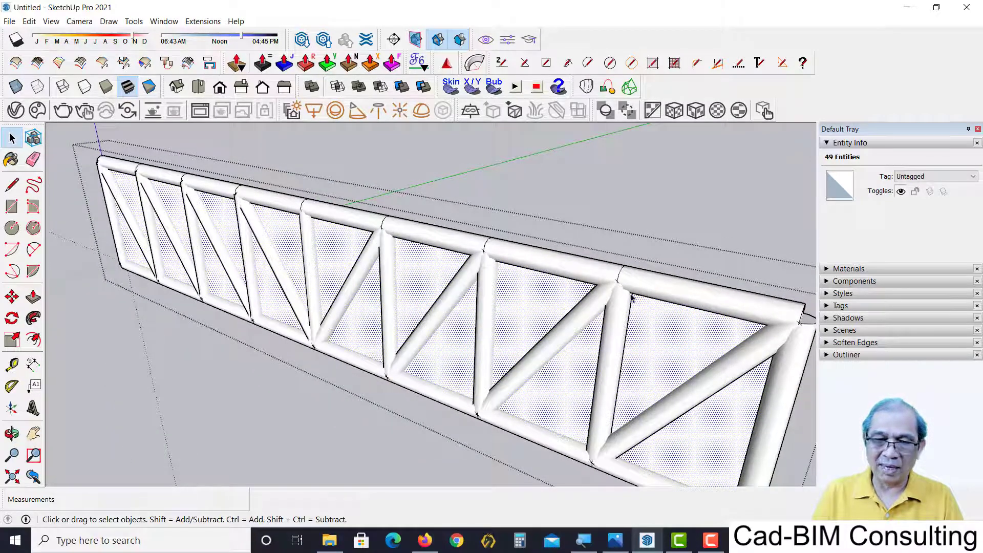
scroll(577, 286, down, 1)
scroll(580, 294, down, 1)
middle_drag(548, 313, 570, 262)
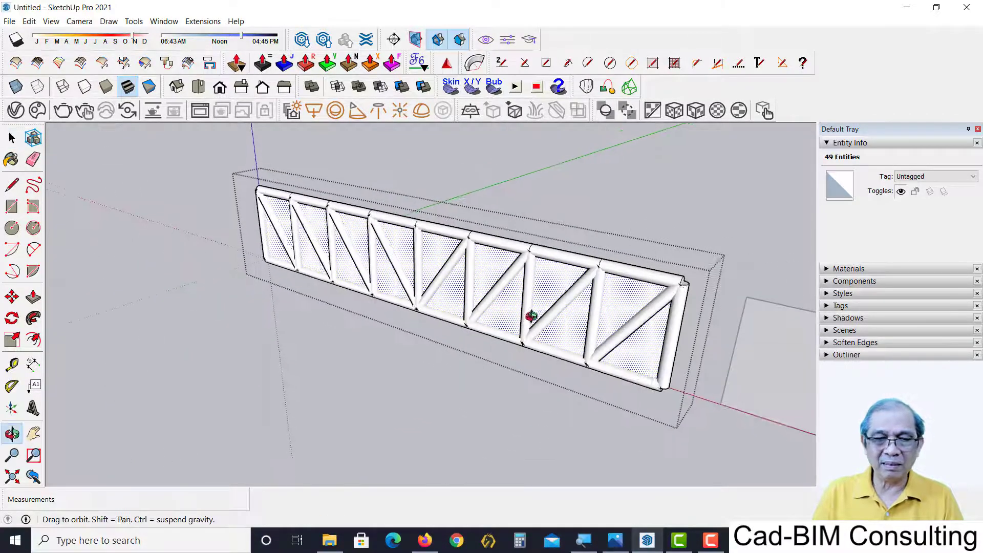
key(g)
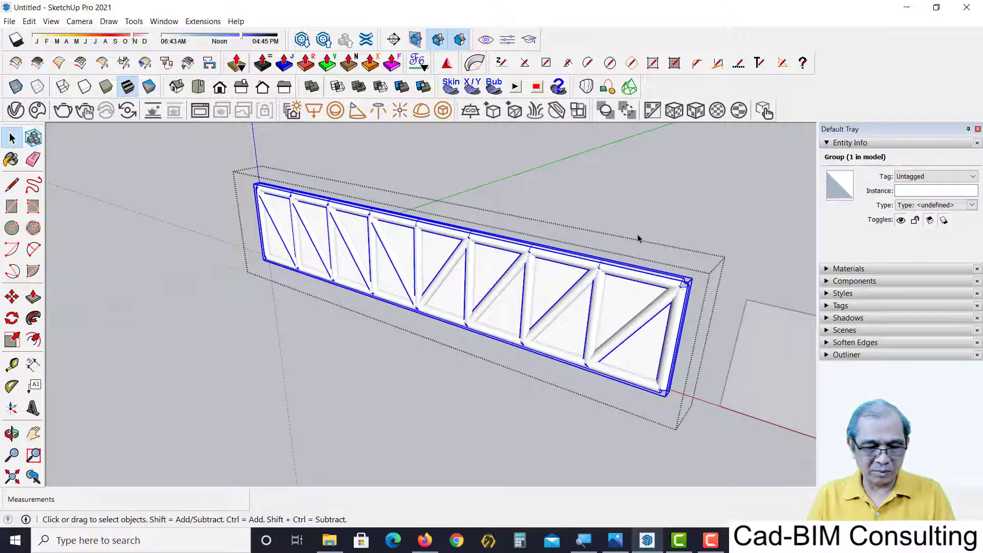
key(Delete)
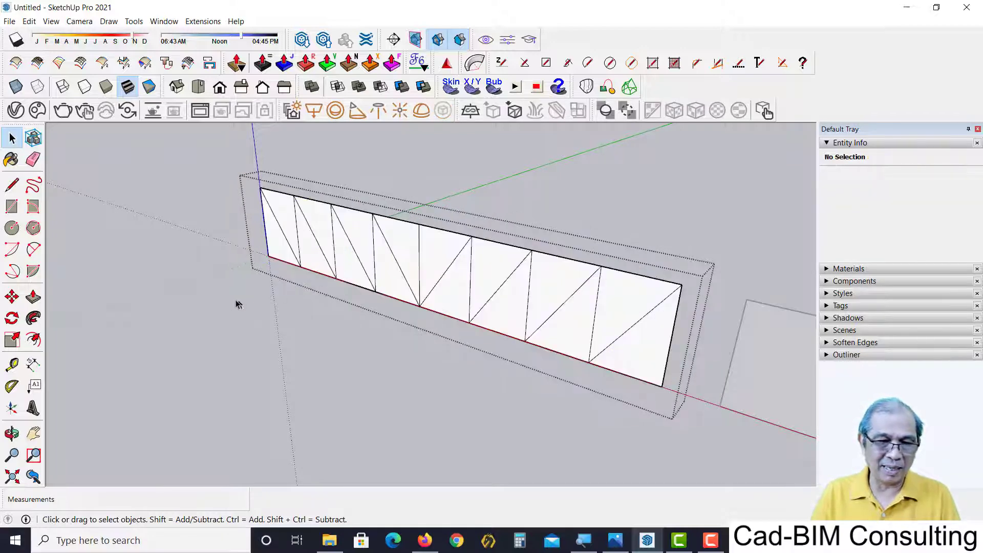
click(203, 319)
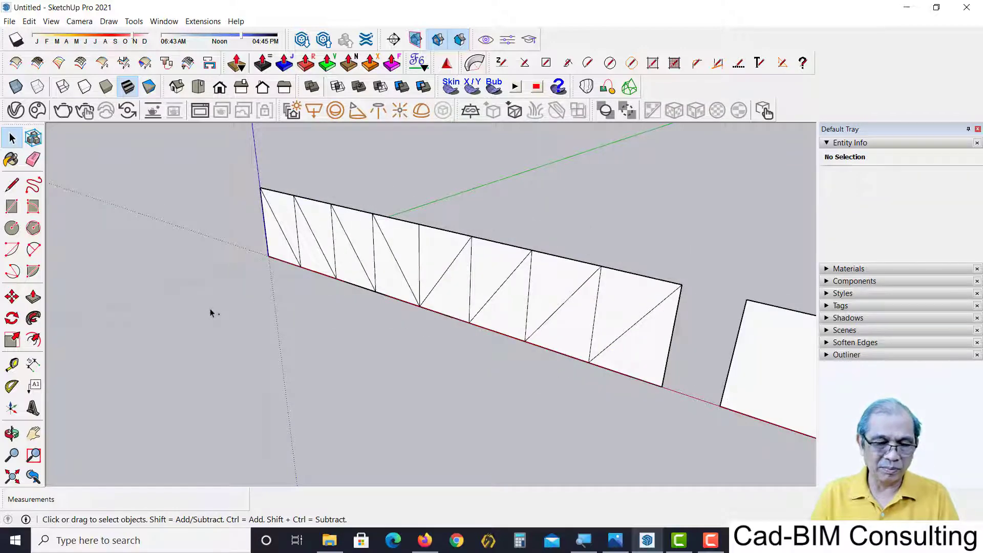
key(ctrl+v)
click(258, 311)
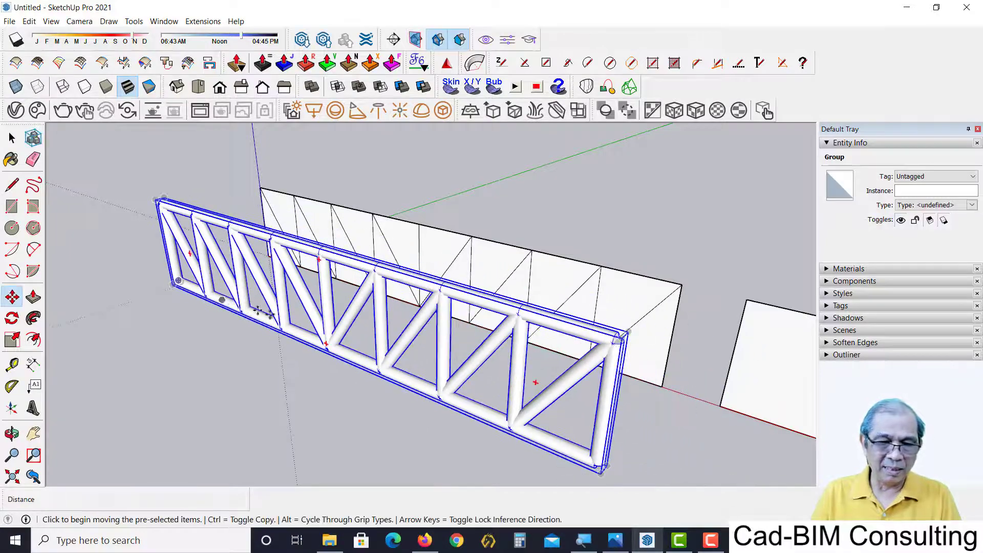
middle_drag(340, 373, 368, 368)
key(space)
click(347, 392)
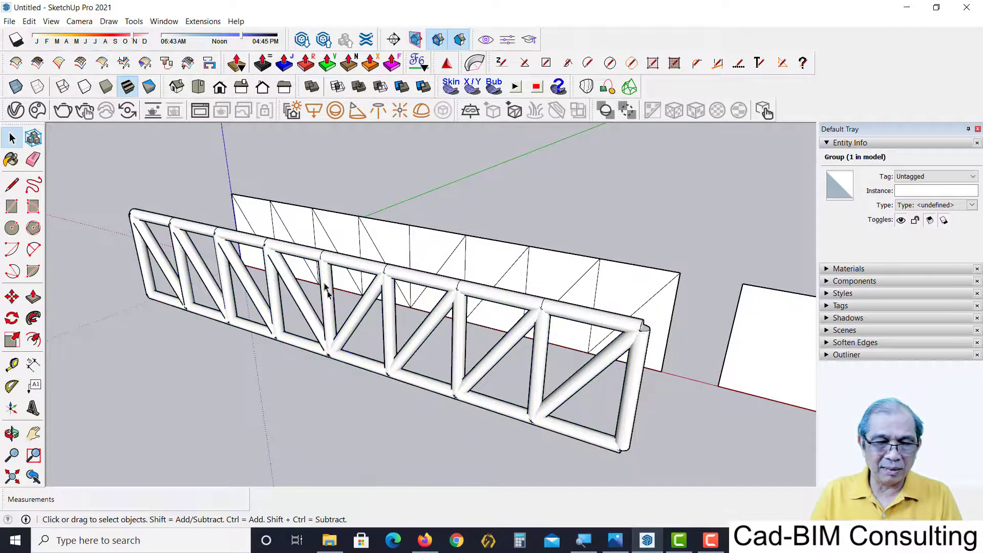
scroll(325, 285, up, 3)
scroll(327, 283, up, 2)
click(331, 279)
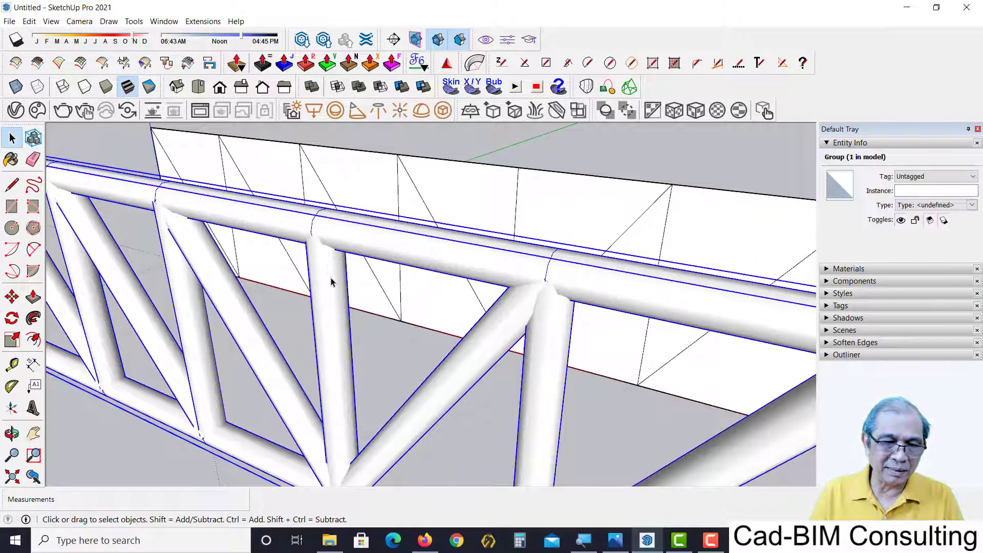
double_click(331, 280)
click(322, 292)
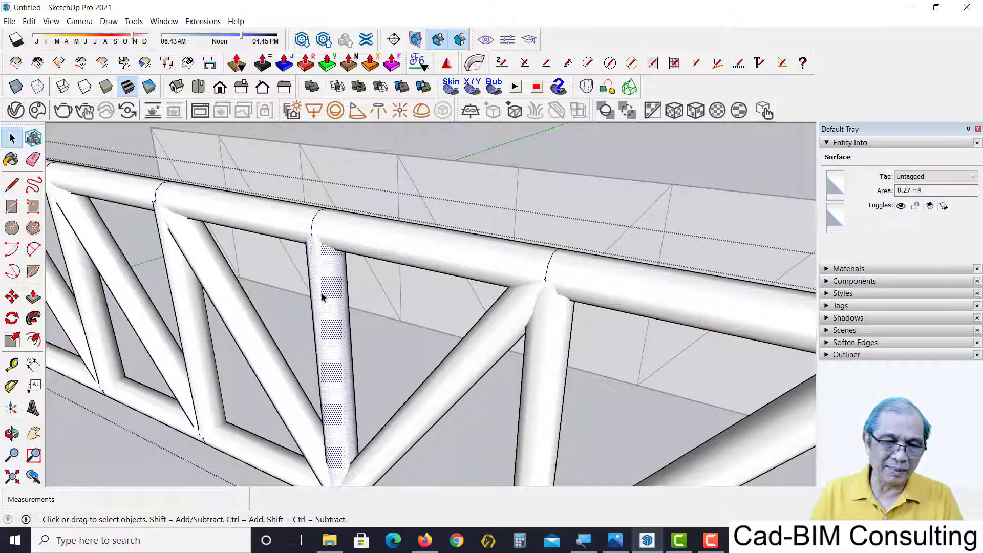
click(494, 334)
click(551, 353)
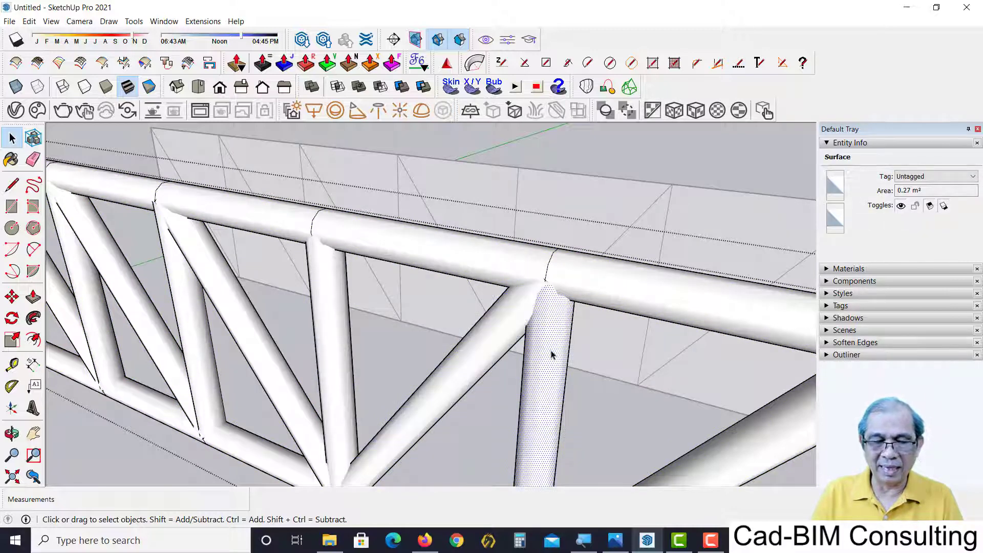
click(380, 242)
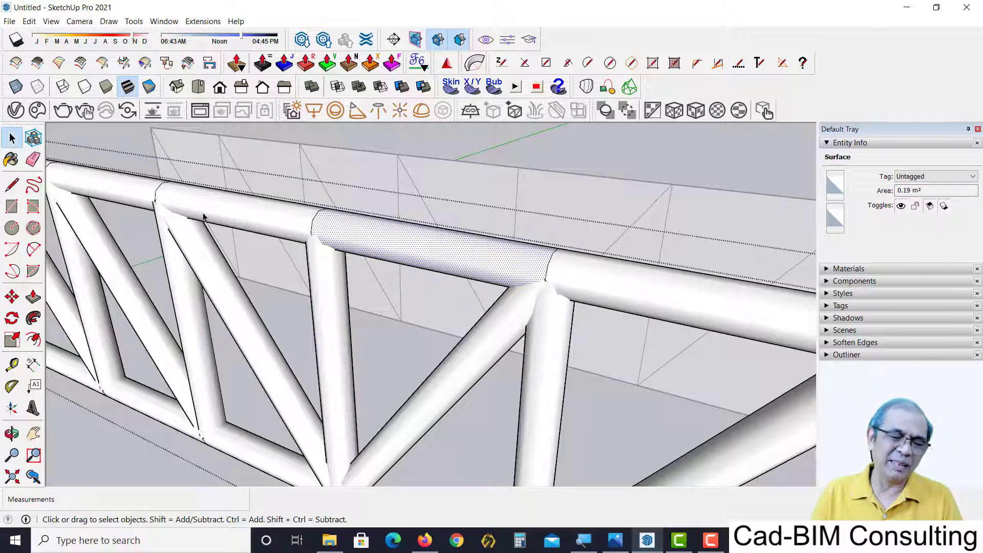
scroll(277, 279, down, 5)
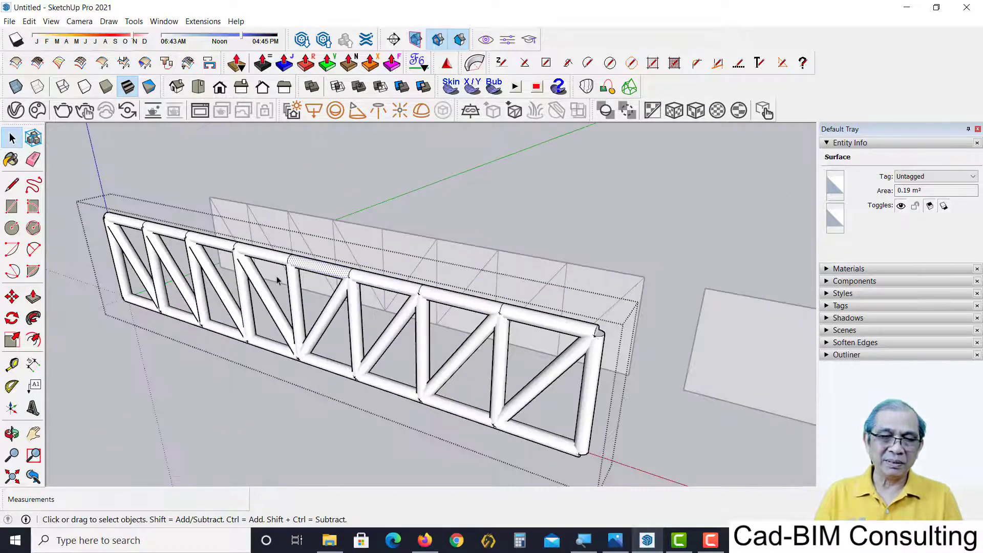
mouse_move(414, 384)
middle_down()
mouse_move(373, 345)
mouse_move(510, 292)
middle_up()
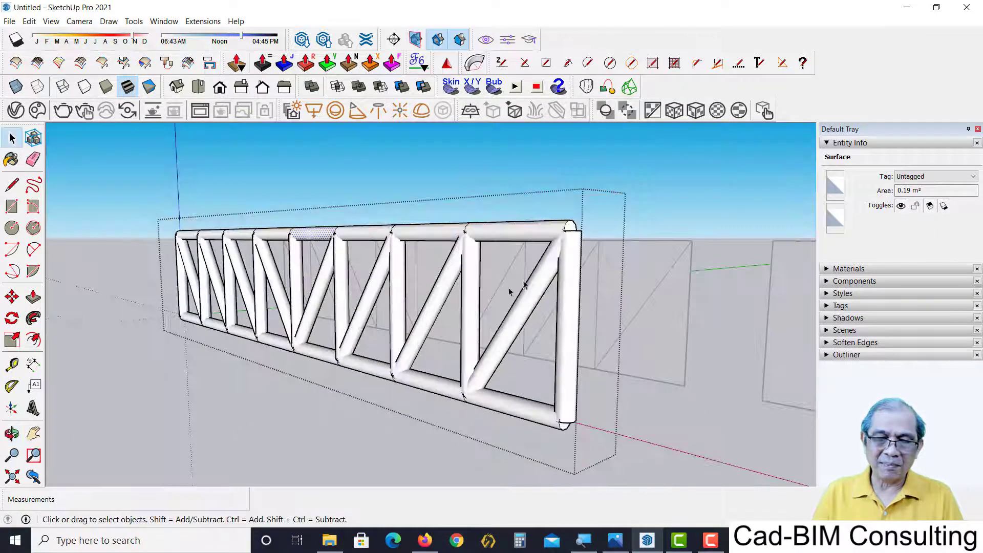
mouse_move(565, 261)
middle_down()
mouse_move(563, 251)
mouse_move(467, 313)
mouse_move(465, 351)
mouse_move(302, 401)
mouse_move(325, 340)
middle_up()
click(322, 325)
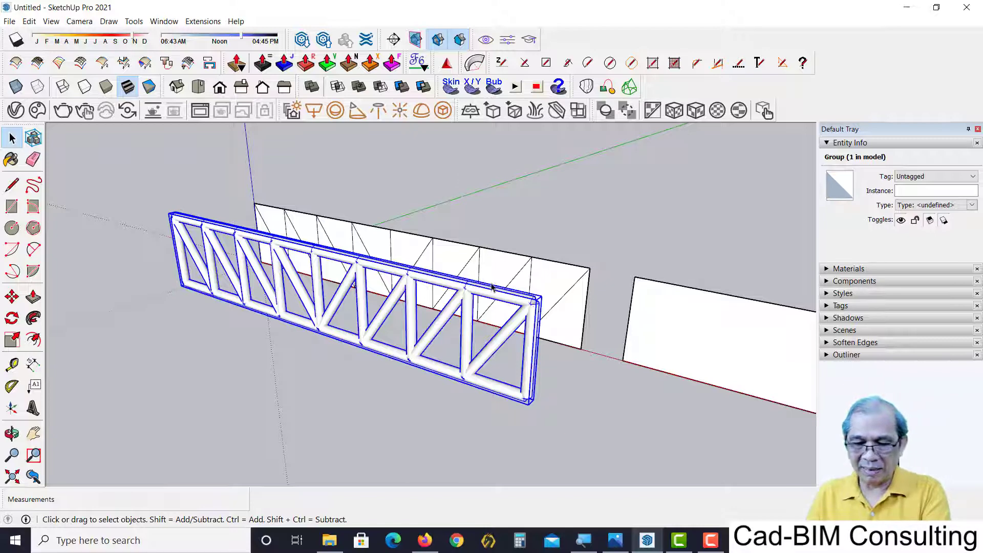
Hide the tube truss and bring the flat truss panel into view
key(Delete)
key(o)
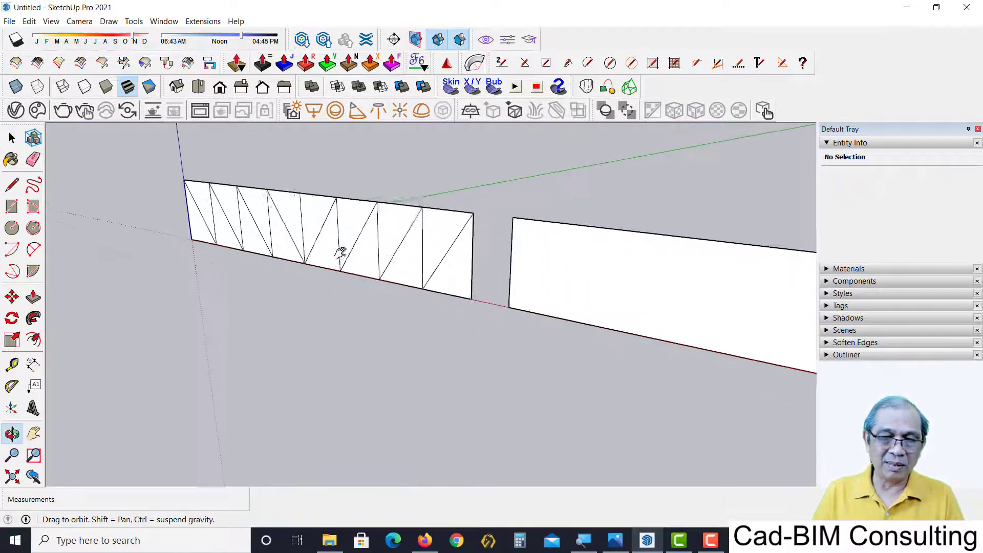
drag(429, 301, 373, 296)
key(space)
middle_drag(370, 305, 375, 289)
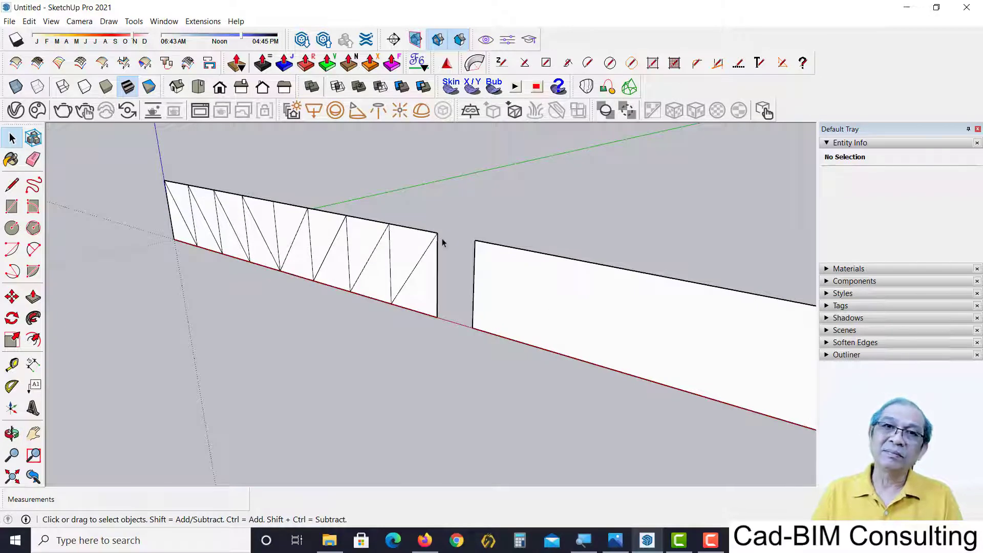
mouse_move(320, 244)
middle_down()
mouse_move(448, 276)
mouse_move(355, 245)
middle_up()
scroll(355, 245, up, 3)
Select the flat truss panel group and enter it for editing
click(399, 256)
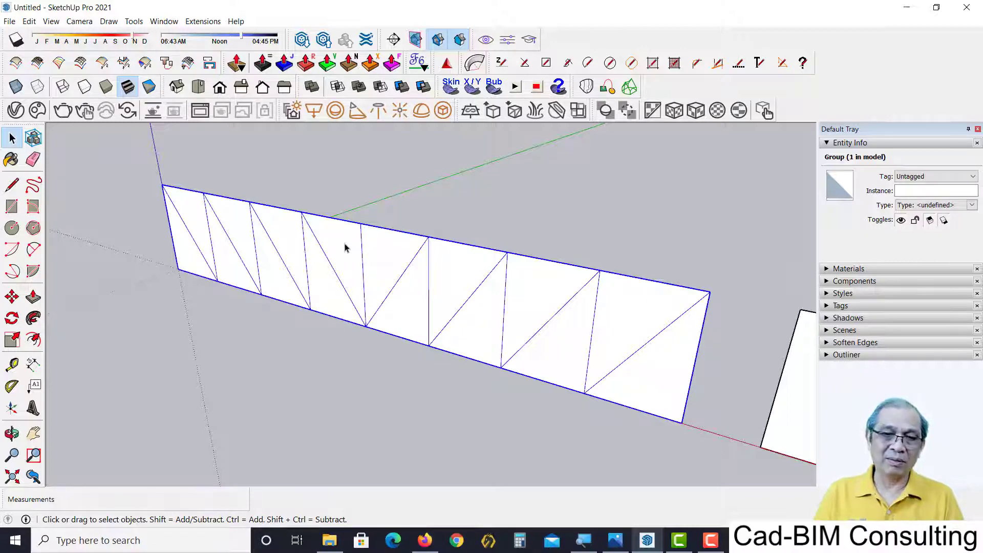
mouse_move(344, 247)
middle_down()
mouse_move(322, 217)
mouse_move(326, 228)
middle_up()
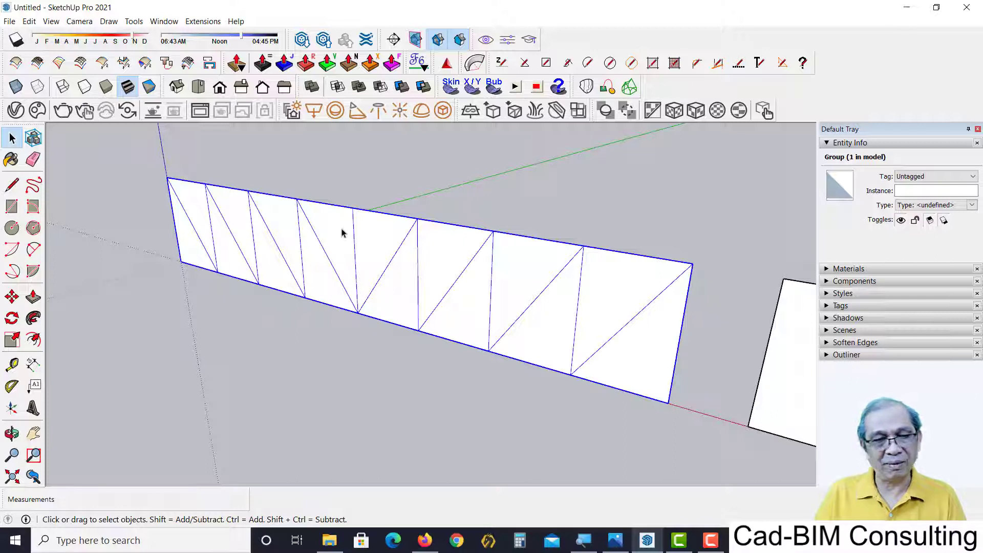
double_click(342, 234)
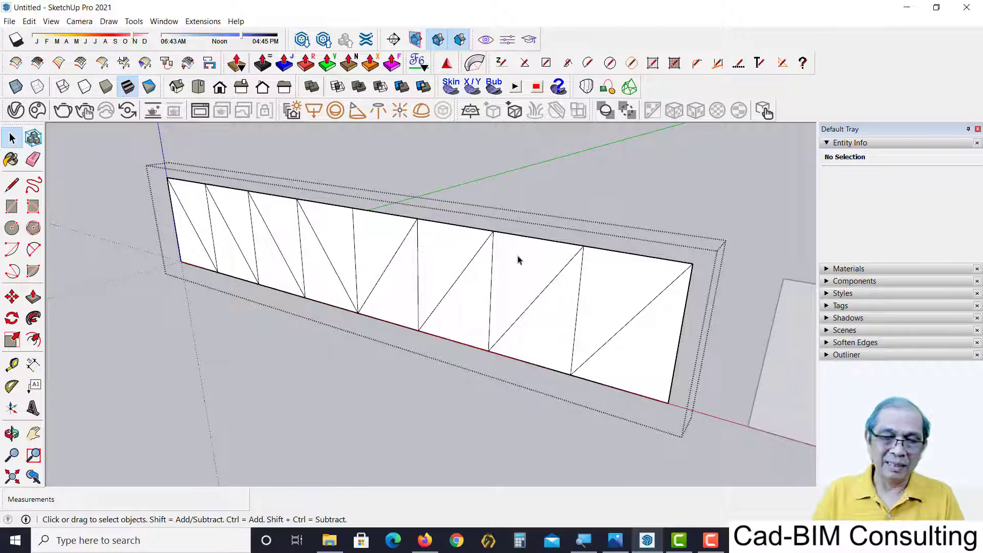
middle_drag(405, 257, 376, 243)
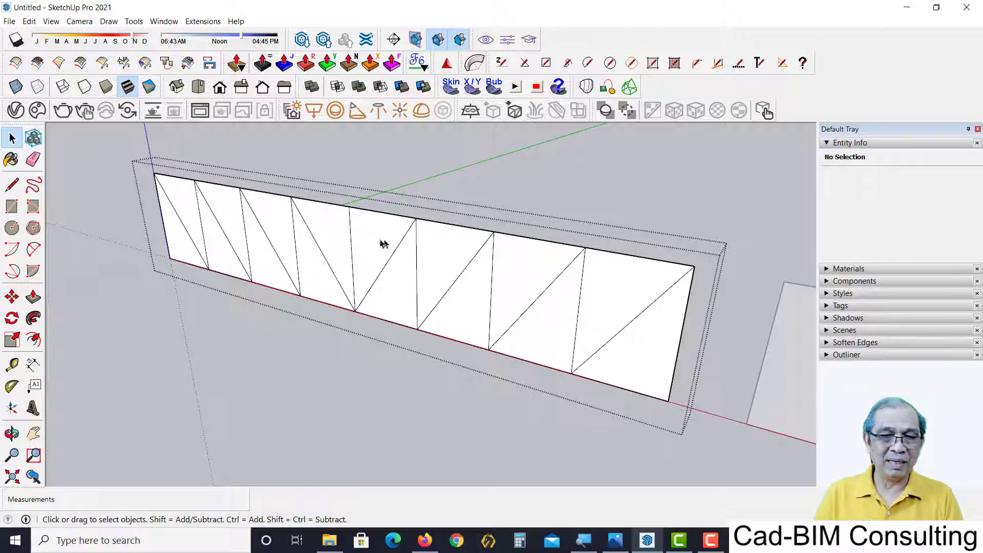
Delete the truss panel's 16 faces, keeping only its outline edges, and orbit to check them
triple_click(362, 228)
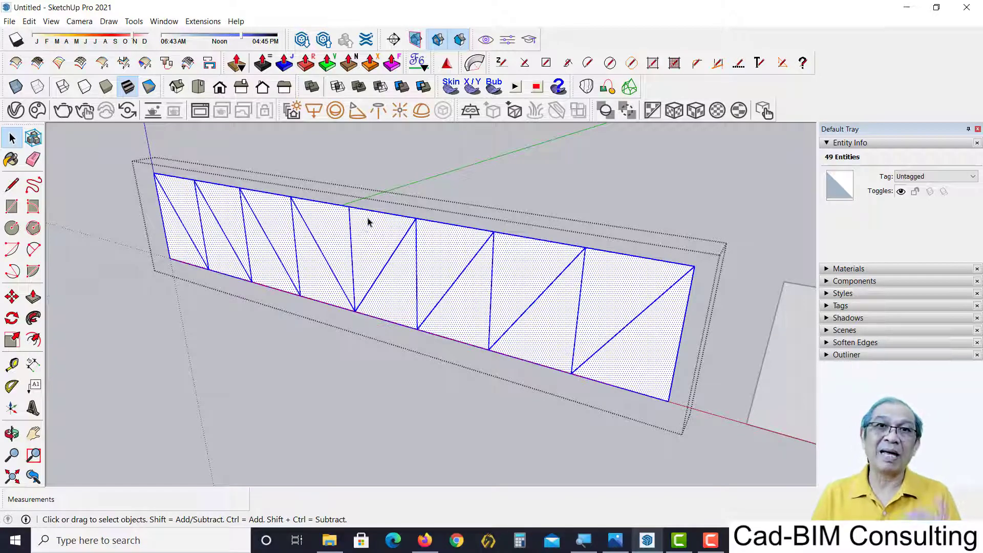
right_click(365, 219)
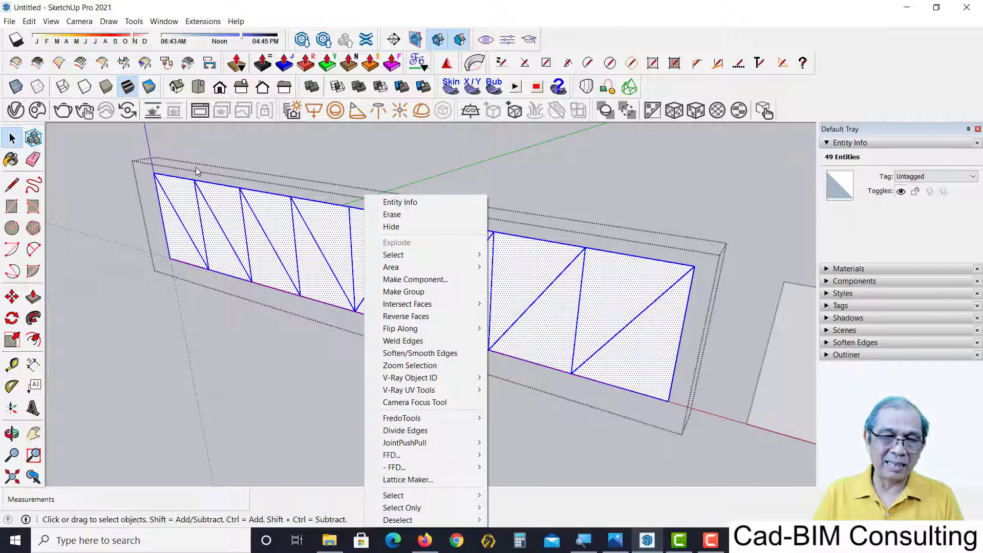
right_click(213, 191)
mouse_move(277, 501)
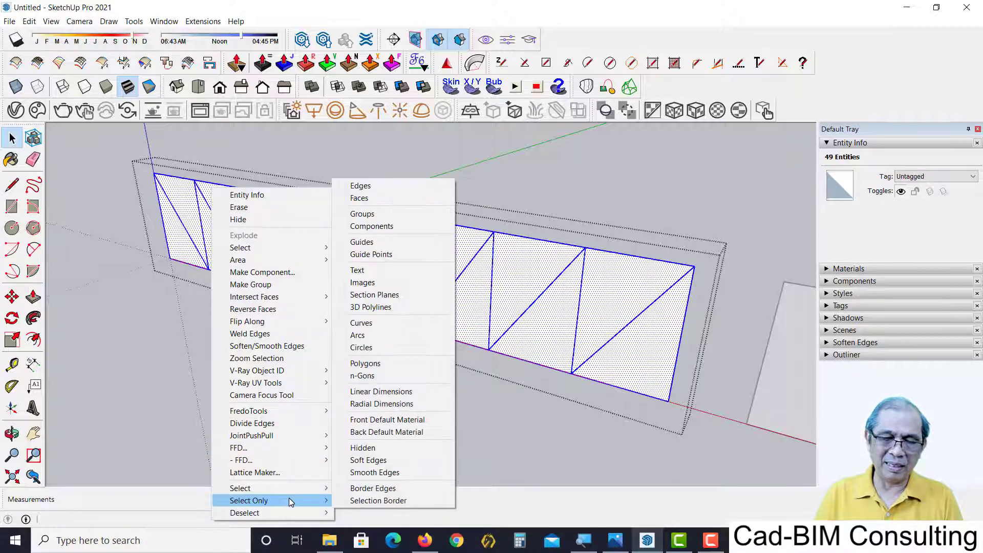
click(359, 198)
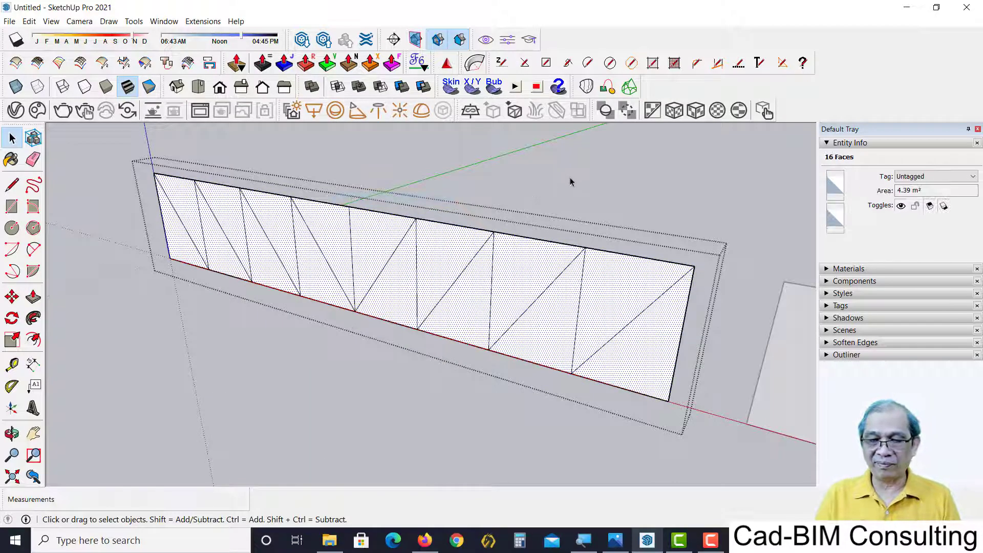
key(Delete)
mouse_move(462, 278)
middle_down()
mouse_move(433, 259)
mouse_move(432, 230)
middle_up()
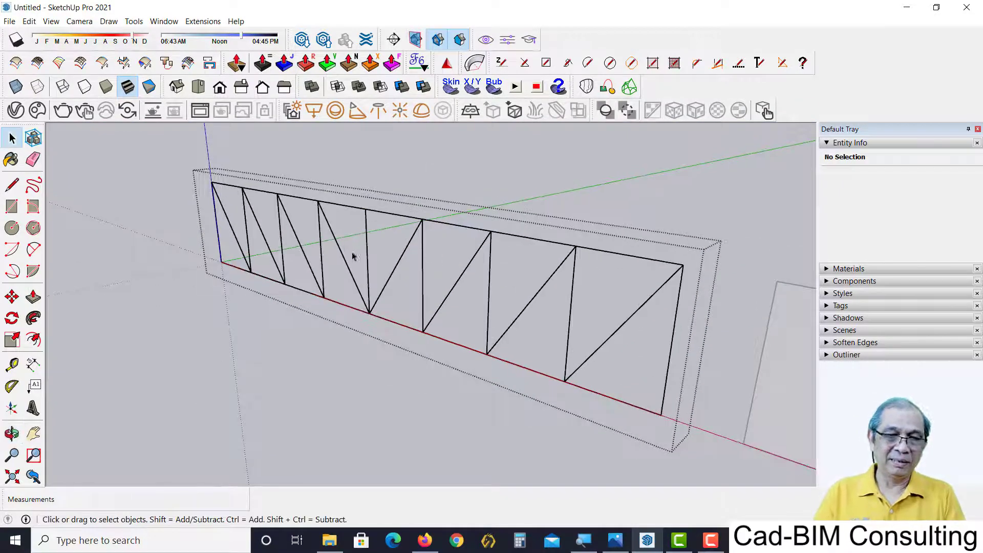
Erase the top chord and both end posts, and delete the bottom chord of the truss outline
middle_drag(351, 256, 390, 257)
key(e)
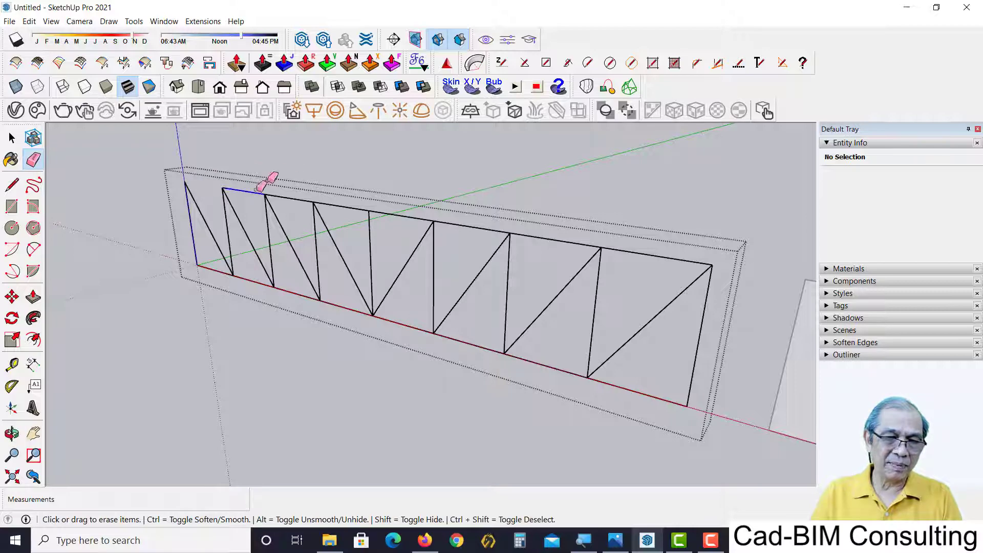
mouse_move(210, 192)
mouse_down()
mouse_move(480, 204)
mouse_move(632, 233)
mouse_move(636, 259)
mouse_up()
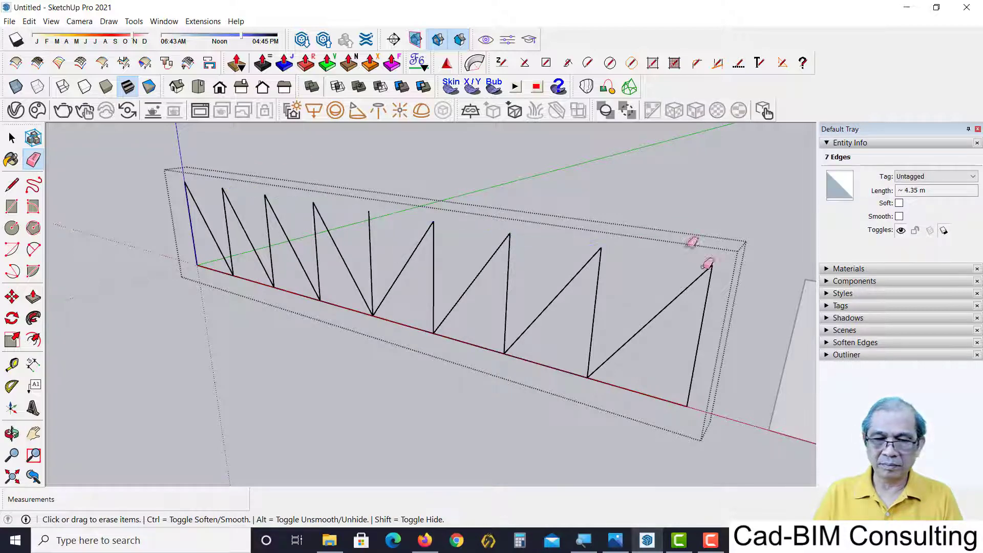
mouse_move(706, 361)
mouse_down()
mouse_move(665, 413)
mouse_move(448, 368)
mouse_move(460, 344)
mouse_move(396, 313)
mouse_move(215, 277)
mouse_up()
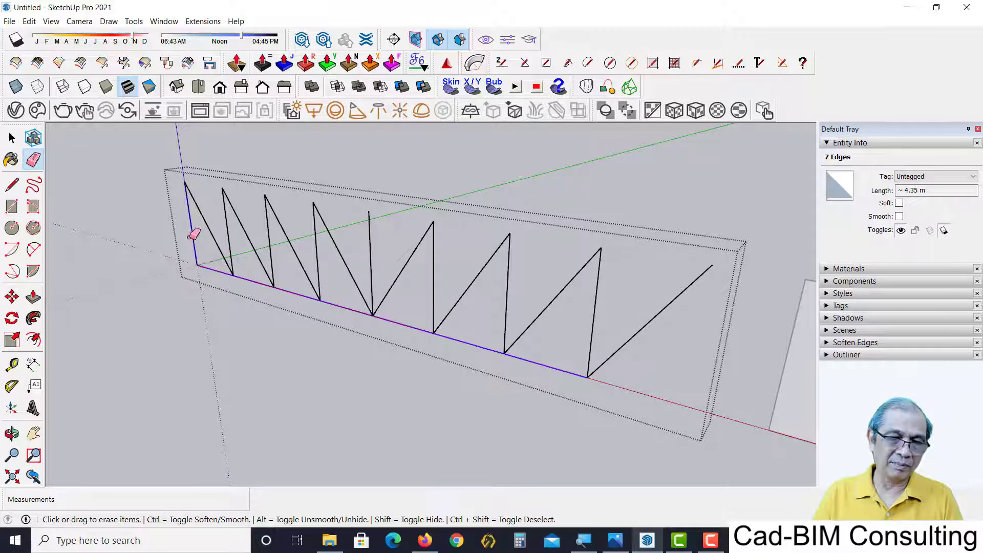
key(Delete)
key(space)
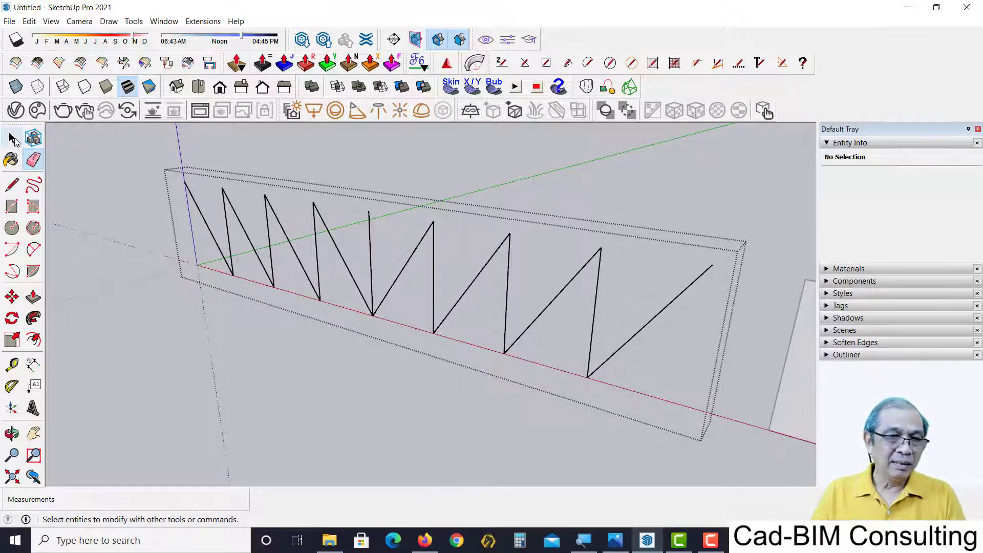
Reopen the zigzag group and select all 15 zigzag web edges
mouse_move(391, 162)
middle_down()
mouse_move(380, 153)
mouse_move(388, 171)
middle_up()
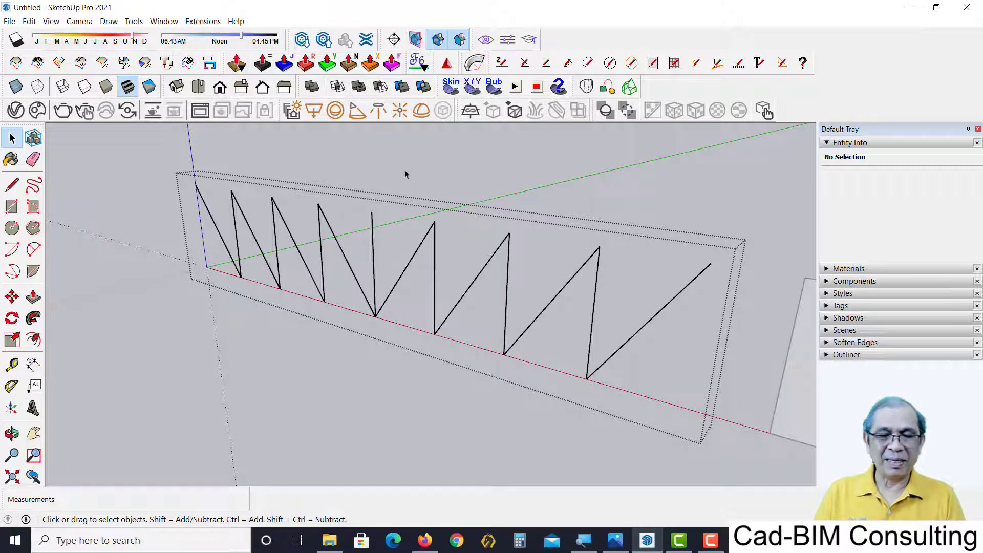
click(420, 175)
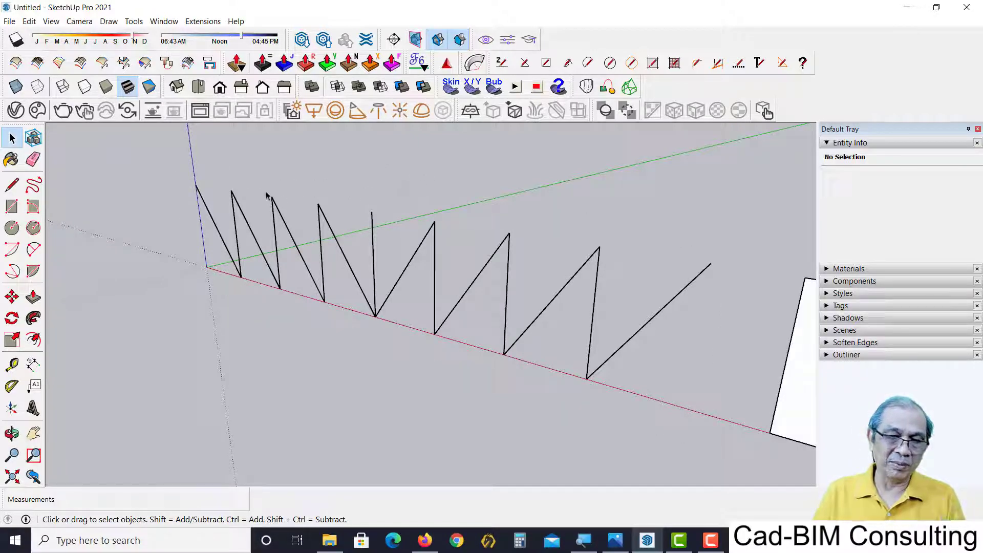
double_click(332, 233)
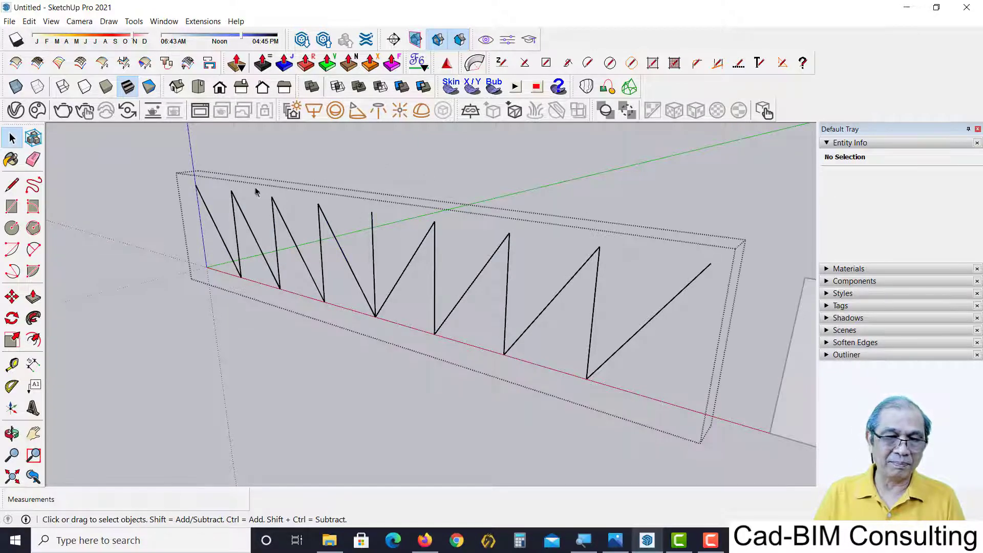
drag(162, 142, 748, 463)
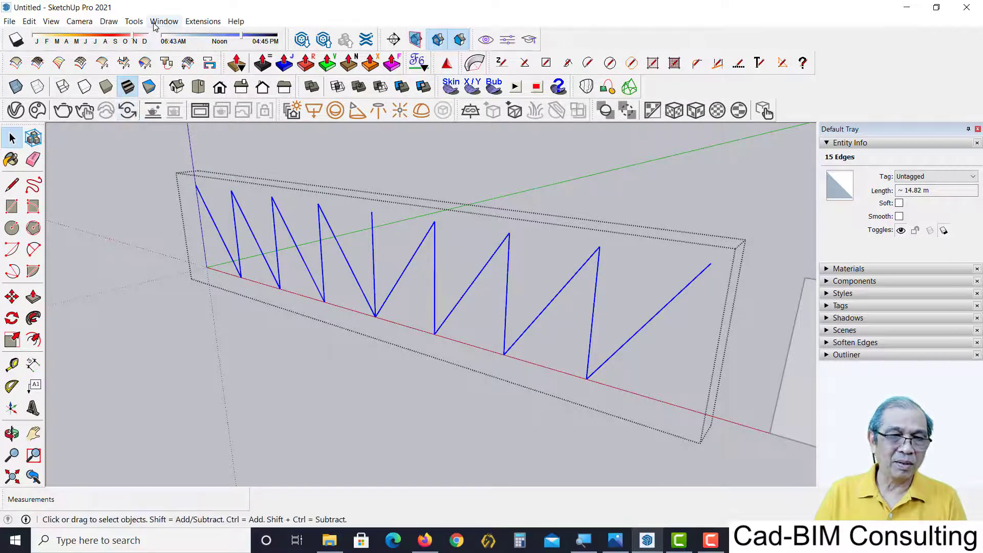
Convert the 15 selected zigzag lines into tubes of 0.10 m diameter
click(134, 22)
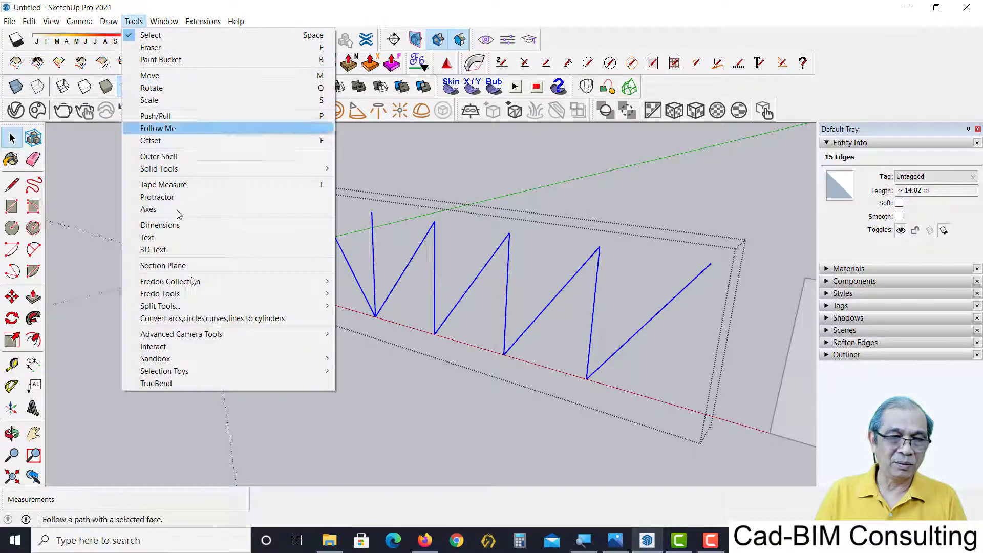
click(208, 318)
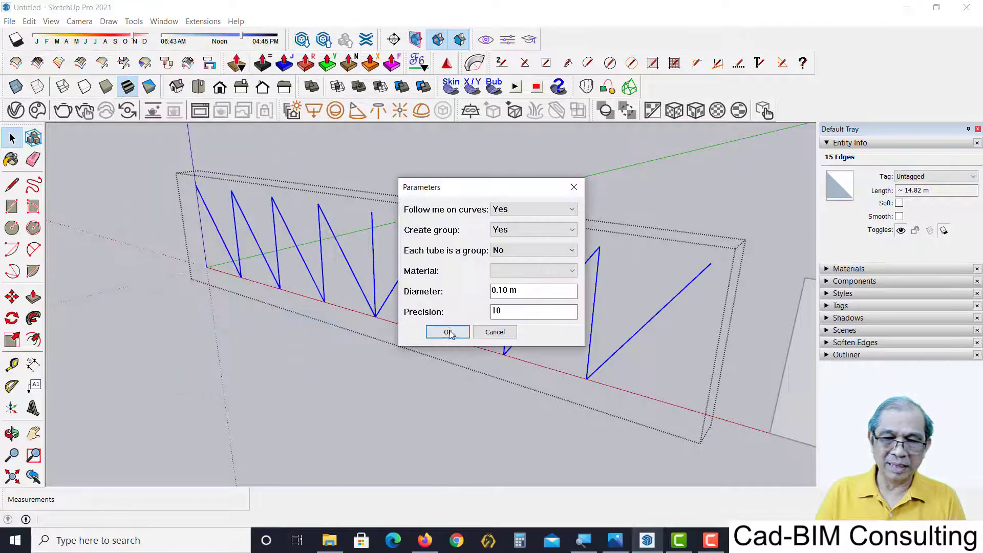
click(447, 333)
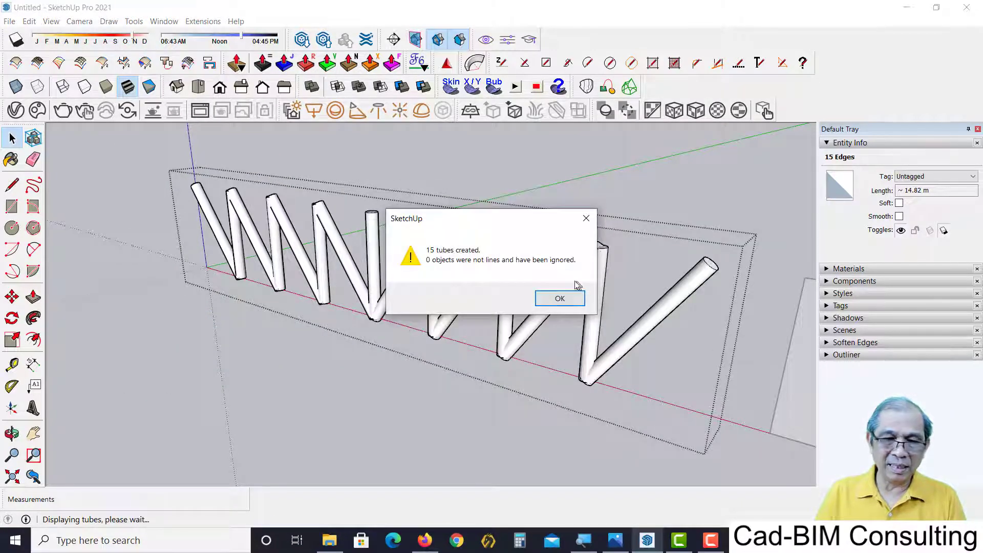
click(566, 298)
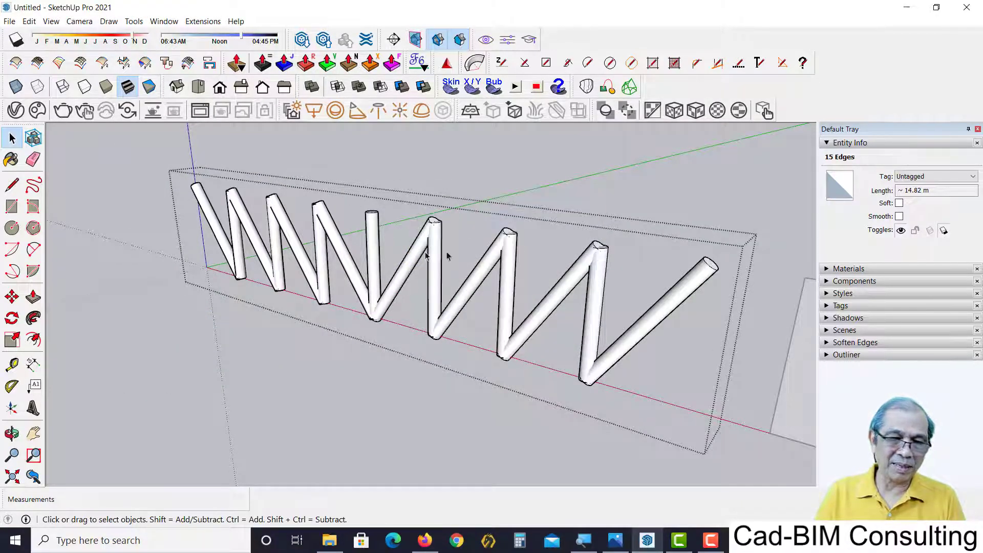
scroll(444, 228, up, 2)
scroll(404, 220, up, 2)
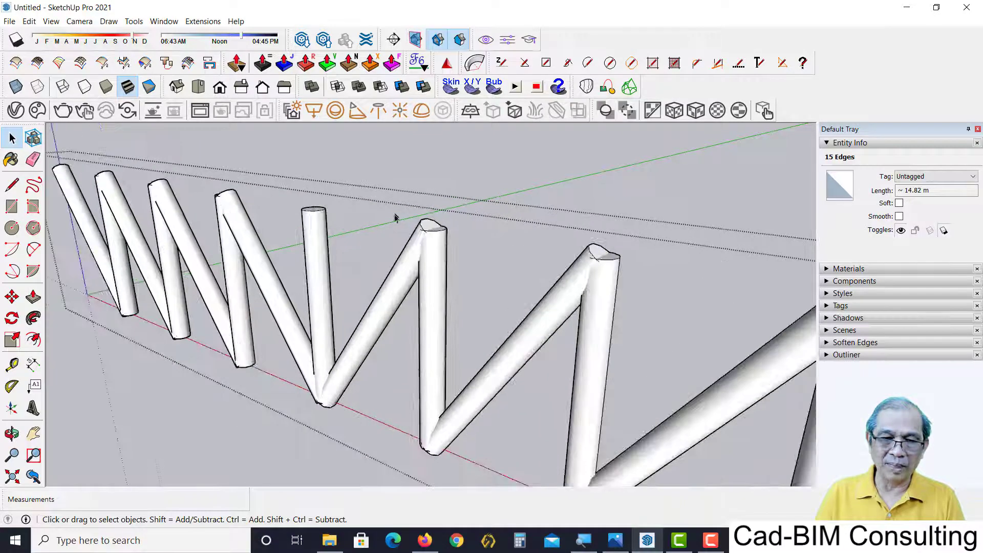
scroll(428, 225, down, 2)
scroll(427, 230, down, 2)
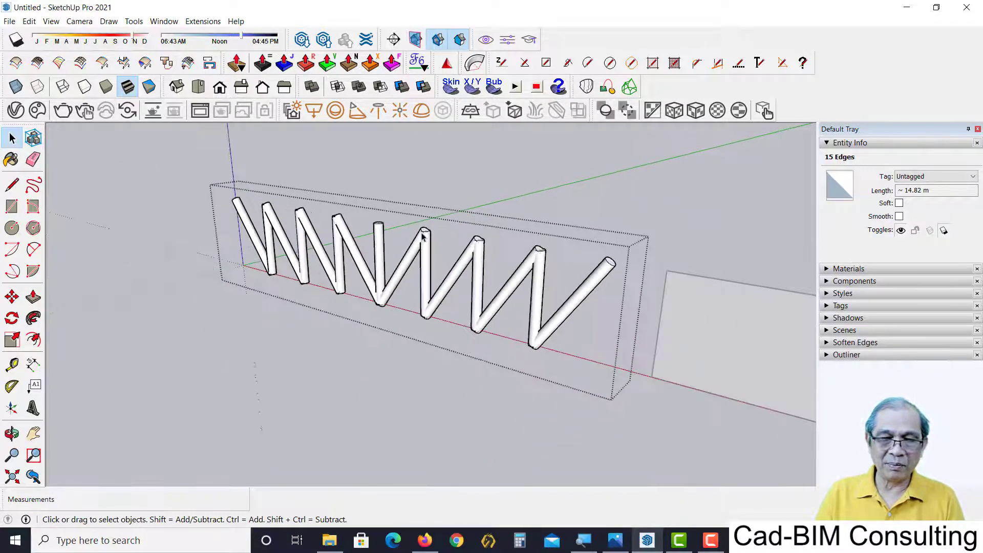
scroll(425, 238, down, 1)
Inspect the zigzag tubes, then undo them so only the 15 zigzag lines remain
middle_drag(425, 273, 412, 295)
click(432, 259)
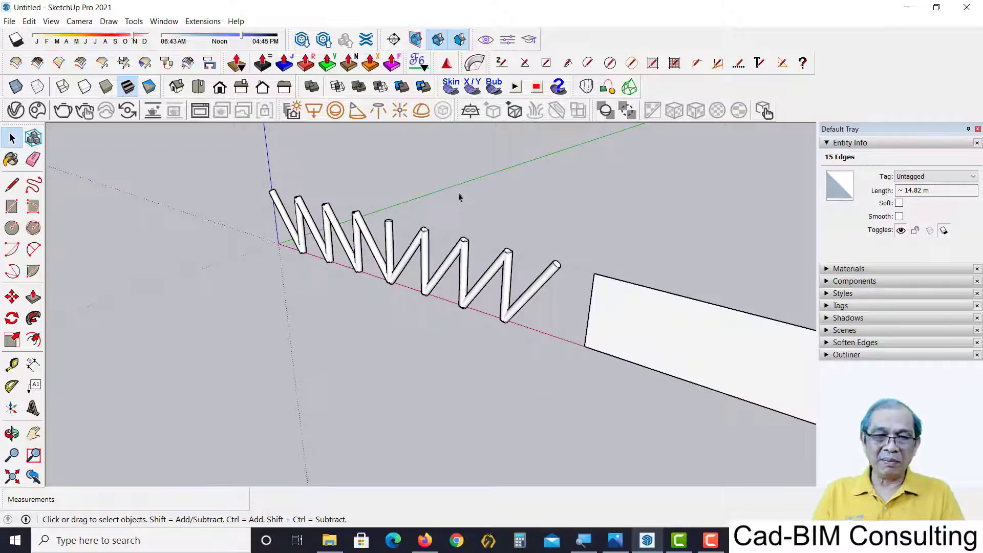
click(432, 245)
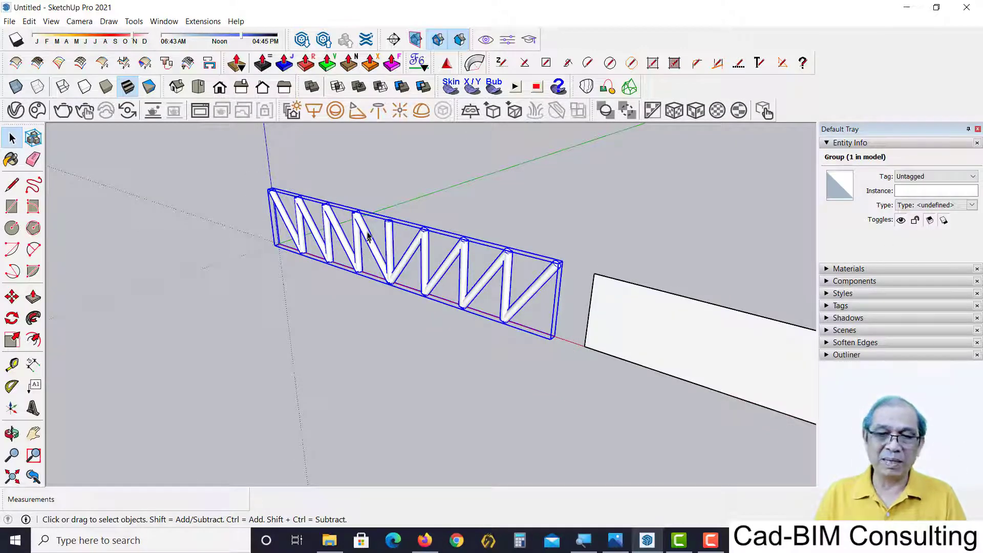
mouse_move(394, 205)
middle_down()
mouse_move(380, 208)
mouse_move(379, 226)
middle_up()
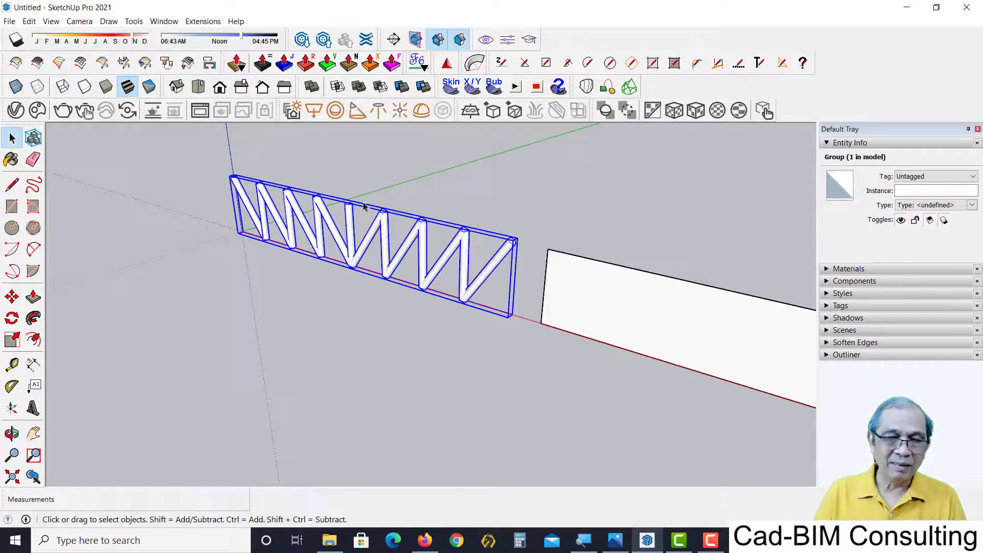
scroll(356, 220, up, 2)
key(ctrl+z)
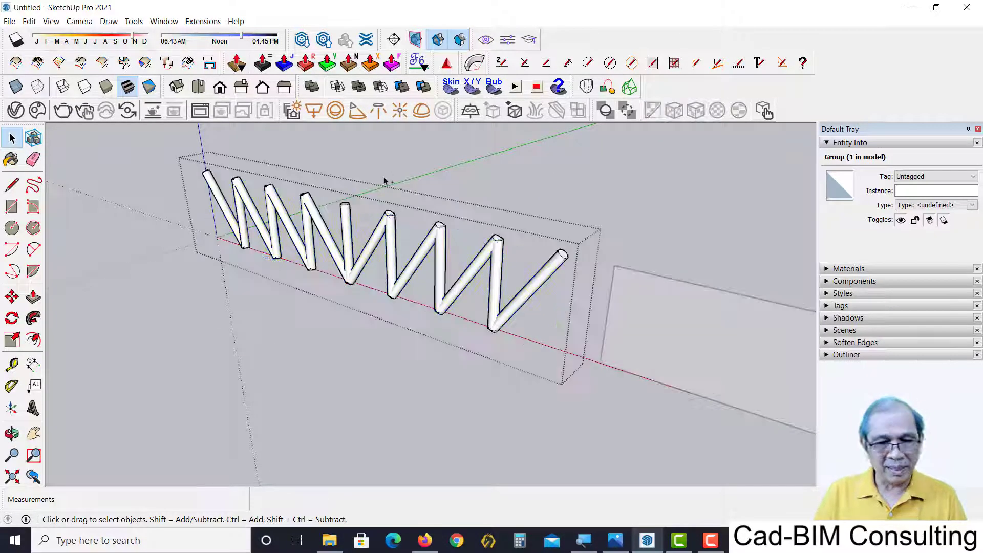
middle_drag(407, 183, 384, 212)
scroll(326, 231, up, 2)
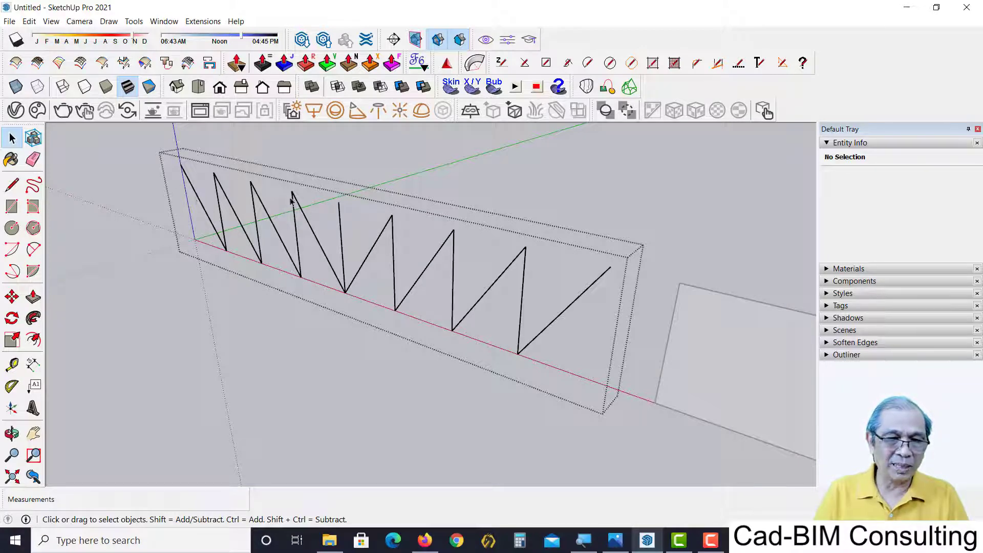
Select the truss group, break it into loose edges, and reopen it for editing
click(256, 217)
key(Escape)
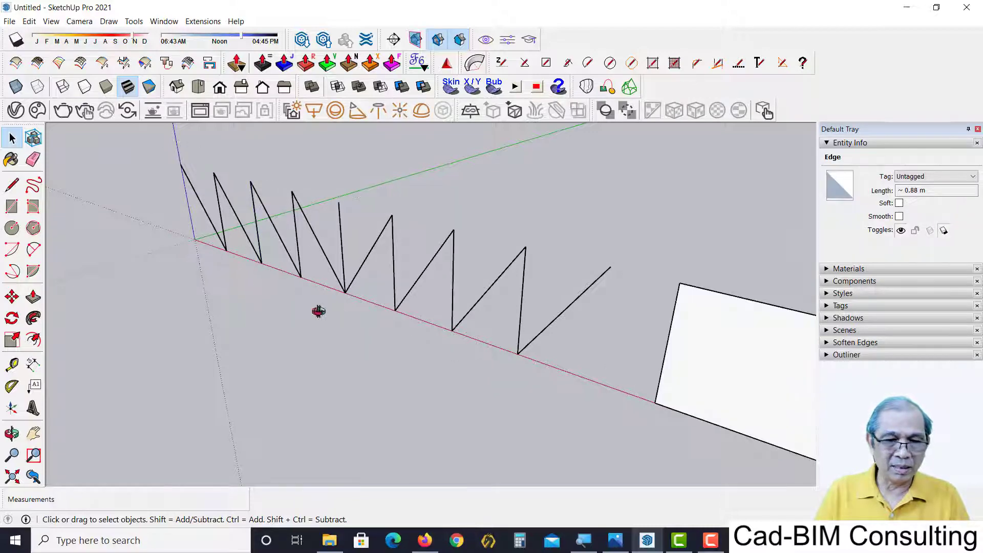
middle_drag(318, 309, 424, 287)
shift+middle_drag(367, 307, 411, 278)
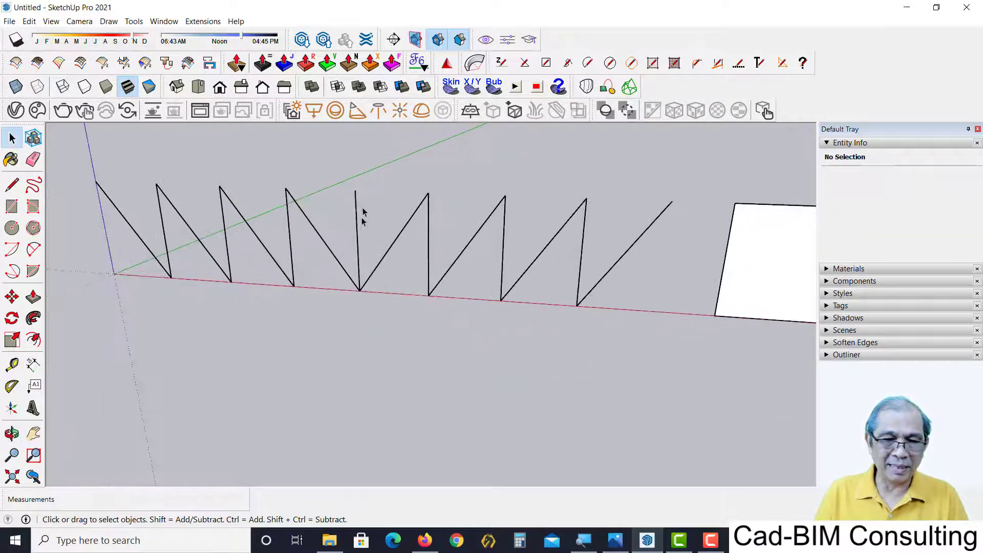
drag(292, 267, 98, 314)
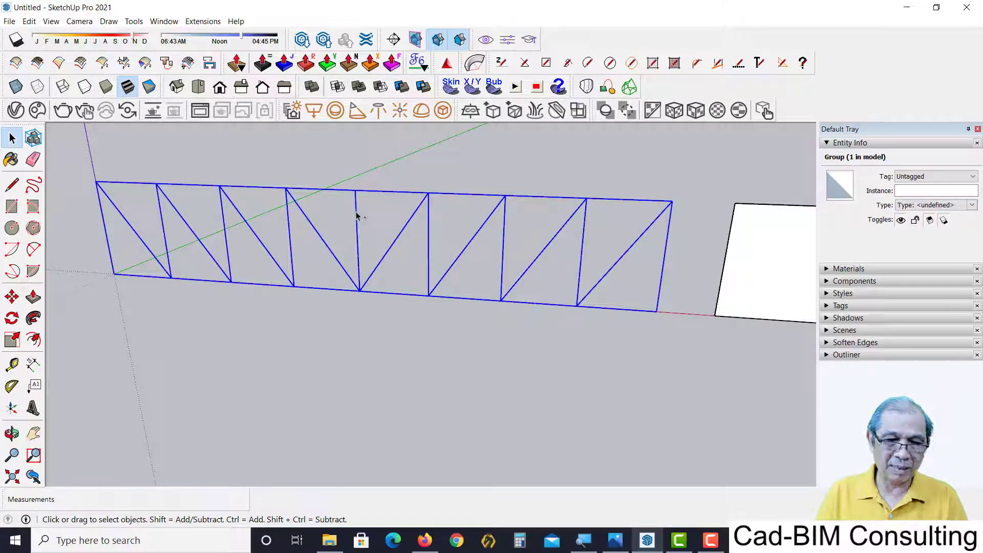
key(ctrl+z)
mouse_move(366, 255)
middle_down()
mouse_move(307, 303)
mouse_move(388, 256)
middle_up()
double_click(389, 265)
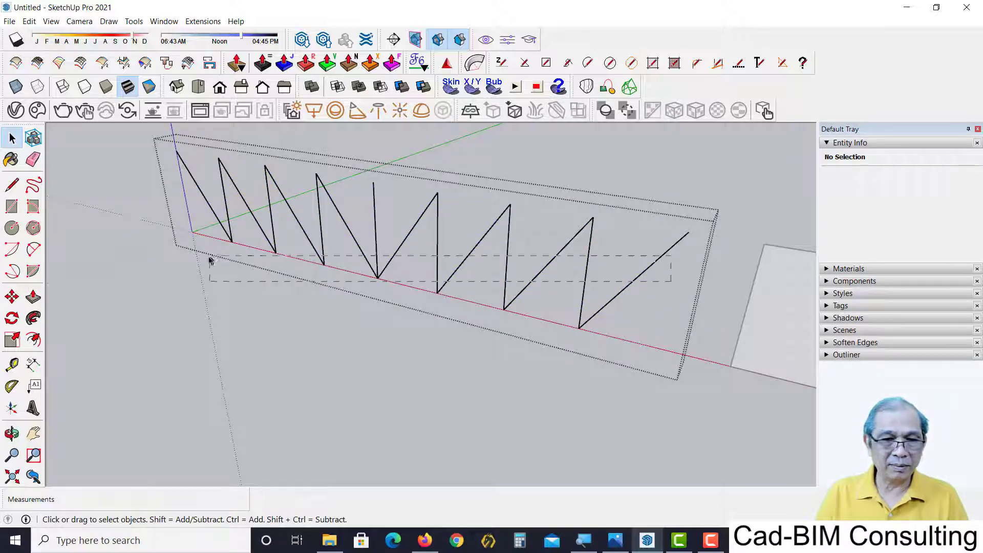
Weld the zigzag web edges, excluding the middle vertical, into one 14-segment curve
drag(670, 281, 113, 205)
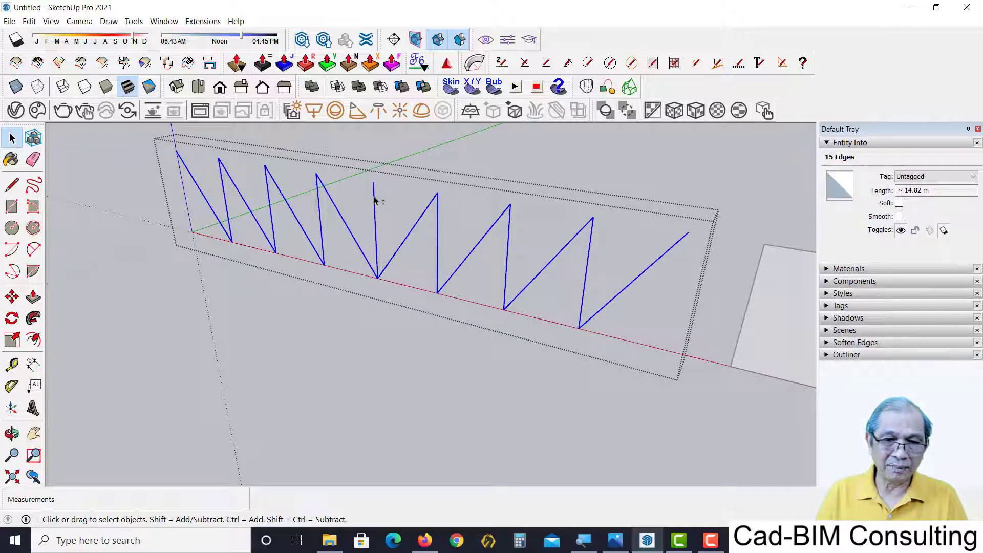
shift+click(374, 200)
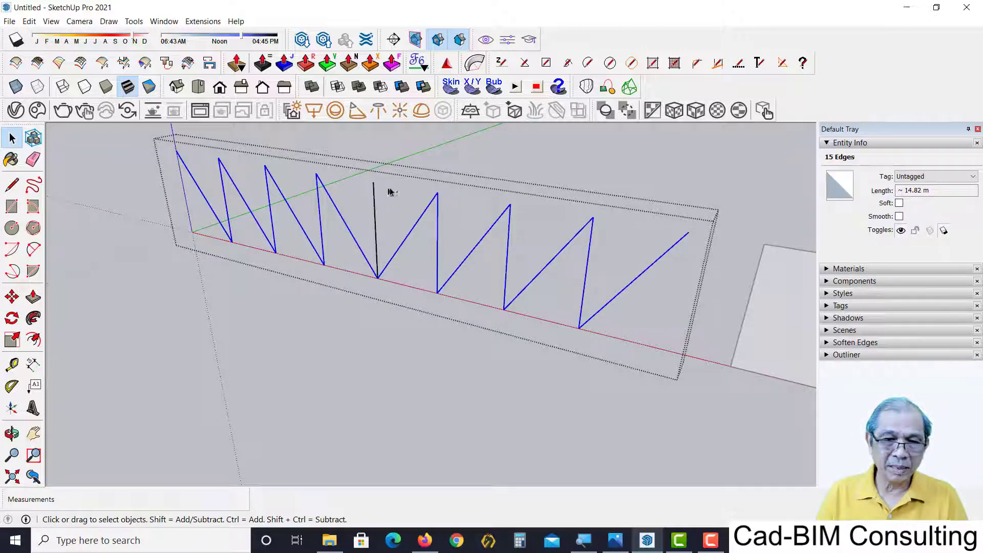
right_click(332, 206)
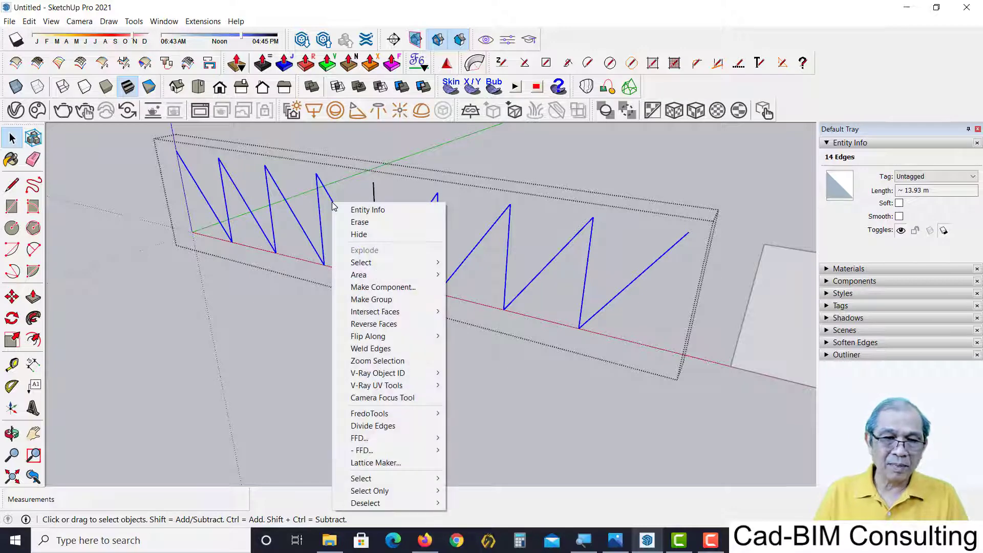
click(393, 349)
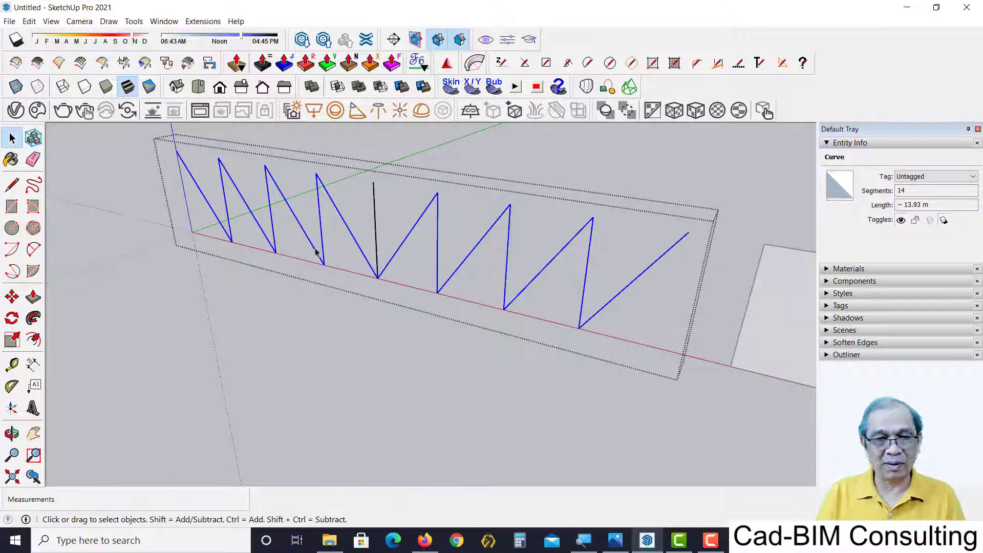
Put the welded zigzag curve into its own group and select it inside
click(347, 317)
middle_drag(347, 320, 347, 249)
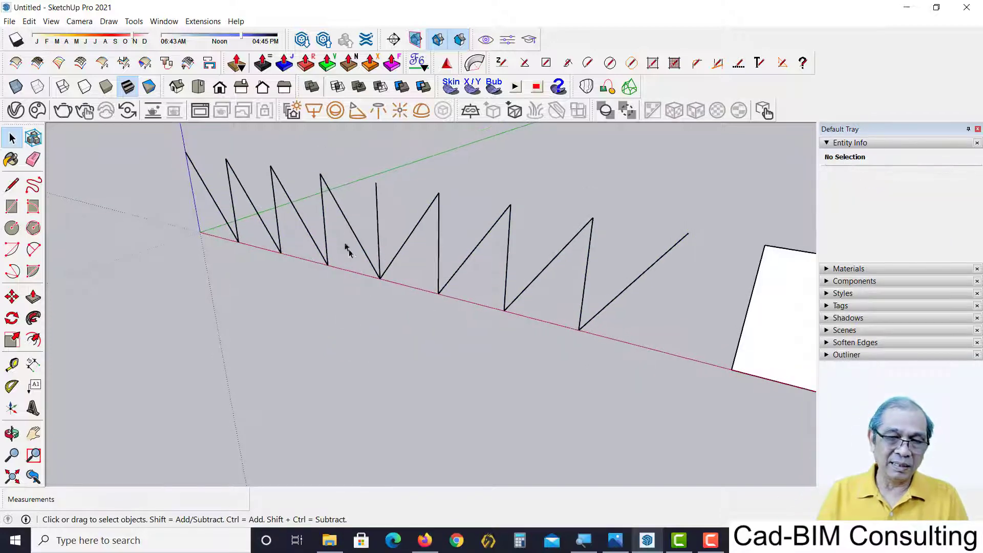
click(337, 210)
key(ctrl+g)
double_click(338, 210)
click(337, 206)
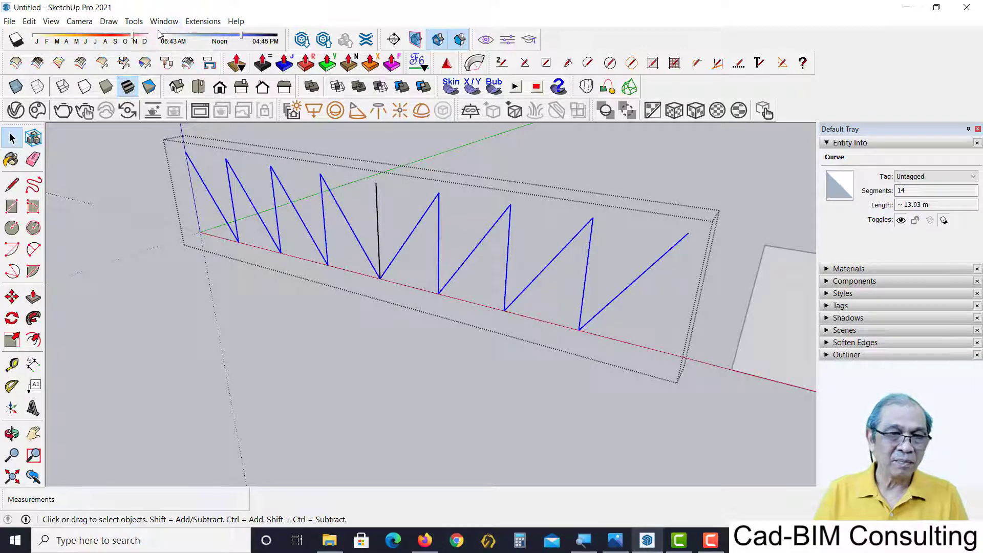
Convert the welded zigzag curve into 14 tubes of 0.10 m diameter, then orbit to inspect them
click(134, 21)
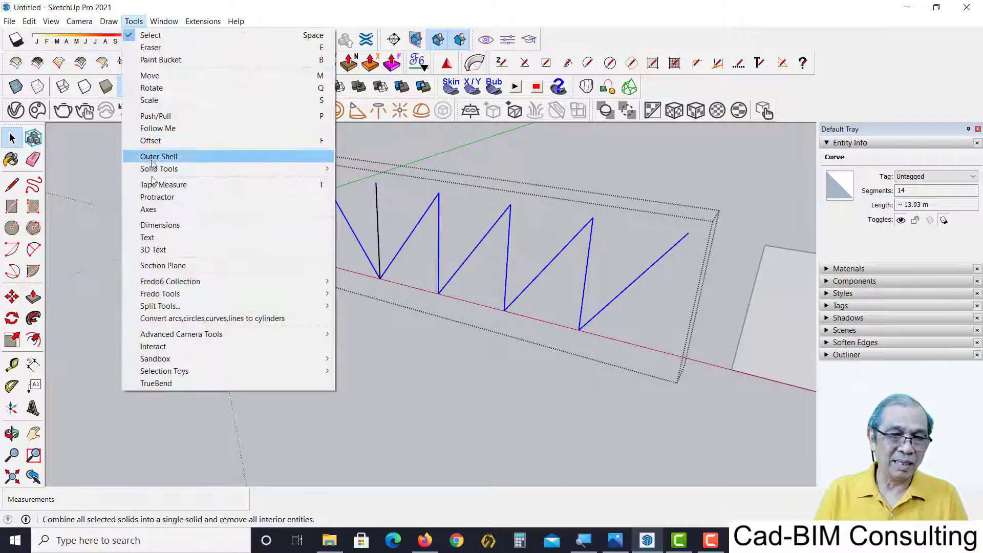
click(178, 318)
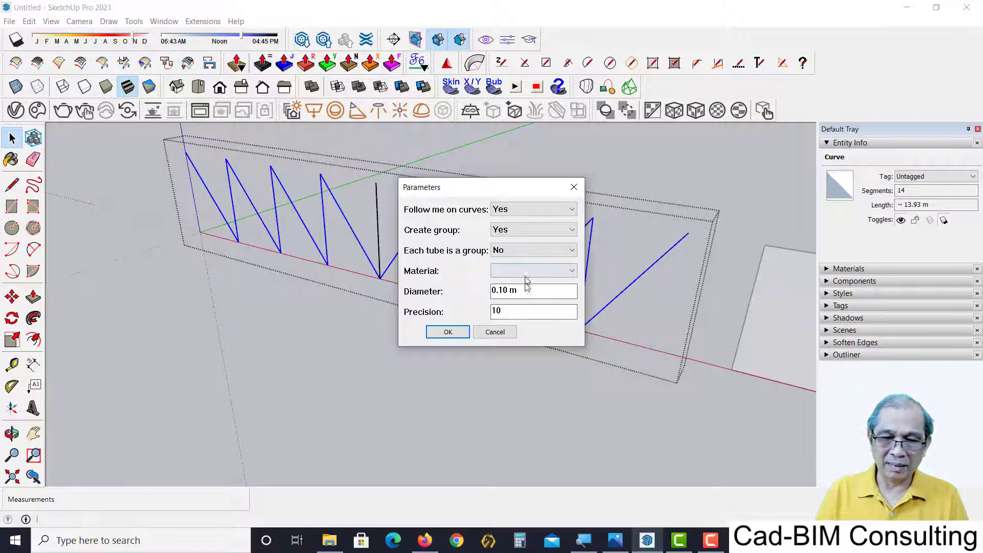
click(445, 333)
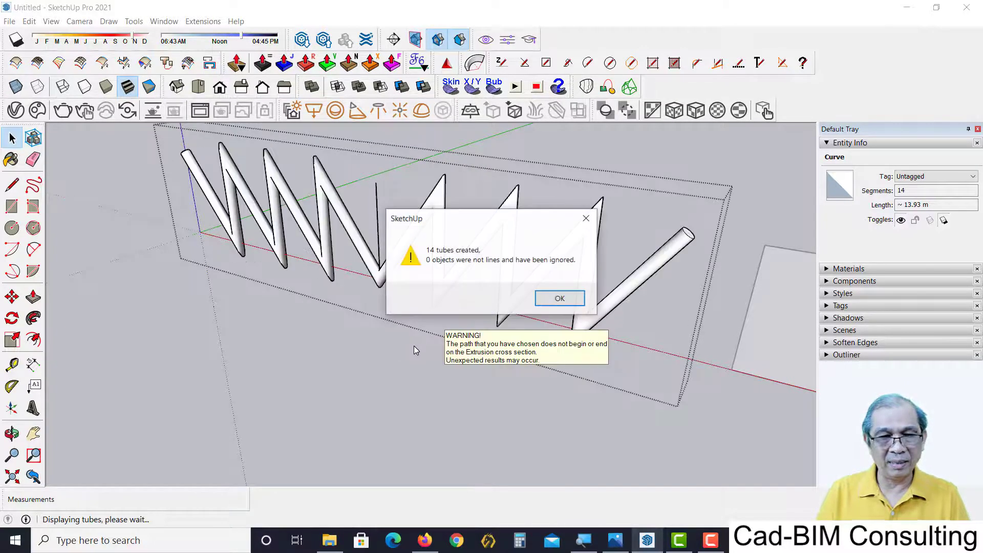
click(549, 302)
mouse_move(373, 313)
middle_down()
mouse_move(305, 314)
mouse_move(388, 265)
middle_up()
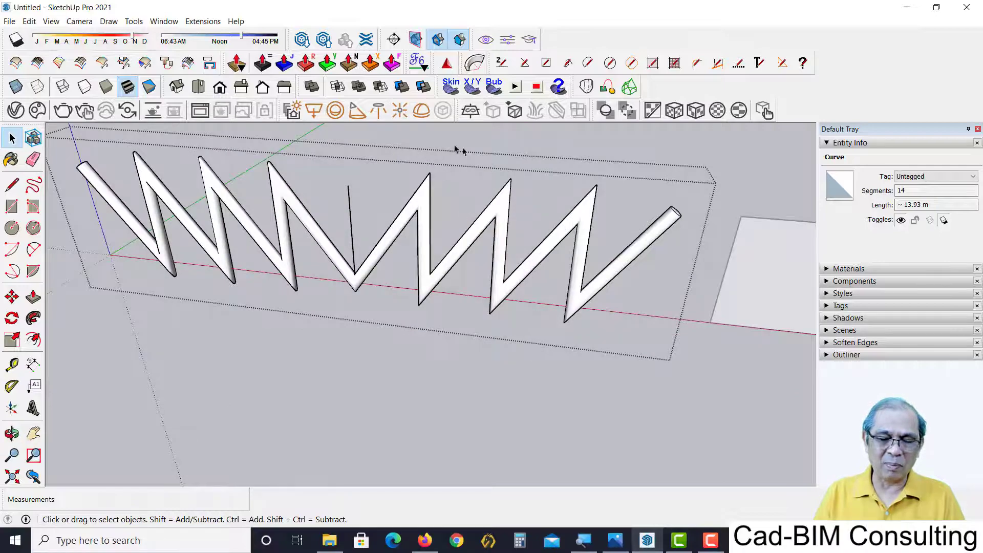
mouse_move(455, 149)
middle_down()
mouse_move(402, 298)
mouse_move(527, 333)
mouse_move(297, 408)
mouse_move(225, 272)
mouse_move(329, 302)
mouse_move(248, 299)
mouse_move(415, 283)
mouse_move(390, 347)
mouse_move(313, 274)
mouse_move(376, 267)
middle_up()
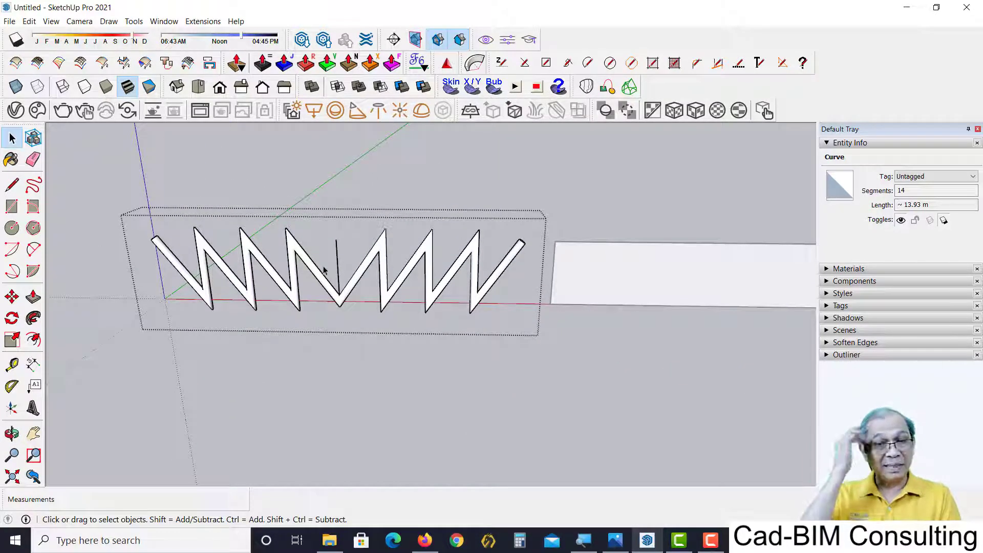
middle_drag(316, 273, 317, 266)
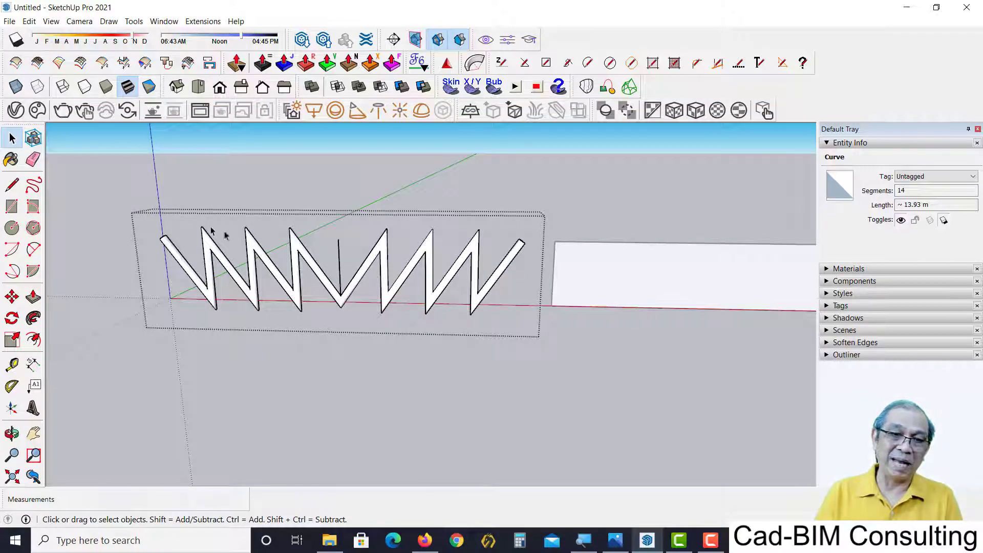
Undo the zigzag tubes, leaving the bare zigzag curve
middle_drag(364, 292, 273, 350)
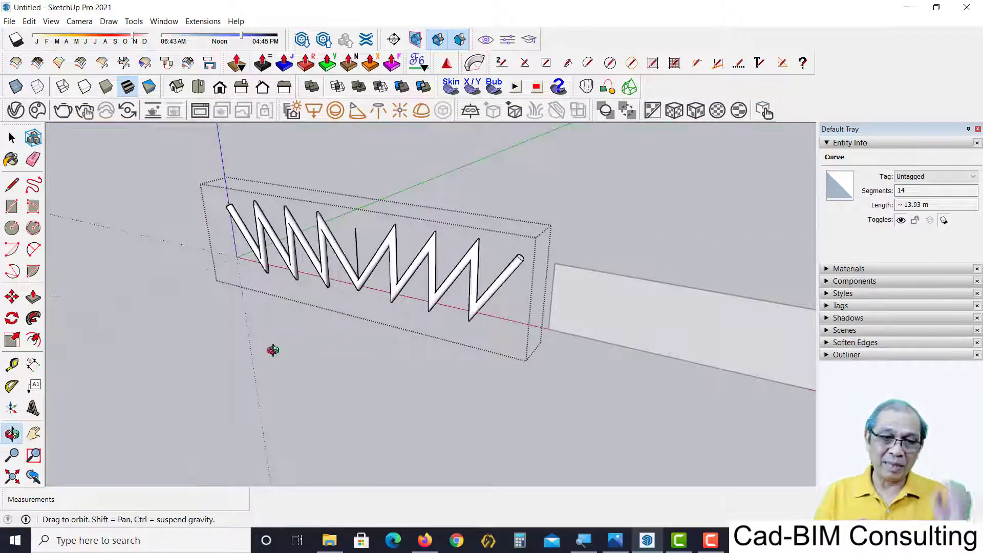
key(ctrl+z)
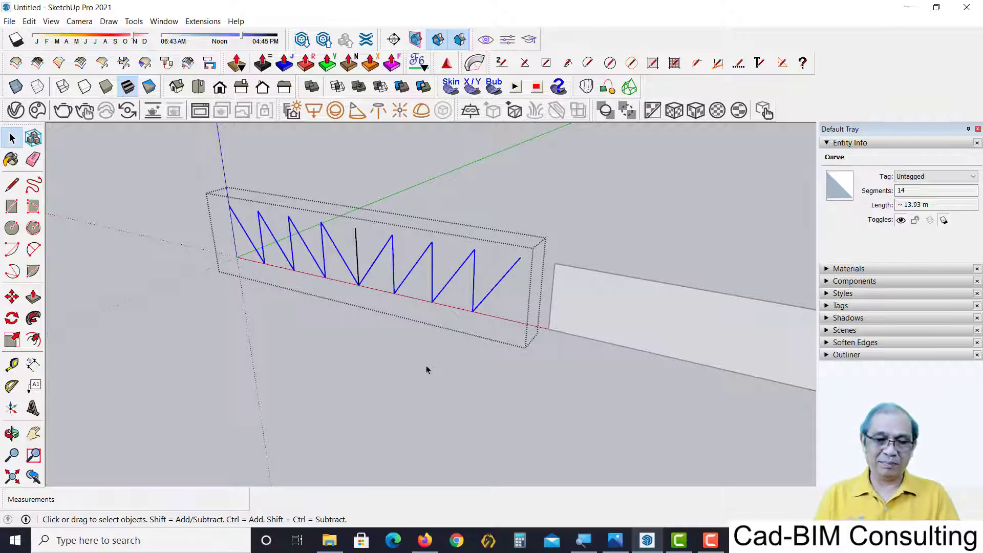
mouse_move(426, 364)
middle_down()
mouse_move(445, 344)
mouse_move(339, 251)
middle_up()
scroll(340, 250, up, 3)
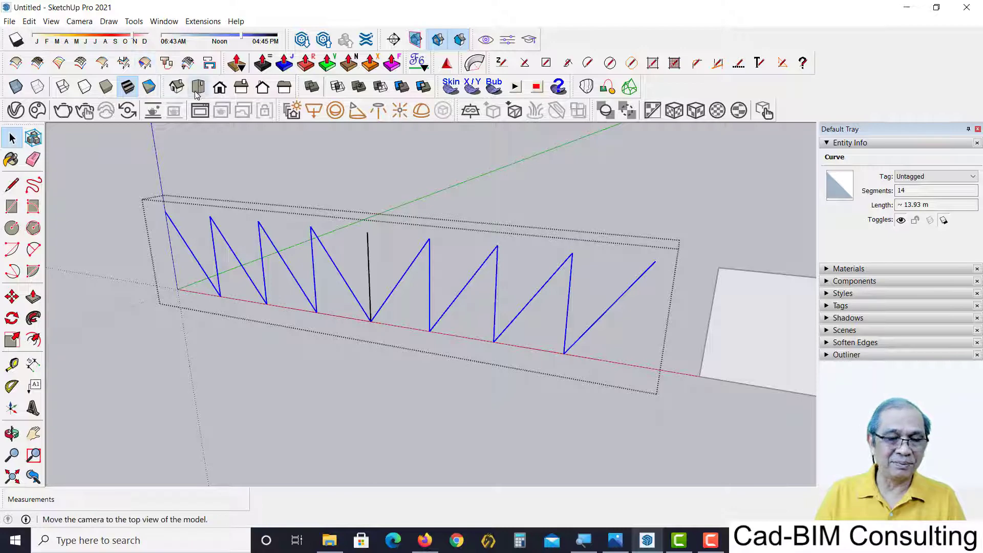
View the truss from the Front in parallel projection
click(219, 88)
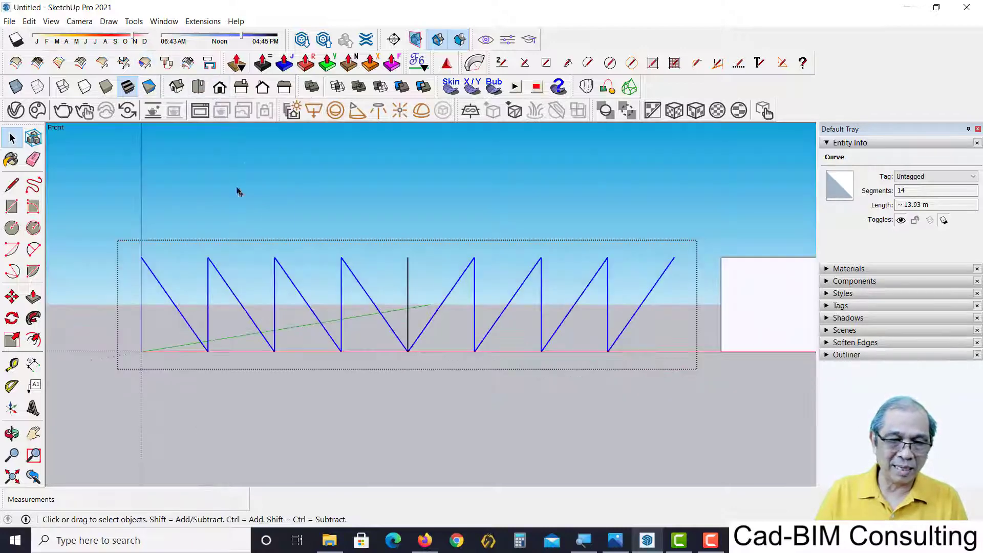
click(79, 21)
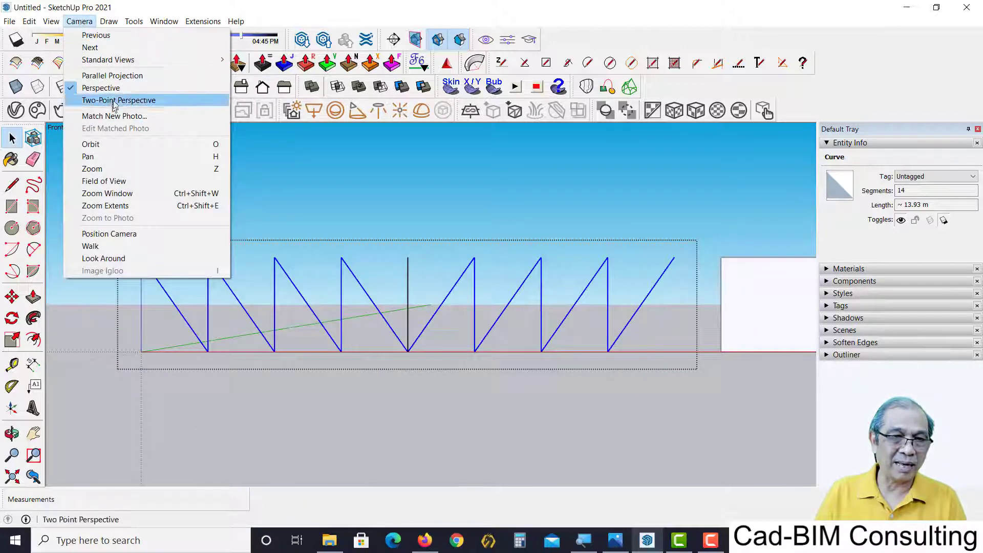
click(112, 75)
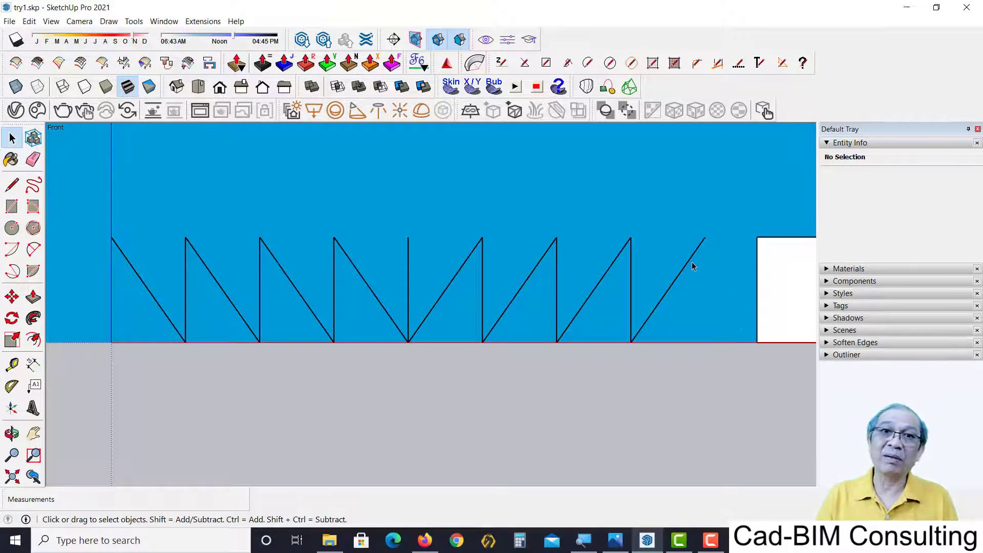
Scale the truss group 1.1 times along green about its centre, using the top-middle grip
click(276, 264)
key(s)
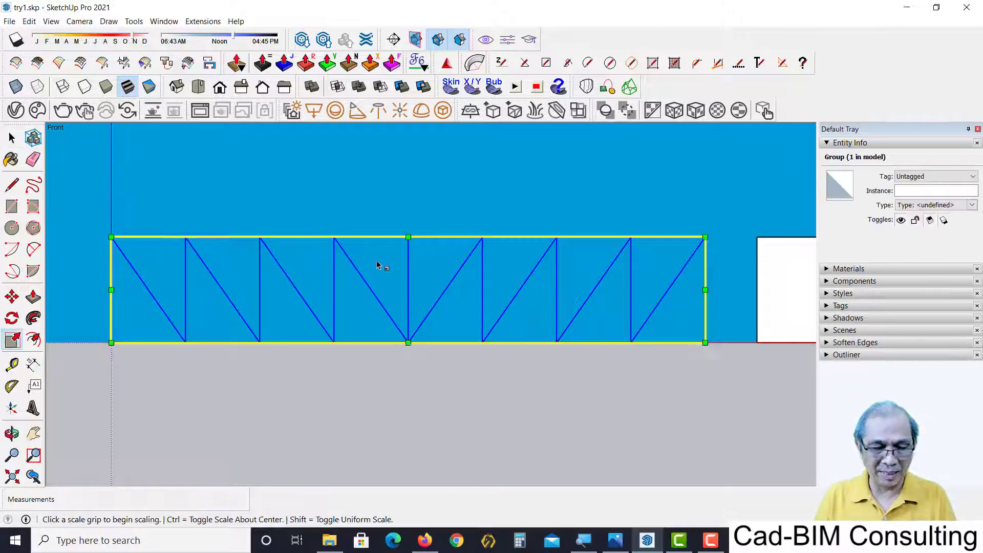
key(ctrl)
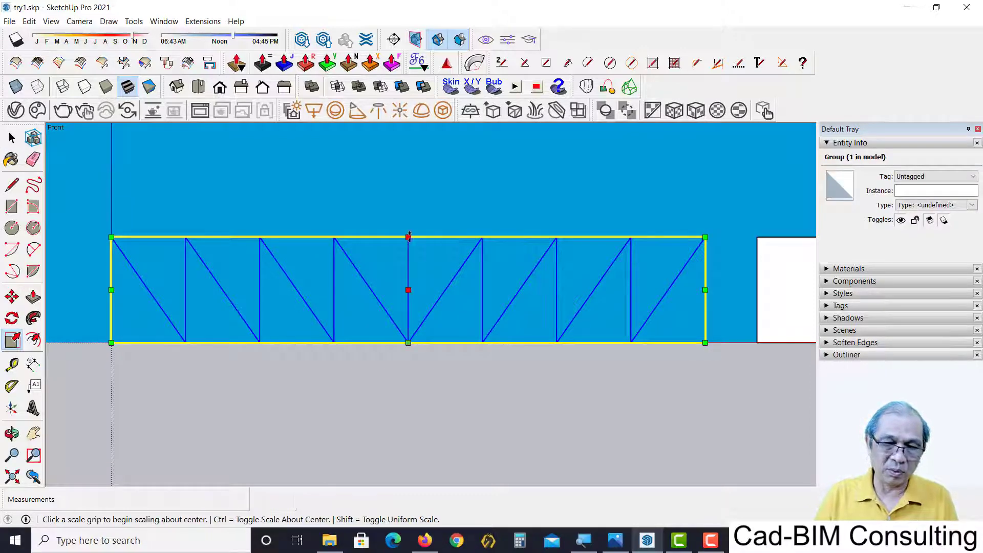
click(408, 236)
text(1.1)
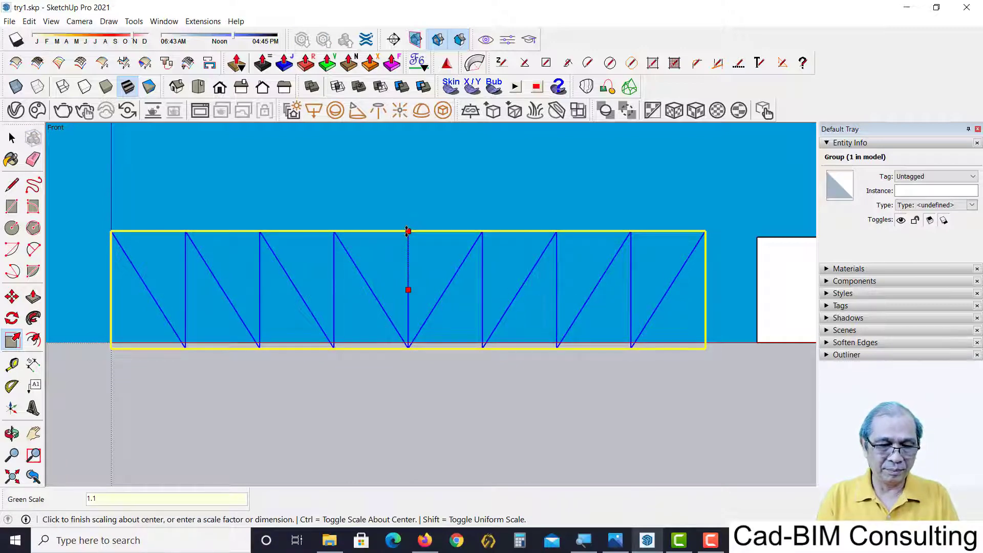
key(Return)
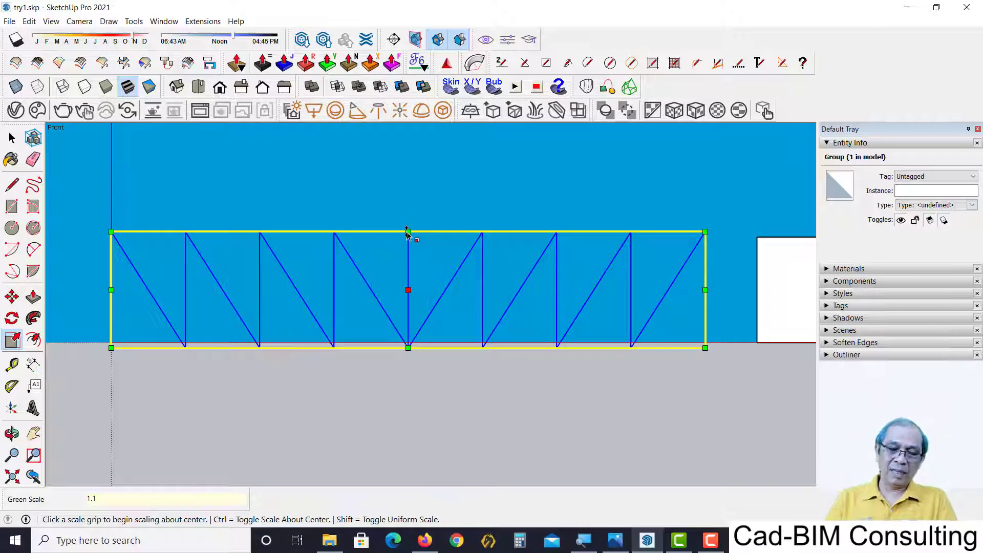
key(space)
click(405, 379)
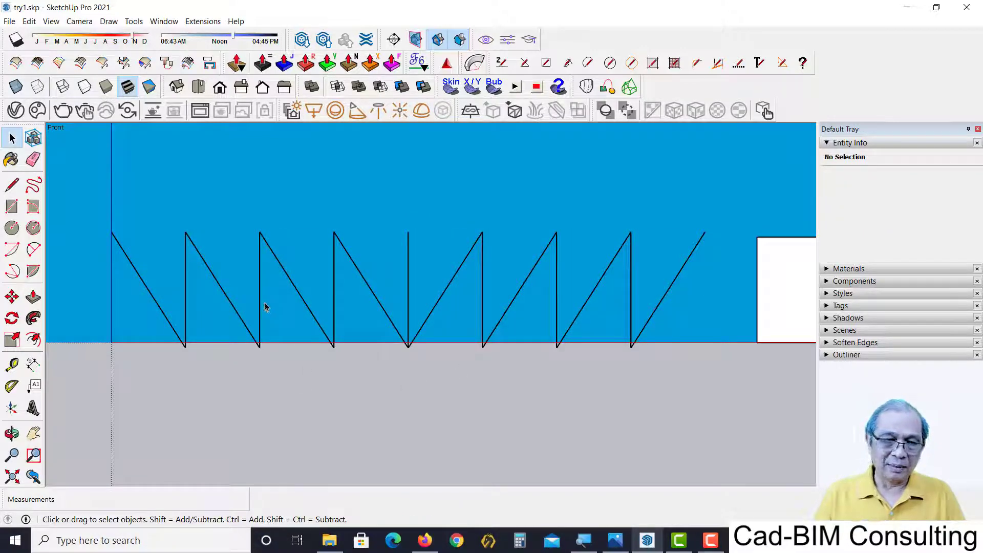
Inside the truss group, draw the top chord from the top-right corner to the left end
double_click(344, 251)
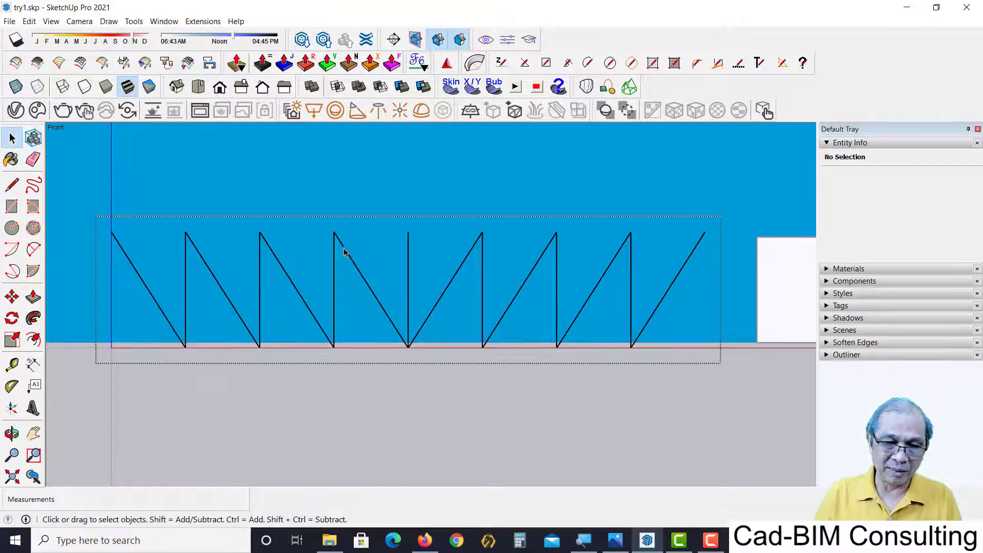
key(l)
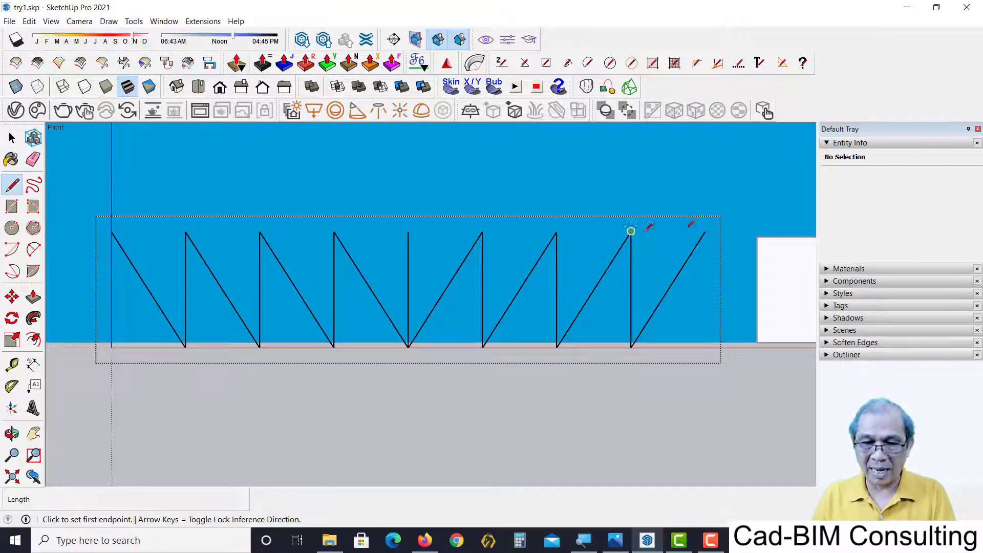
click(705, 231)
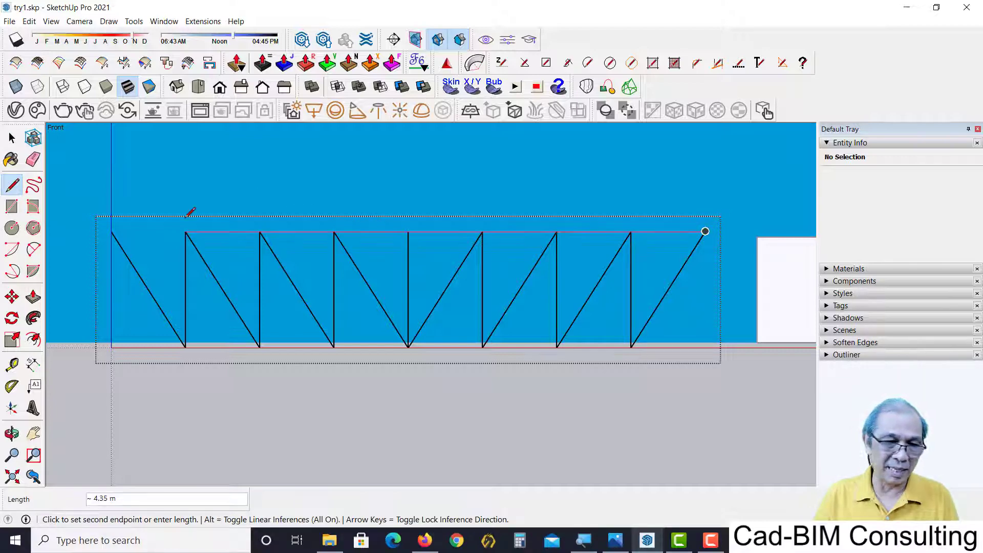
click(92, 230)
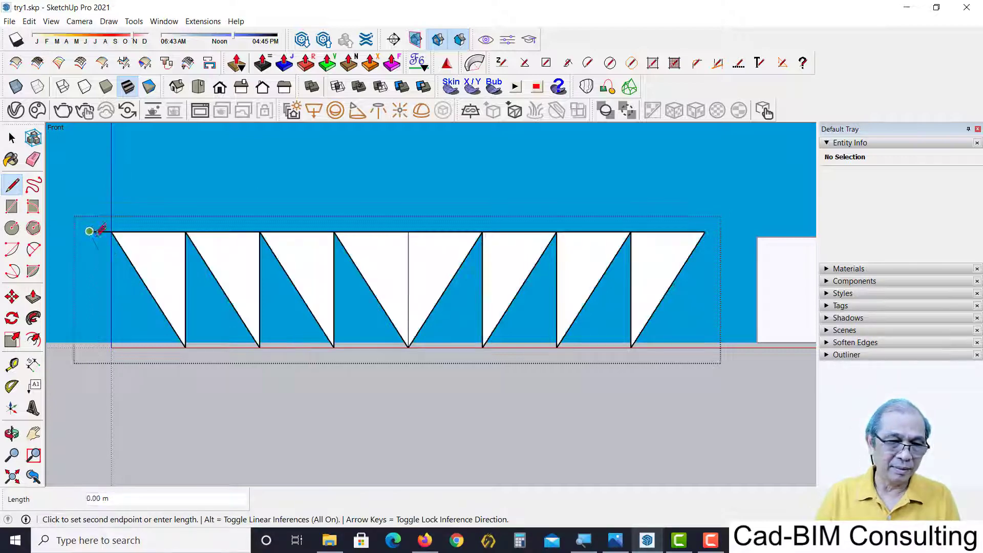
key(space)
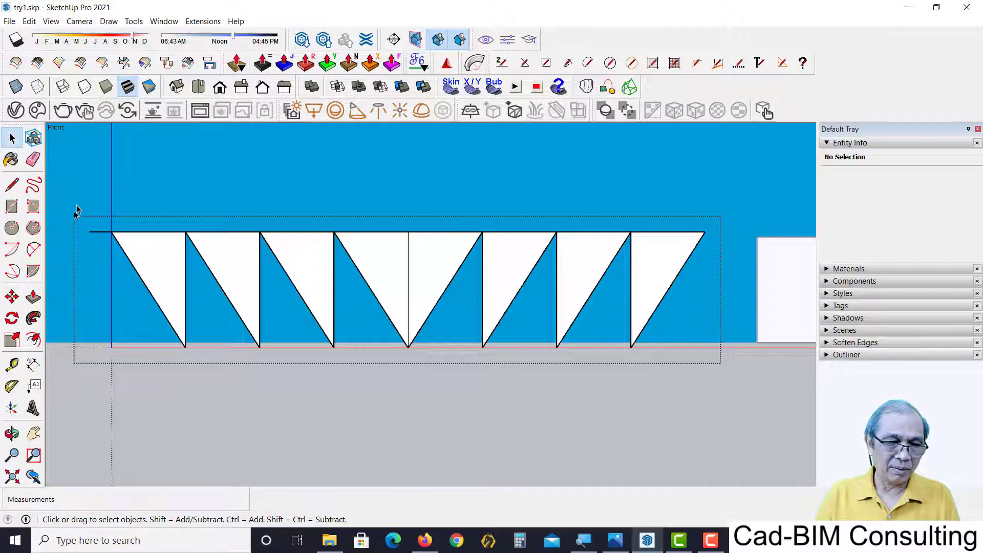
Select the top chord edges and start a move, then cancel it
drag(149, 241, 712, 239)
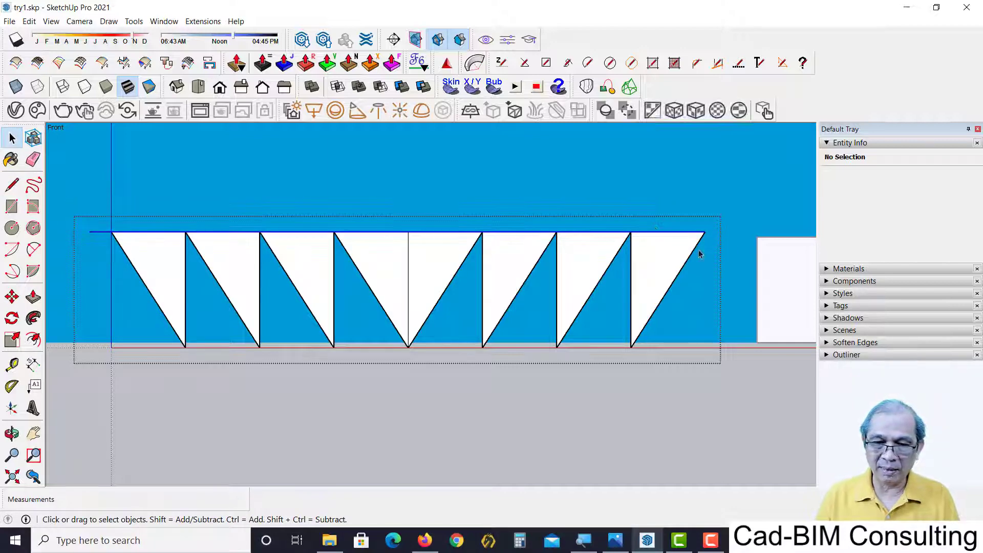
key(m)
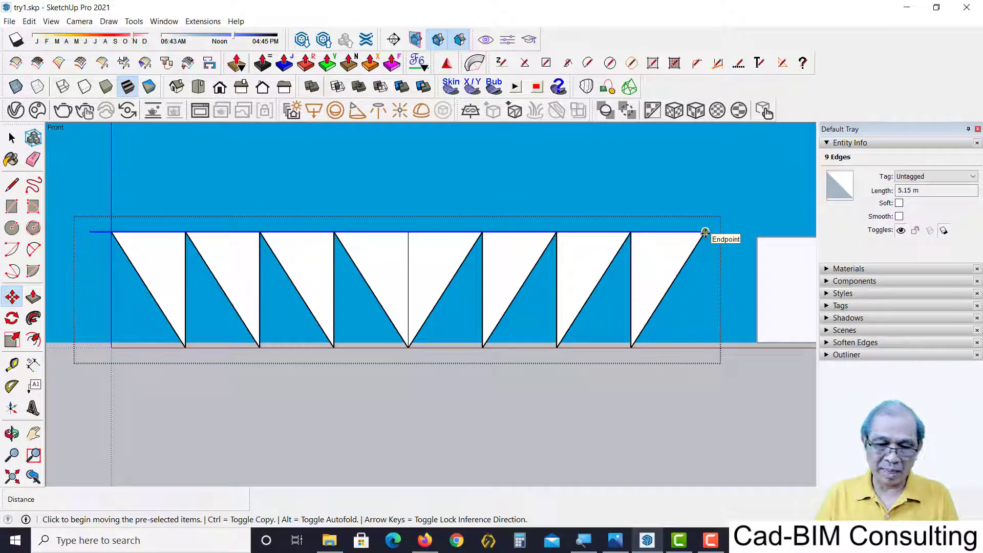
click(704, 232)
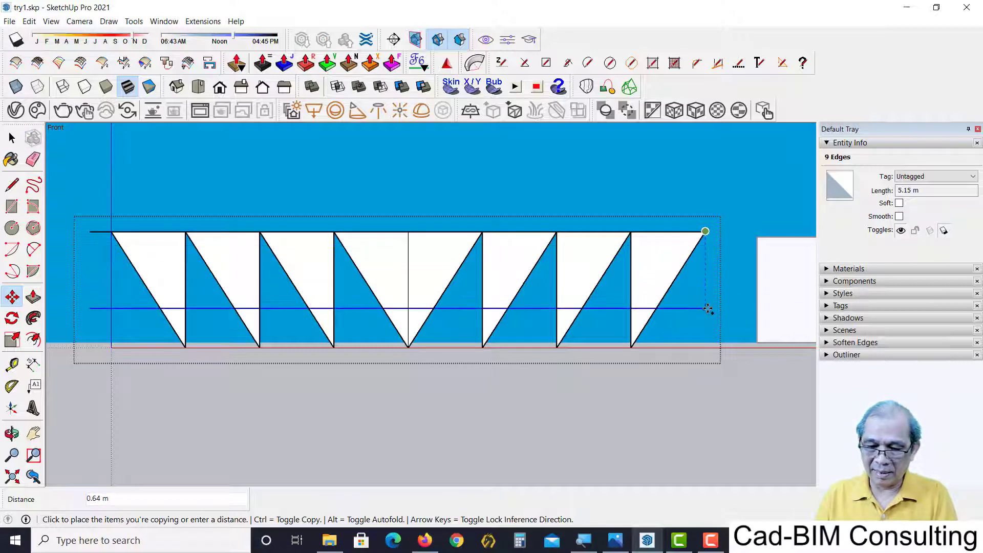
key(Escape)
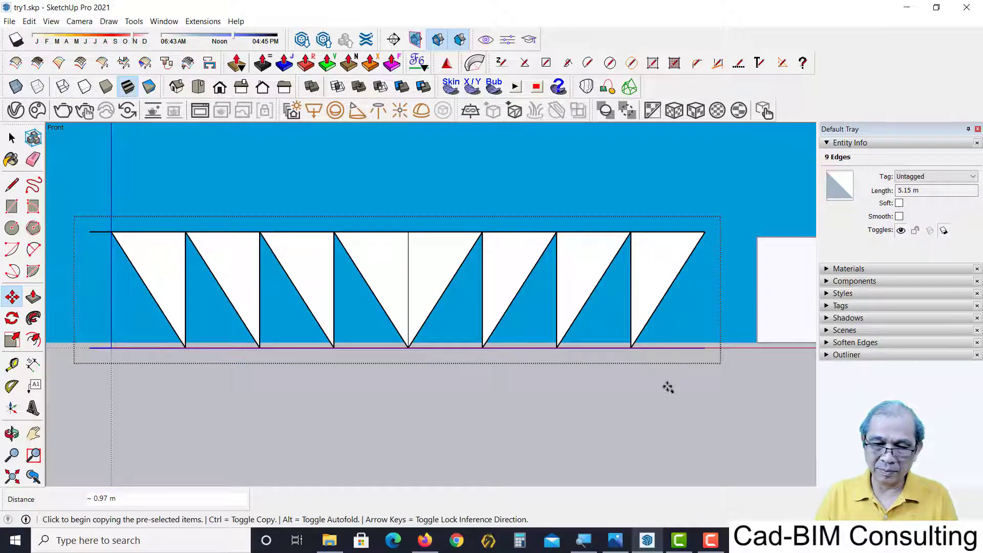
key(space)
click(683, 367)
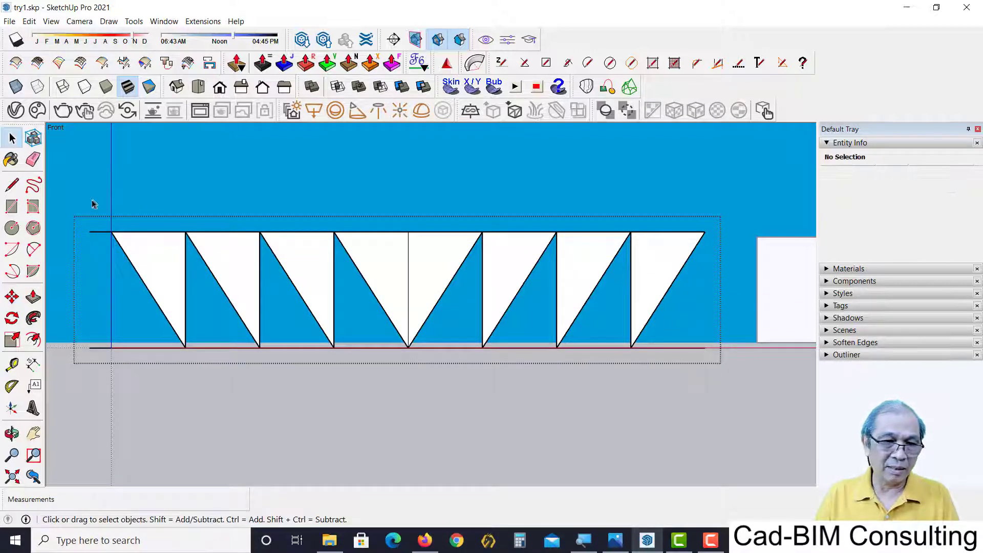
Copy the top chord 0.1 m downward
mouse_move(74, 217)
mouse_down()
mouse_move(726, 241)
mouse_move(693, 241)
mouse_move(703, 238)
mouse_up()
key(m)
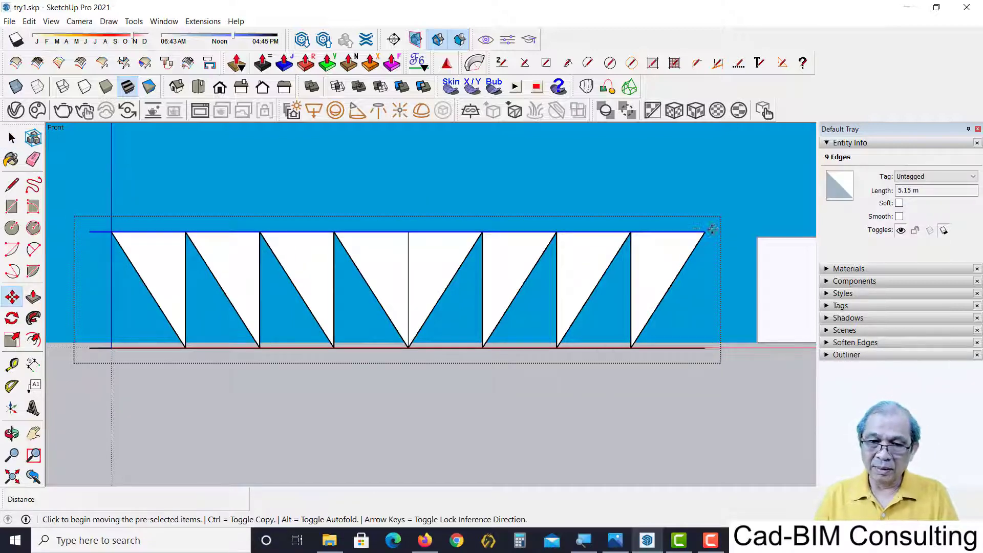
key(ctrl)
click(704, 232)
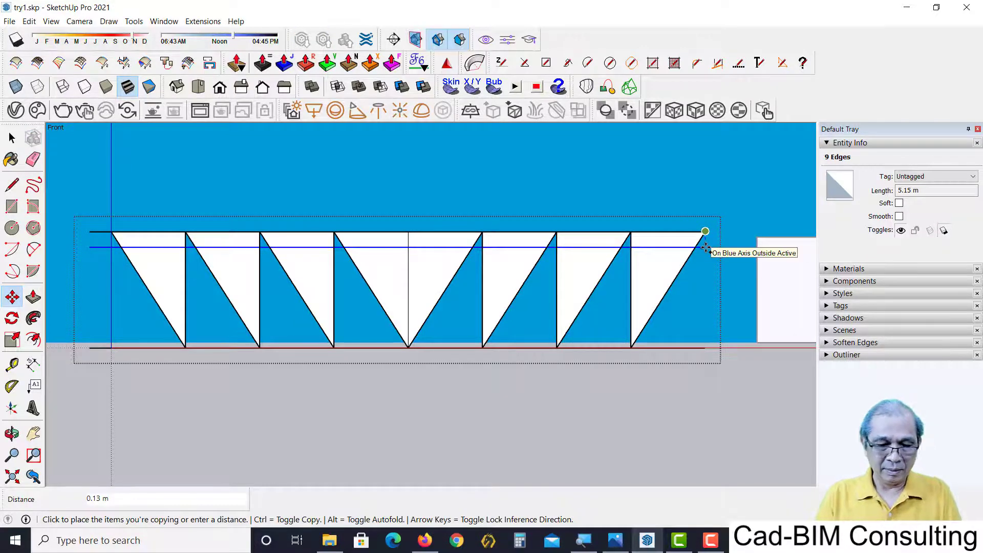
text(.1)
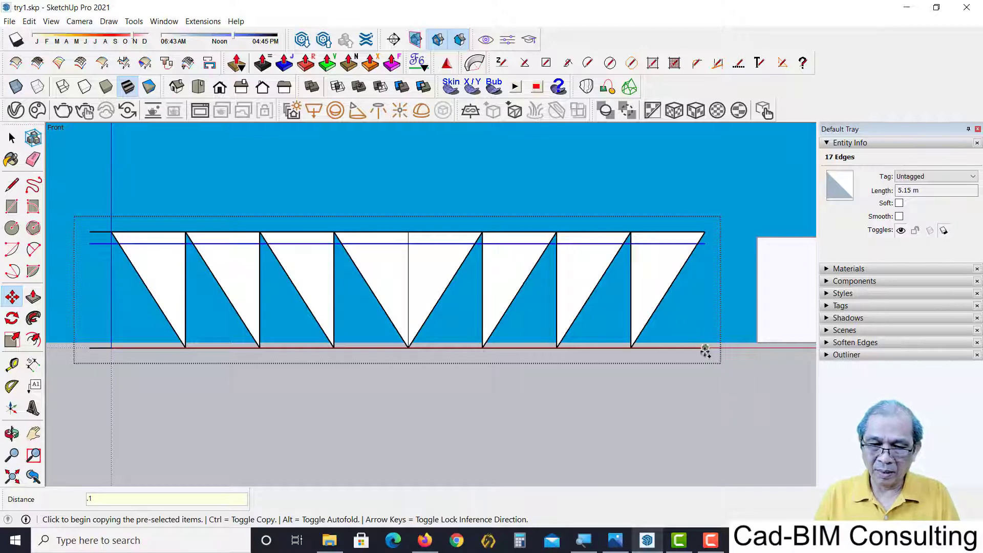
key(Return)
key(space)
click(660, 348)
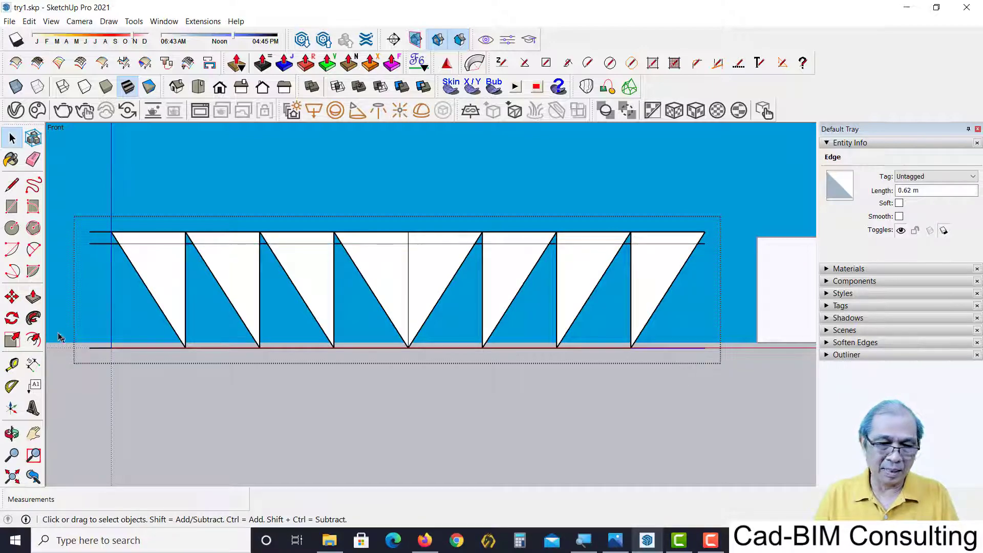
Copy the bottom chord 0.1 m upward
drag(64, 343, 718, 386)
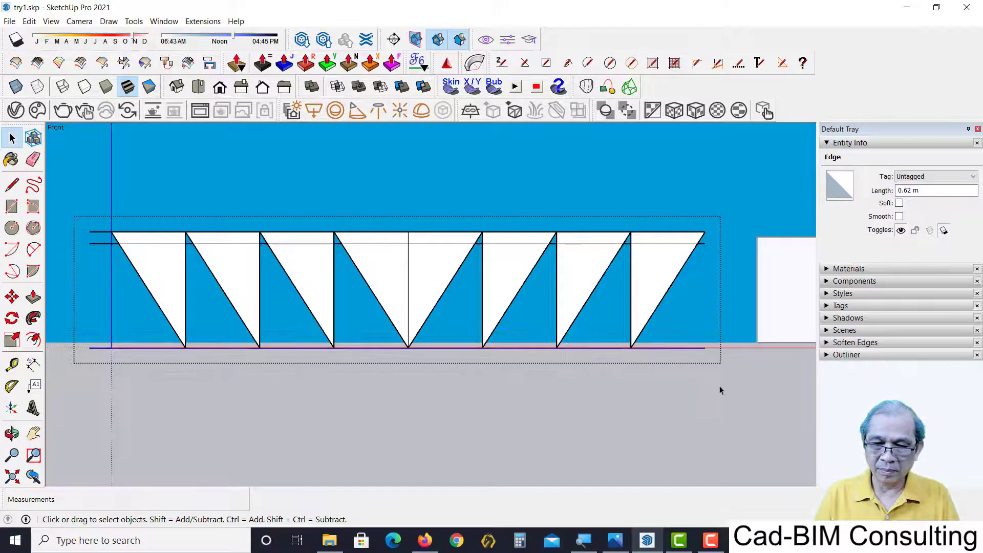
key(m)
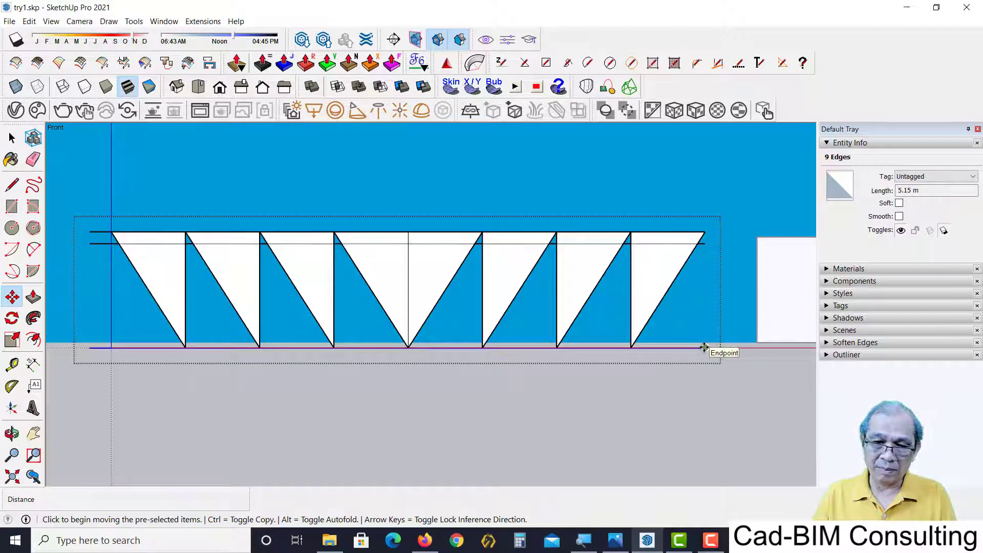
key(ctrl)
click(704, 348)
text(.1)
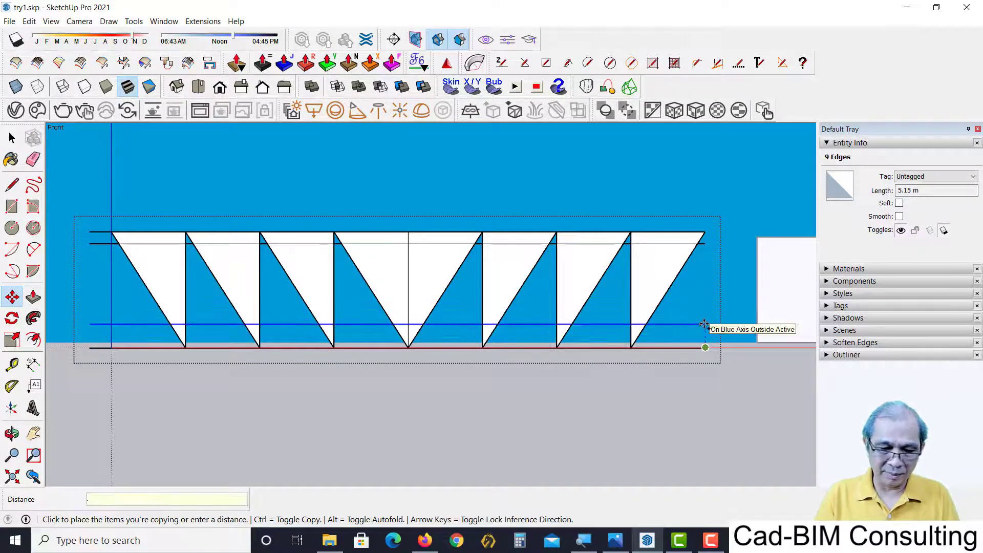
key(Return)
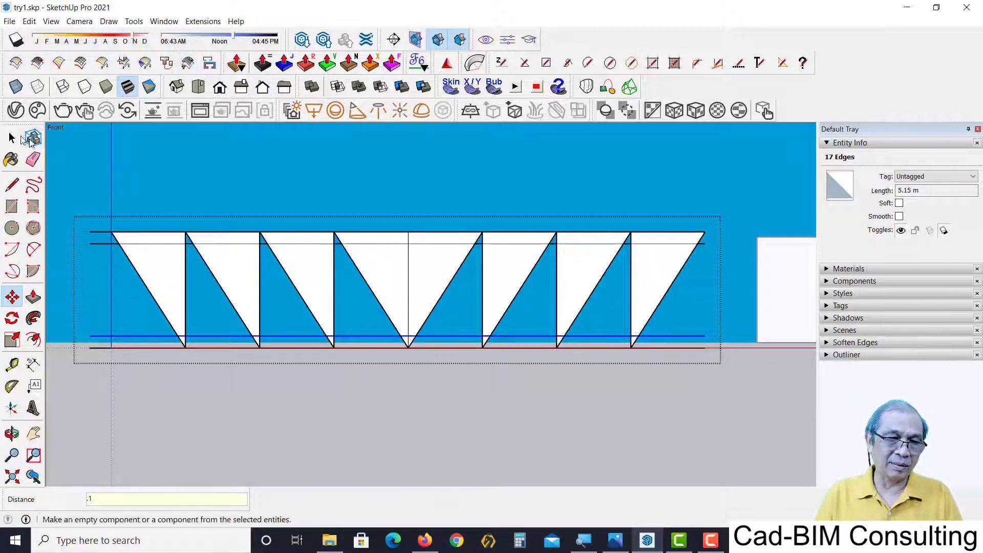
click(12, 137)
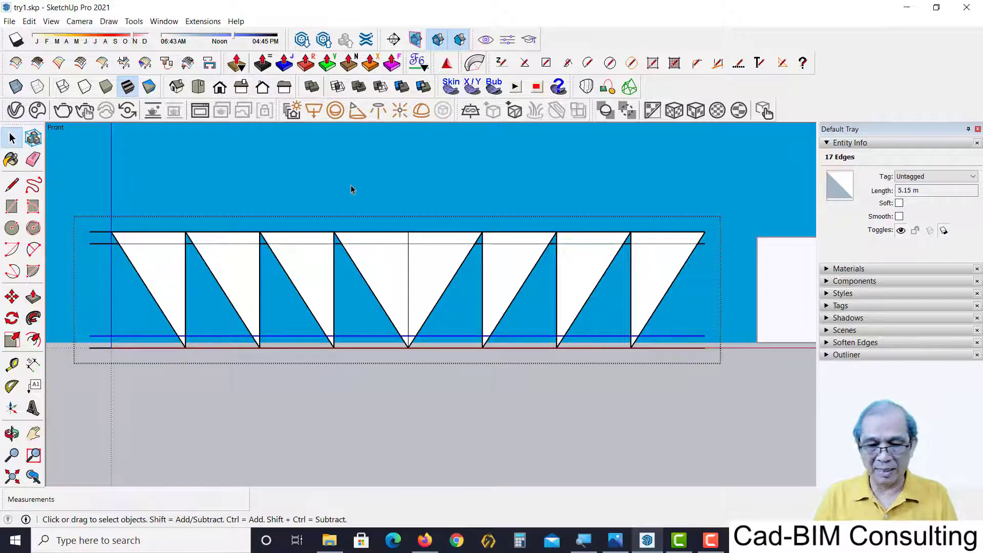
Trace new chord lines along both inner offset lines across the truss
key(l)
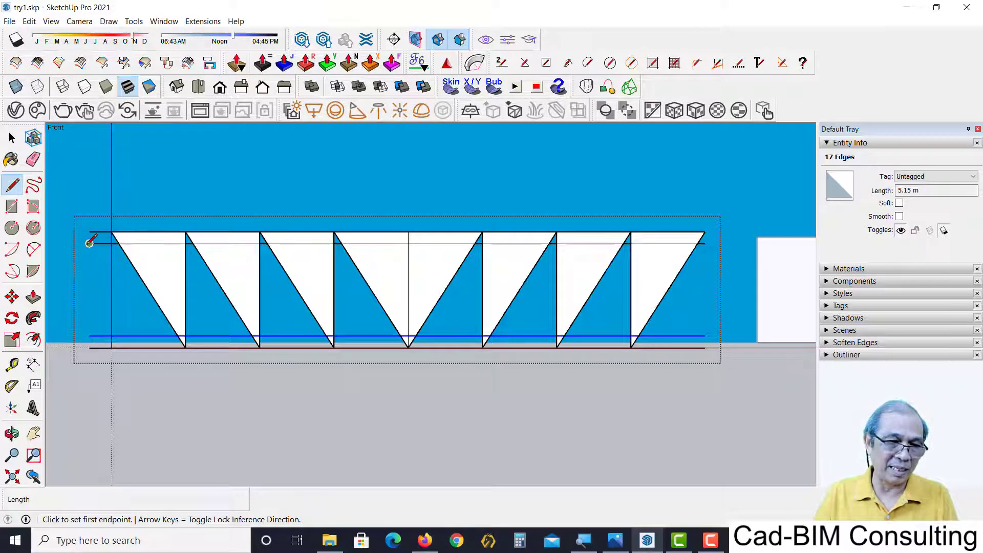
click(89, 242)
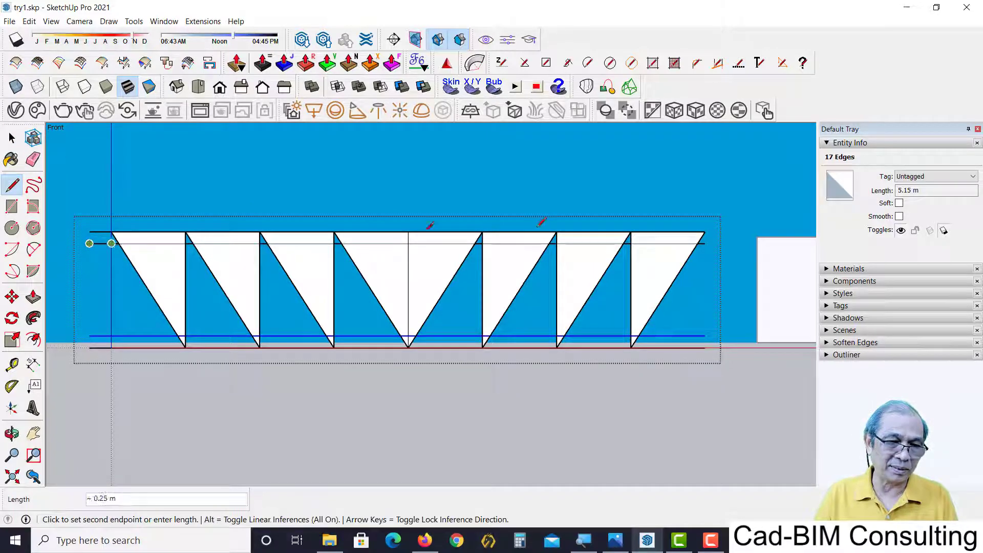
click(705, 243)
key(Escape)
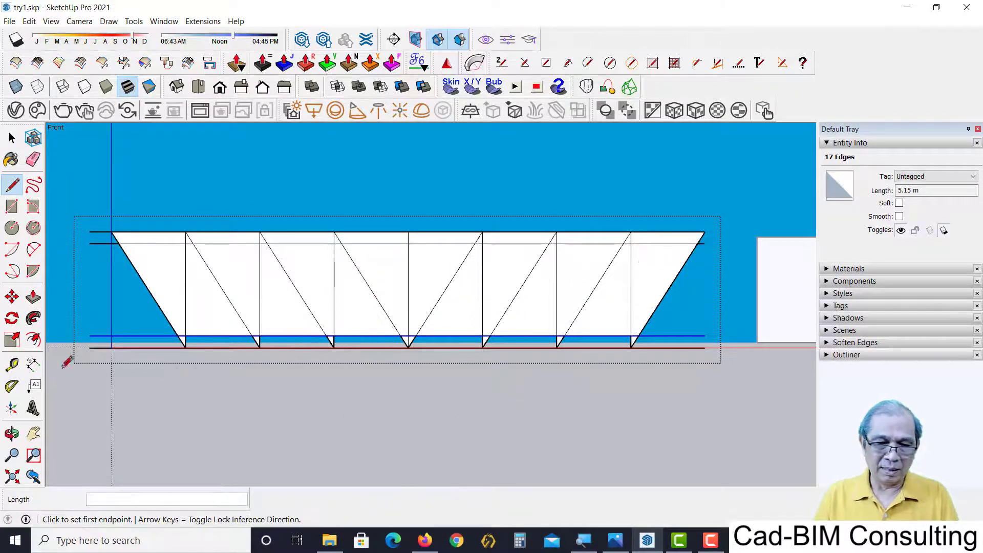
click(89, 335)
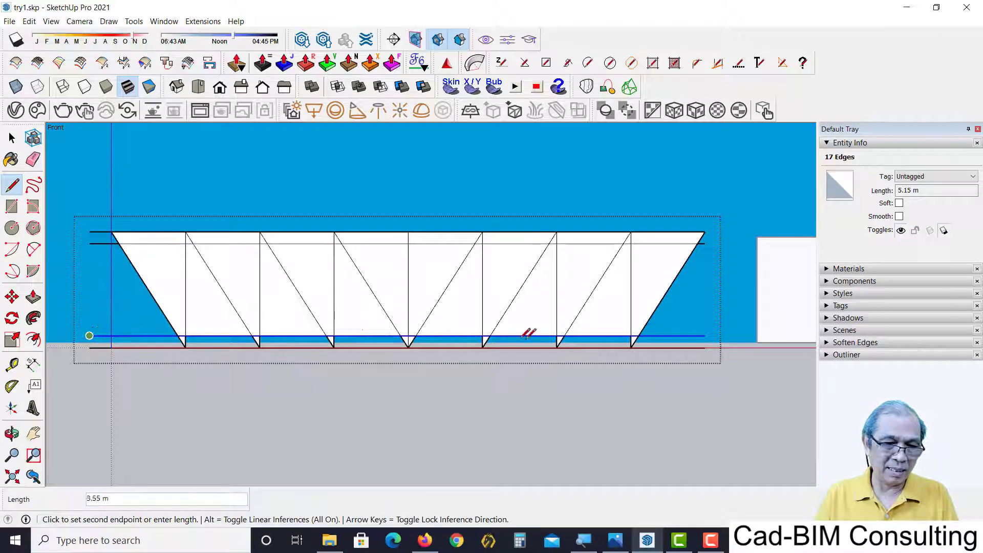
click(705, 336)
key(Escape)
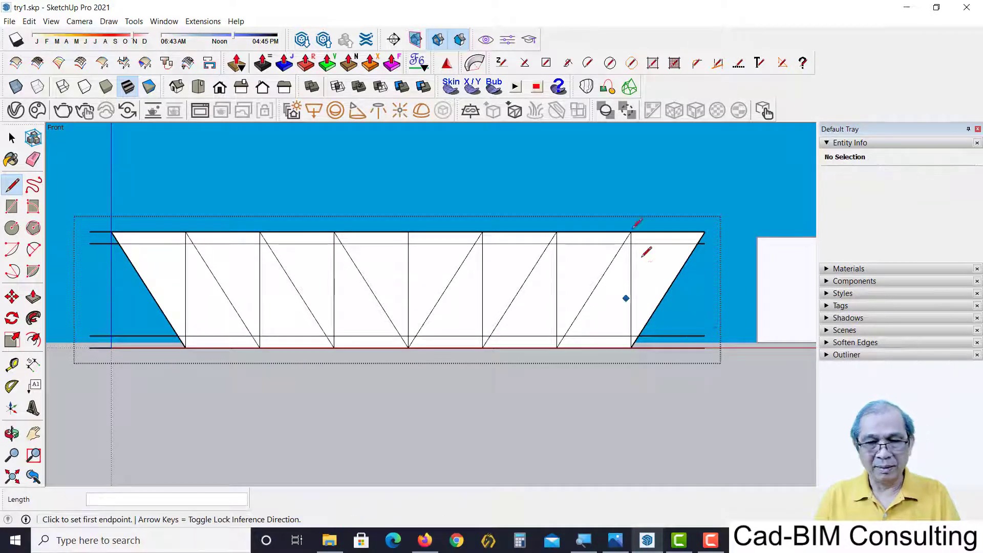
key(space)
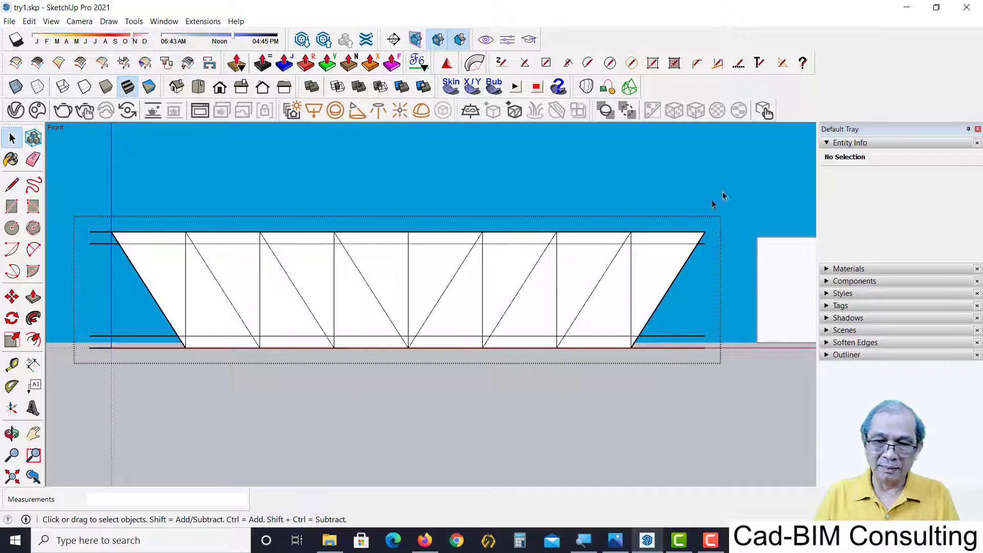
Delete the original outer bottom chord
drag(67, 241, 68, 238)
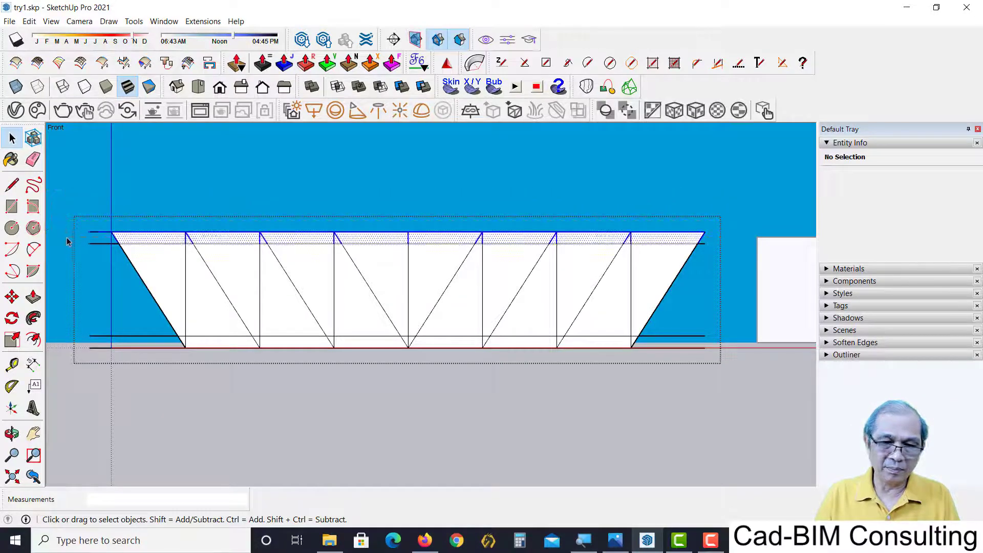
click(530, 376)
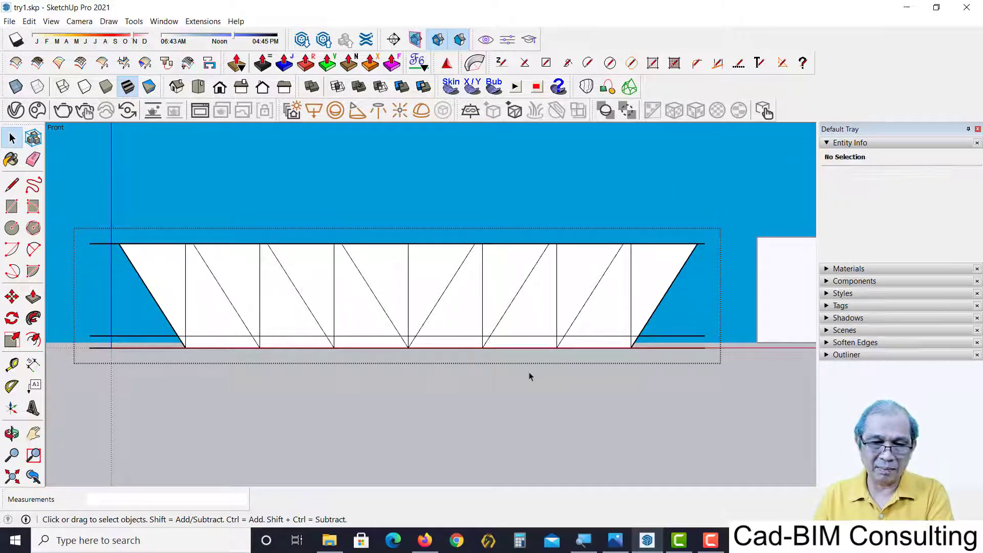
mouse_move(725, 382)
mouse_down()
mouse_move(116, 339)
mouse_move(67, 351)
mouse_up()
key(Delete)
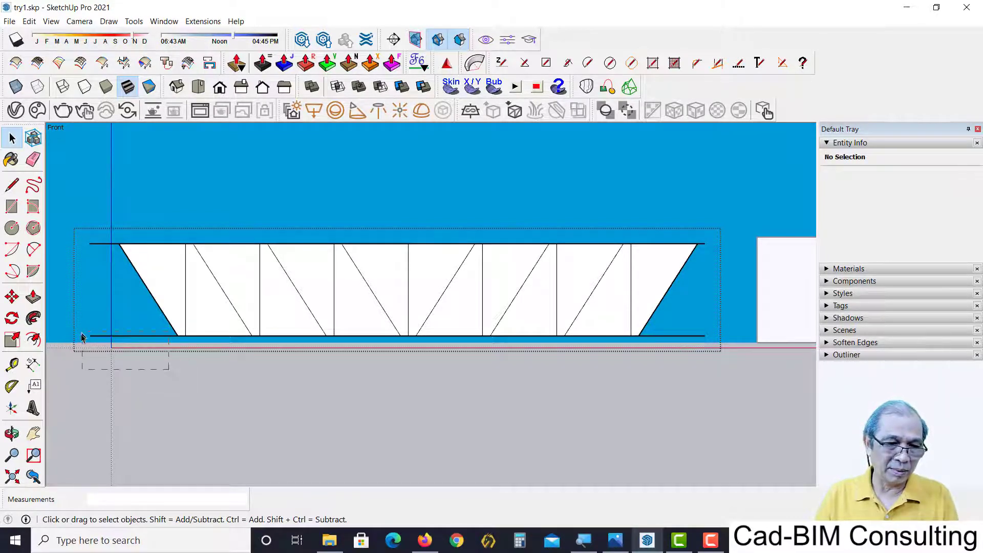
Delete the leftover chord stubs at the bottom-right and top-left ends
drag(82, 338, 85, 339)
click(721, 326)
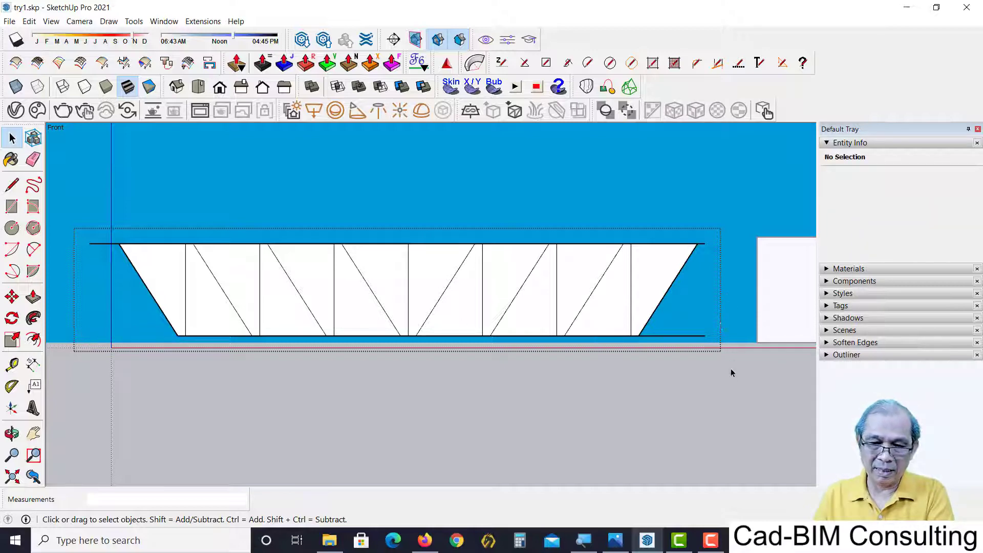
drag(659, 332, 658, 330)
key(Delete)
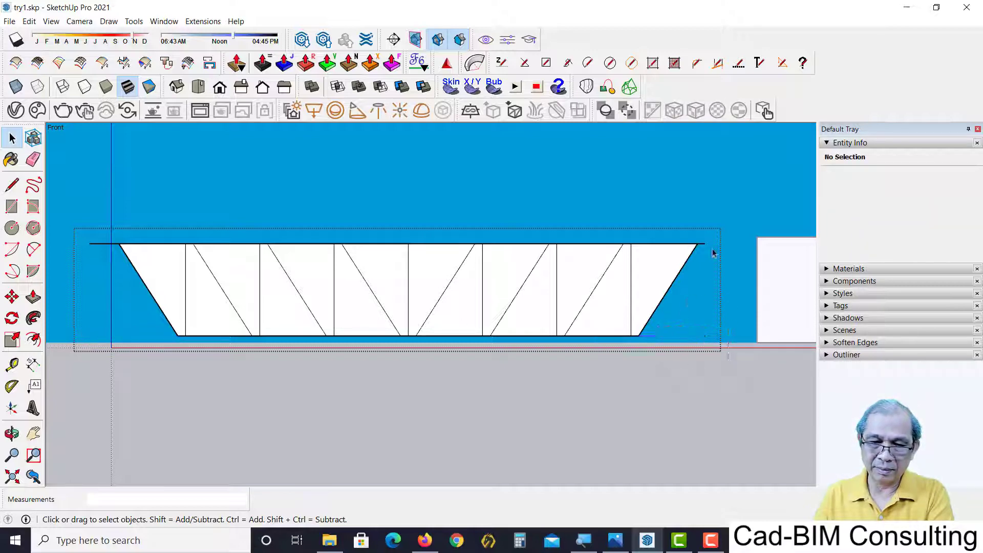
click(105, 244)
key(Delete)
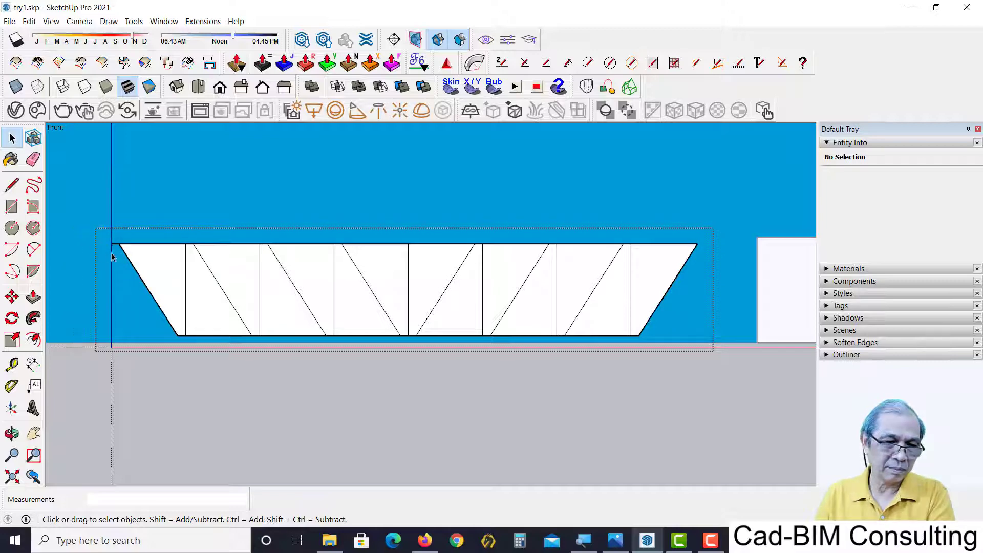
click(105, 233)
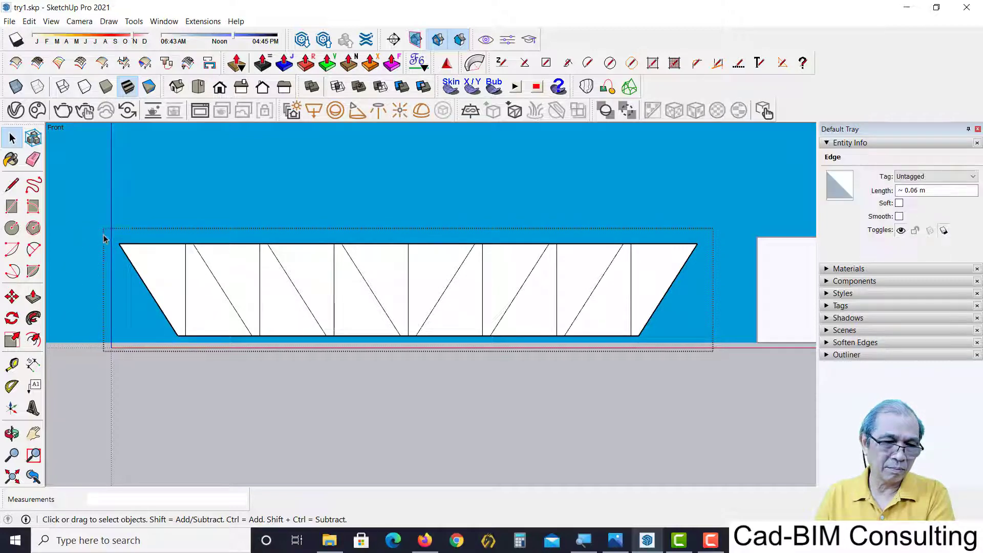
key(Delete)
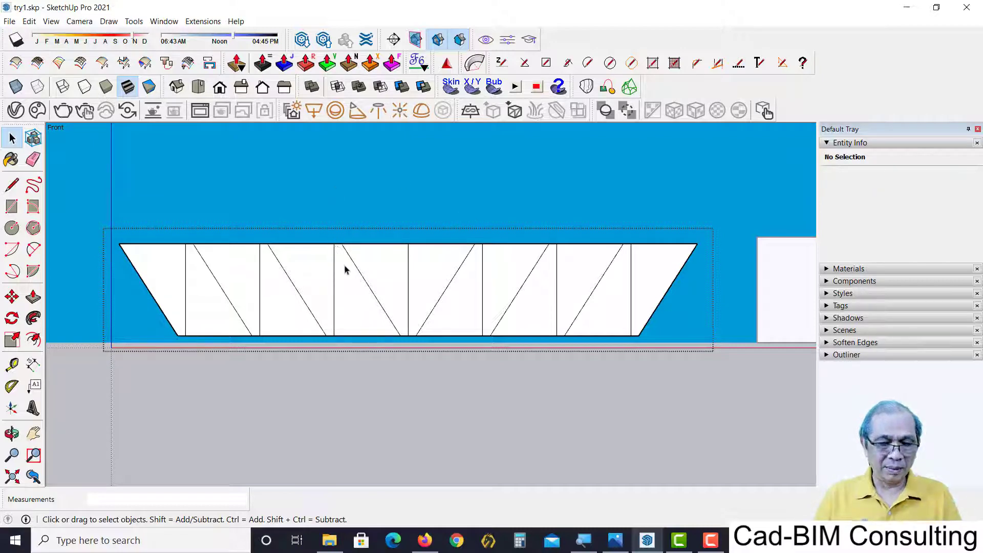
Erase the top and bottom chord edges and the middle vertical, leaving bare zigzag web lines
key(e)
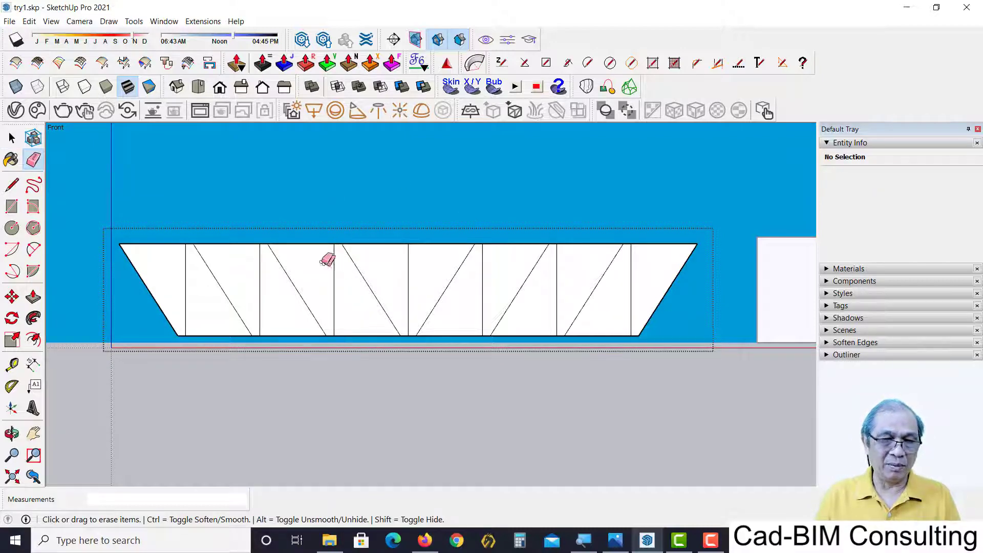
mouse_move(184, 226)
mouse_down()
mouse_move(342, 223)
mouse_move(510, 248)
mouse_up()
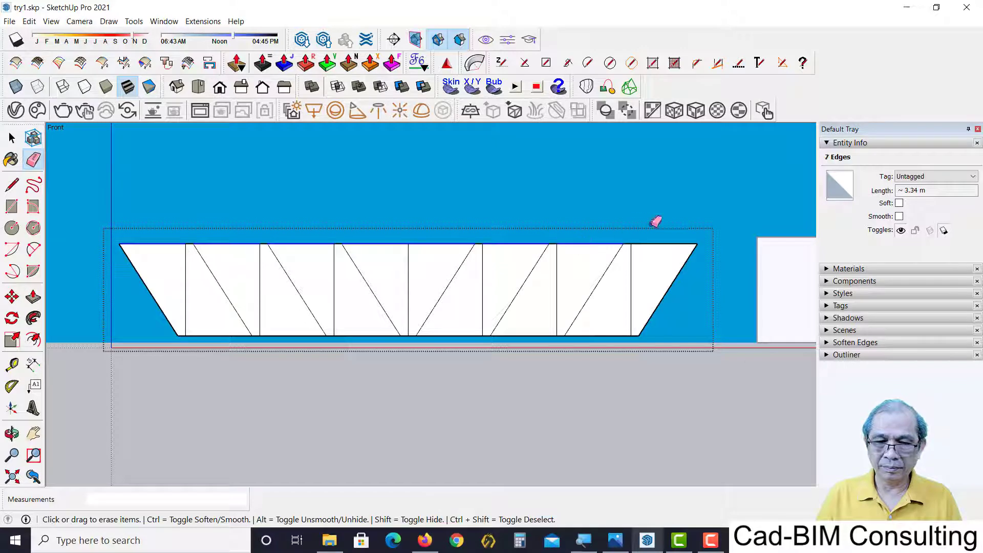
drag(575, 241, 668, 251)
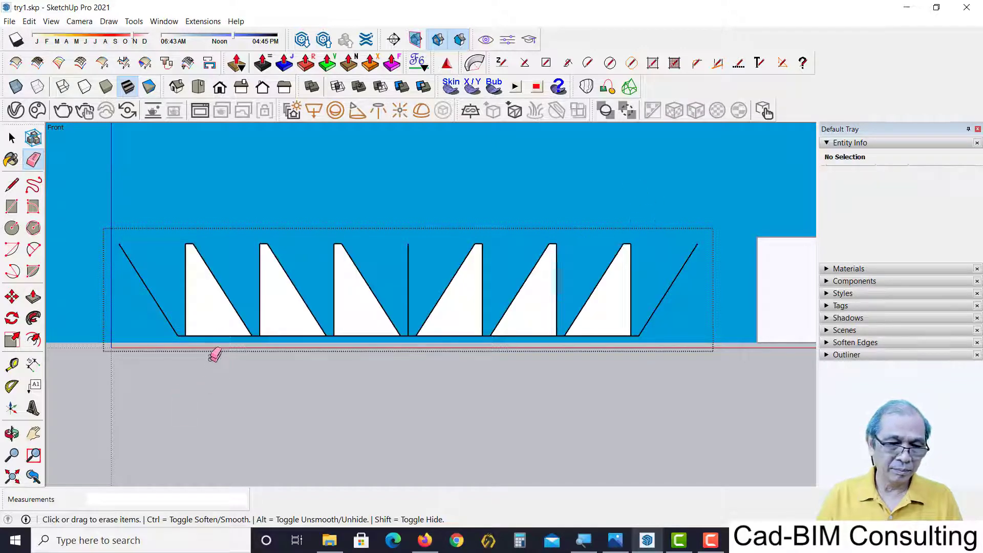
mouse_move(212, 351)
mouse_down()
mouse_move(361, 326)
mouse_move(446, 343)
mouse_up()
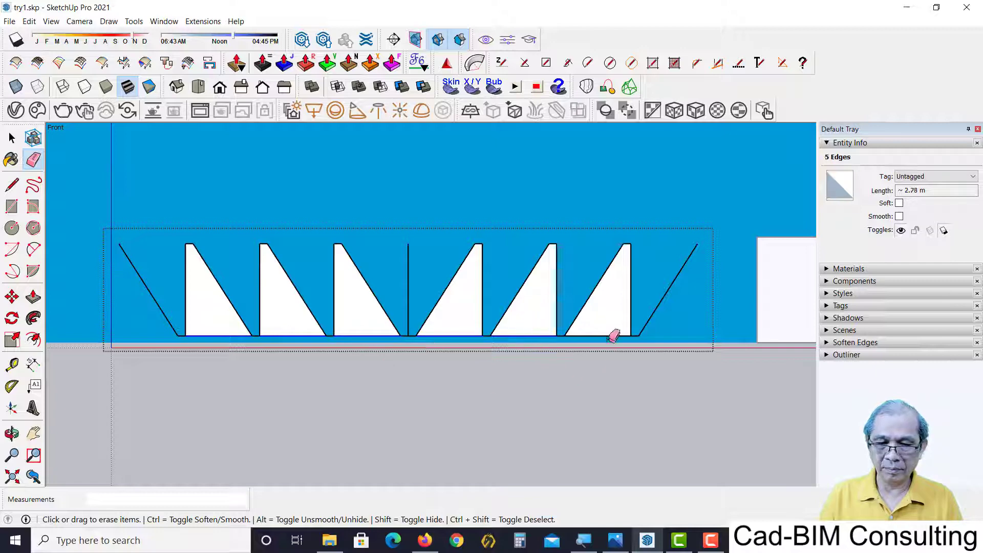
drag(613, 336, 606, 344)
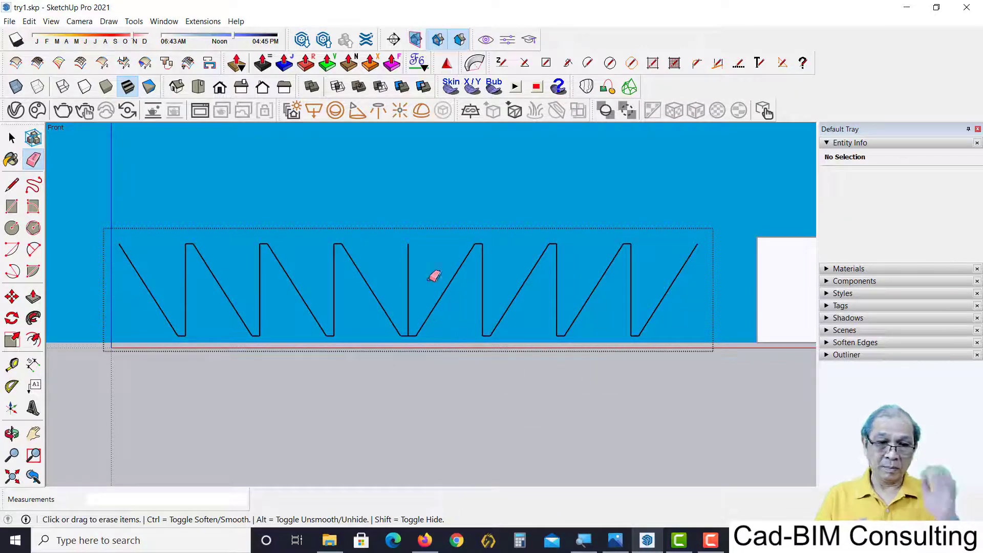
click(408, 275)
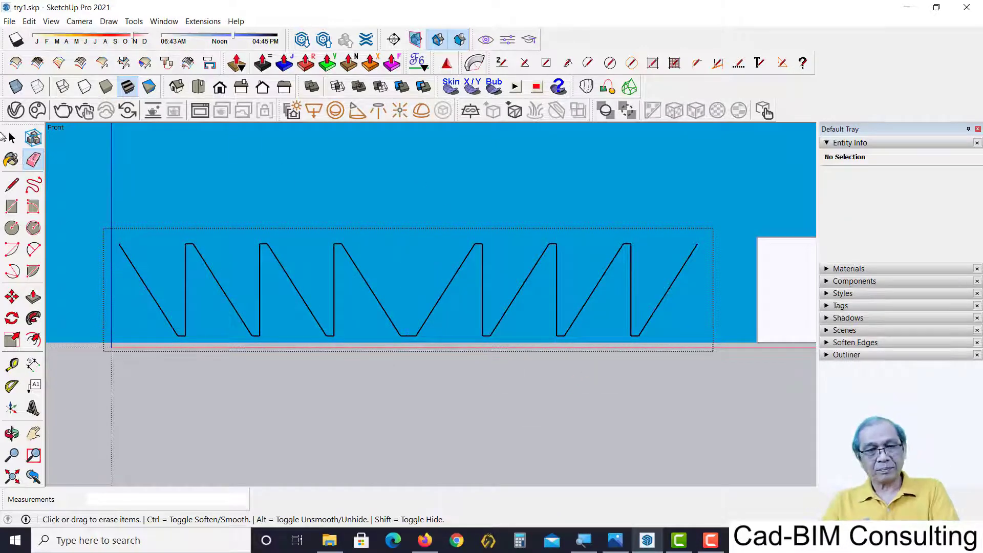
click(11, 137)
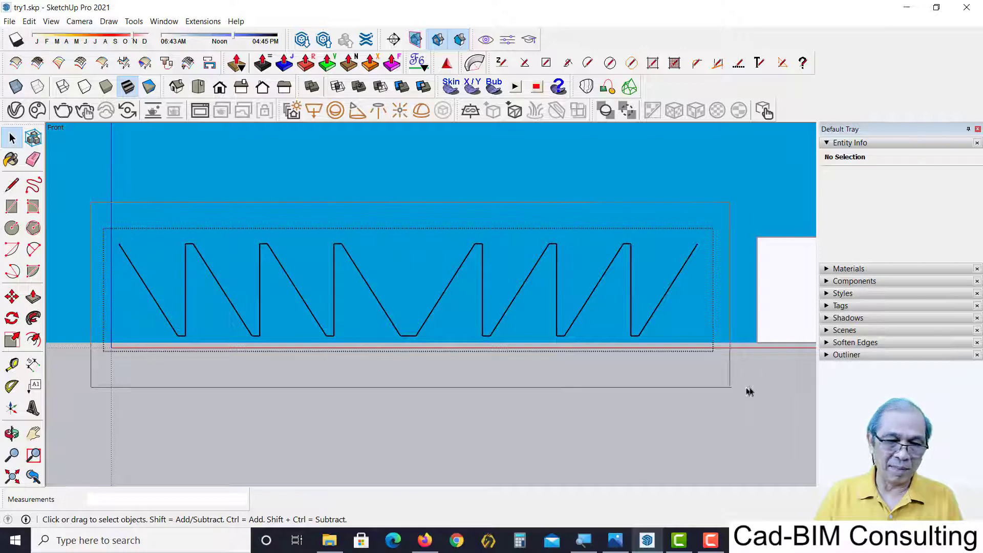
Weld the 27 zigzag edges into a single curve
drag(92, 206, 722, 392)
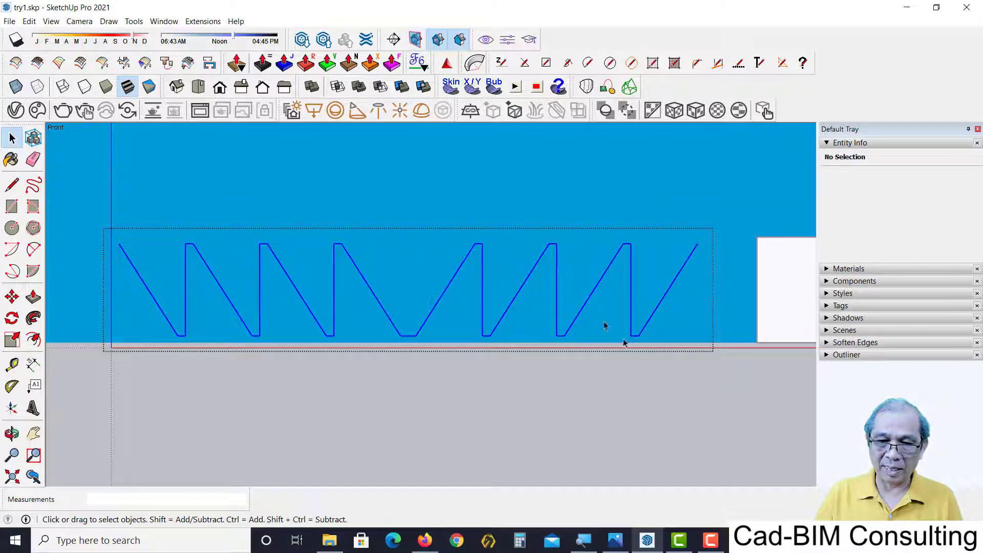
right_click(483, 261)
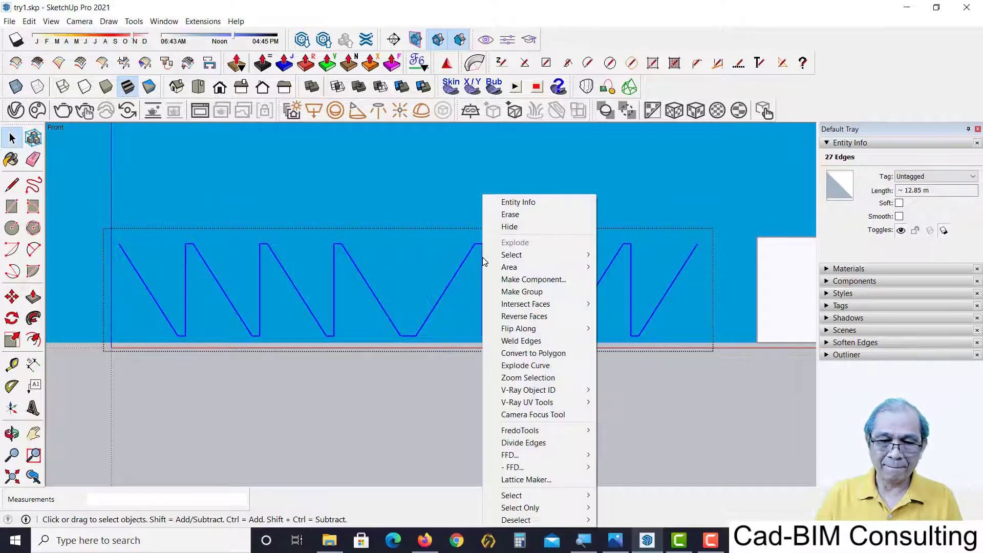
click(539, 341)
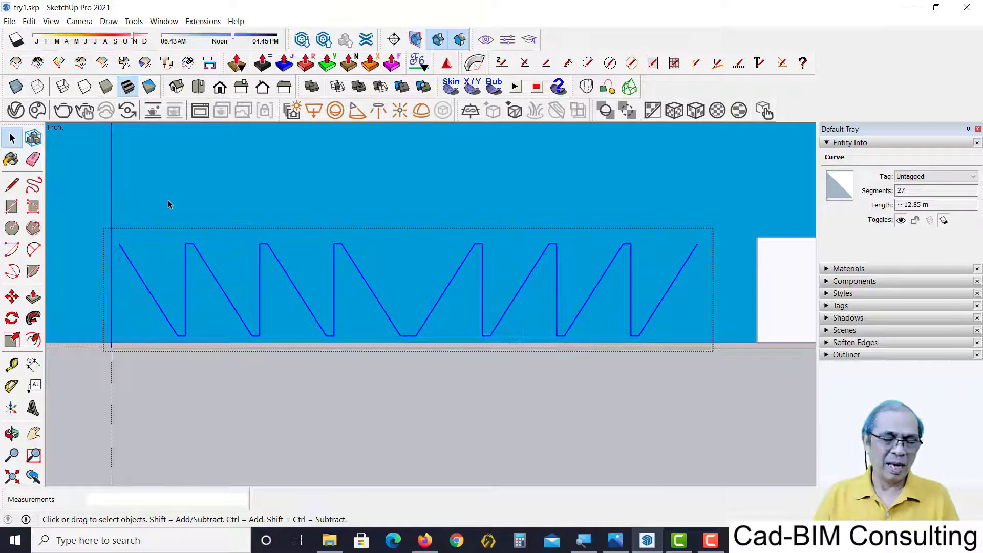
Convert the welded zigzag curve into tubes 0.07 m in diameter
click(134, 21)
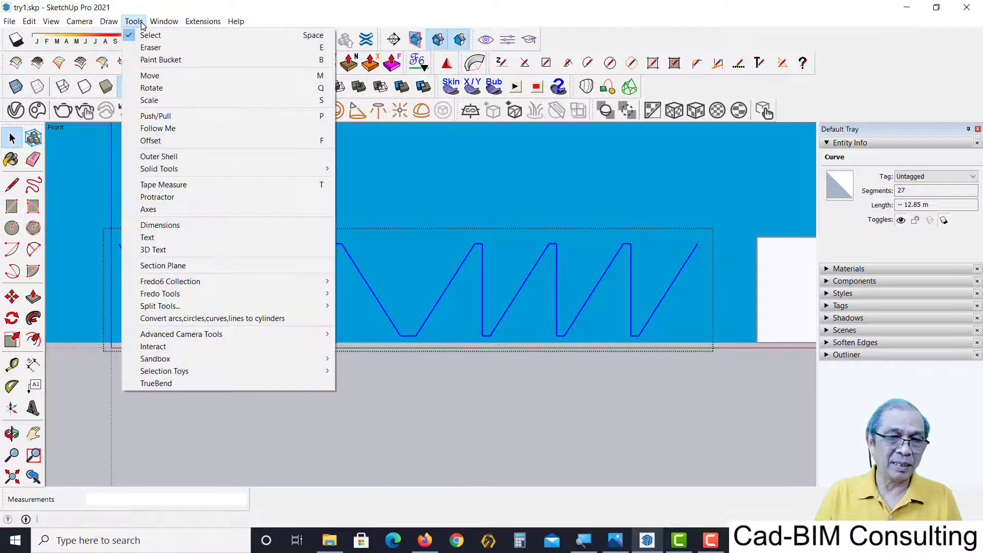
click(204, 318)
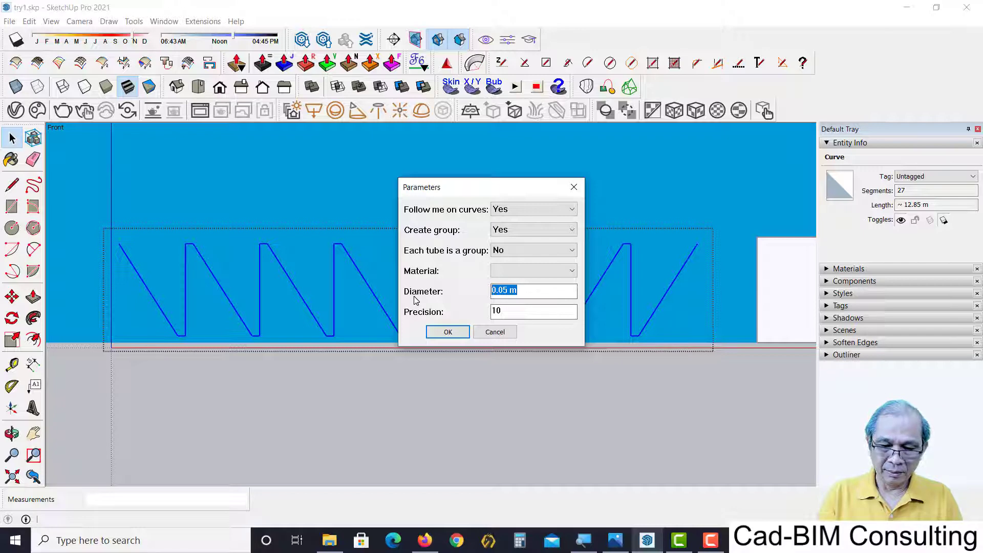
text(07)
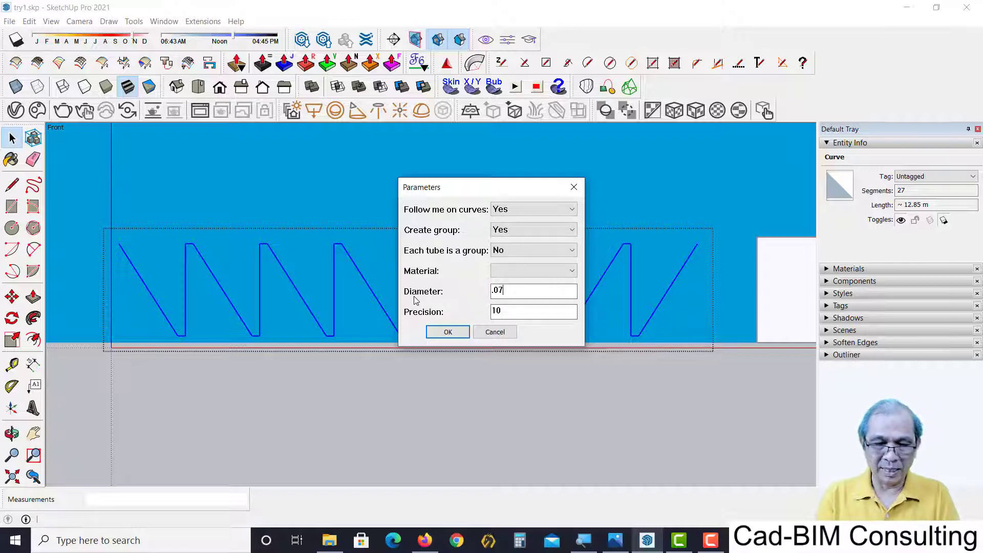
click(448, 333)
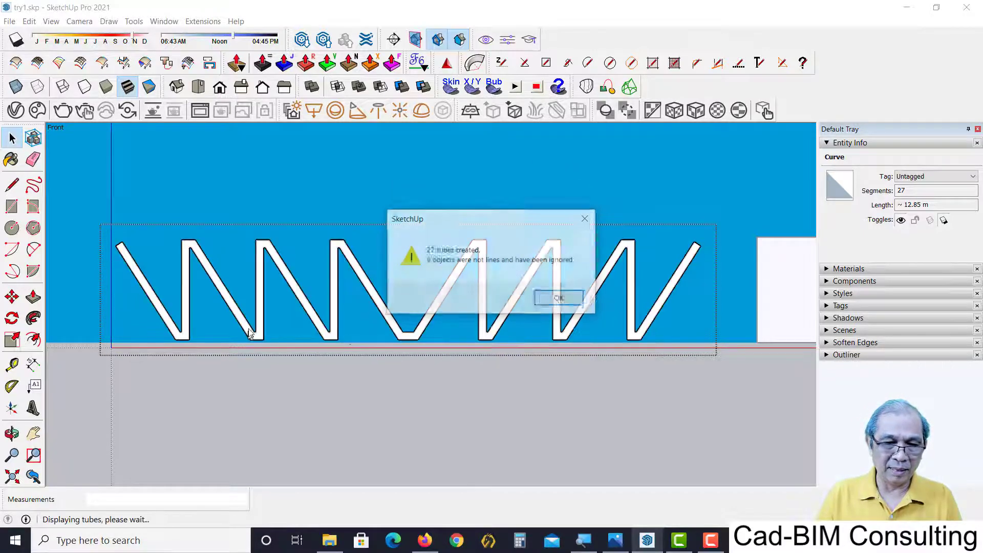
click(559, 297)
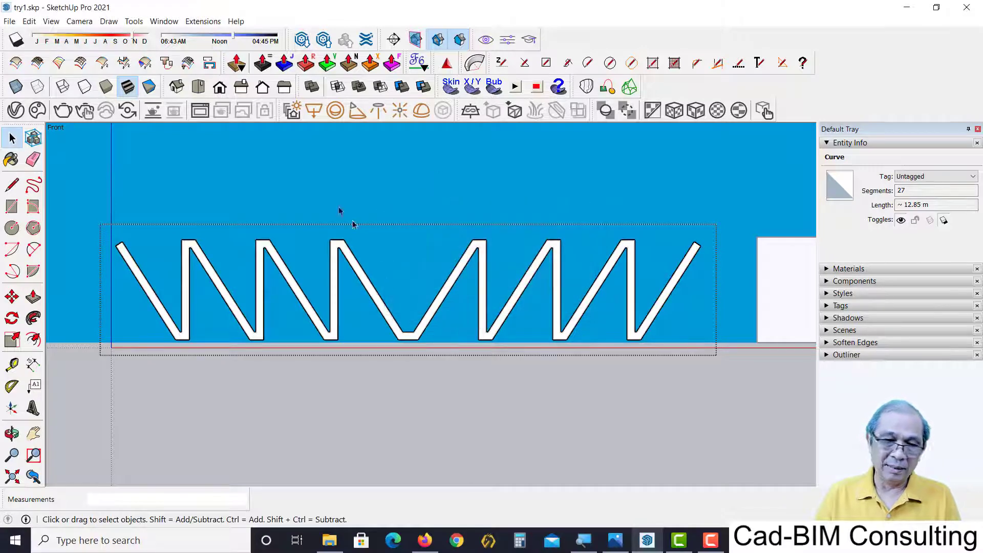
Orbit to a perspective view of the tube zigzag
click(353, 391)
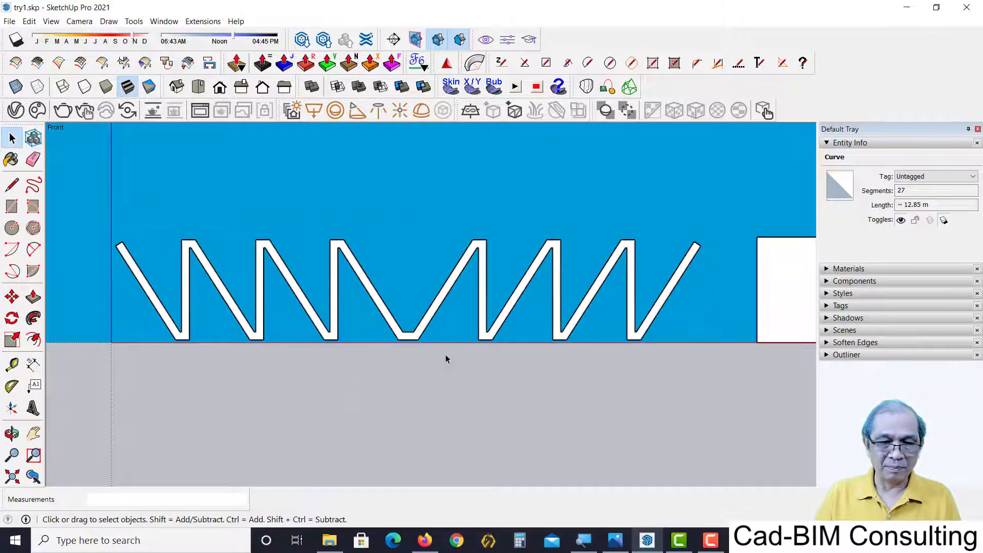
key(o)
mouse_move(422, 390)
mouse_down()
mouse_move(336, 487)
mouse_move(355, 395)
mouse_up()
key(space)
mouse_move(356, 395)
middle_down()
mouse_move(371, 368)
mouse_move(364, 356)
middle_up()
Cut the tube truss out of its enclosing group and paste it beside the zigzag lines
click(361, 295)
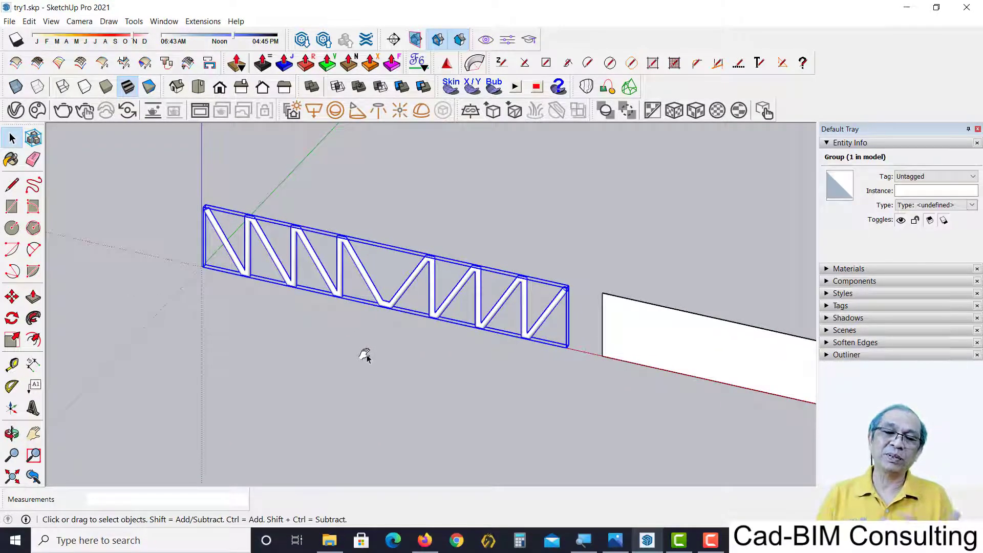
double_click(375, 309)
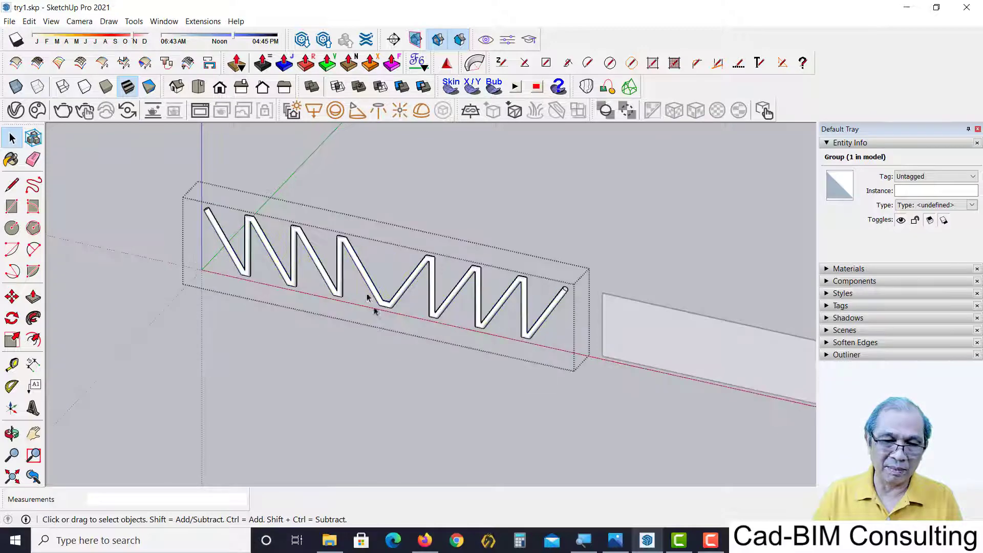
click(381, 302)
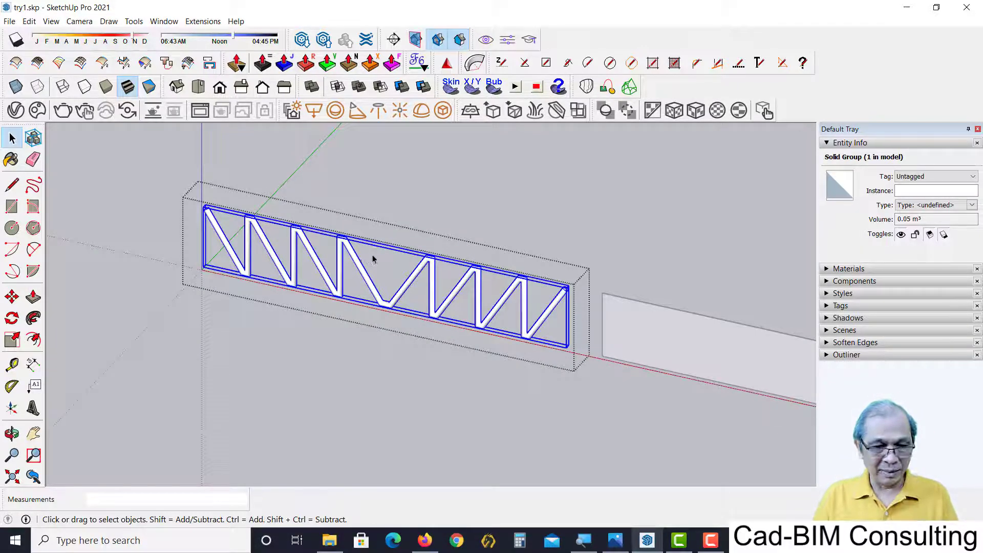
key(Delete)
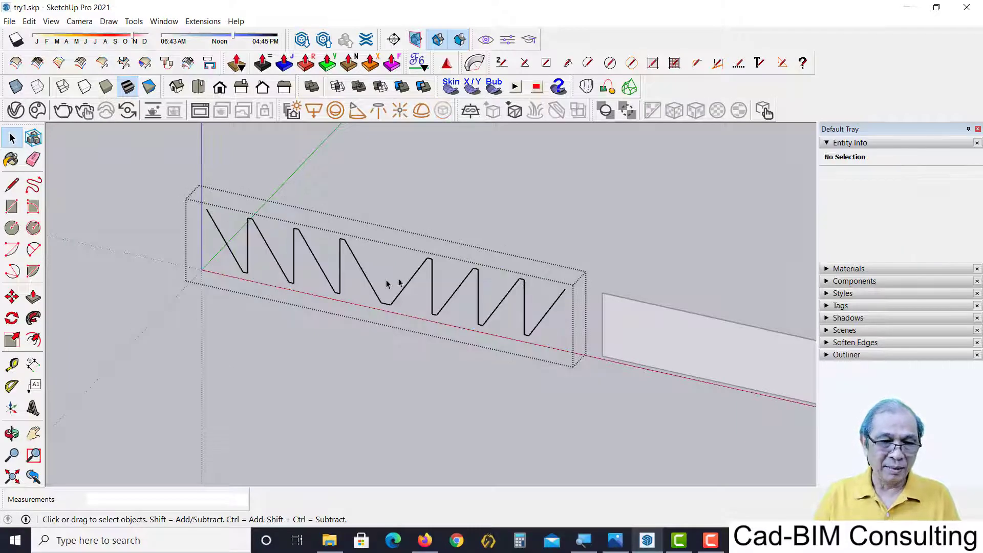
key(ctrl+v)
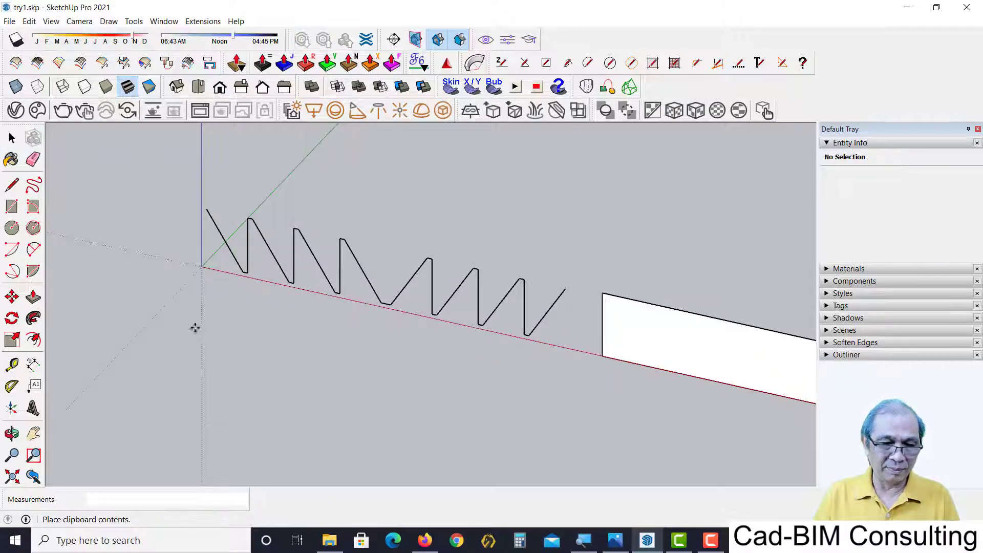
click(161, 309)
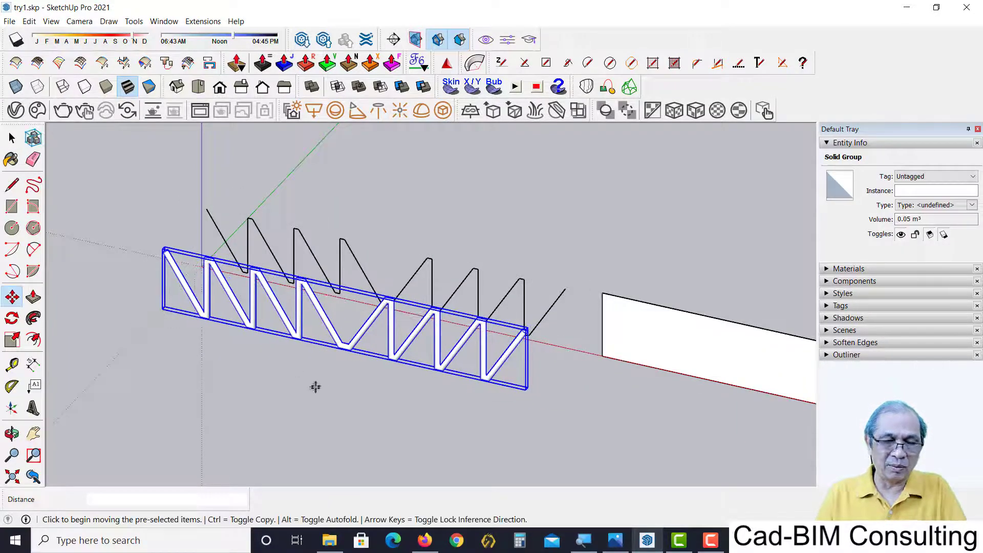
Select the long rectangle's group
key(space)
mouse_move(343, 300)
middle_down()
mouse_move(640, 347)
mouse_move(535, 353)
mouse_move(518, 377)
mouse_move(515, 261)
middle_up()
click(498, 266)
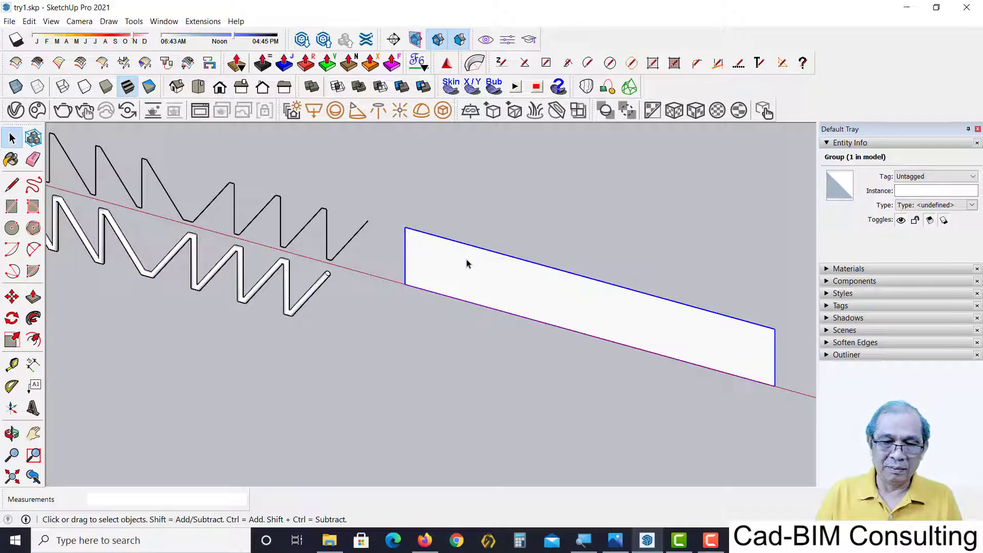
Inside the rectangle's group, delete its face to leave the outline edges
double_click(466, 263)
mouse_move(479, 285)
middle_down()
mouse_move(486, 255)
mouse_move(486, 277)
middle_up()
click(486, 277)
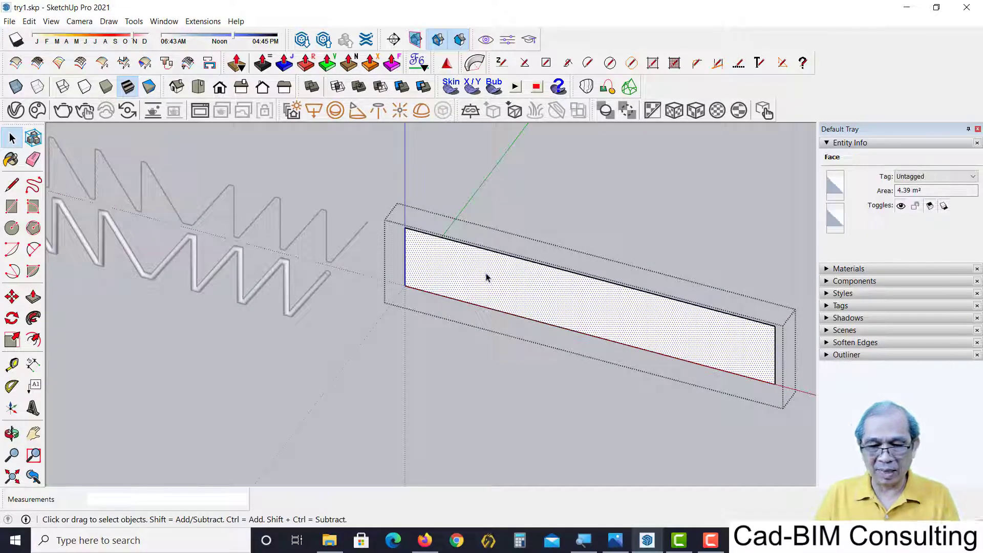
key(Delete)
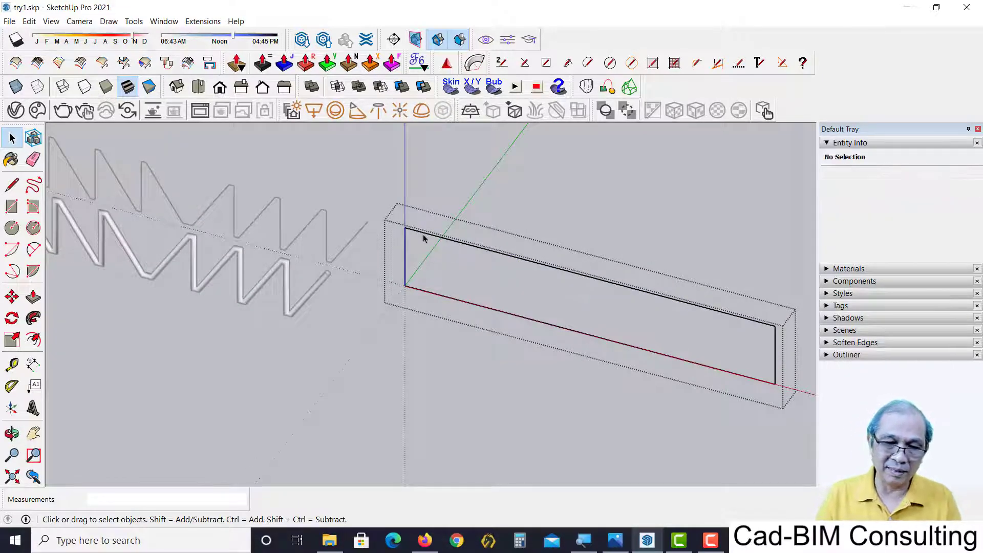
Weld the rectangle's four edges into one 11.70 m curve
click(423, 235)
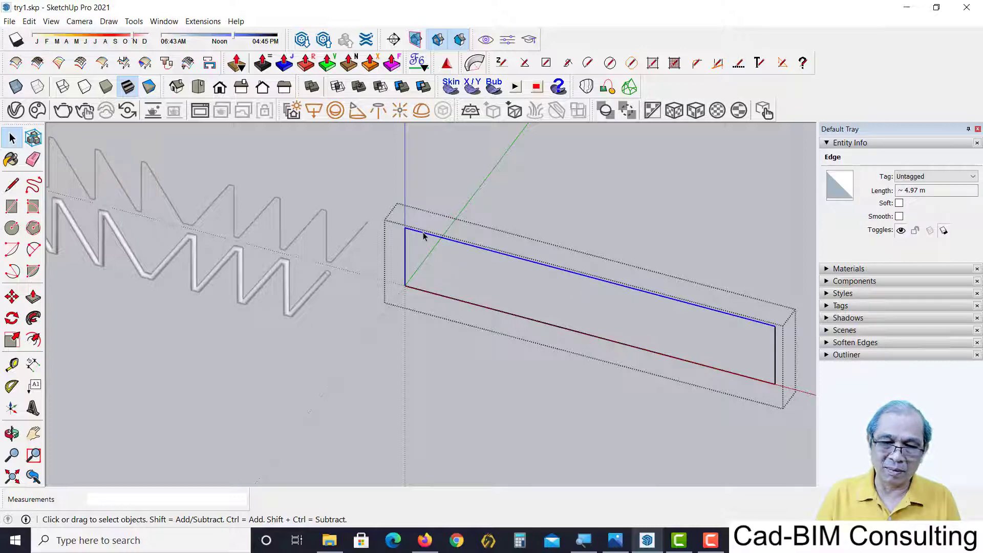
right_click(423, 235)
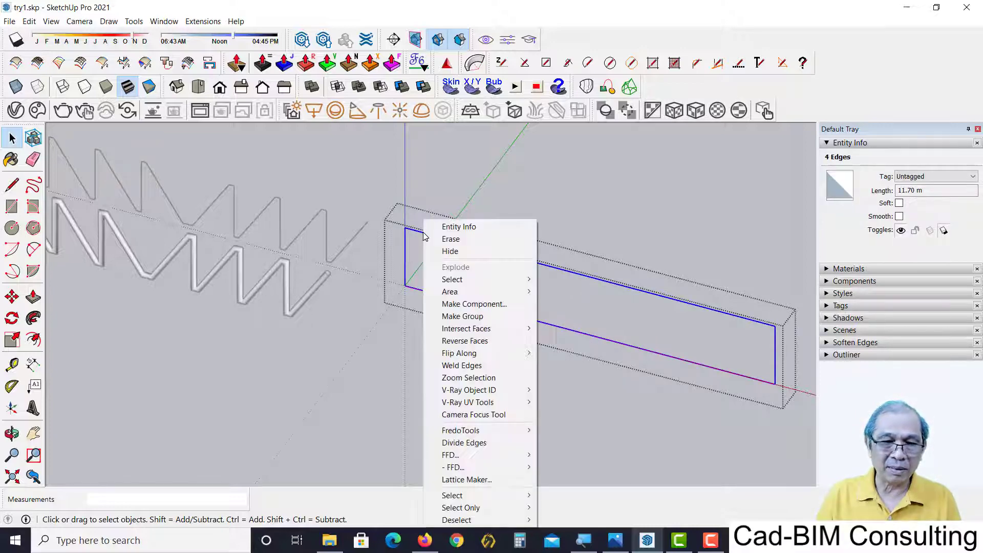
click(483, 367)
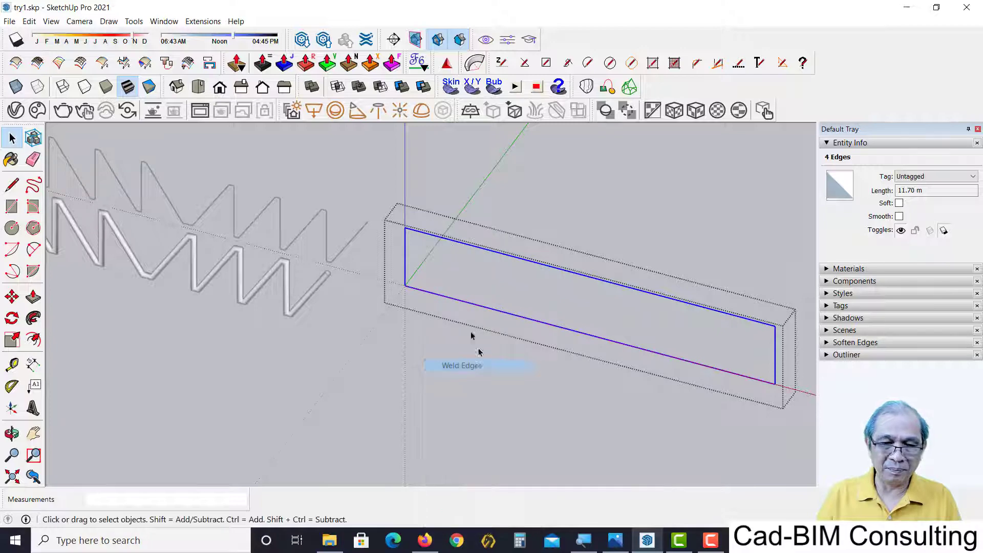
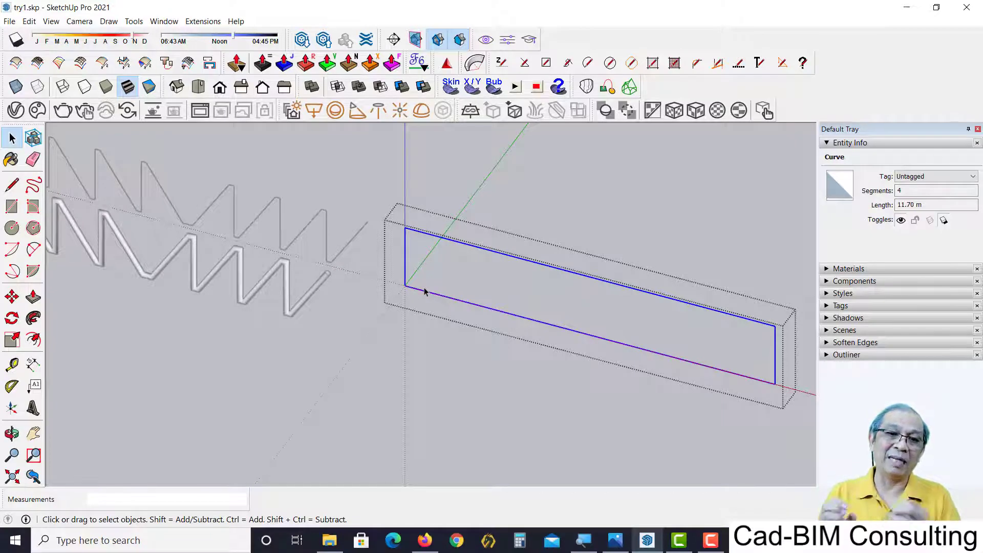
Convert the selected rectangle's edges into round tubes with Convert to cylinders
click(134, 21)
click(215, 318)
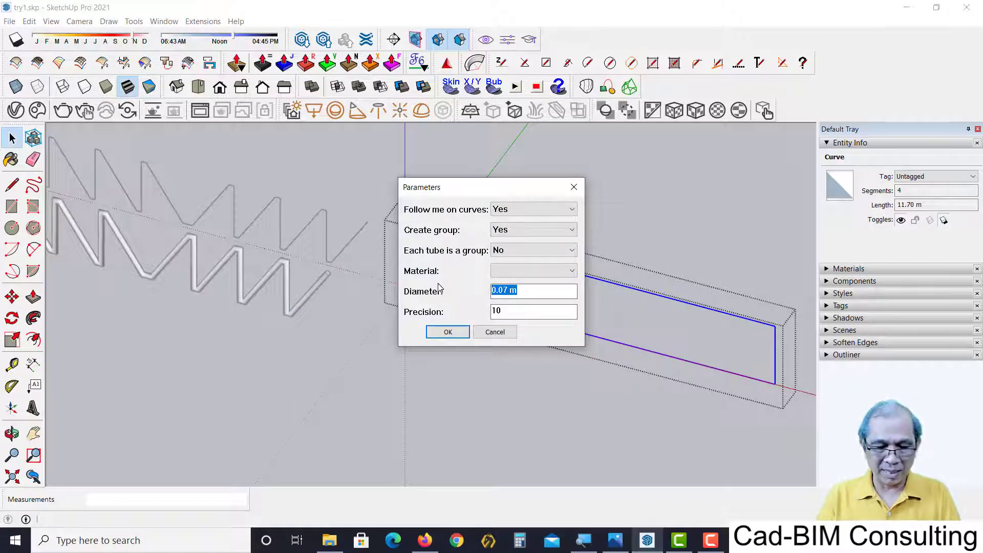
text(.2)
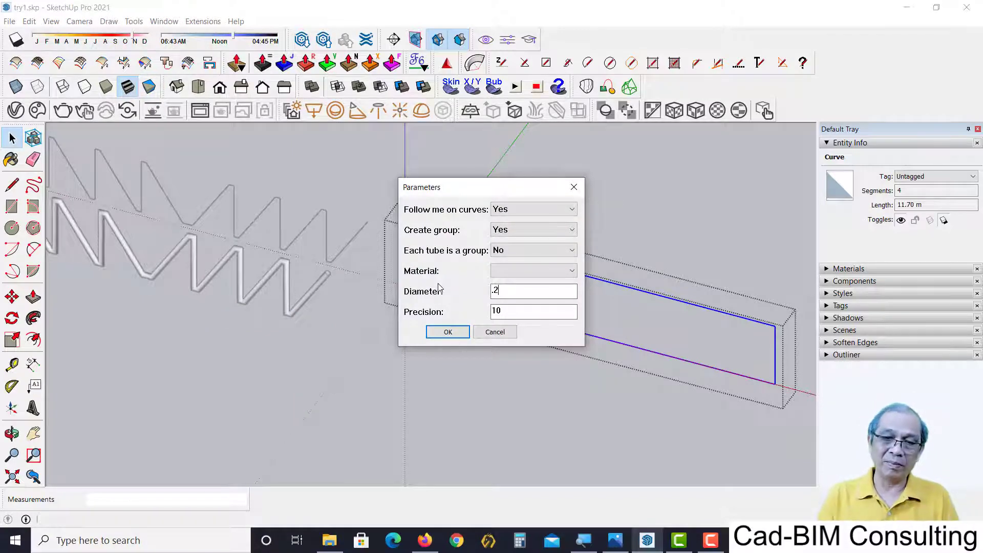
click(448, 331)
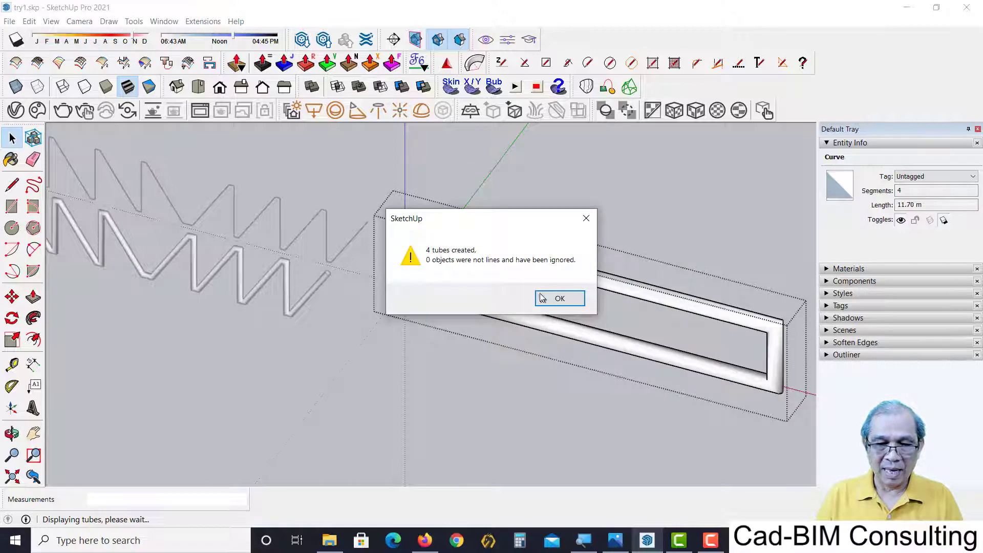
click(542, 298)
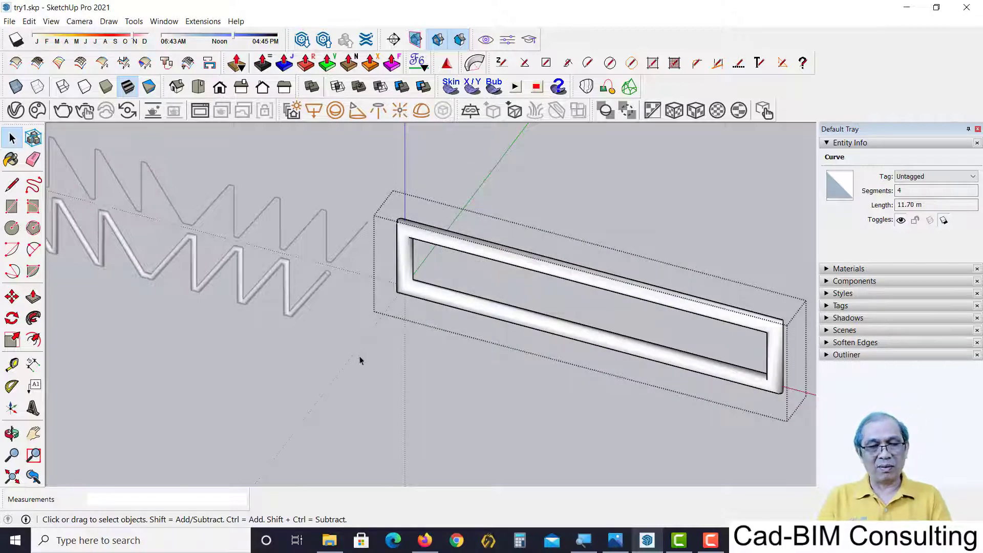
Cut the solid tube frame out of its group and paste it in front of the outline
click(402, 327)
click(415, 251)
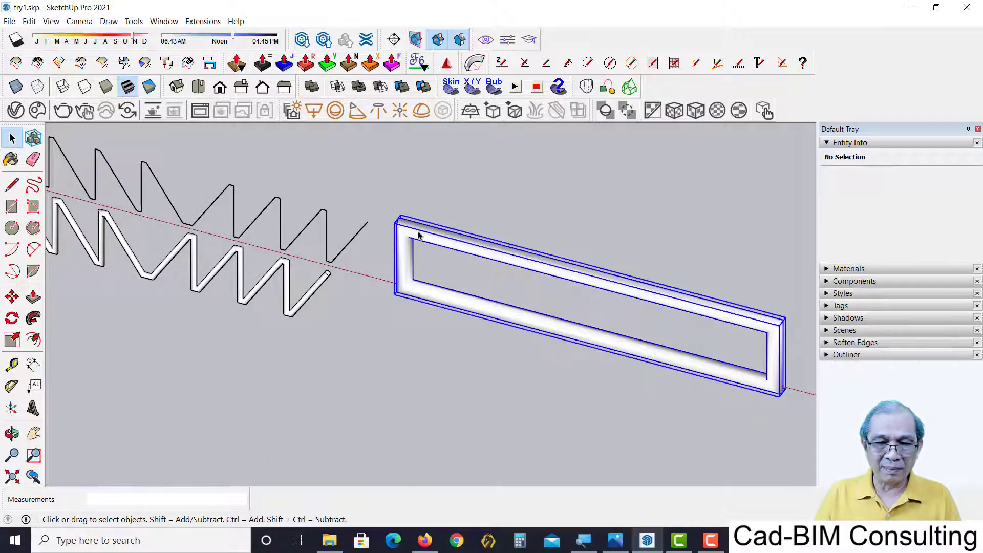
double_click(447, 243)
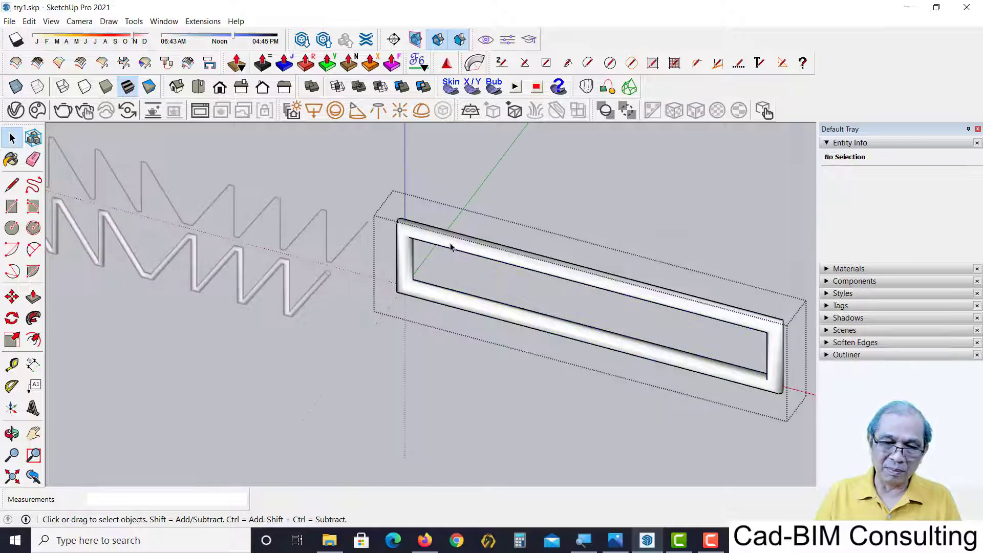
click(450, 247)
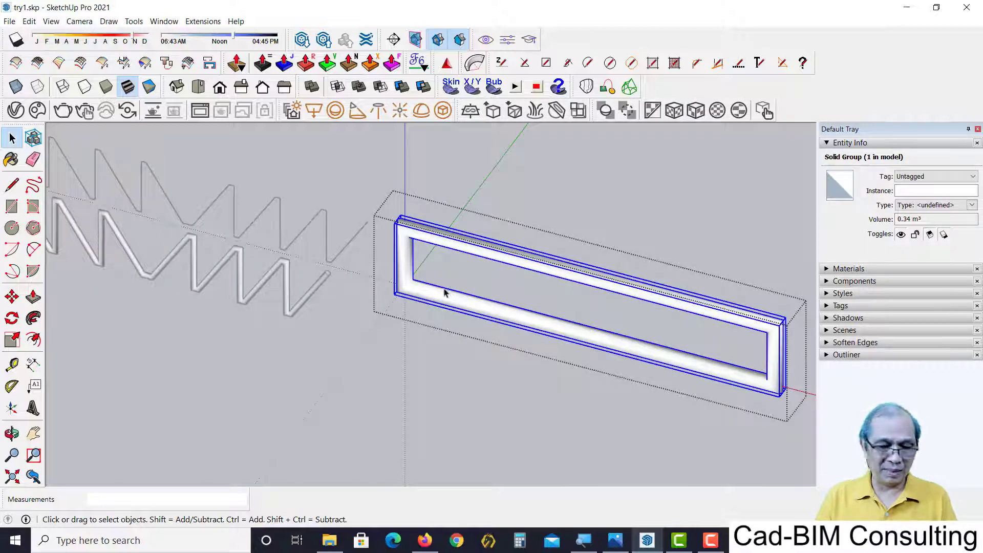
key(Delete)
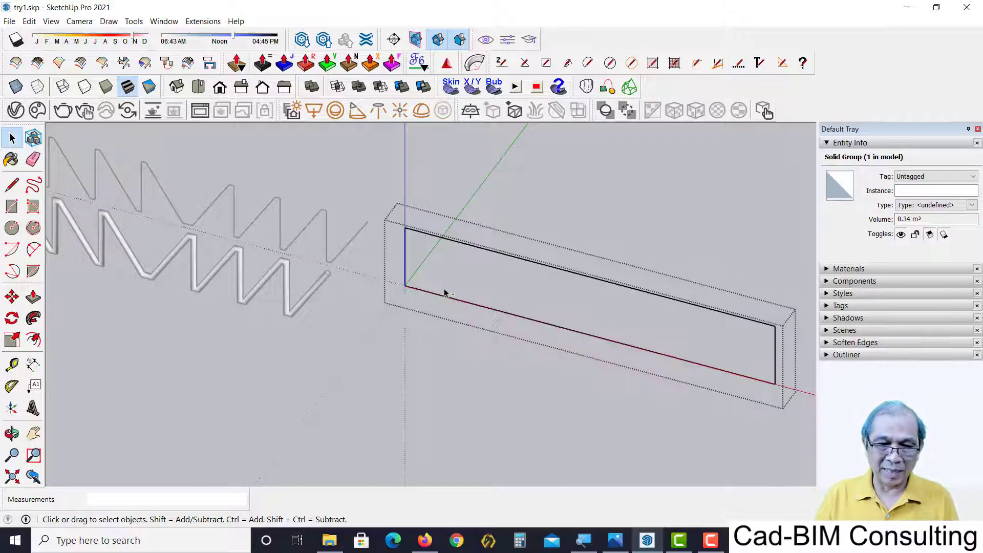
click(401, 348)
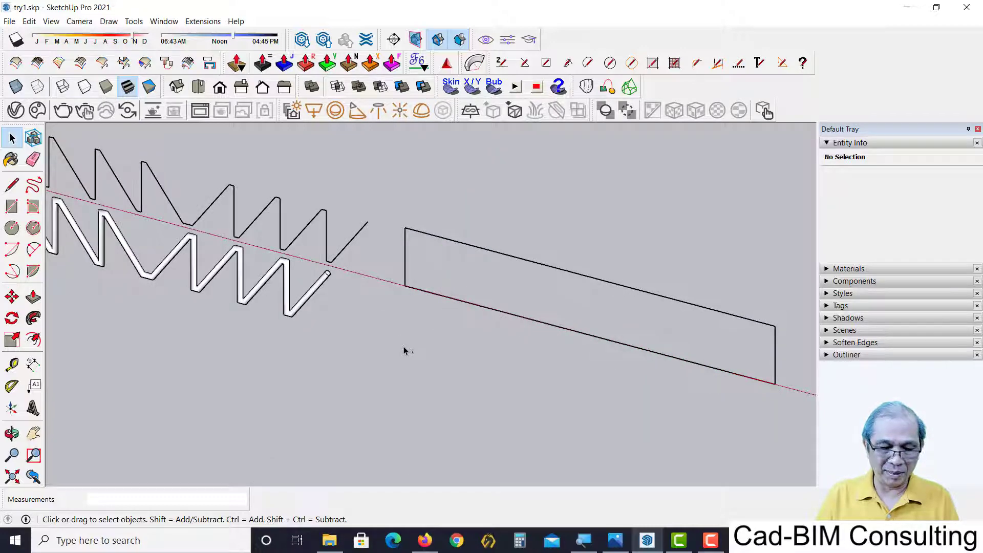
key(ctrl+v)
click(384, 332)
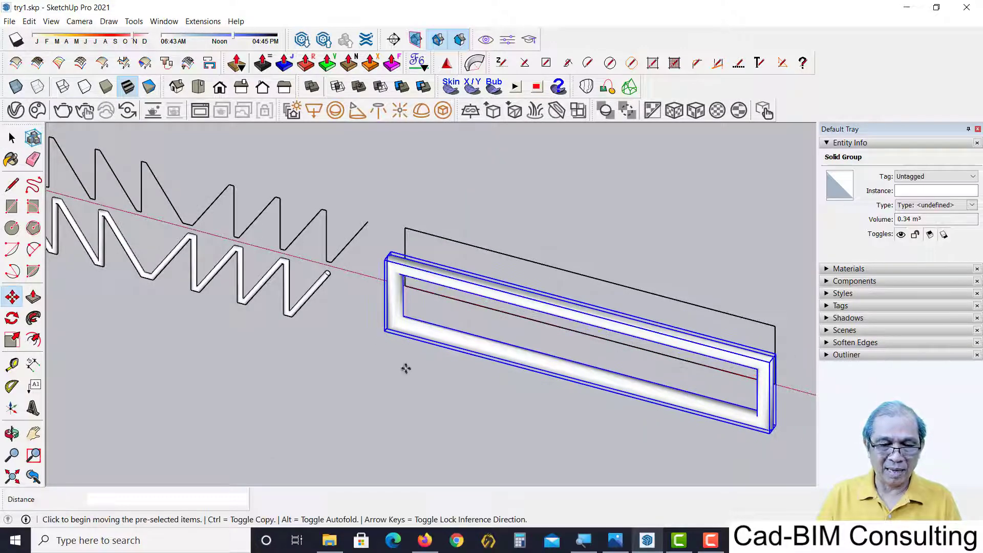
mouse_move(404, 369)
middle_down()
mouse_move(453, 430)
mouse_move(408, 468)
mouse_move(408, 375)
mouse_move(417, 373)
middle_up()
key(space)
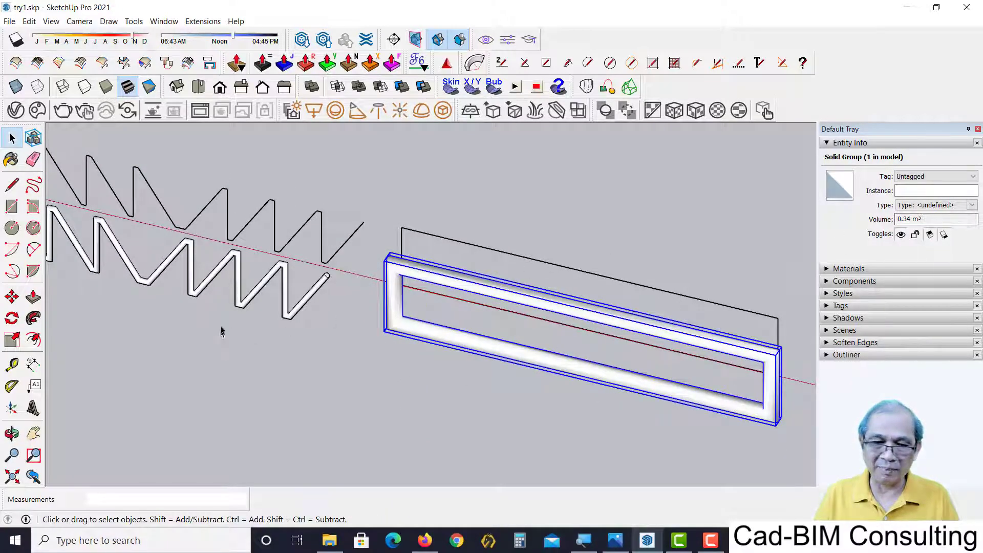
click(305, 305)
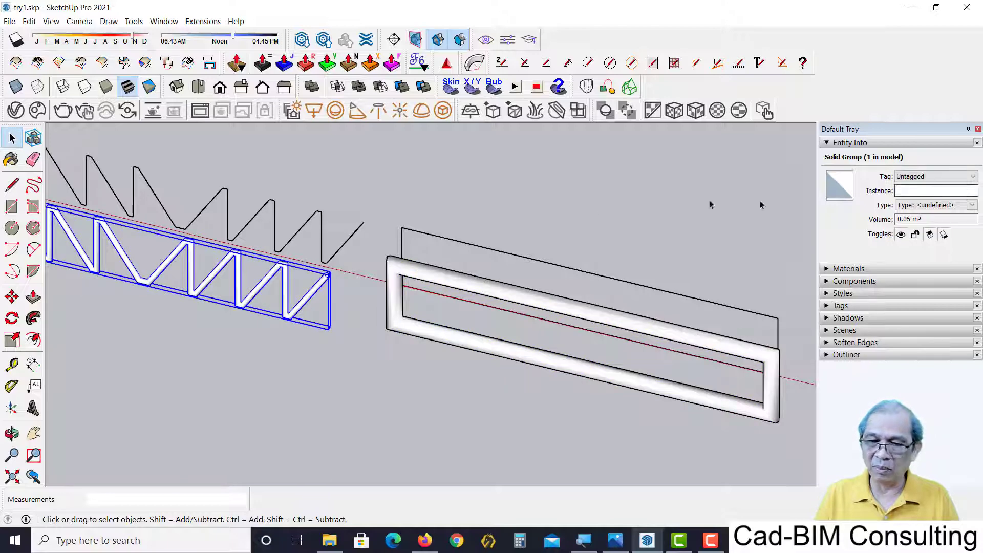
mouse_move(374, 345)
middle_down()
mouse_move(366, 357)
mouse_move(333, 325)
middle_up()
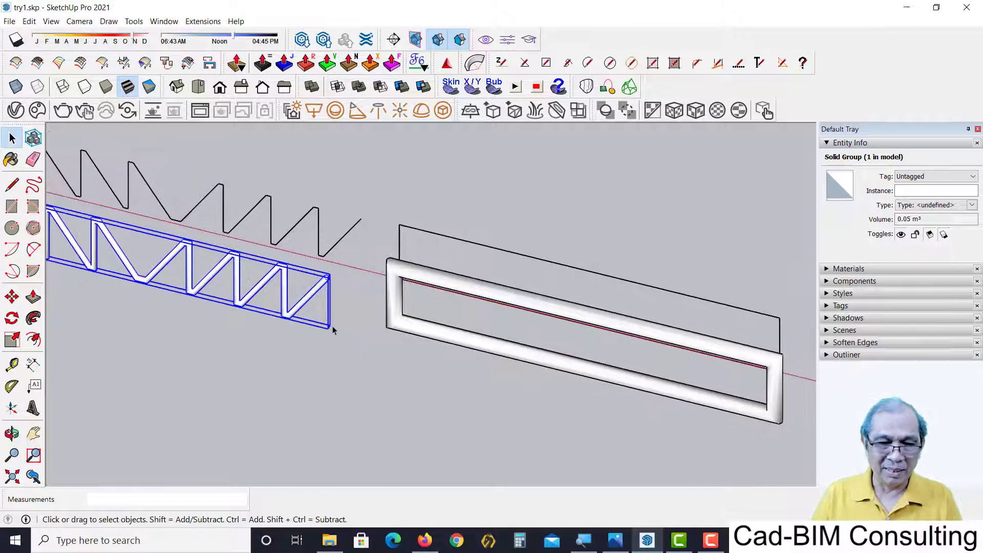
In Front view, slide the zigzag web along red into the frame, then raise it about 0.10 m
click(220, 86)
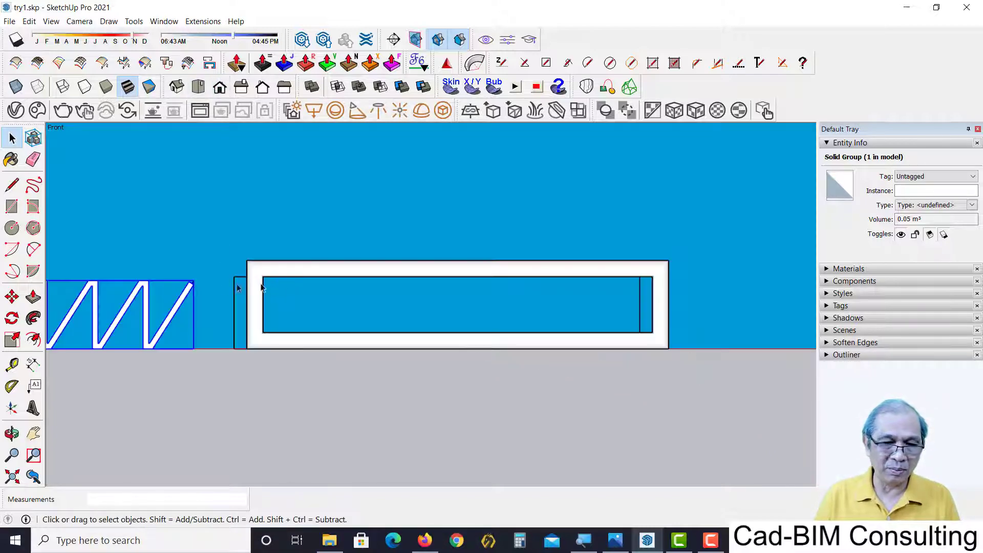
key(m)
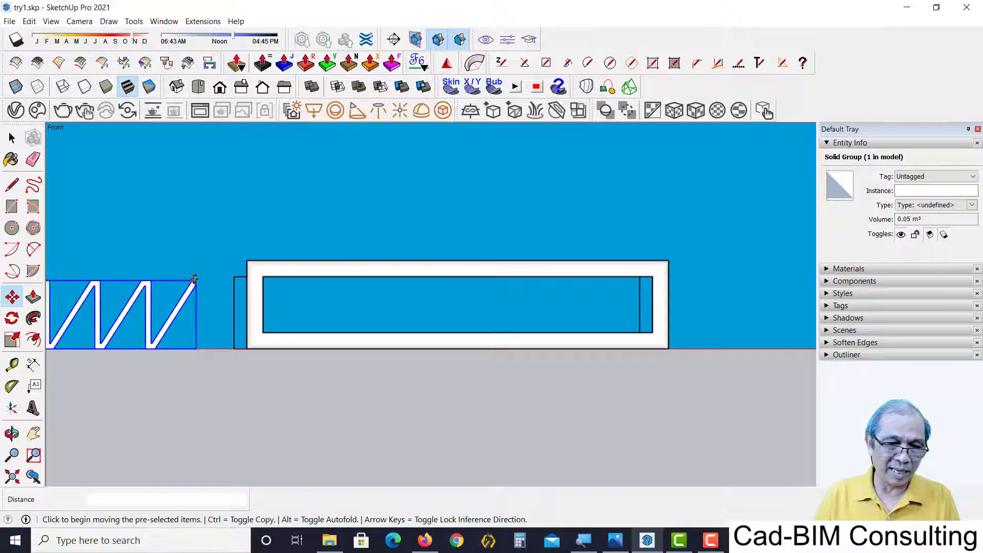
click(191, 277)
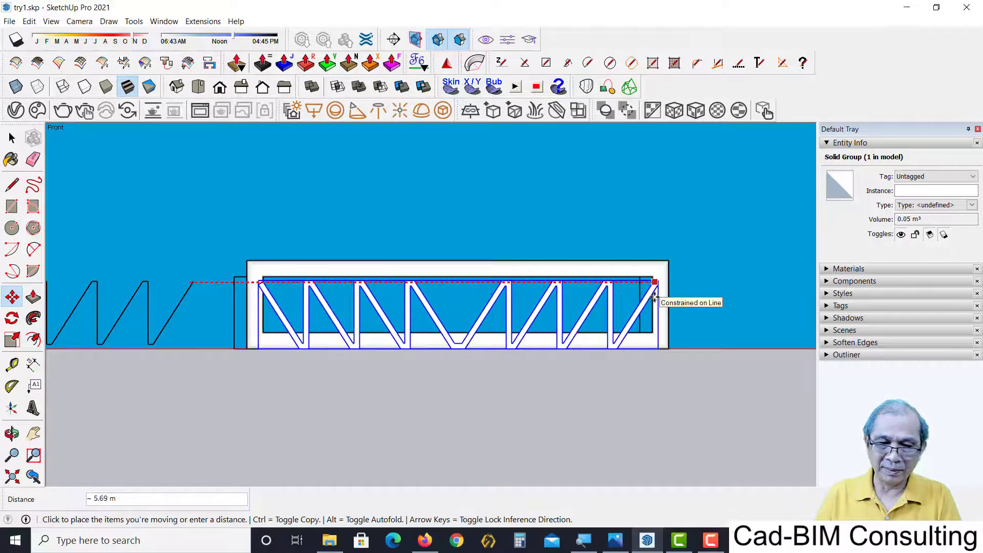
click(654, 296)
click(688, 277)
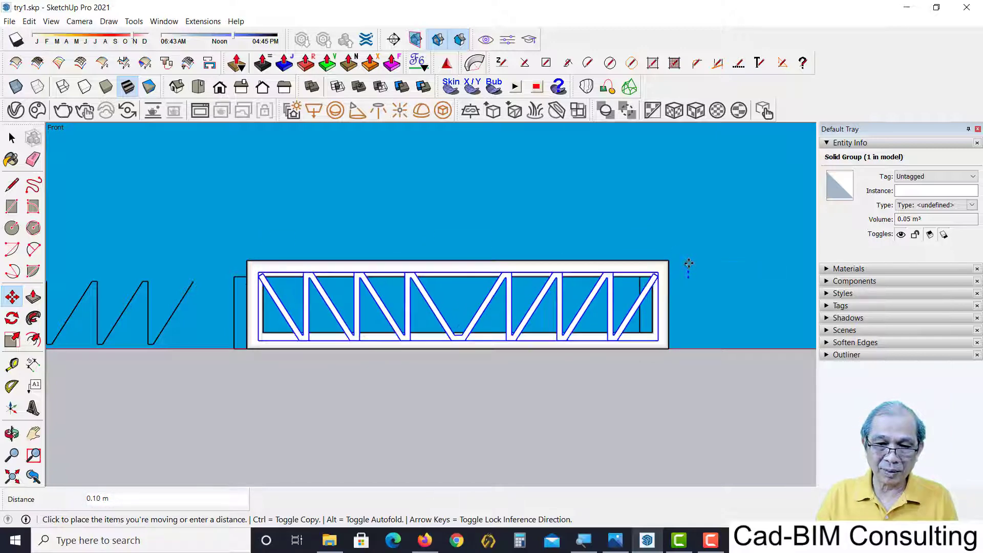
scroll(688, 264, up, 3)
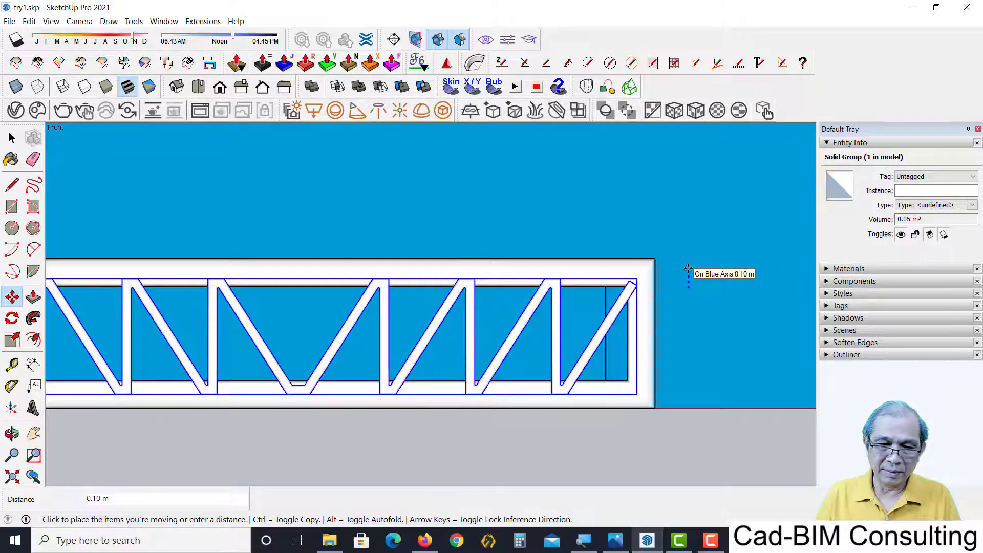
click(688, 267)
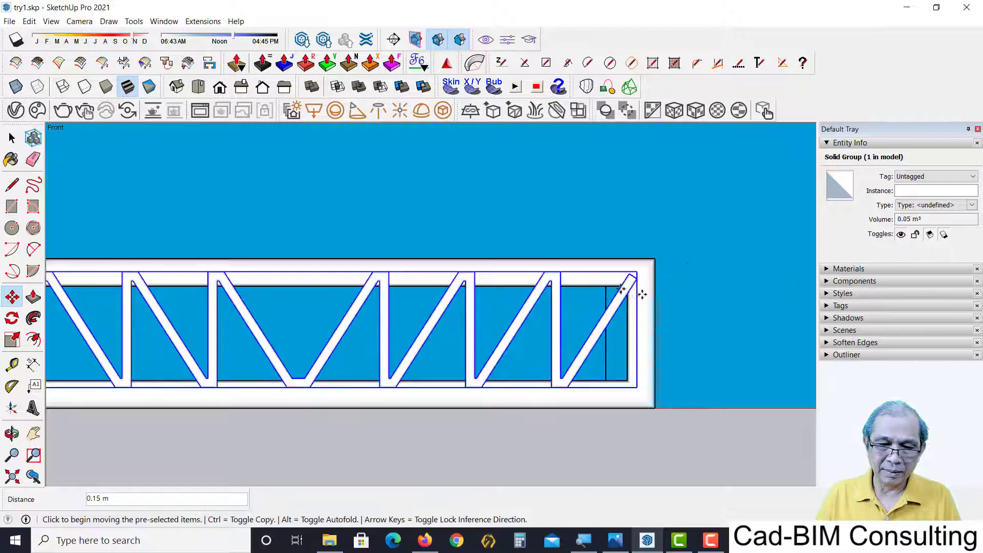
scroll(568, 271, down, 2)
Shift the zigzag web sideways to centre it in the frame's depth
mouse_move(609, 357)
middle_down()
mouse_move(597, 281)
mouse_move(361, 371)
middle_up()
scroll(377, 318, up, 2)
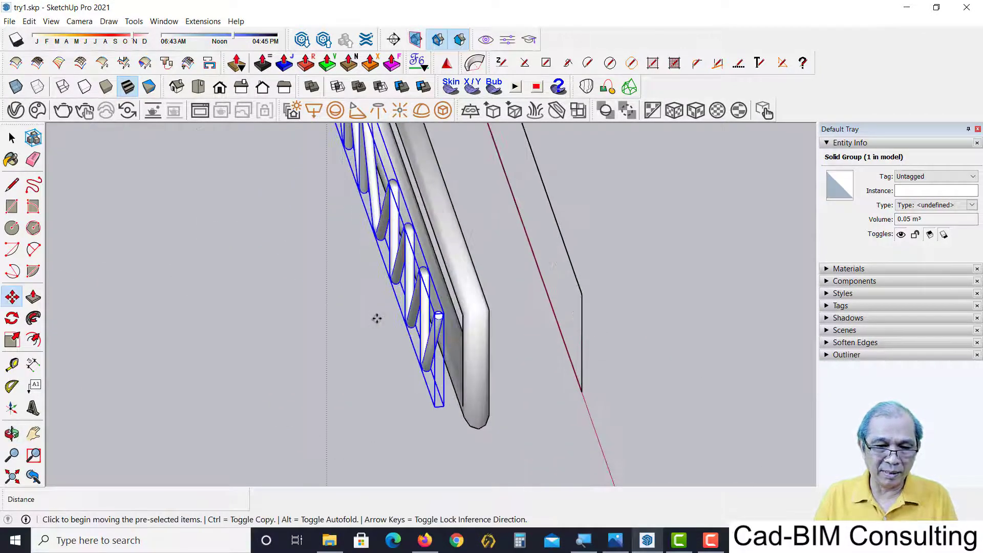
click(450, 453)
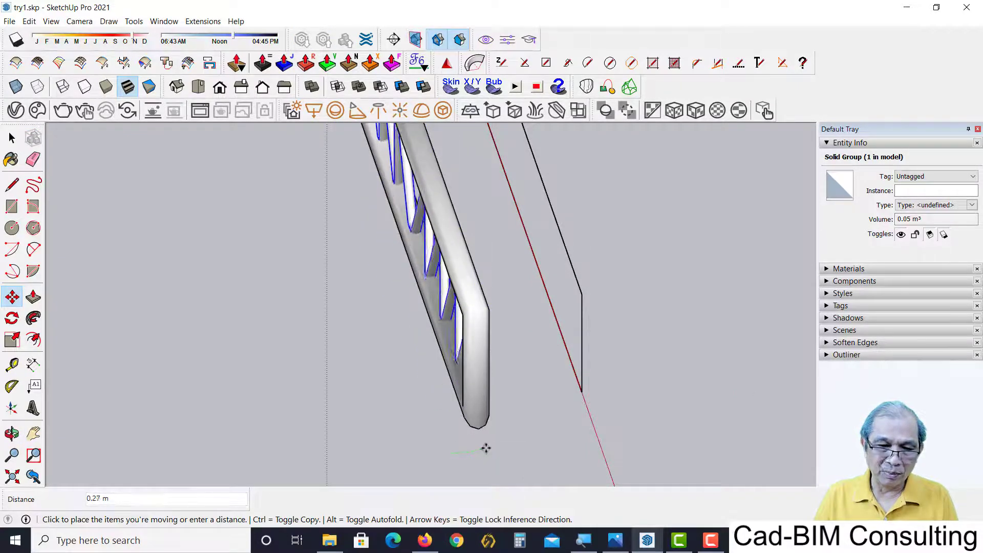
click(485, 449)
Lower the zigzag web 0.05 m along the blue axis
mouse_move(485, 449)
middle_down()
mouse_move(511, 314)
mouse_move(582, 336)
mouse_move(413, 385)
mouse_move(526, 391)
mouse_move(428, 358)
middle_up()
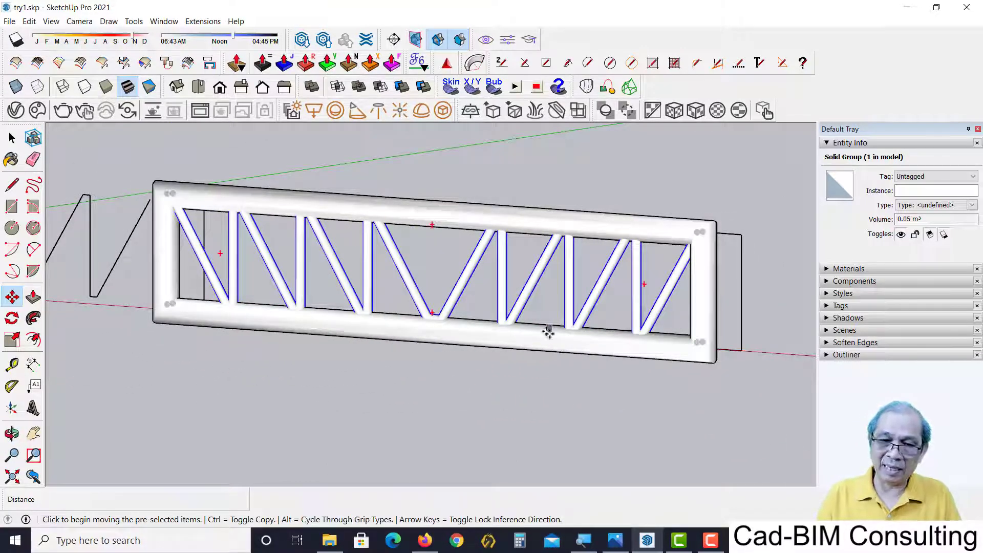
middle_drag(586, 389, 500, 366)
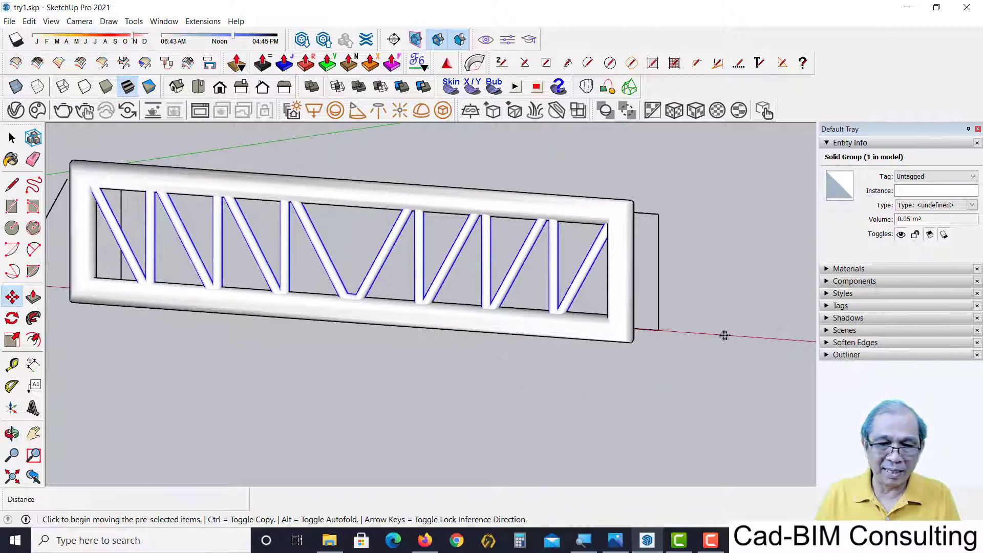
click(709, 312)
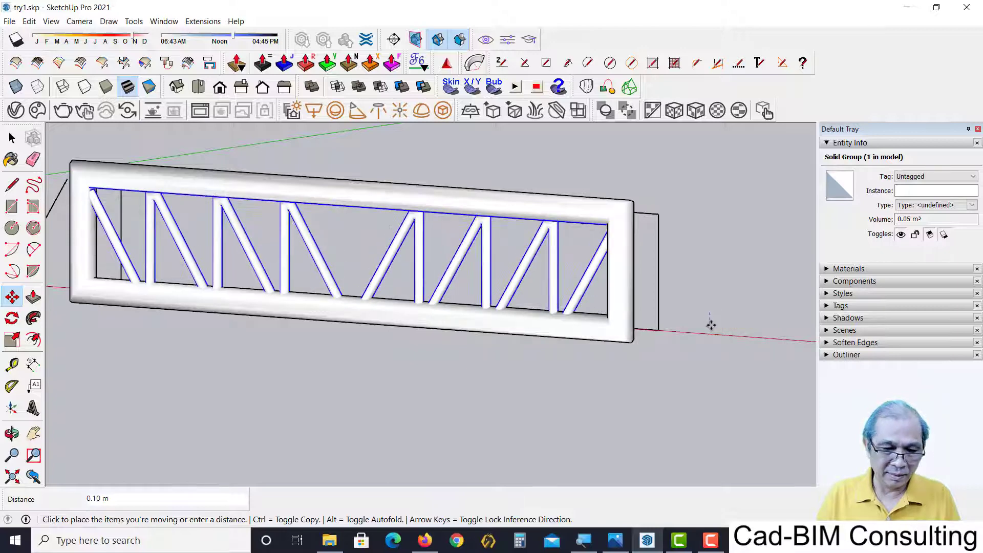
text(.0)
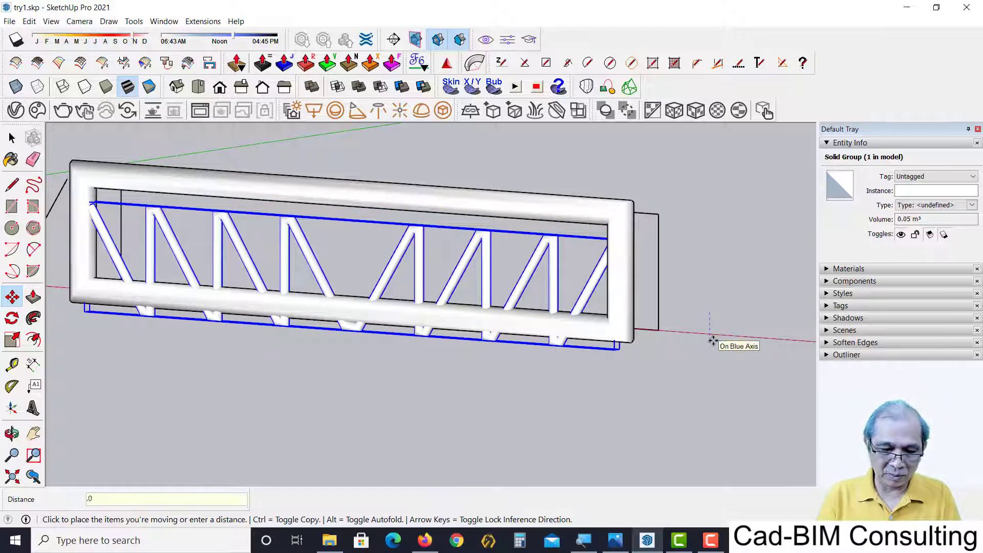
text(5)
key(Return)
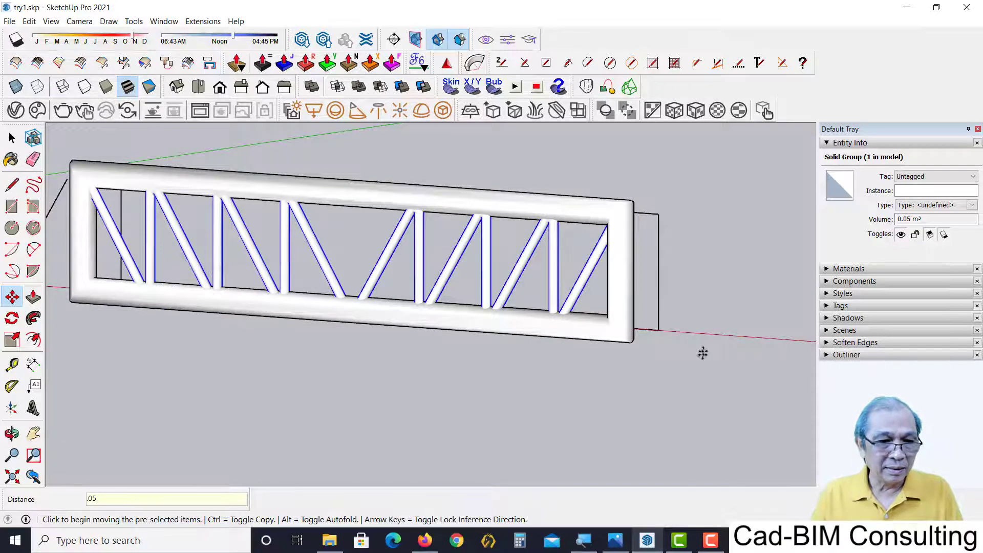
mouse_move(709, 283)
middle_down()
mouse_move(498, 247)
mouse_move(447, 263)
mouse_move(437, 278)
mouse_move(612, 285)
mouse_move(588, 284)
mouse_move(603, 313)
mouse_move(523, 271)
mouse_move(531, 330)
mouse_move(584, 279)
mouse_move(417, 214)
mouse_move(455, 331)
mouse_move(479, 328)
middle_up()
Union the truss frame and its diagonals into one solid with Solid Tools
click(359, 86)
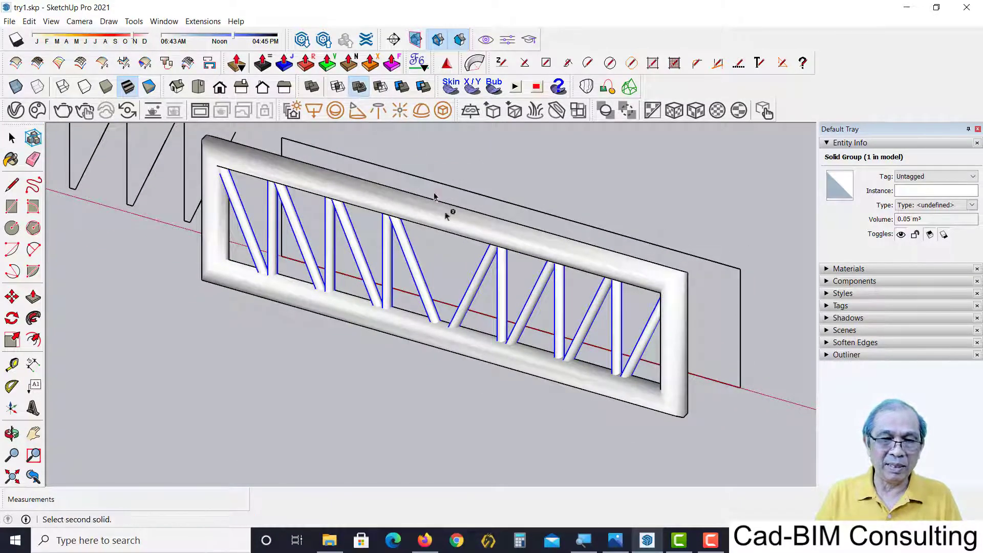
click(426, 221)
click(368, 369)
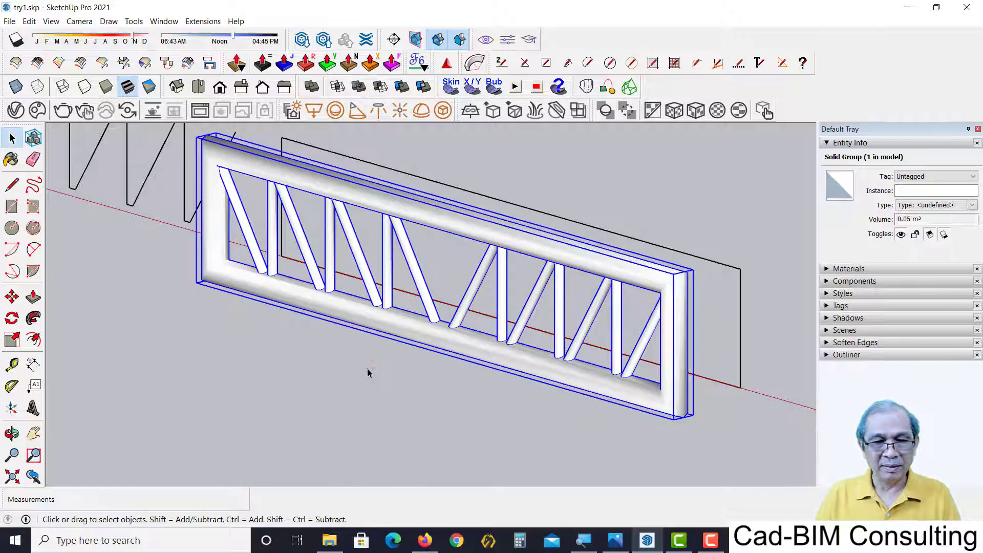
mouse_move(467, 395)
middle_down()
mouse_move(552, 328)
mouse_move(353, 380)
middle_up()
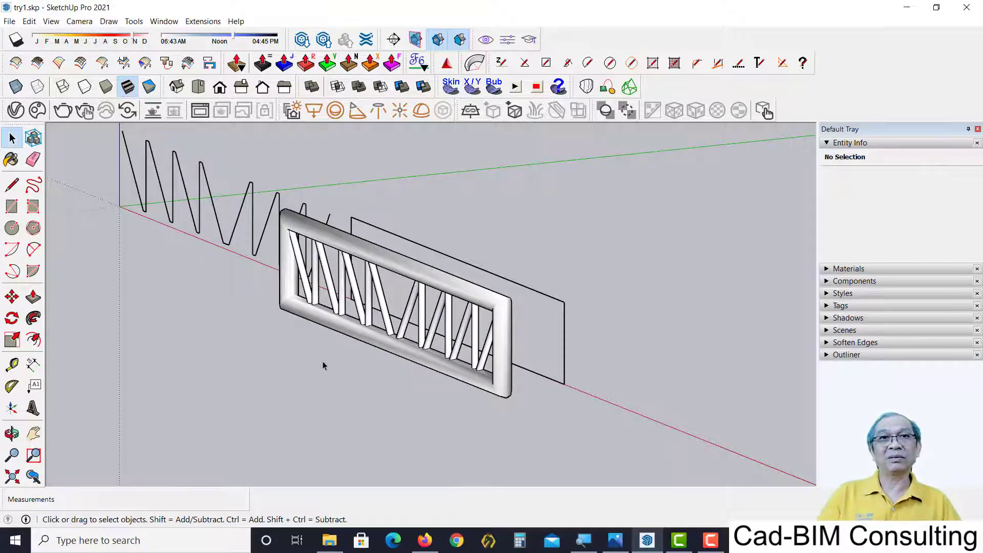
Window-select all three truss groups and delete them, leaving only the axes
scroll(301, 266, down, 2)
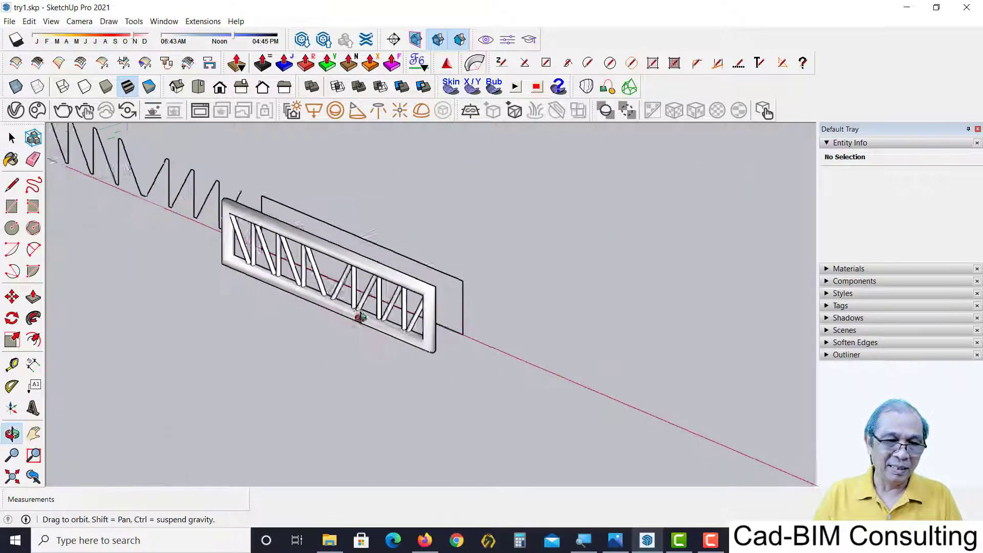
mouse_move(301, 266)
middle_down()
mouse_move(358, 314)
mouse_move(507, 361)
middle_up()
scroll(507, 361, down, 1)
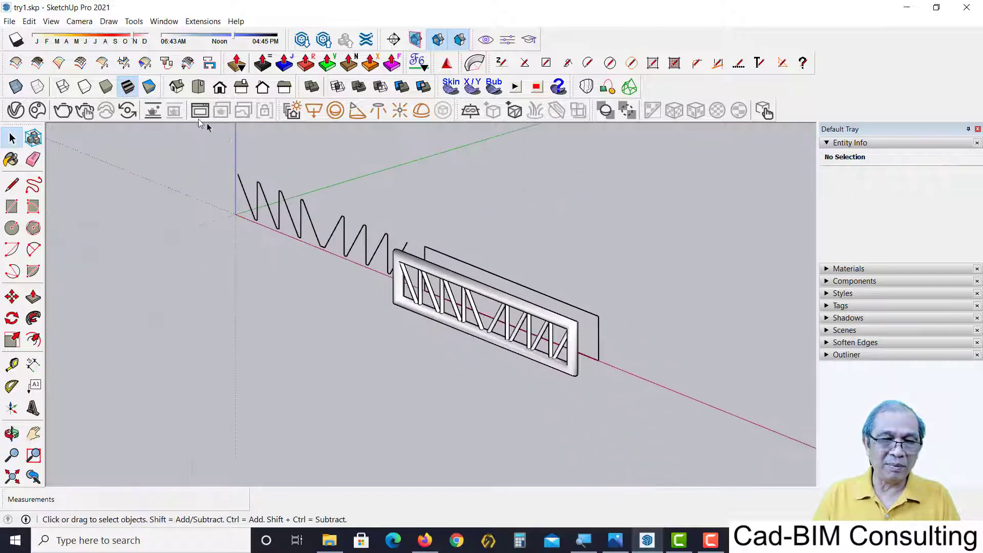
drag(196, 152, 669, 439)
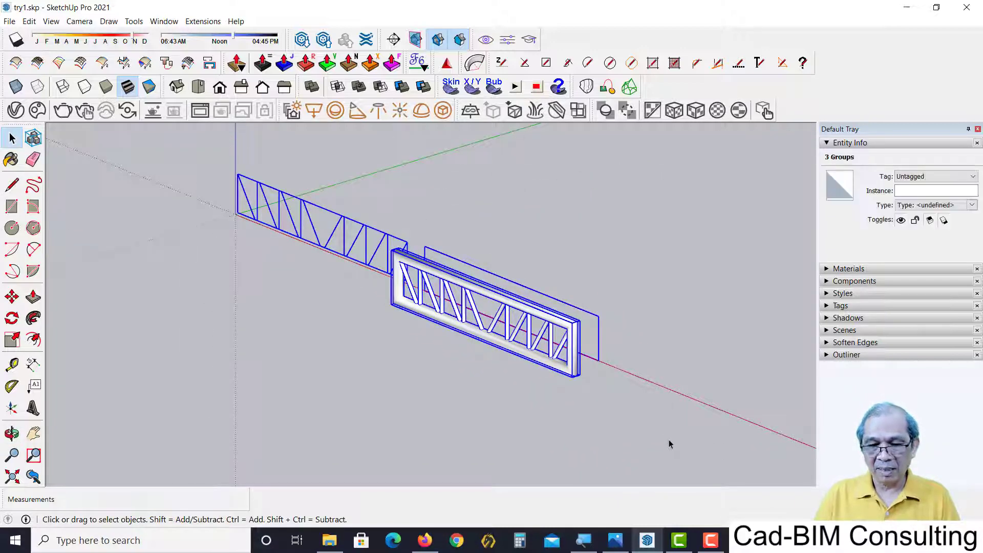
key(Delete)
mouse_move(314, 257)
shift+middle_down()
mouse_move(397, 341)
mouse_move(417, 401)
mouse_move(323, 309)
mouse_move(382, 400)
shift+middle_up()
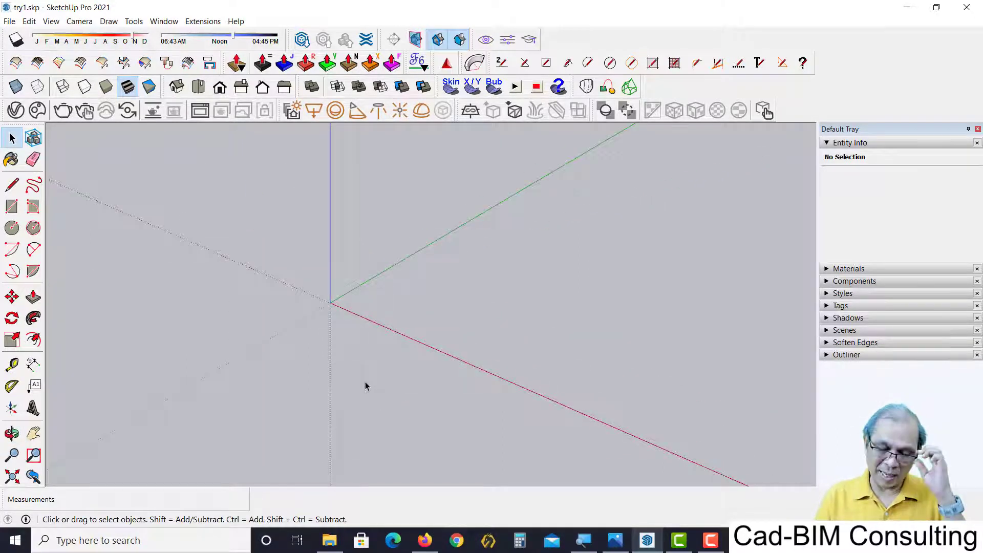
Draw a 1 by 1 rectangle at the origin, then delete it
key(r)
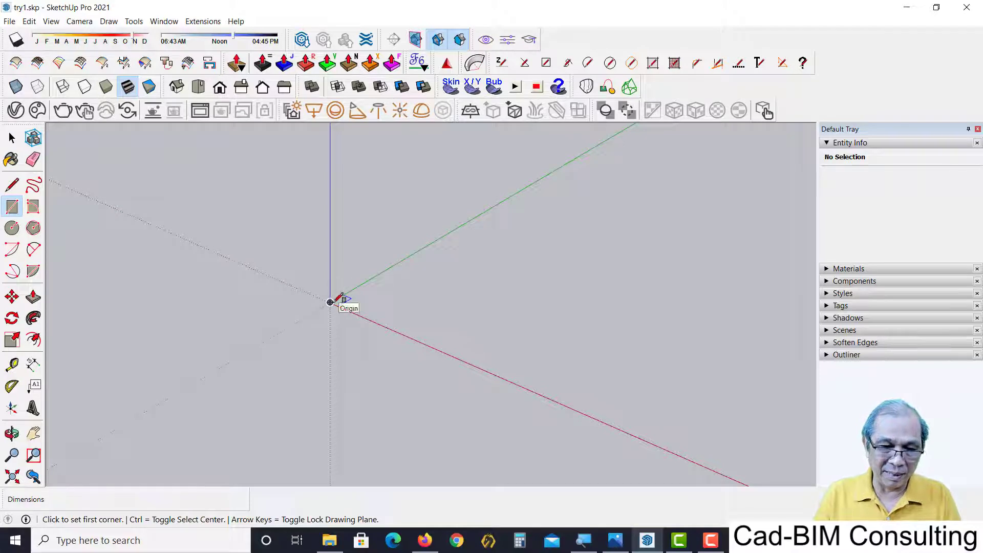
click(331, 301)
text(1,1)
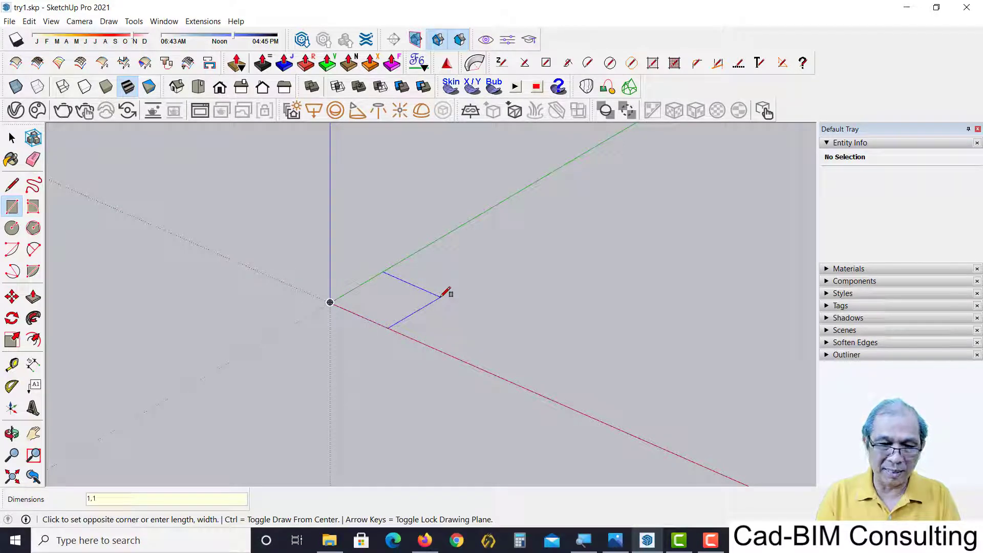
key(Return)
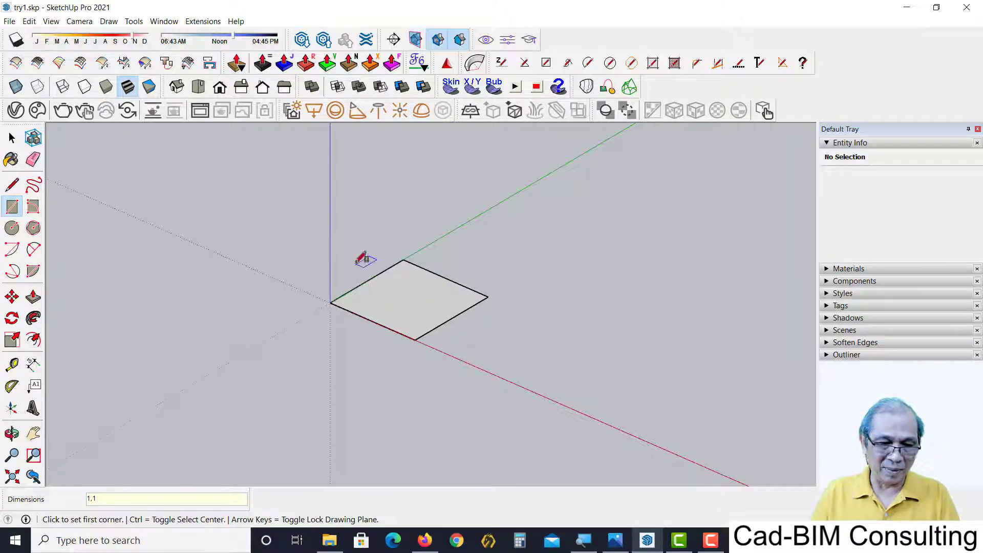
key(space)
drag(268, 219, 539, 403)
key(Delete)
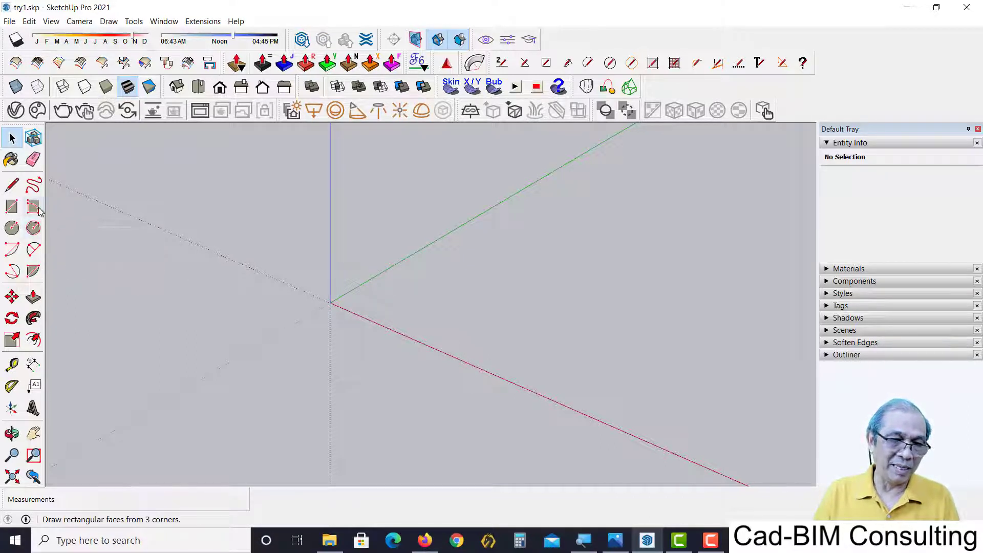
Draw a 3-sided polygon of radius 0.5 centred on the origin
click(34, 227)
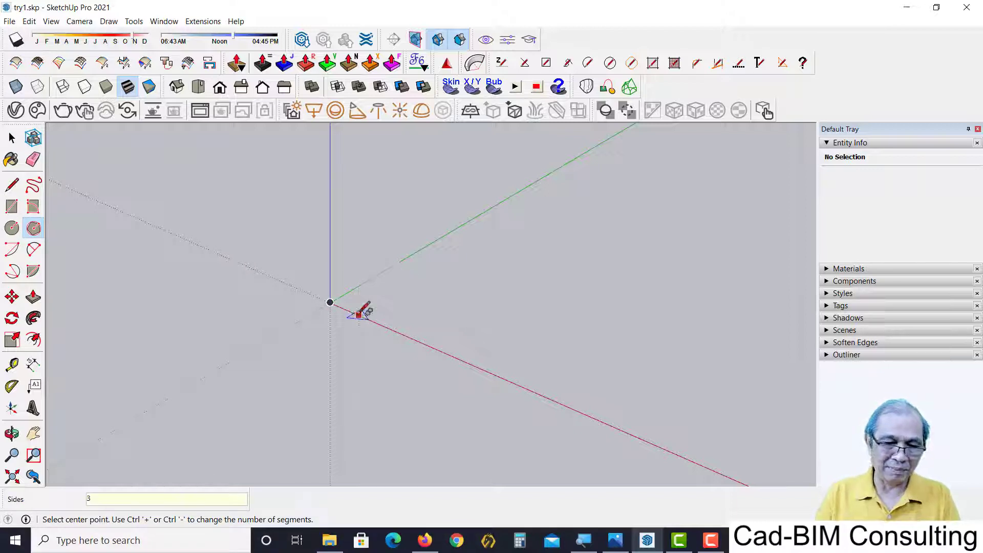
click(330, 301)
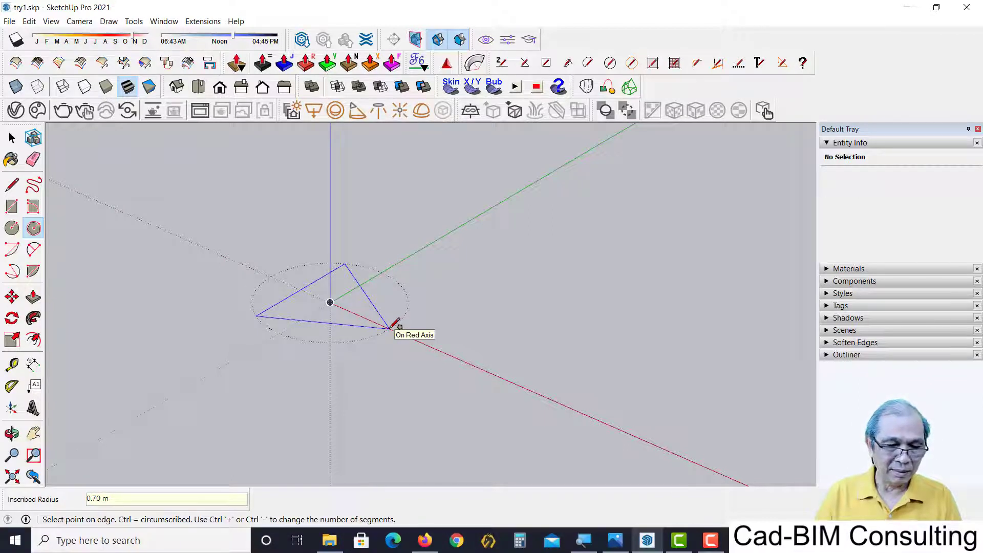
text(.5)
key(Return)
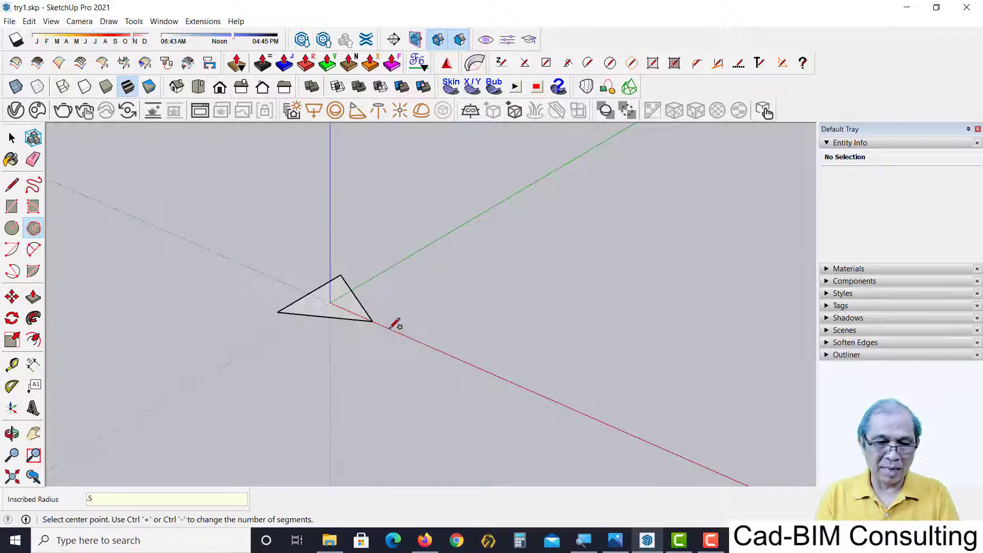
middle_drag(343, 348, 387, 320)
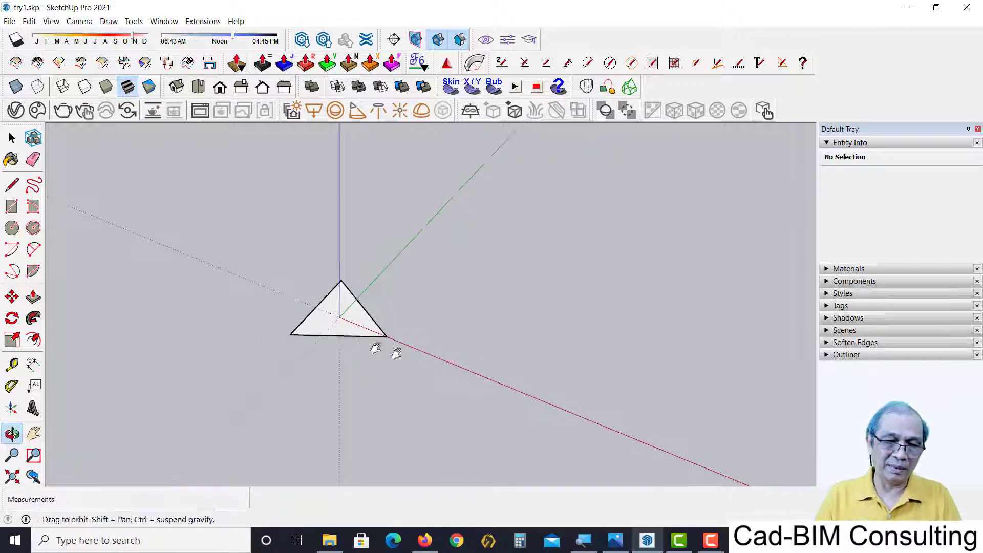
key(space)
mouse_move(436, 398)
middle_down()
mouse_move(411, 362)
mouse_move(408, 333)
middle_up()
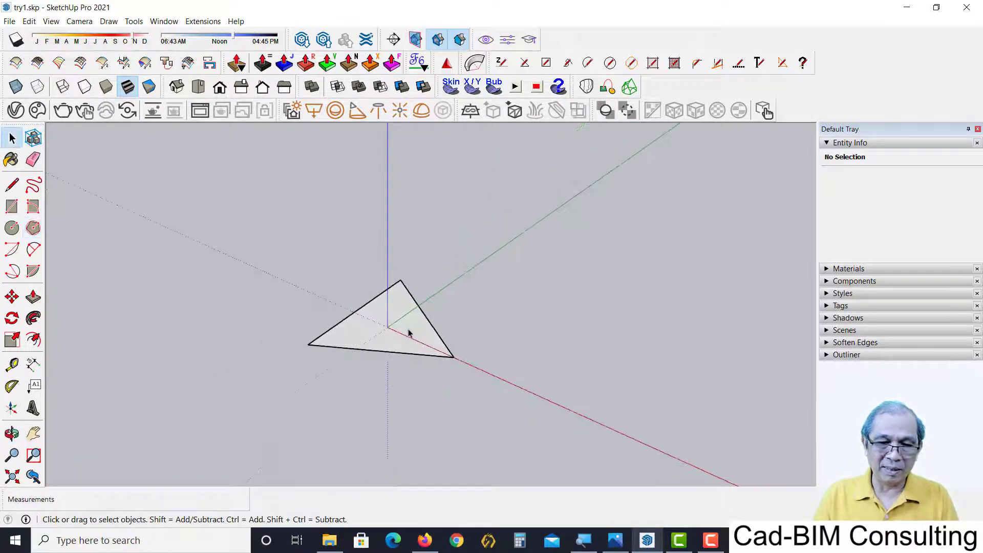
Push/Pull the triangle up 1.00 m into a prism
key(p)
click(398, 332)
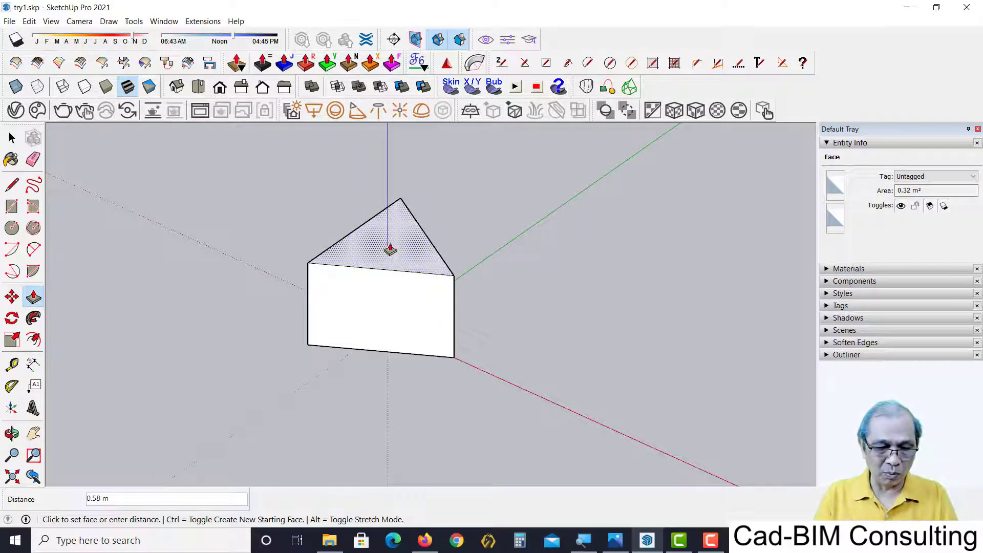
click(390, 250)
mouse_move(439, 320)
middle_down()
mouse_move(274, 310)
mouse_move(481, 290)
middle_up()
middle_drag(415, 320, 439, 317)
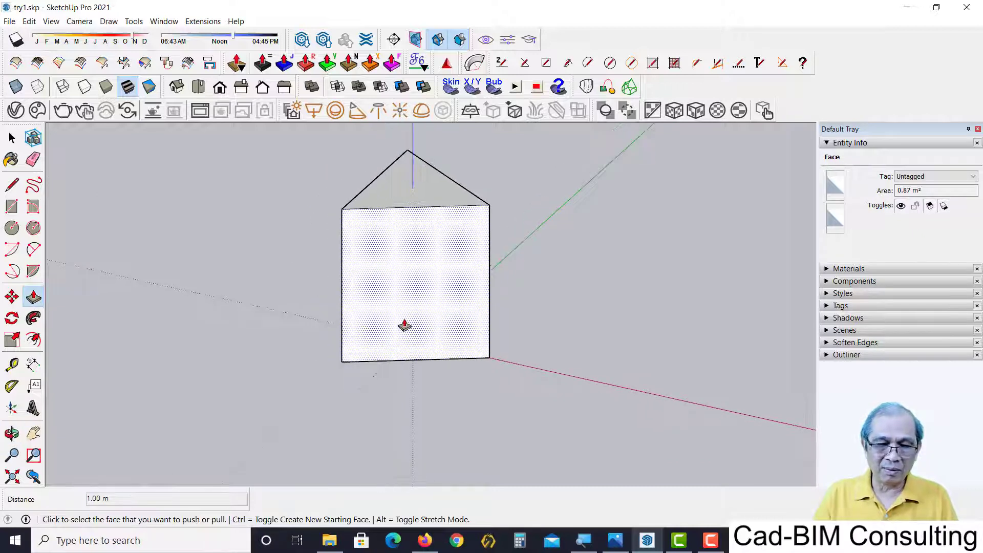
Draw corner-to-corner diagonal lines across each of the prism's three side faces
key(l)
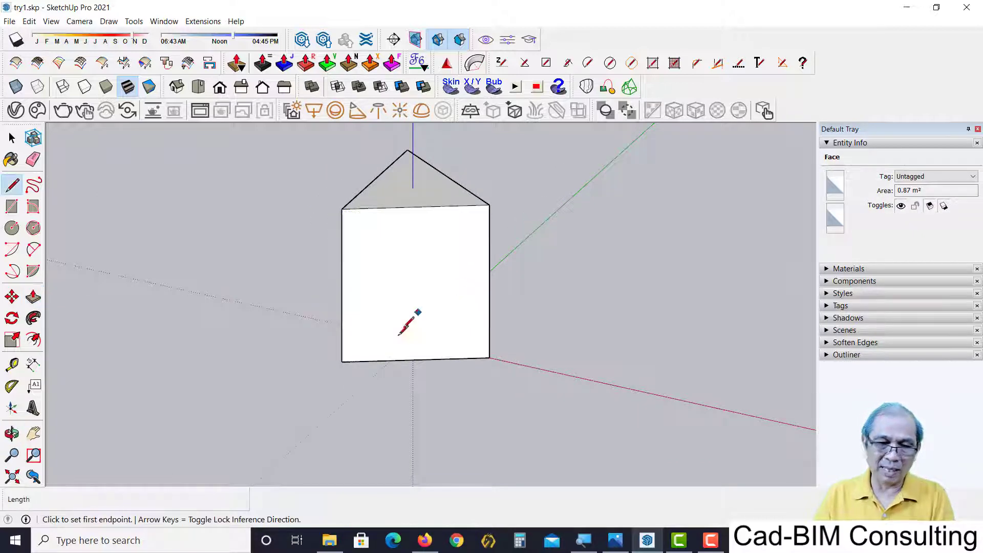
click(342, 362)
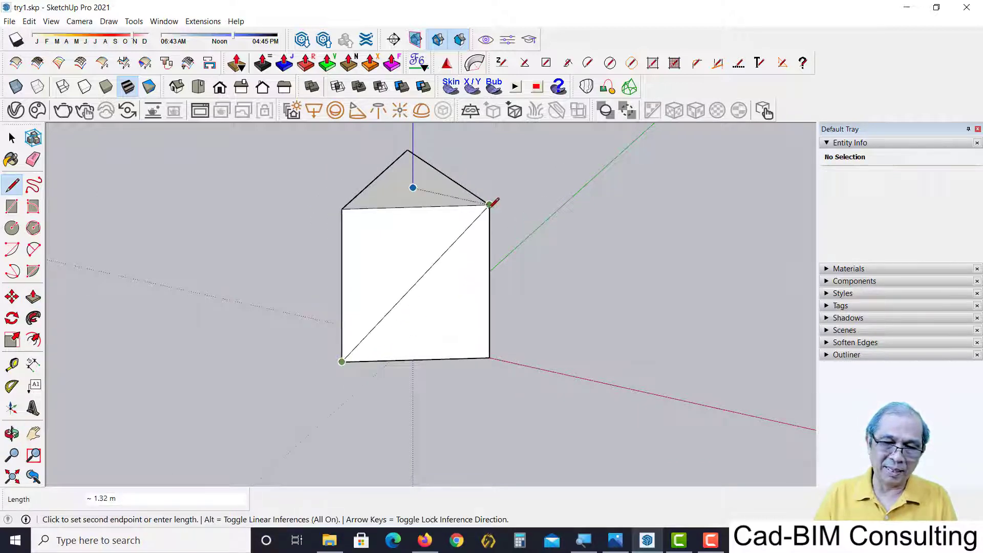
click(490, 205)
mouse_move(566, 285)
middle_down()
mouse_move(179, 258)
mouse_move(416, 216)
middle_up()
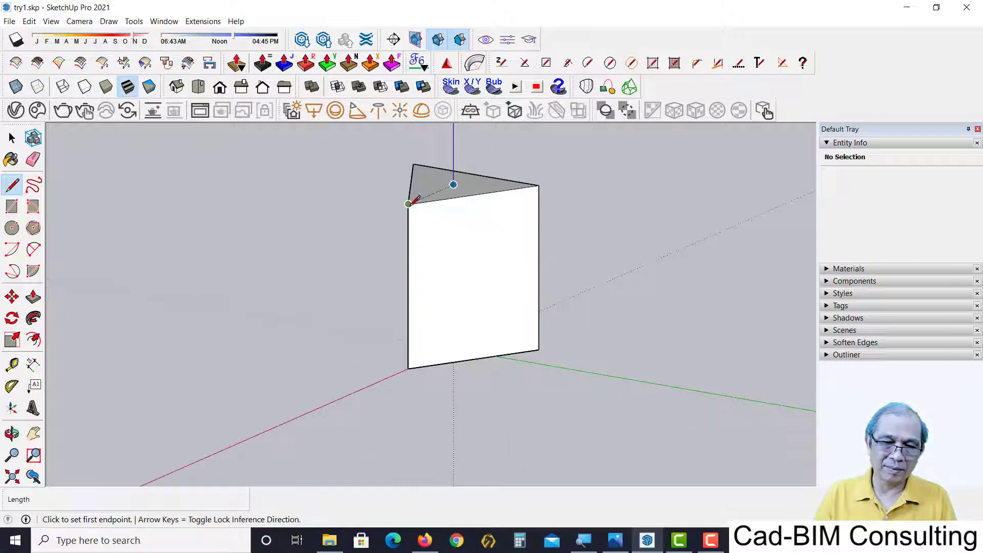
click(408, 203)
click(539, 350)
mouse_move(543, 342)
middle_down()
mouse_move(310, 375)
mouse_move(416, 382)
middle_up()
click(397, 384)
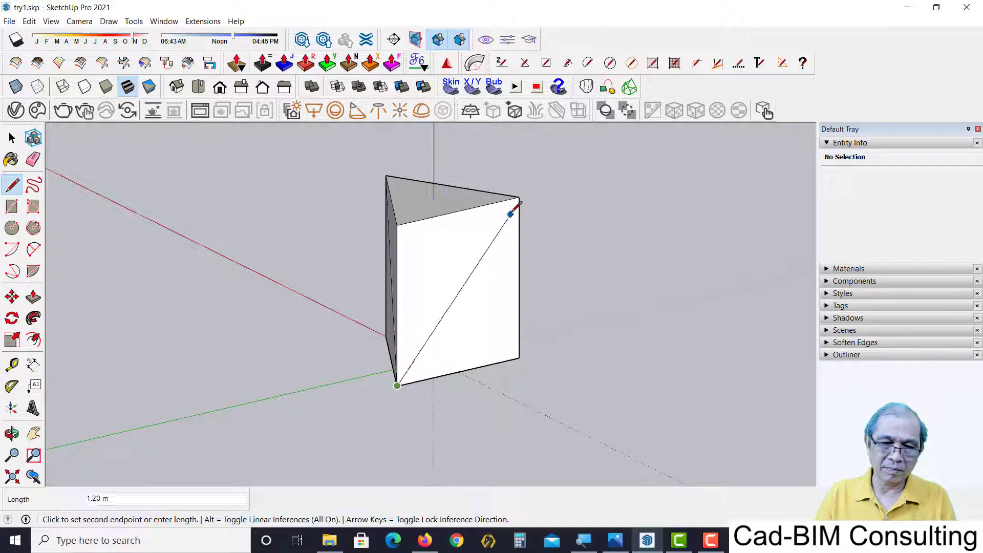
click(518, 198)
mouse_move(408, 269)
middle_down()
mouse_move(551, 345)
mouse_move(551, 361)
middle_up()
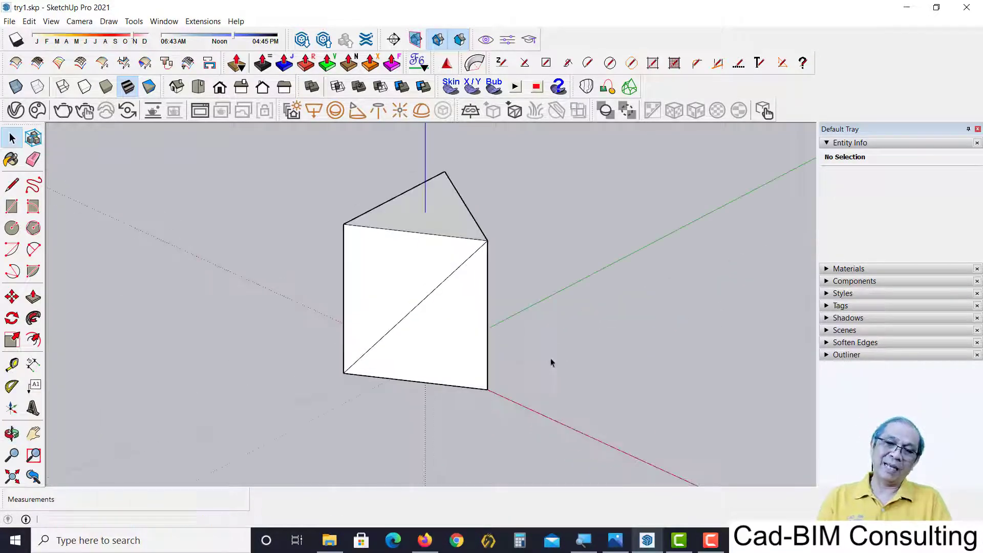
Select only the prism's faces and delete them, leaving a wireframe of edges
shift+middle_drag(522, 312, 531, 336)
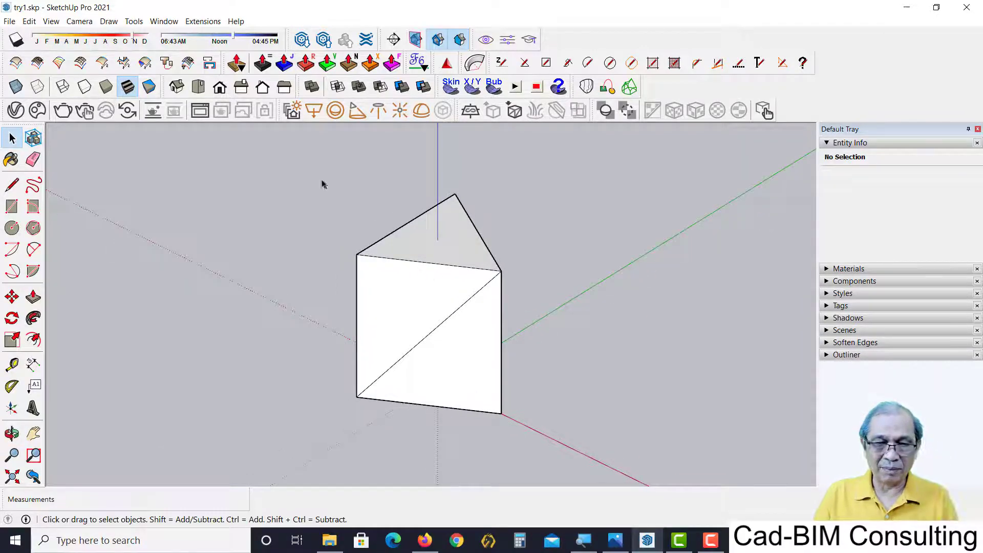
drag(300, 166, 564, 444)
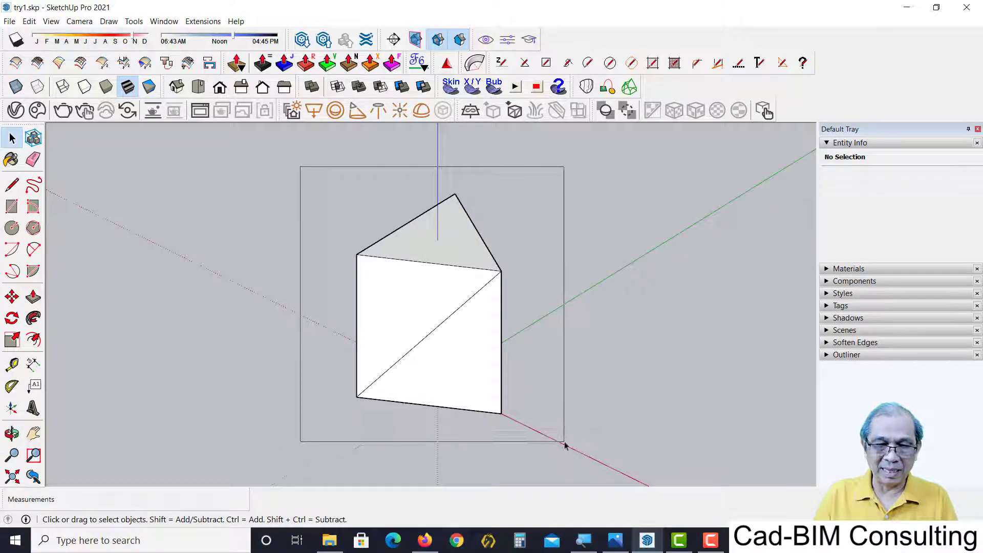
right_click(443, 214)
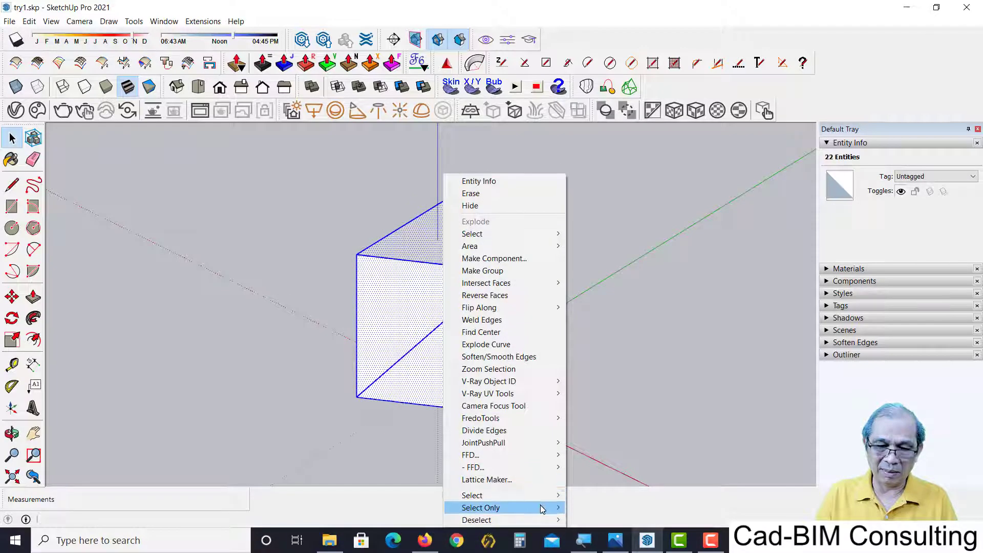
mouse_move(481, 508)
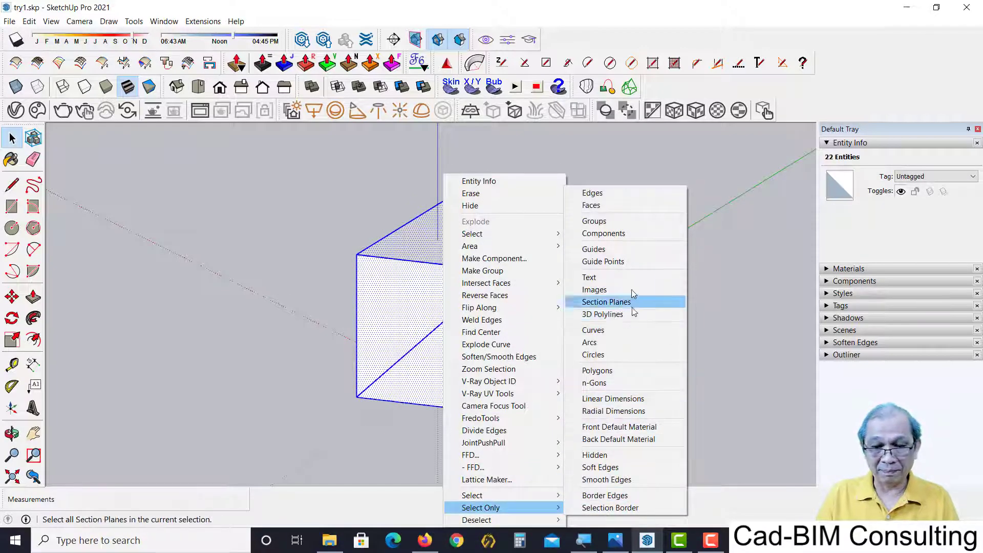
click(593, 204)
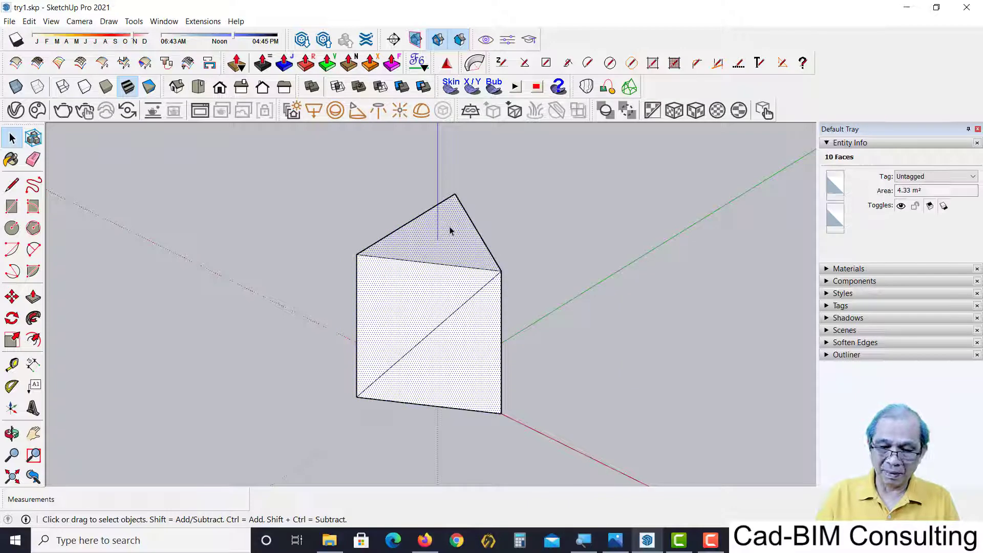
key(Delete)
Zoom out and orbit so the wireframe frame sits low with space above
mouse_move(340, 393)
middle_down()
mouse_move(356, 322)
mouse_move(377, 323)
mouse_move(356, 311)
middle_up()
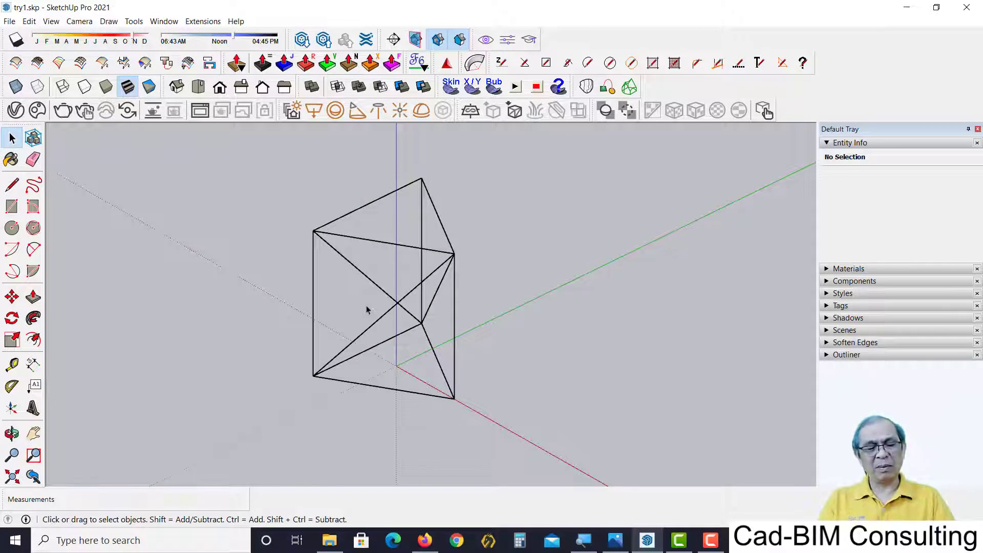
scroll(371, 300, down, 1)
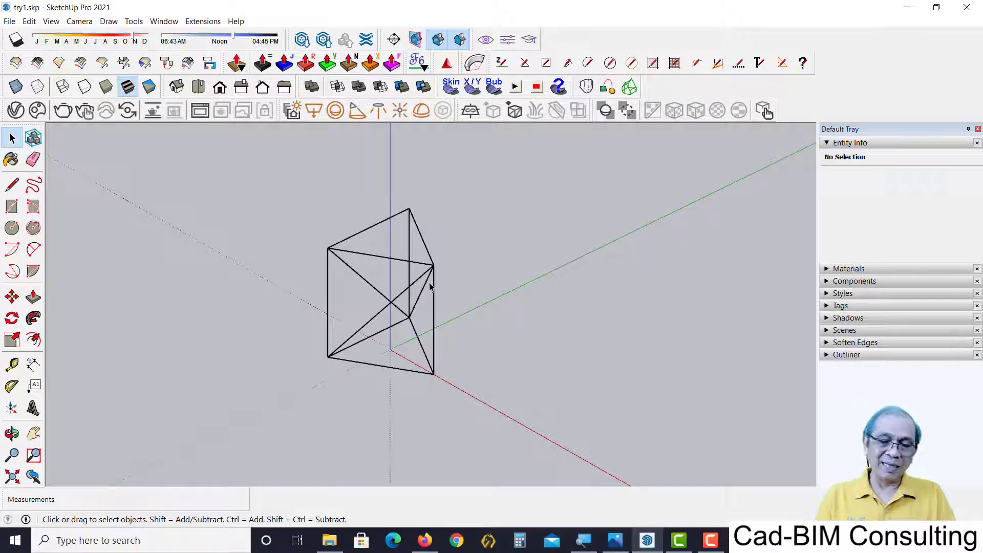
middle_drag(420, 302, 435, 343)
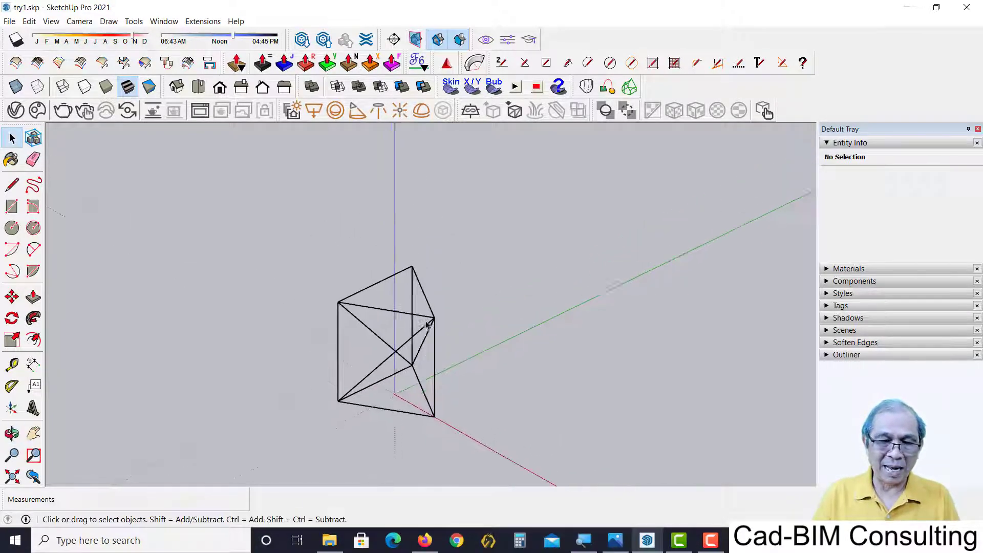
scroll(445, 352, down, 1)
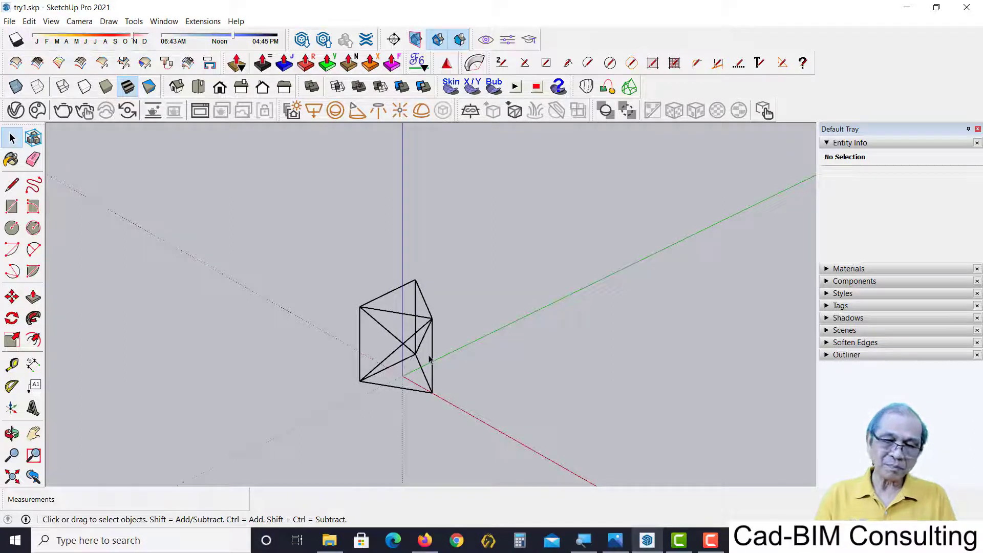
key(m)
key(space)
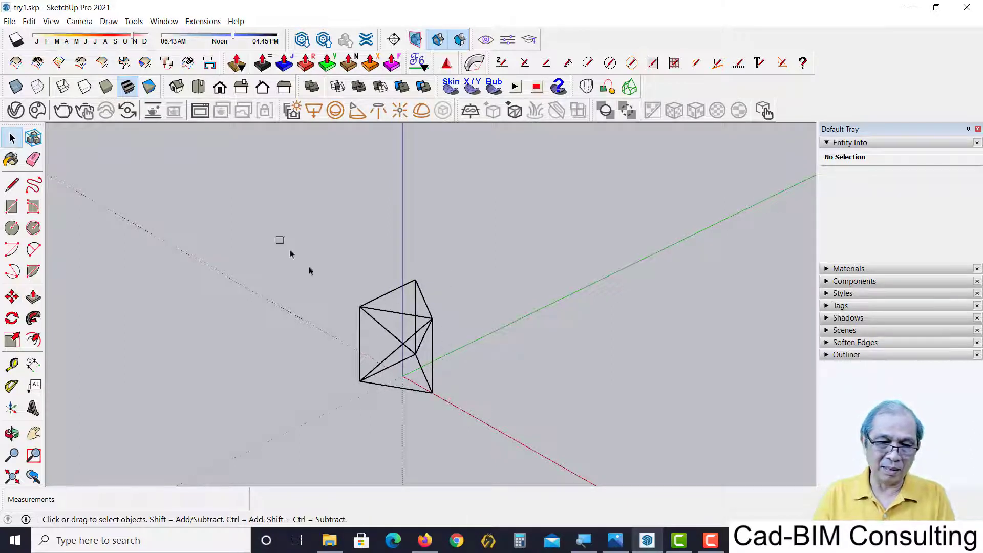
Copy the wireframe prism up 1.00 m and array it 5x into a tower
drag(276, 236, 475, 425)
key(m)
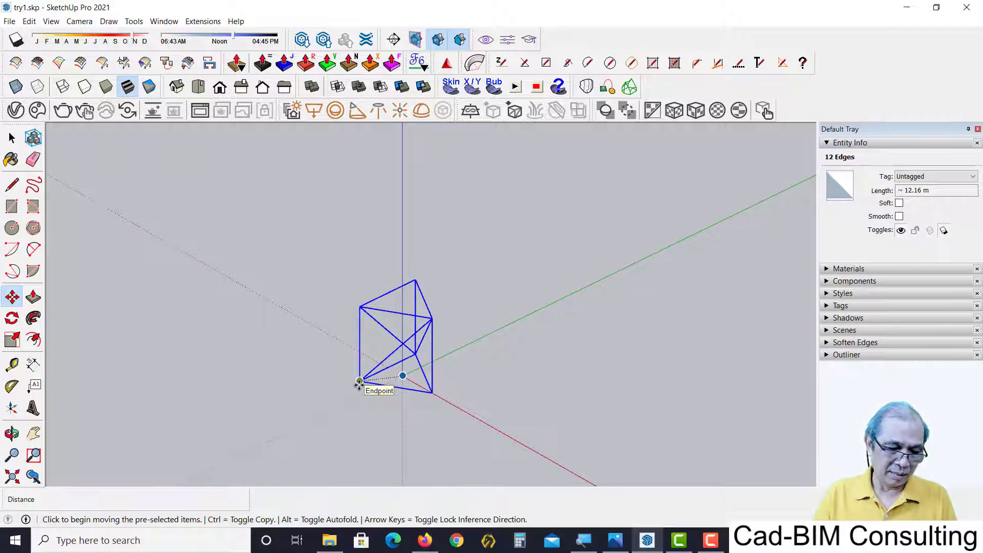
key(ctrl)
click(360, 382)
click(359, 306)
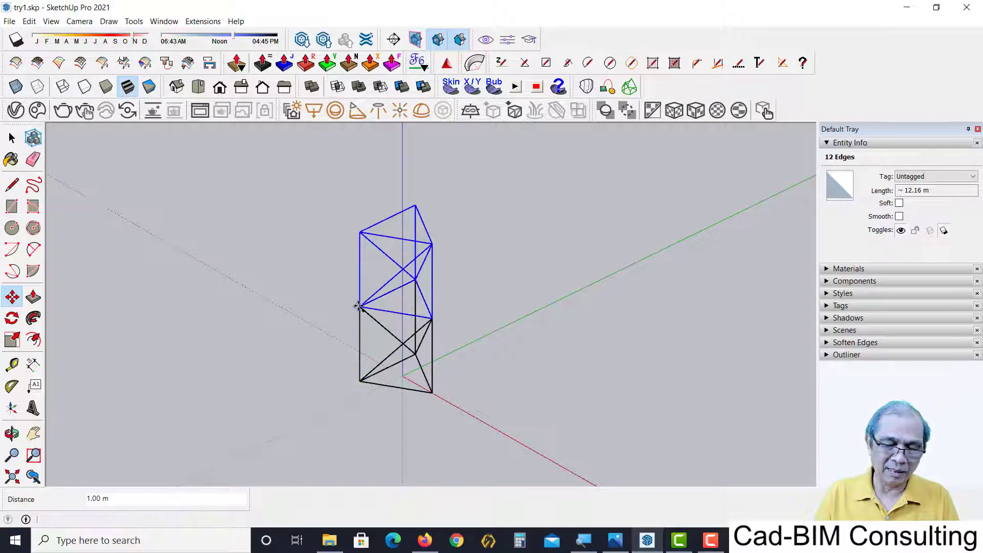
text(5)
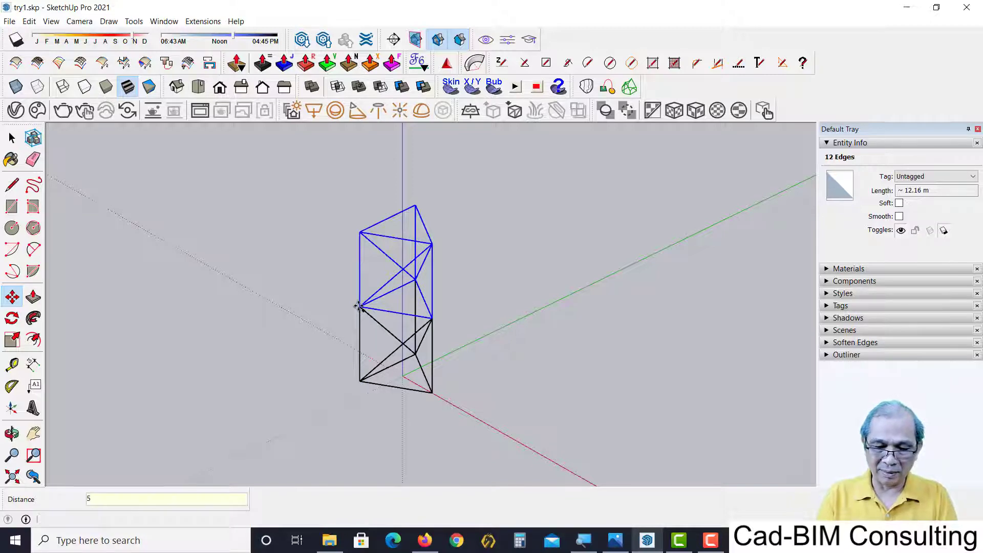
text(x)
key(Return)
scroll(360, 306, down, 3)
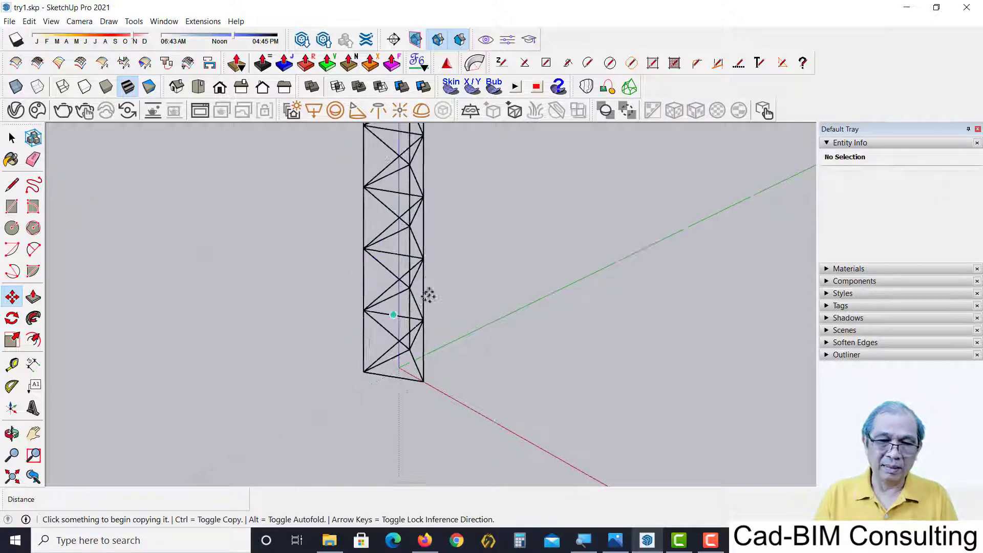
scroll(432, 290, down, 2)
scroll(410, 237, up, 3)
middle_drag(410, 240, 415, 251)
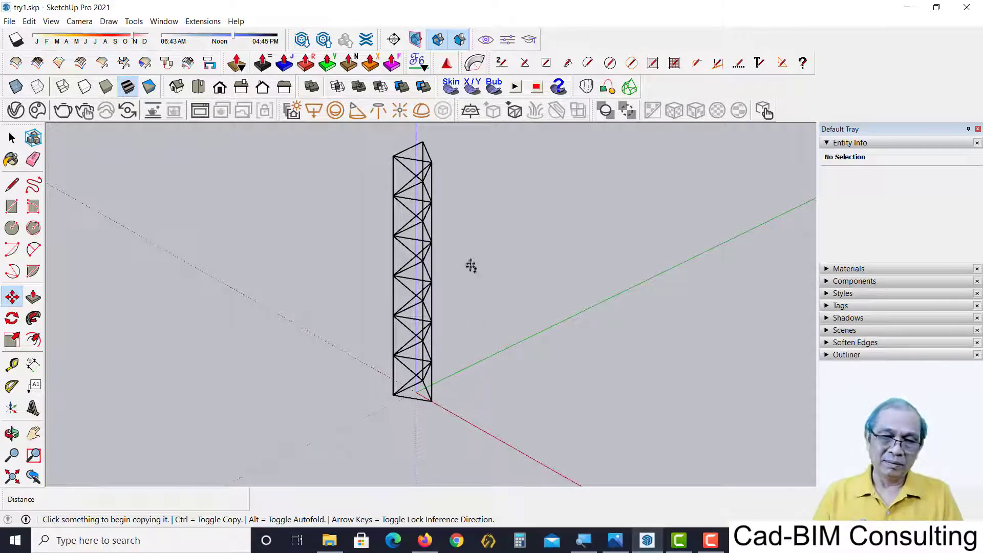
key(space)
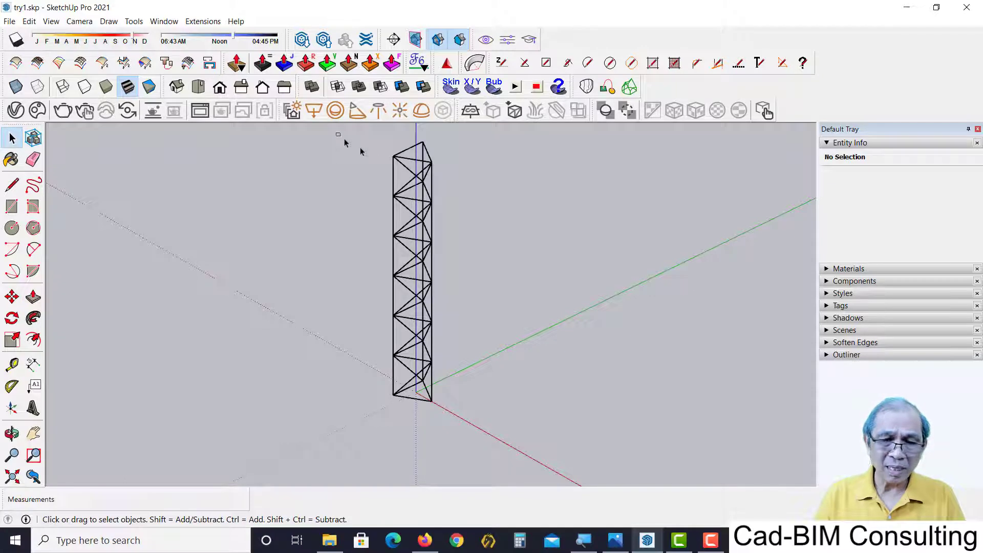
Select the whole tower and convert its 57 edges to 0.05-diameter cylinders
drag(336, 133, 487, 426)
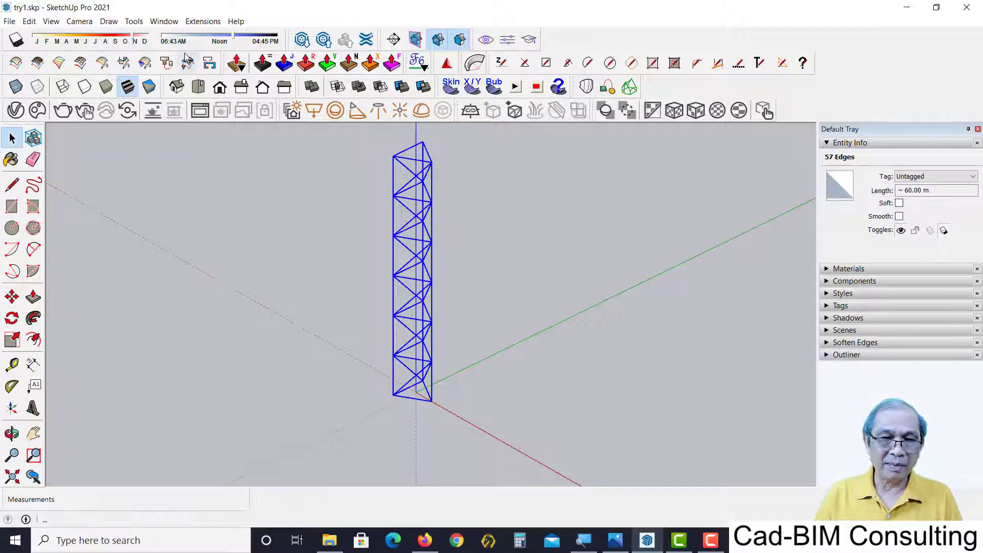
click(135, 21)
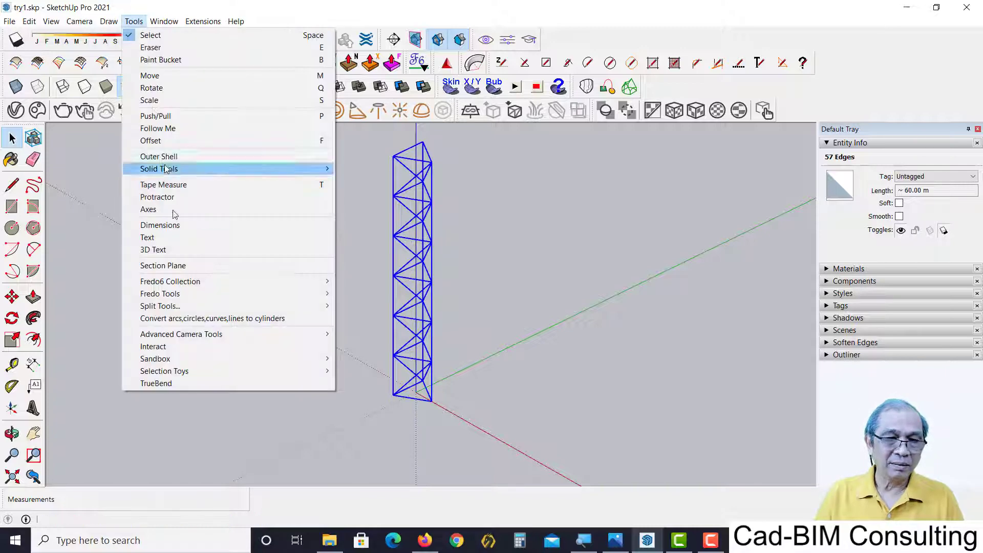
click(184, 322)
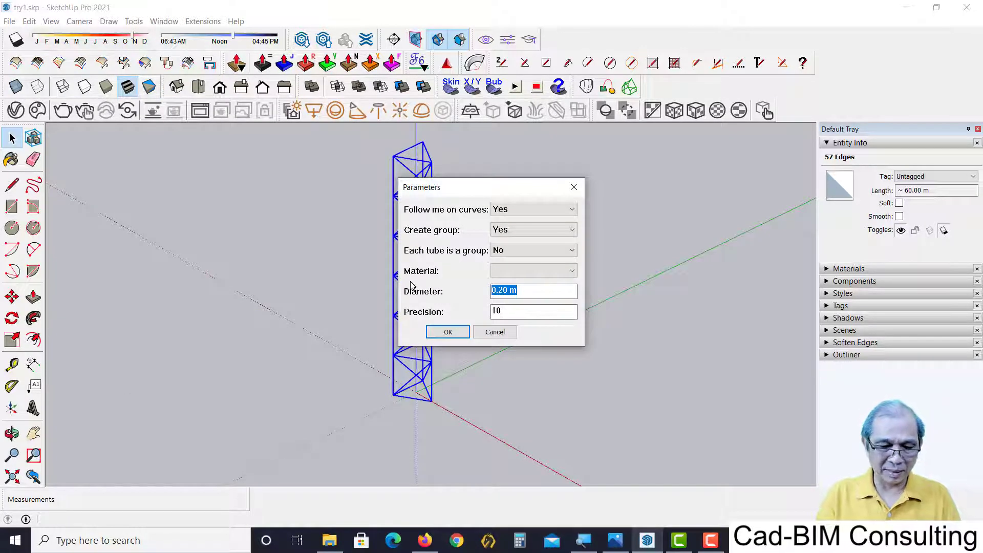
text(.05)
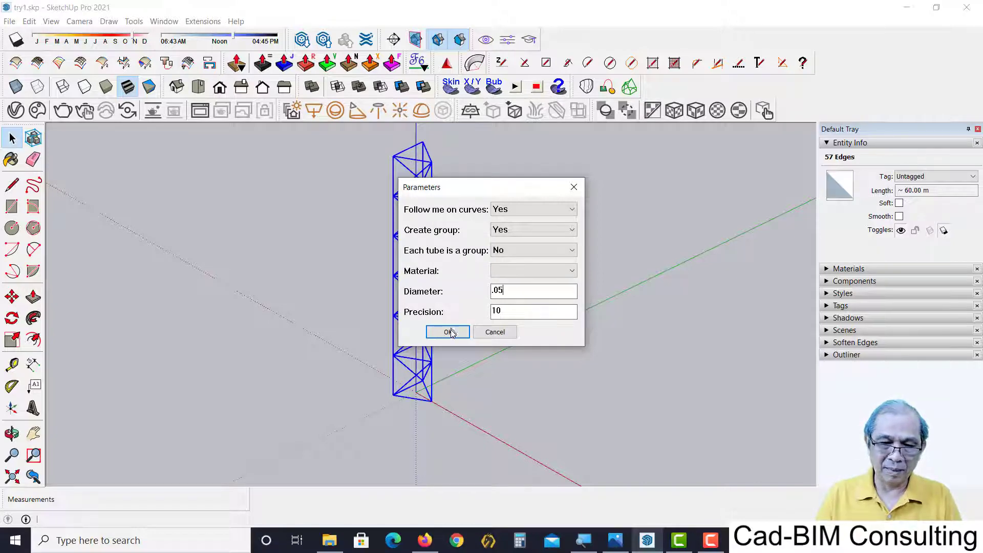
click(449, 332)
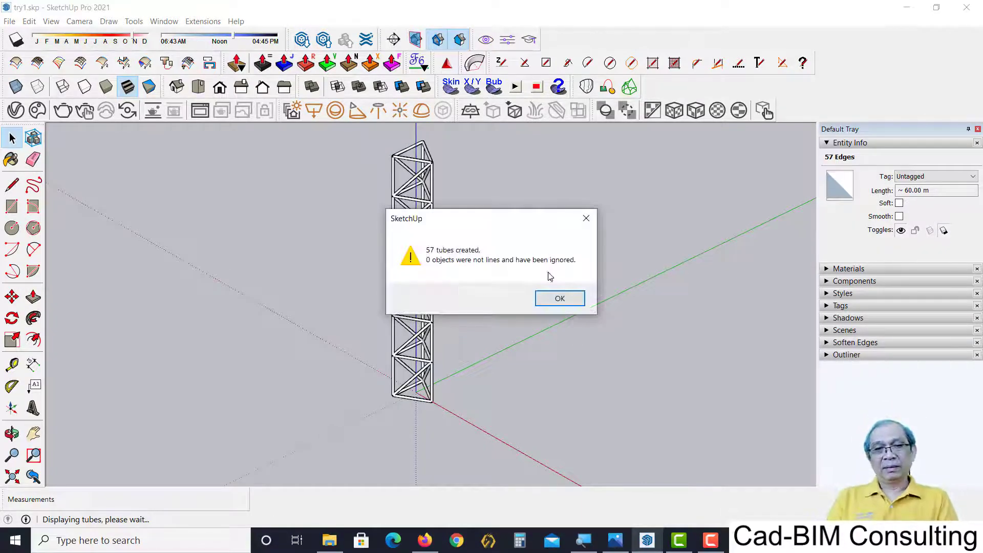
click(559, 298)
mouse_move(542, 287)
middle_down()
mouse_move(517, 246)
mouse_move(358, 313)
mouse_move(547, 252)
mouse_move(450, 292)
middle_up()
scroll(390, 343, down, 2)
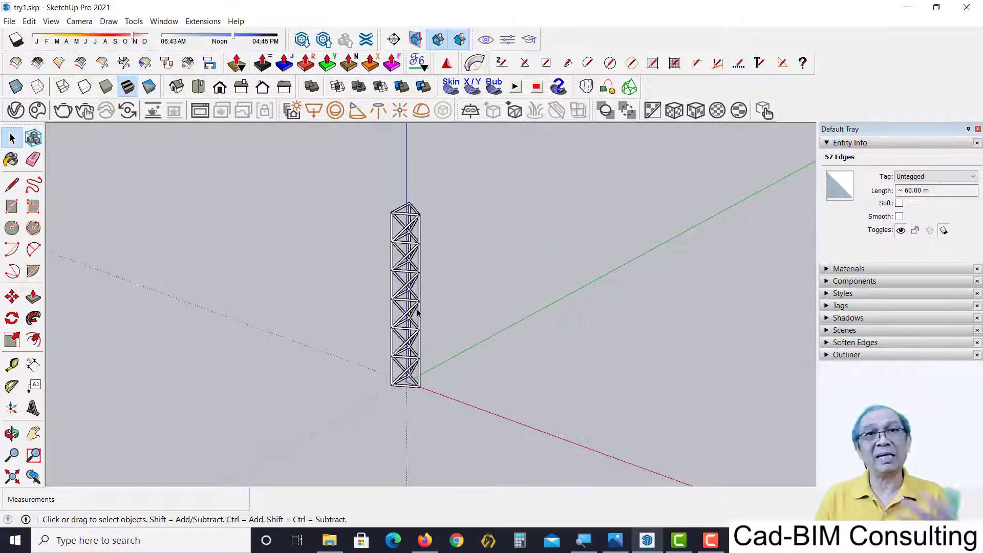
Group the tube tower and copy it to the right
triple_click(411, 289)
key(ctrl+g)
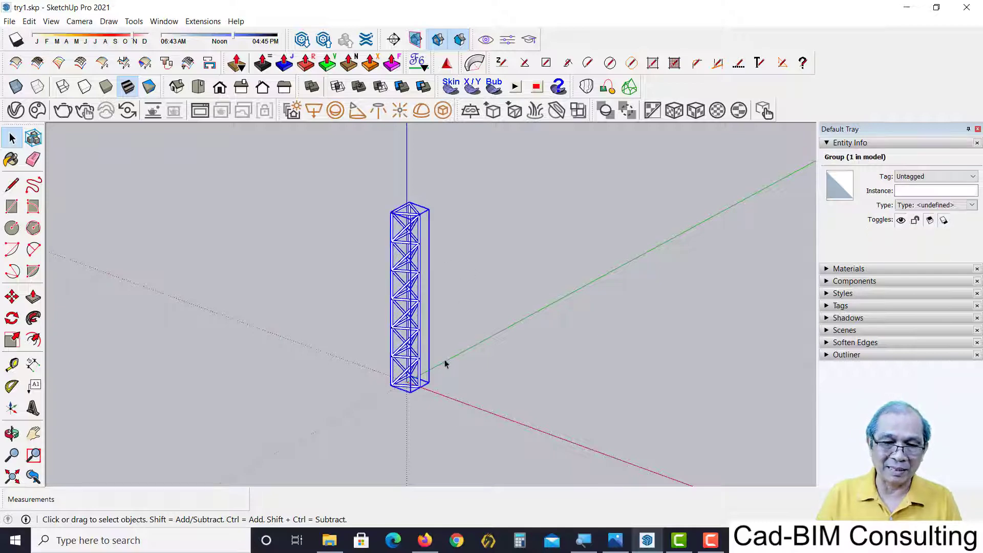
middle_drag(433, 410, 350, 323)
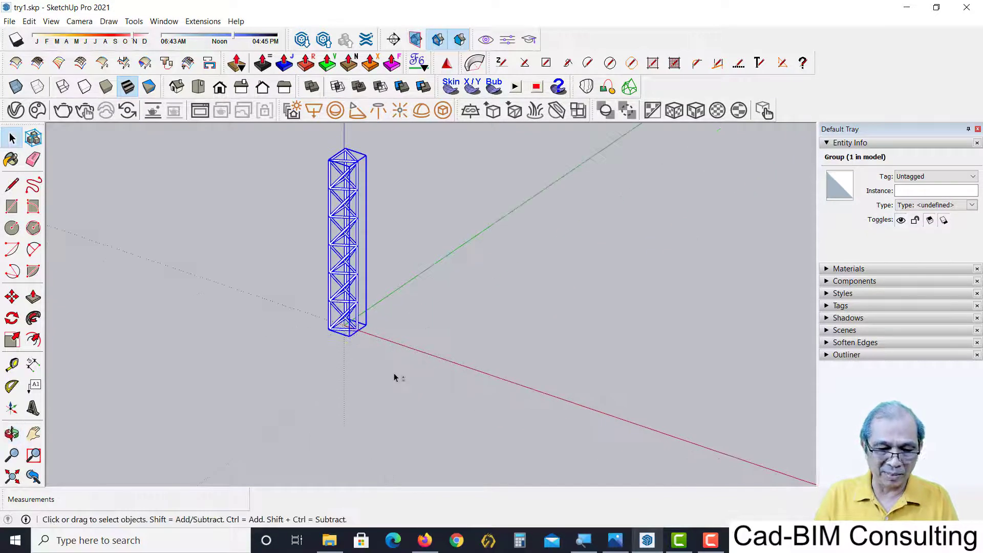
key(m)
click(329, 347)
key(ctrl)
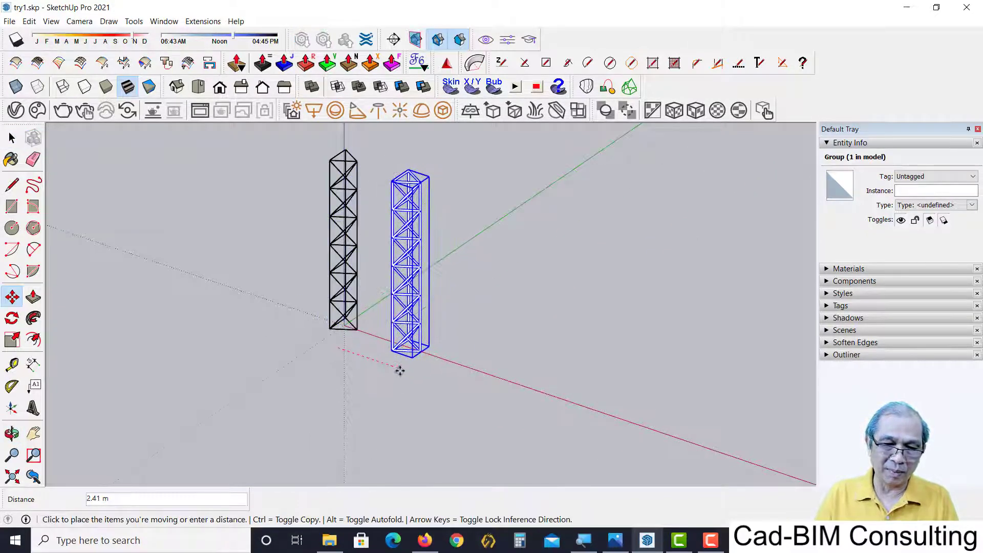
click(400, 368)
Rotate the copied tower 90° to lie horizontal and move it away from the upright one
key(q)
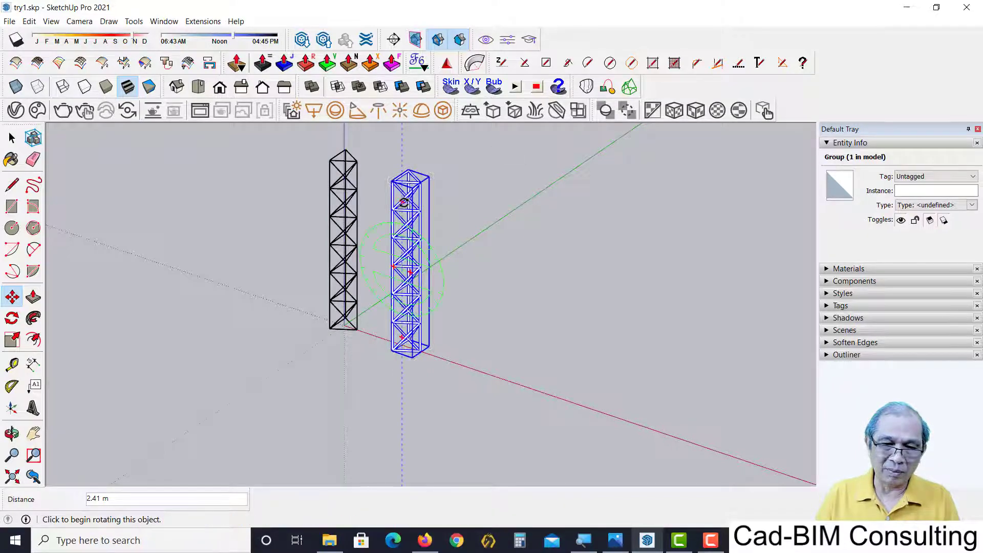
click(403, 202)
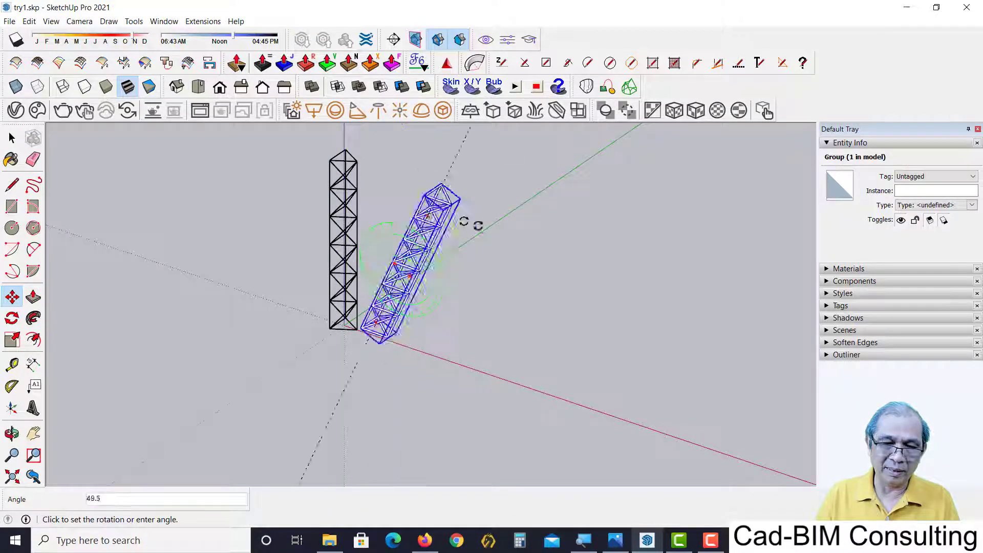
click(515, 310)
key(m)
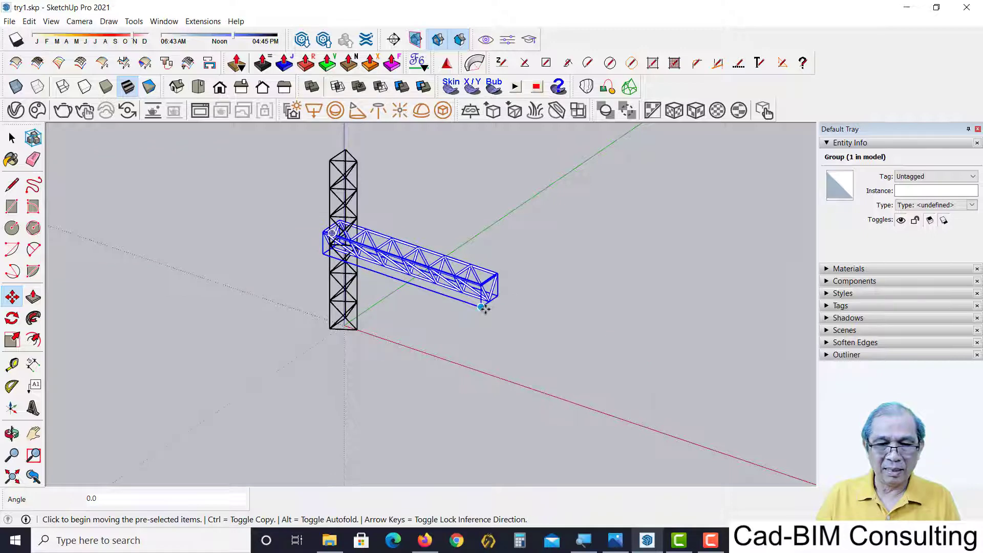
click(514, 302)
mouse_move(579, 322)
middle_down()
mouse_move(606, 327)
mouse_move(507, 292)
mouse_move(493, 305)
middle_up()
scroll(504, 277, up, 3)
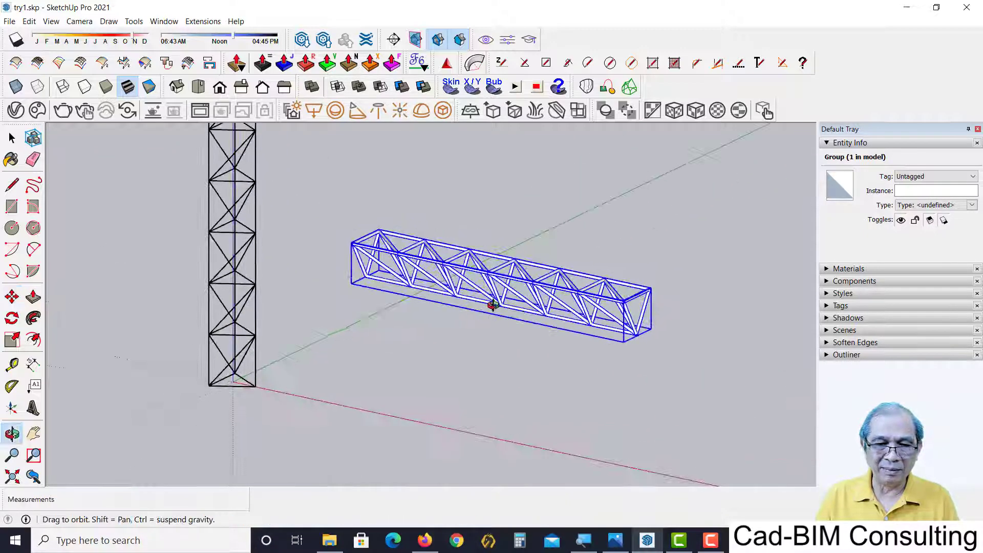
key(space)
click(459, 333)
mouse_move(588, 335)
middle_down()
mouse_move(454, 266)
mouse_move(566, 268)
mouse_move(509, 307)
mouse_move(527, 304)
middle_up()
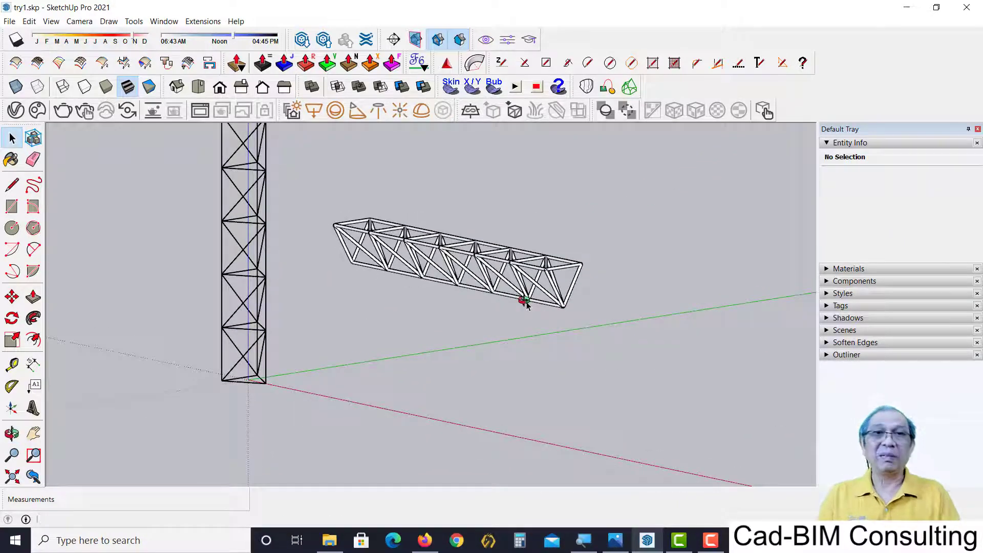